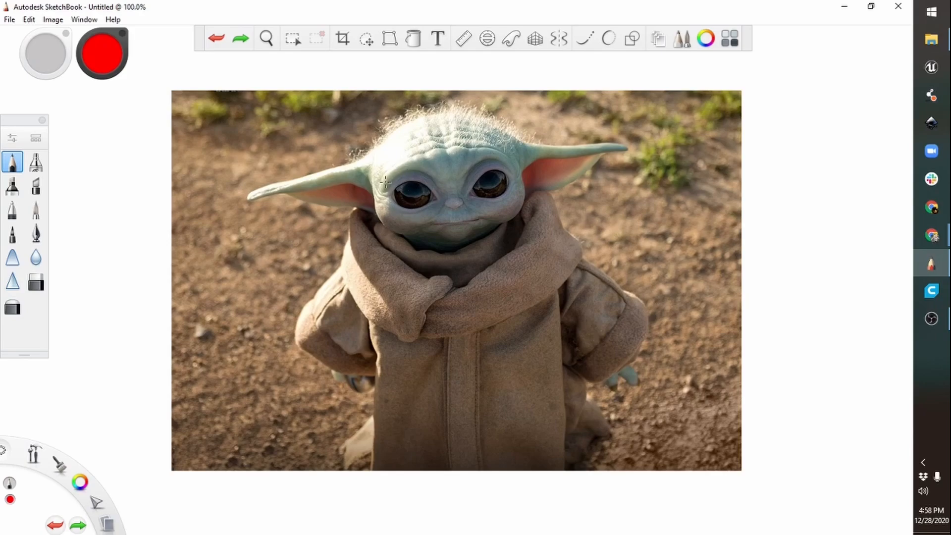
Circle both eyes and the cheeks on the reference photo with red pencil strokes
mouse_move(395, 176)
left_mouse_down()
mouse_move(424, 213)
mouse_move(393, 168)
mouse_move(500, 203)
mouse_move(496, 157)
left_mouse_up()
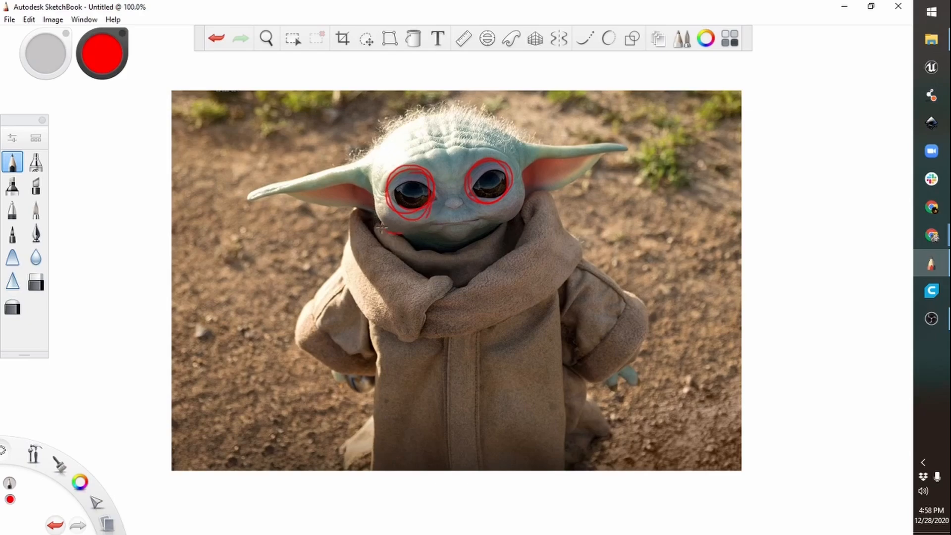
mouse_move(388, 191)
left_mouse_down()
mouse_move(377, 198)
mouse_move(413, 238)
left_mouse_up()
mouse_move(468, 197)
left_mouse_down()
mouse_move(486, 209)
mouse_move(375, 218)
left_mouse_up()
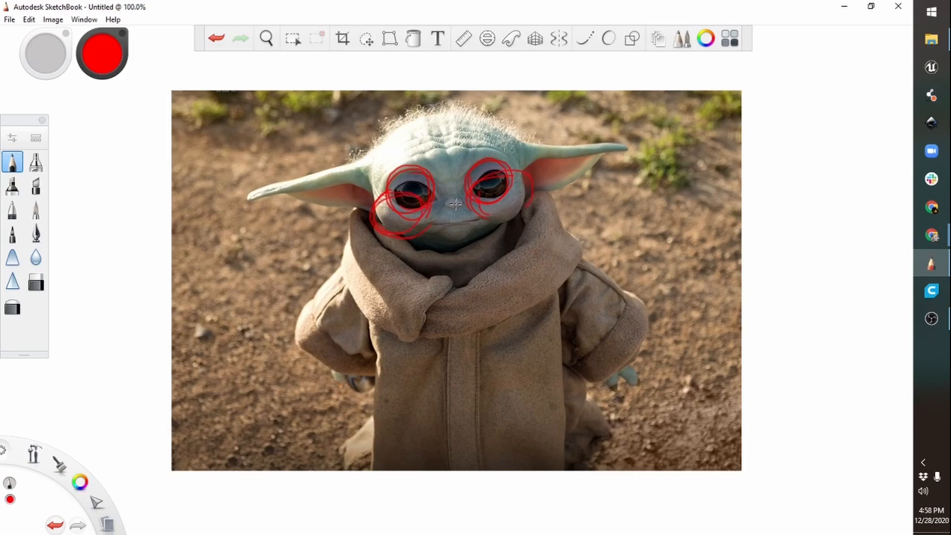
Sketch a small red oval around the nose and curved red strokes along the mouth and chin
mouse_move(444, 202)
left_mouse_down()
mouse_move(463, 200)
mouse_move(445, 209)
mouse_move(455, 208)
mouse_move(446, 200)
left_mouse_up()
left_click_drag(437, 242, 502, 219)
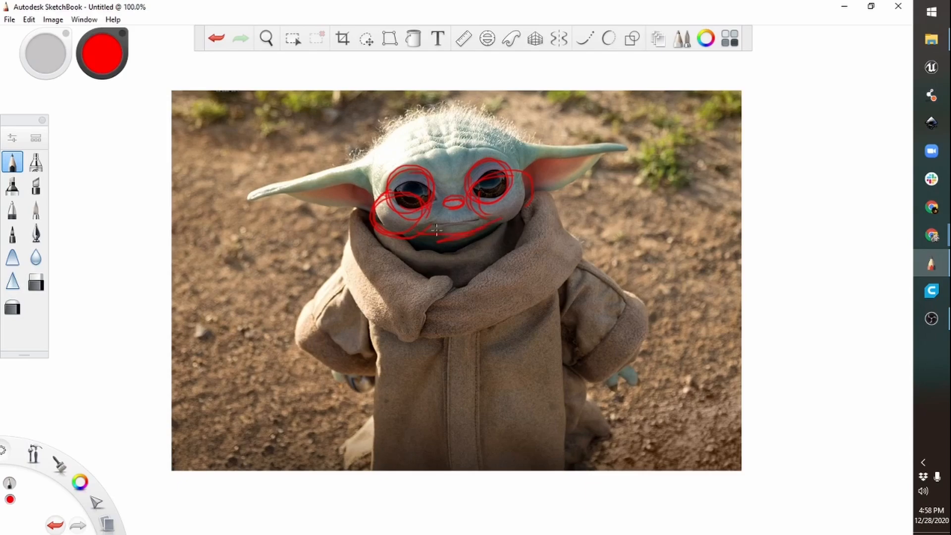
left_click_drag(431, 228, 502, 219)
Outline the whole head as a red oval and draw a large red ellipse over the ear beside the green bush
left_click_drag(531, 197, 421, 120)
mouse_move(379, 160)
left_mouse_down()
mouse_move(411, 126)
mouse_move(469, 114)
mouse_move(528, 166)
left_mouse_up()
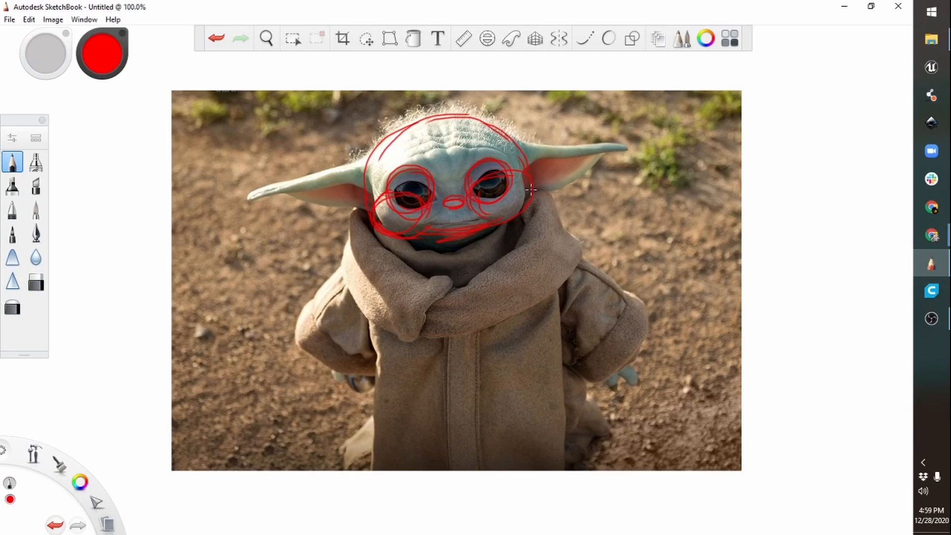
mouse_move(531, 189)
left_mouse_down()
mouse_move(583, 182)
mouse_move(614, 152)
mouse_move(495, 134)
left_mouse_up()
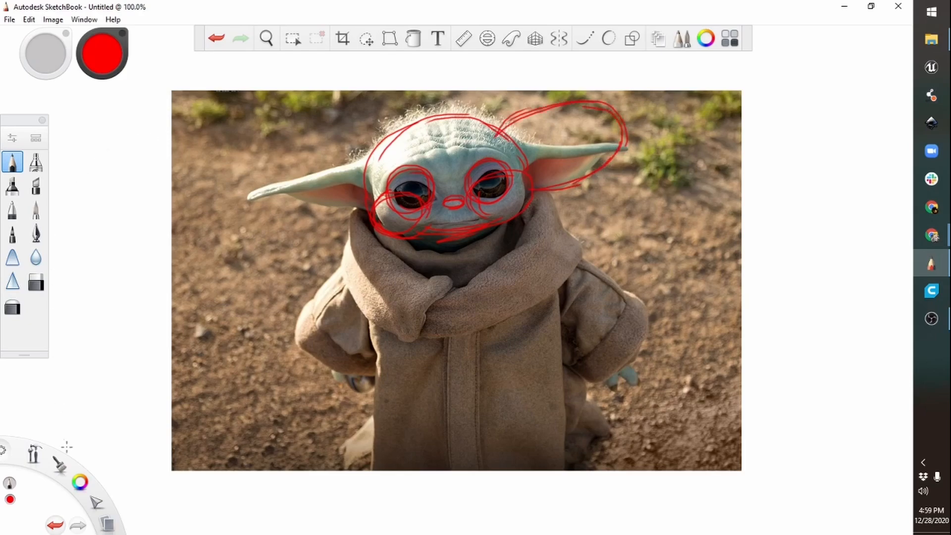
Draw a black cutting curve across the red ear ellipse and hatch the part of the ear below it
left_click(81, 484)
left_click_drag(81, 483, 112, 459)
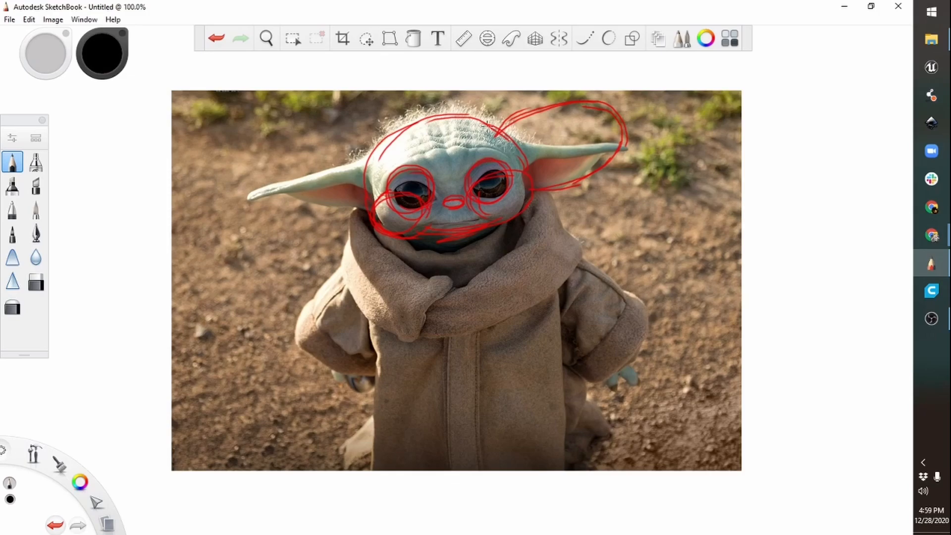
left_click_drag(475, 106, 657, 120)
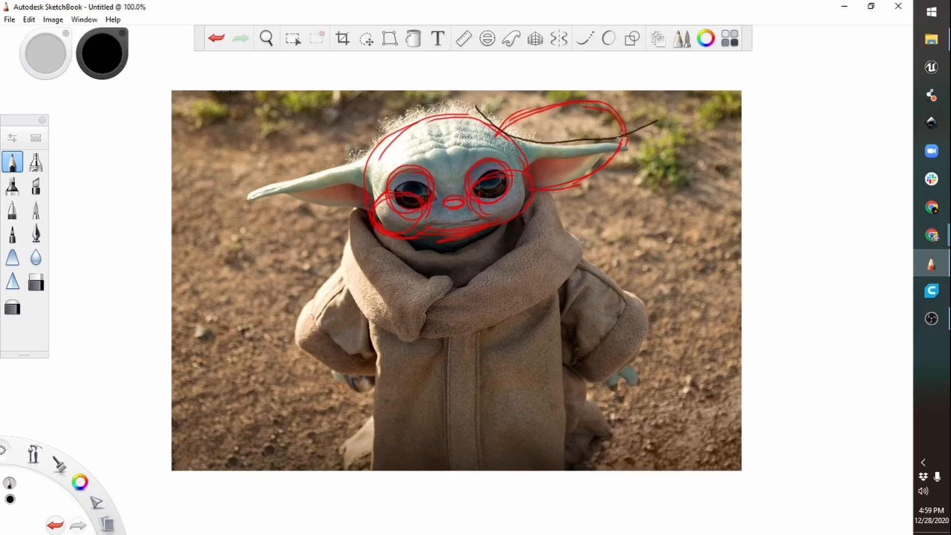
left_click_drag(519, 145, 532, 190)
left_click_drag(525, 146, 545, 193)
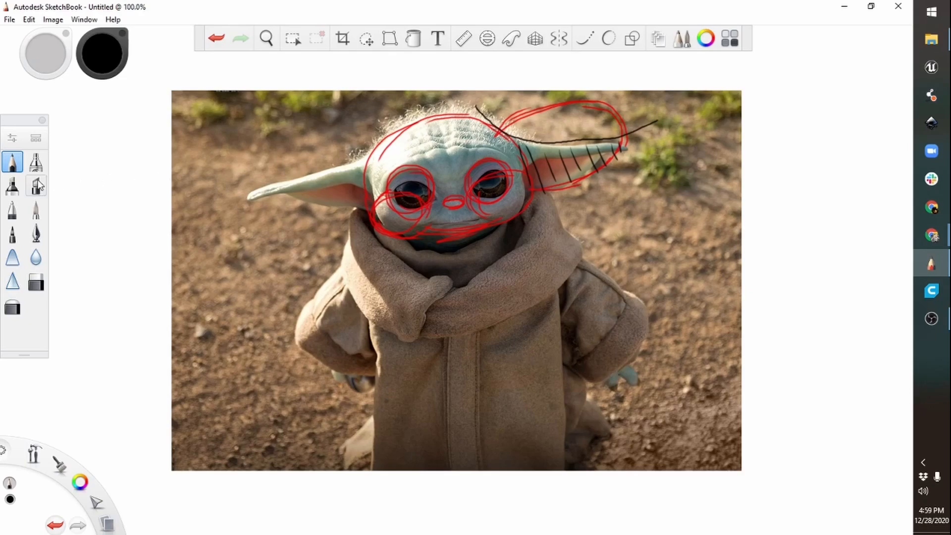
Sketch the sleeve below the marked ear as a simple red block from shoulder to cuff
left_click(87, 481)
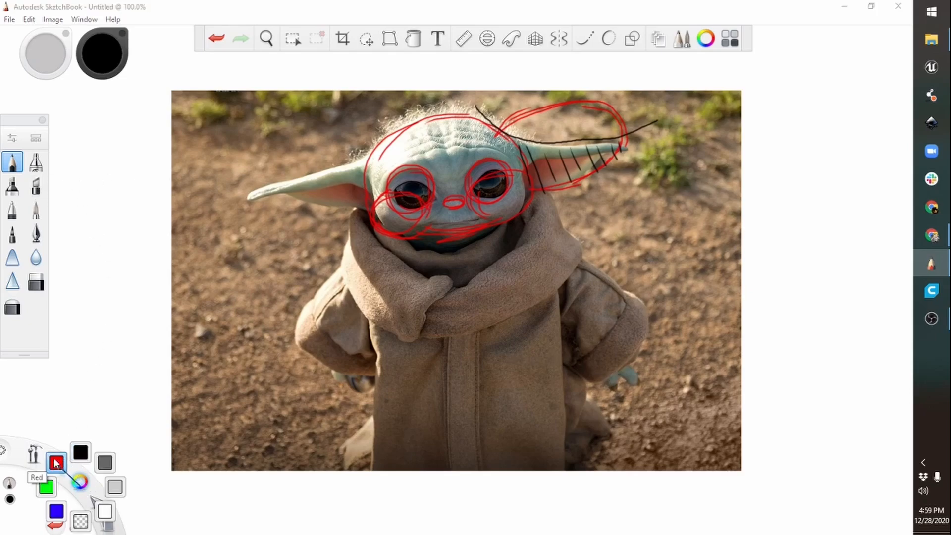
left_click(56, 462)
left_click_drag(562, 237, 628, 296)
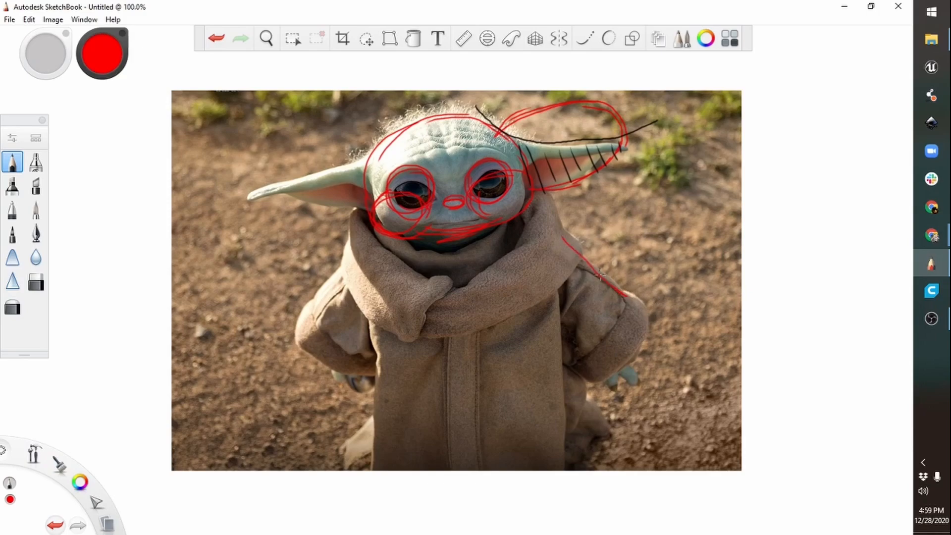
mouse_move(583, 256)
left_mouse_down()
mouse_move(610, 276)
mouse_move(579, 358)
left_mouse_up()
left_click_drag(528, 311, 578, 366)
mouse_move(570, 233)
left_mouse_down()
mouse_move(519, 309)
mouse_move(535, 274)
mouse_move(527, 311)
left_mouse_up()
Block out the robe's body and collar in red, and sketch the hand and fingers below the outlined sleeve
left_click_drag(367, 286, 379, 436)
left_click_drag(556, 229, 562, 445)
left_click_drag(550, 227, 556, 438)
left_click_drag(372, 459, 558, 454)
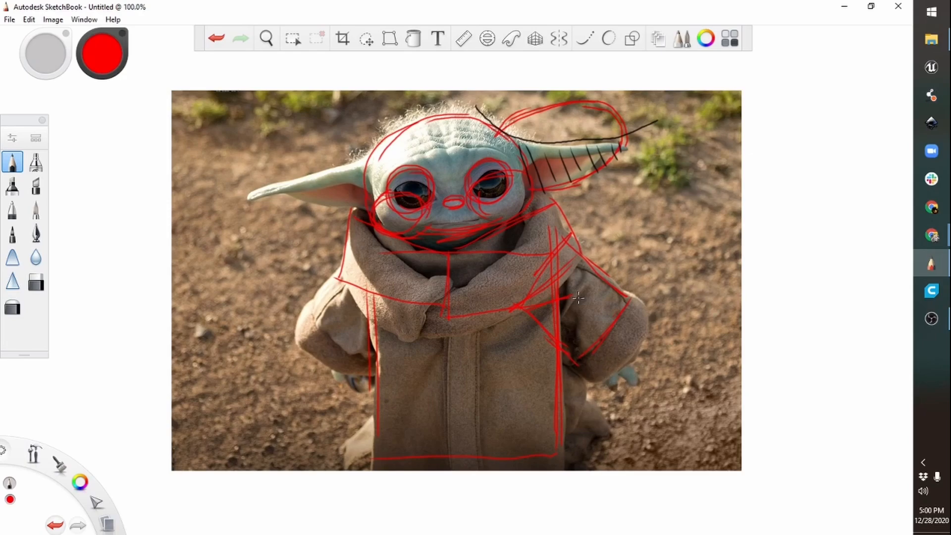
left_click_drag(618, 366, 634, 382)
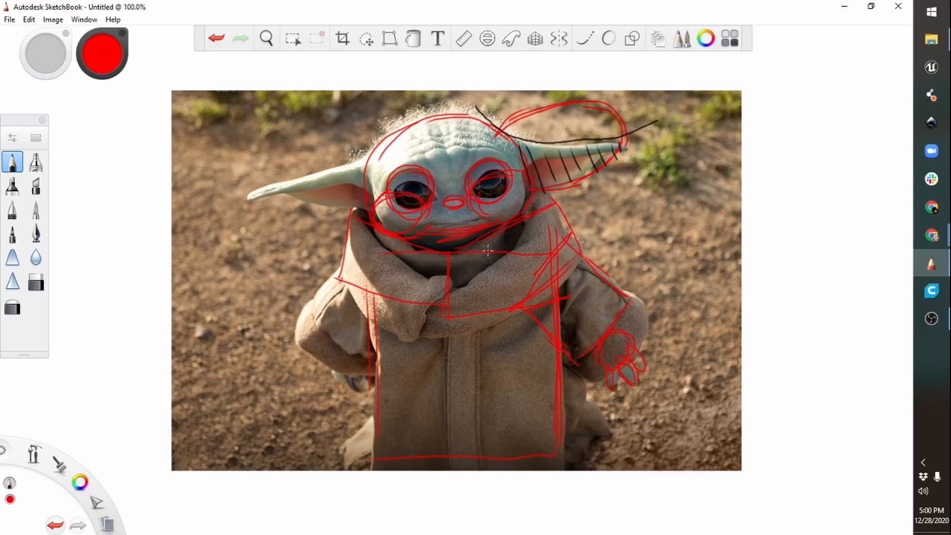
Switch to the Baby Yoda design in Tinkercad and examine the finished 3D model from several angles
key("alt+Tab")
key("alt+Tab")
key("Tab")
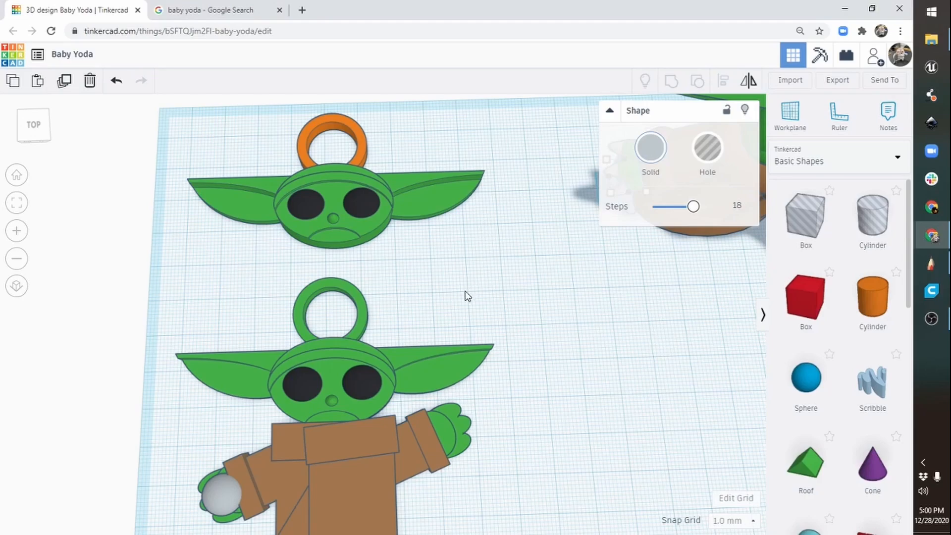
right_click_drag(466, 296, 577, 245)
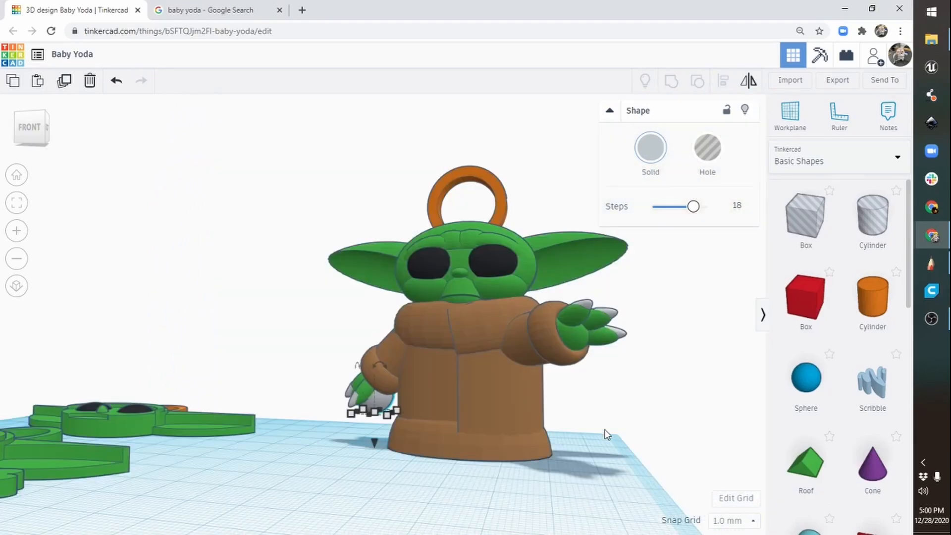
right_click_drag(607, 434, 443, 403)
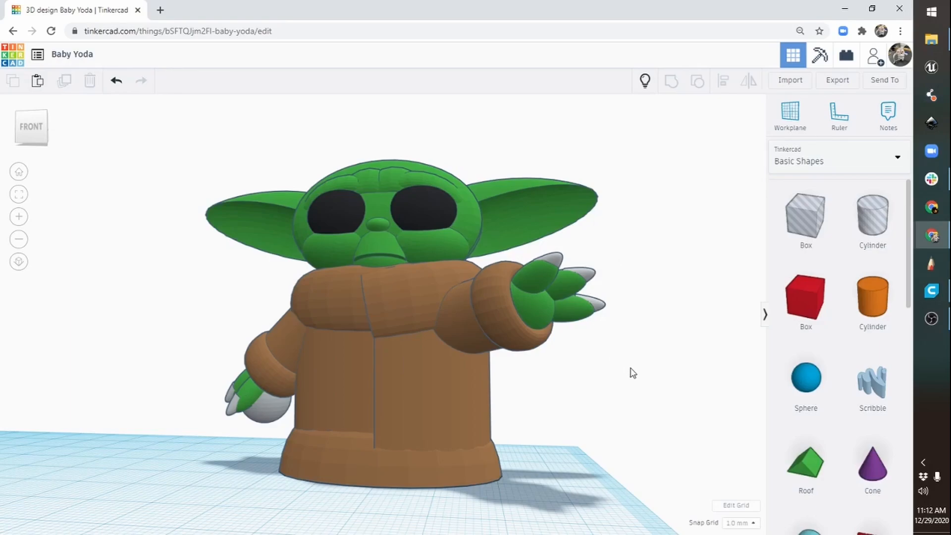
right_click_drag(632, 372, 720, 419)
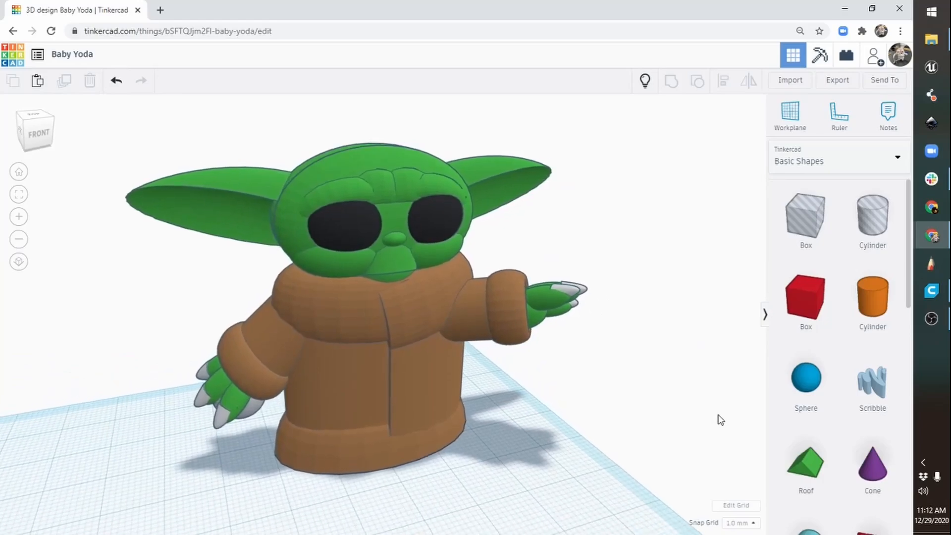
mouse_move(382, 424)
right_mouse_down()
mouse_move(637, 422)
mouse_move(376, 396)
mouse_move(267, 401)
mouse_move(268, 389)
mouse_move(370, 424)
right_mouse_up()
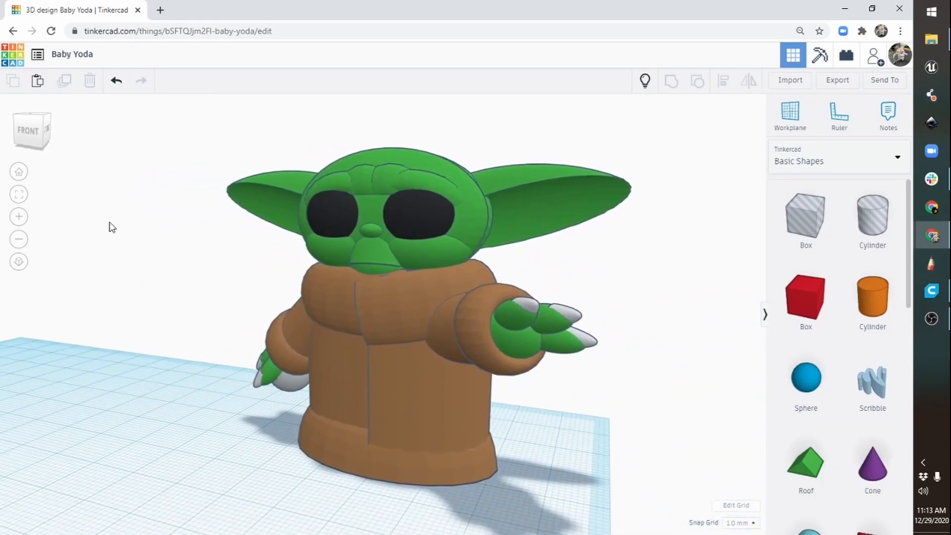
Place a sphere on the empty area of the workplane, colour it green and set its steps to 24
left_click(19, 173)
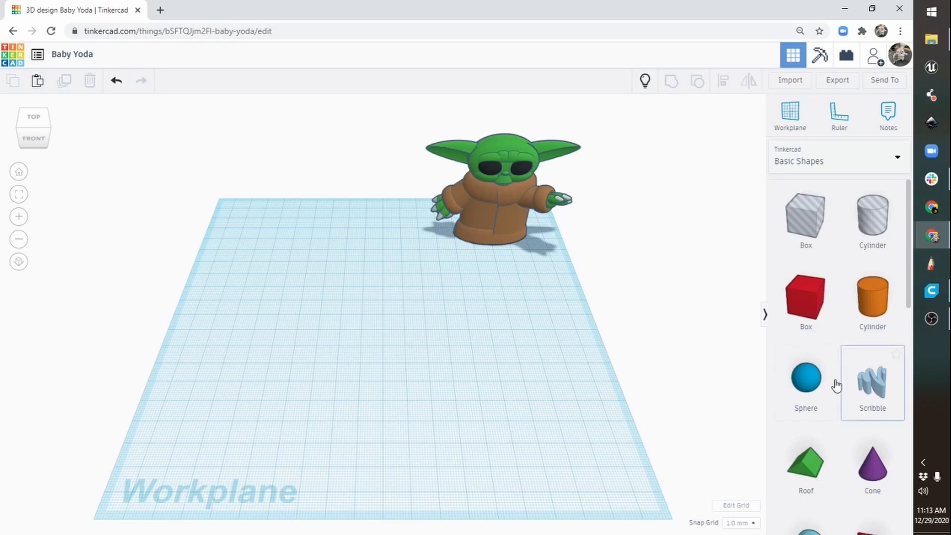
left_click_drag(781, 376, 374, 377)
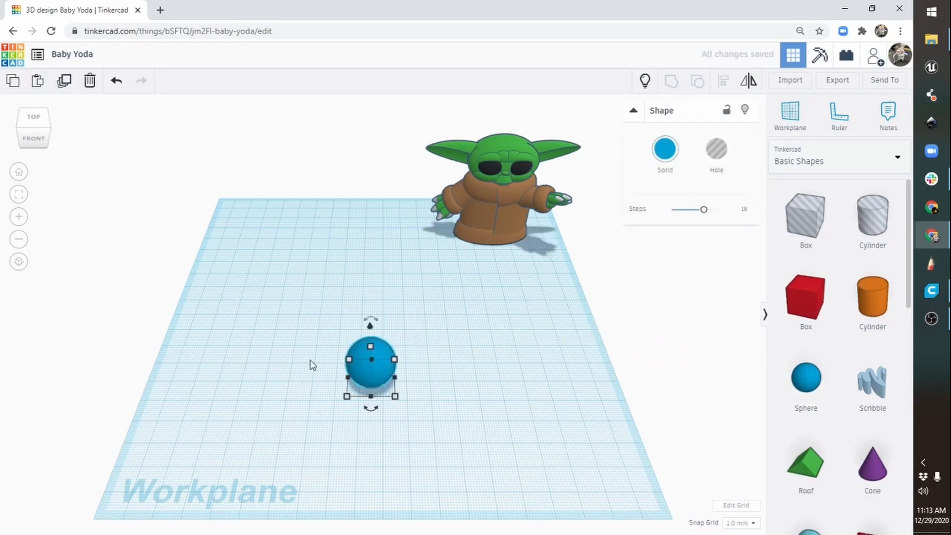
left_click(669, 149)
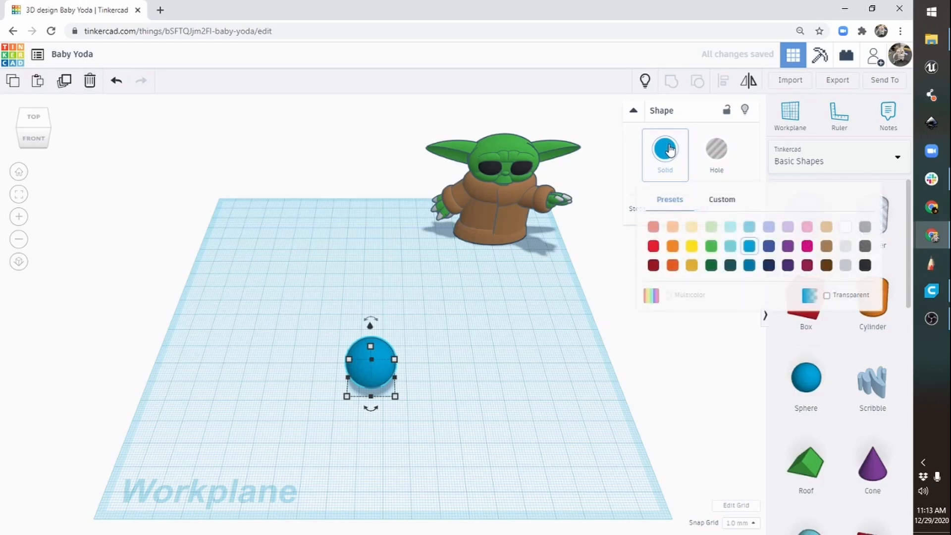
left_click(712, 248)
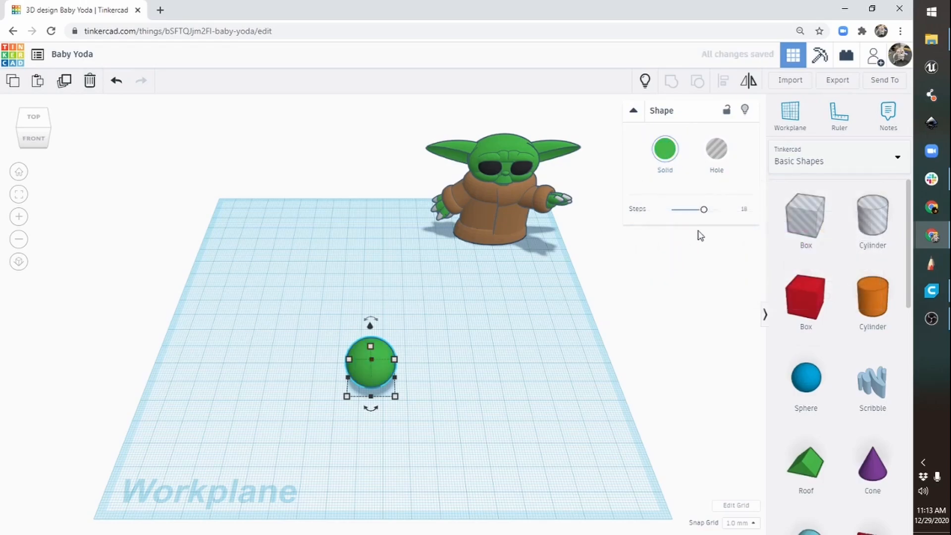
left_click_drag(704, 213, 741, 219)
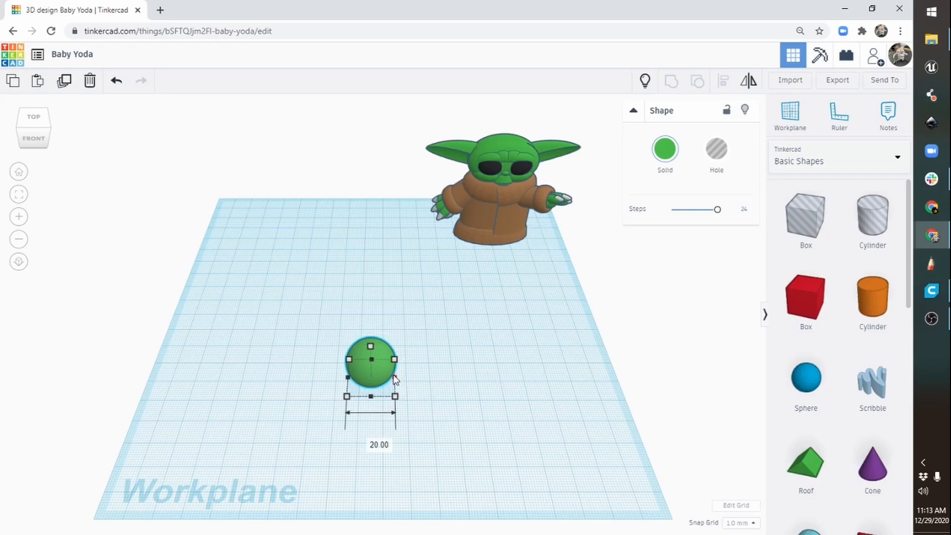
Resize the green sphere into a head shape 31 mm wide and 16 mm high, stretching its depth slightly
left_click_drag(396, 380, 422, 378)
mouse_move(431, 321)
right_mouse_down()
mouse_move(429, 382)
mouse_move(537, 331)
mouse_move(607, 312)
mouse_move(556, 276)
mouse_move(452, 285)
mouse_move(421, 322)
right_mouse_up()
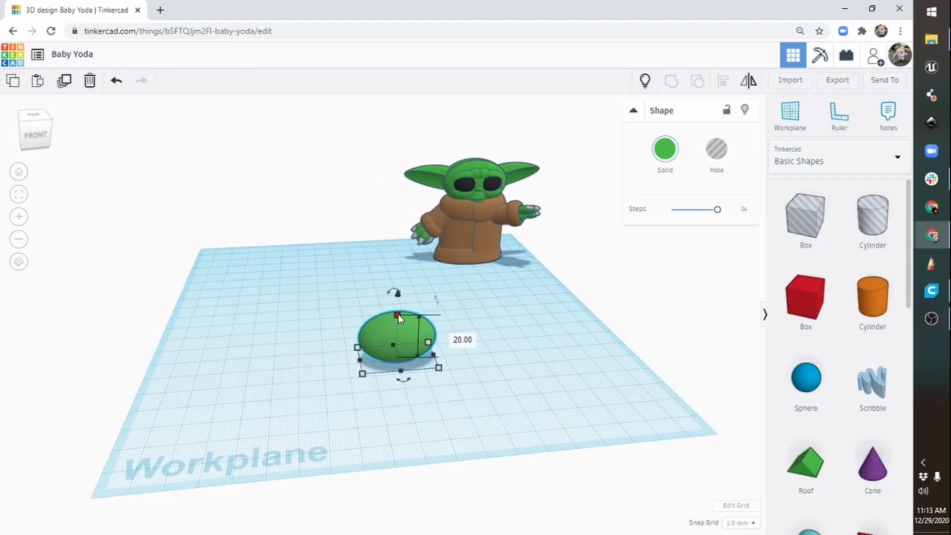
left_click_drag(397, 314, 396, 325)
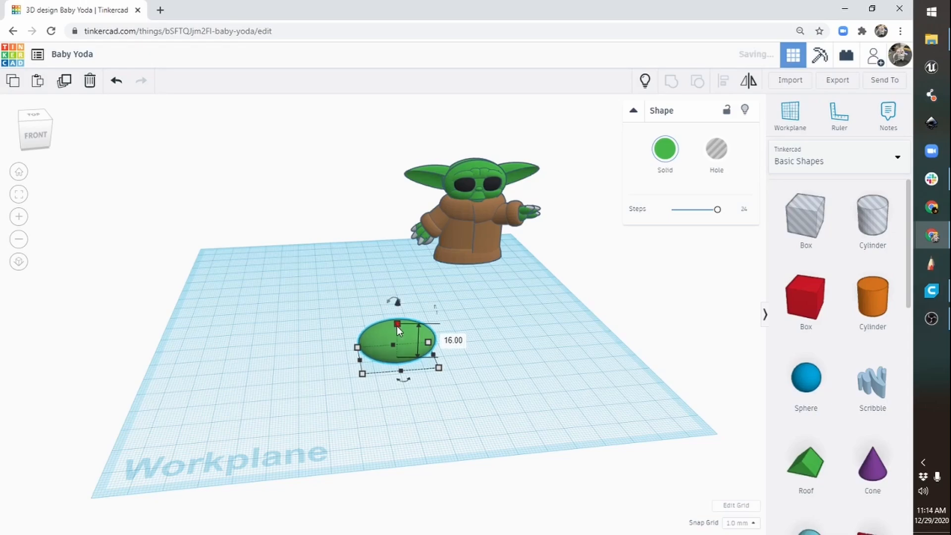
right_click_drag(484, 301, 448, 380)
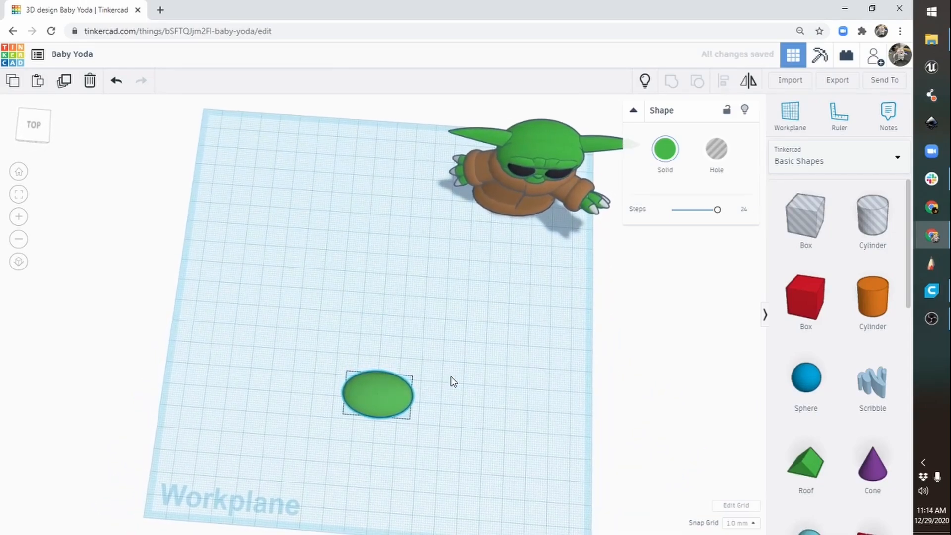
left_click_drag(379, 372, 379, 370)
right_click_drag(368, 457, 381, 432)
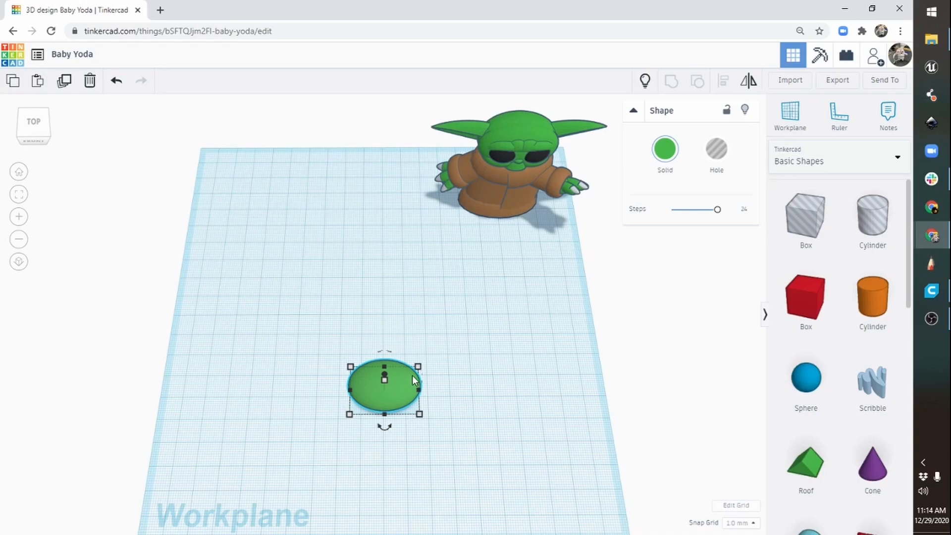
Examine the green head shape and its resize handles from the side, above, close up and underneath
right_click_drag(354, 398, 580, 317)
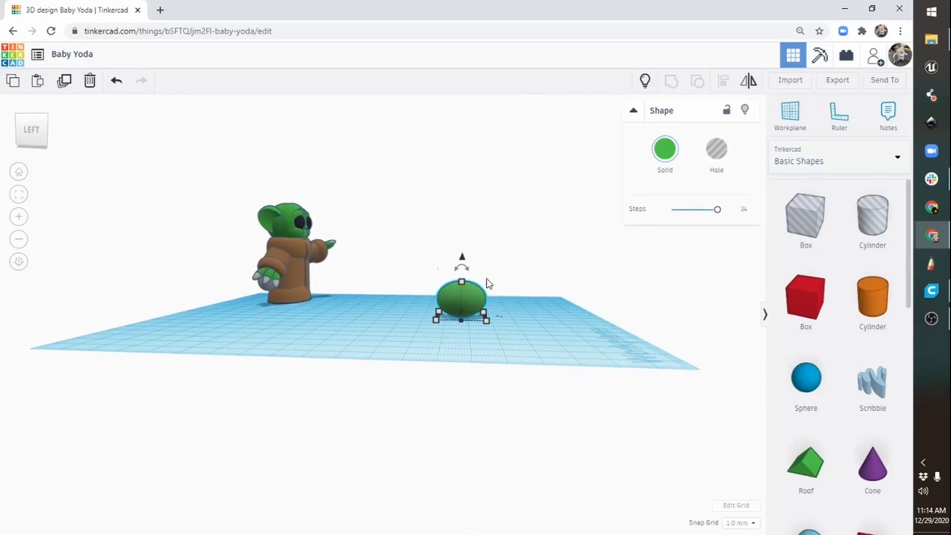
right_click_drag(480, 305, 335, 407)
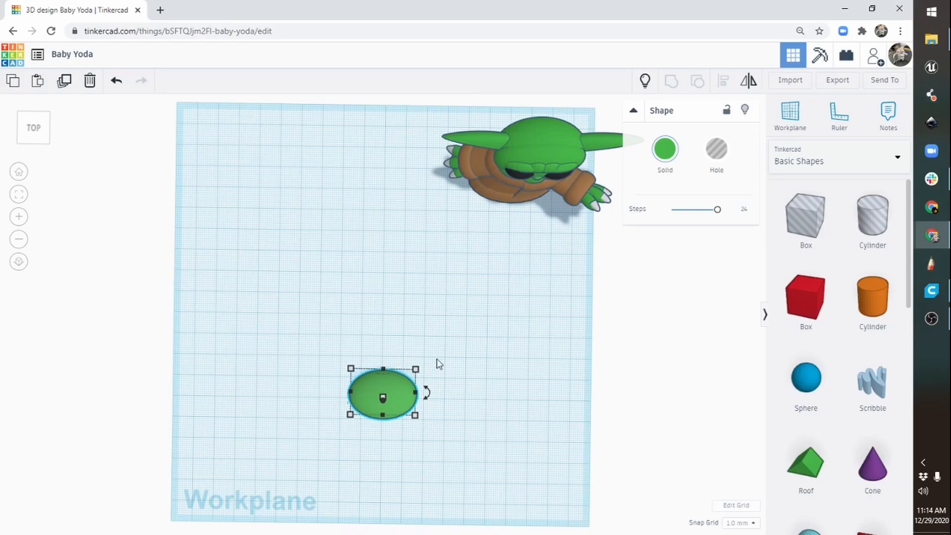
right_click_drag(353, 417, 526, 367)
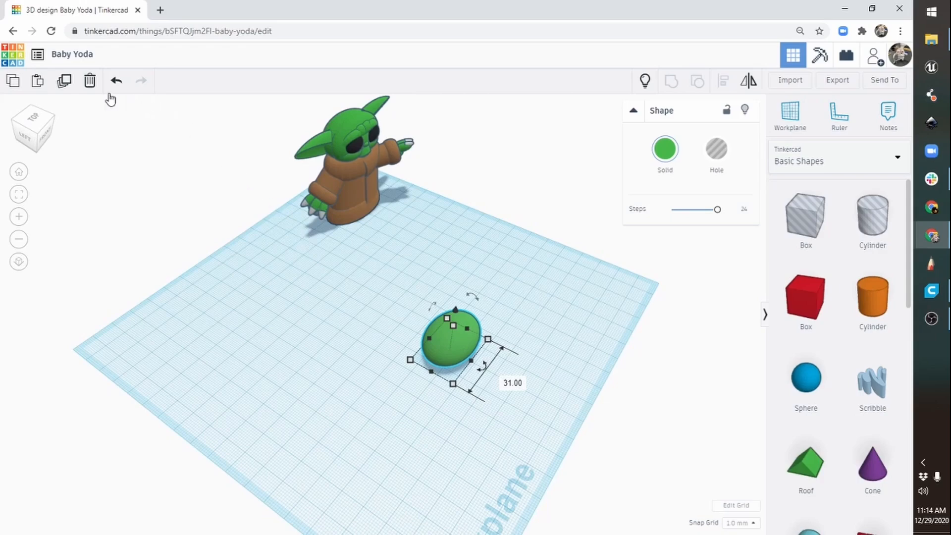
left_click(64, 82)
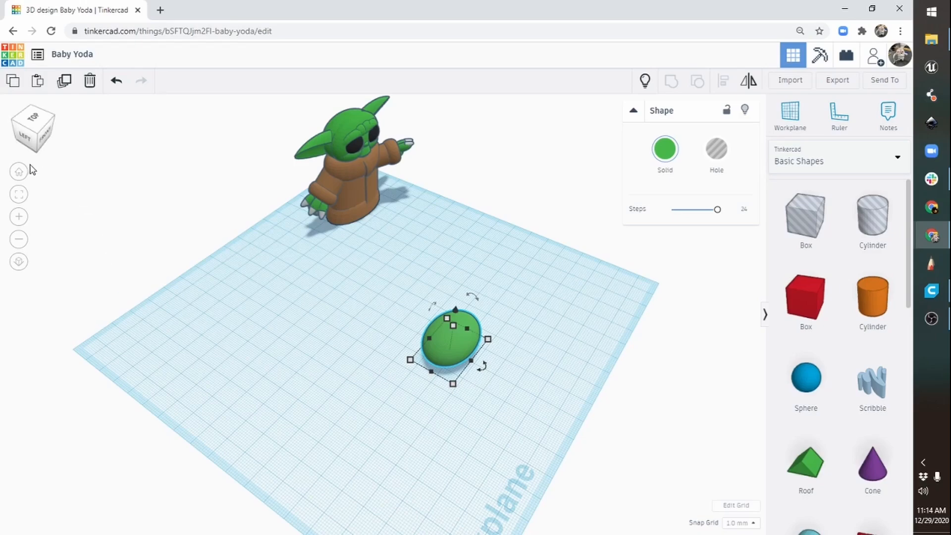
left_click(19, 195)
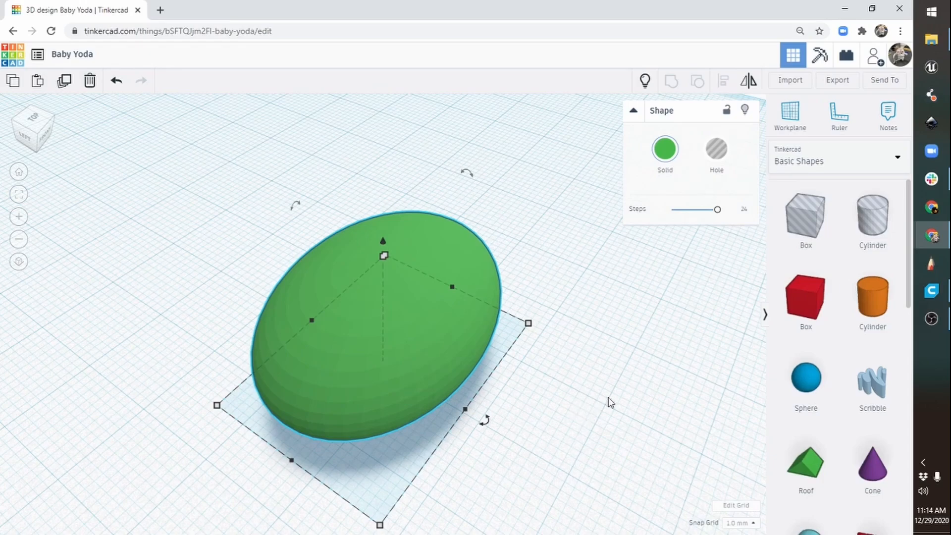
right_click_drag(608, 397, 537, 401)
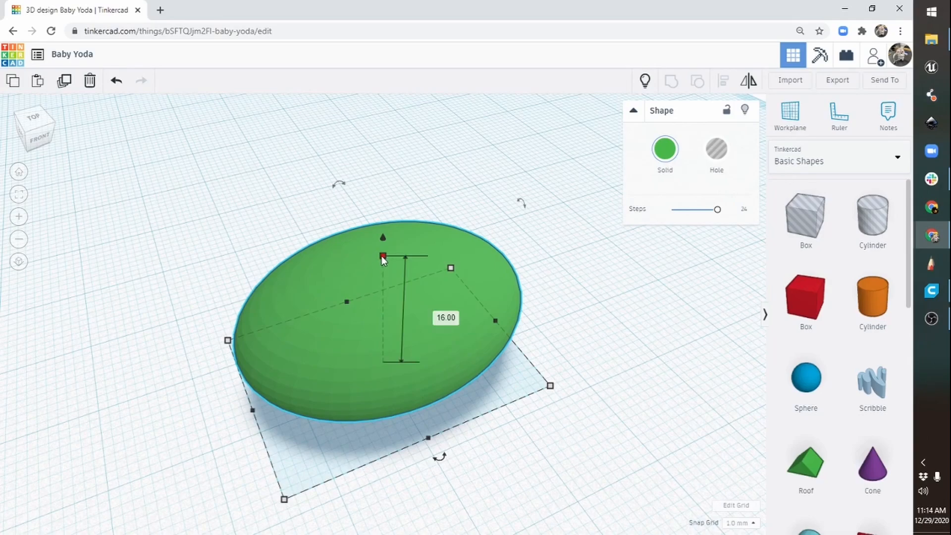
mouse_move(382, 254)
left_mouse_down()
mouse_move(382, 305)
mouse_move(382, 213)
mouse_move(378, 257)
left_mouse_up()
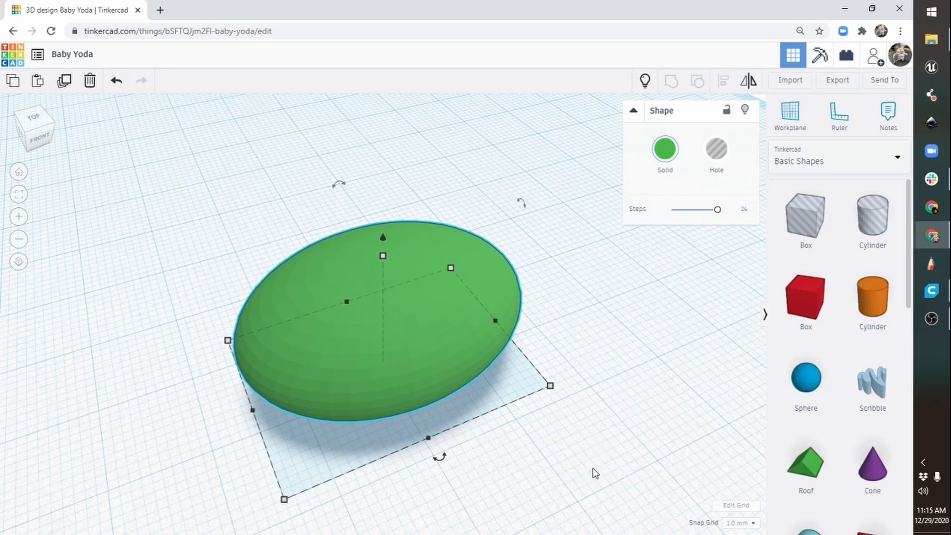
right_click_drag(598, 485, 613, 355)
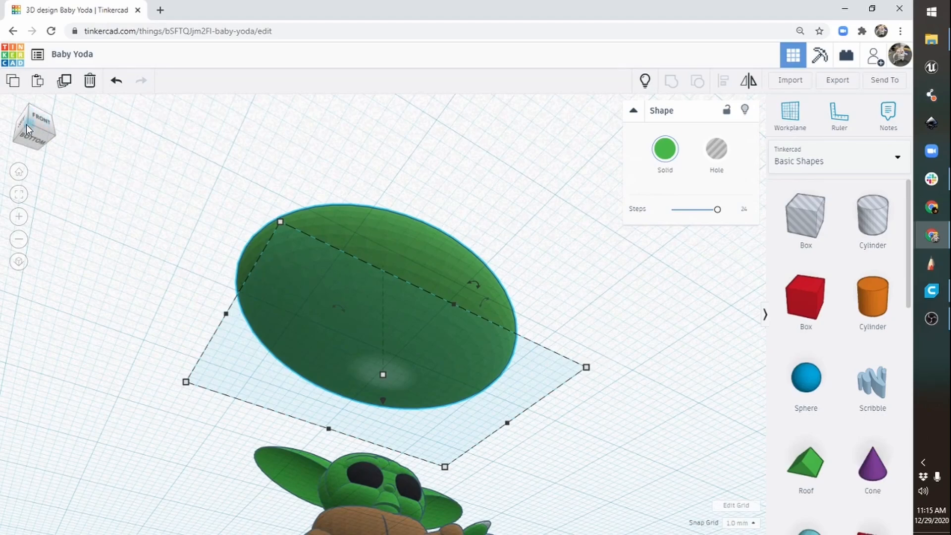
left_click(34, 140)
left_click(34, 142)
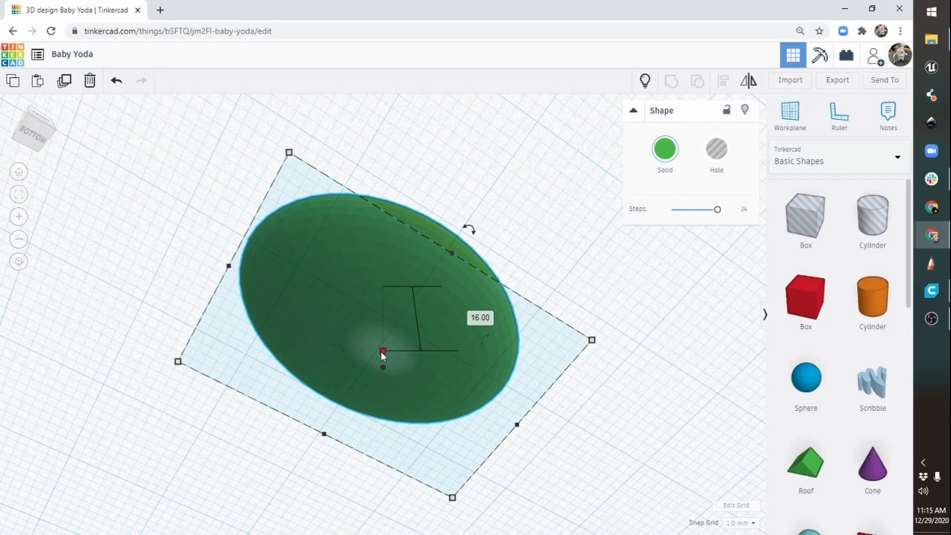
Flatten the selected upper green head shape from its underside to slightly more than 10 mm high
left_click_drag(383, 349, 382, 323)
right_click_drag(545, 182, 531, 302)
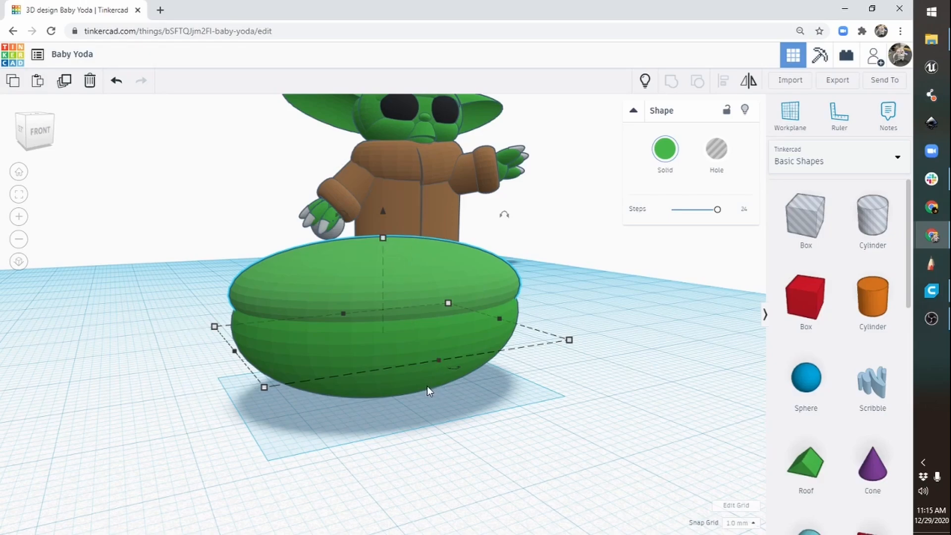
right_click_drag(449, 375, 484, 322)
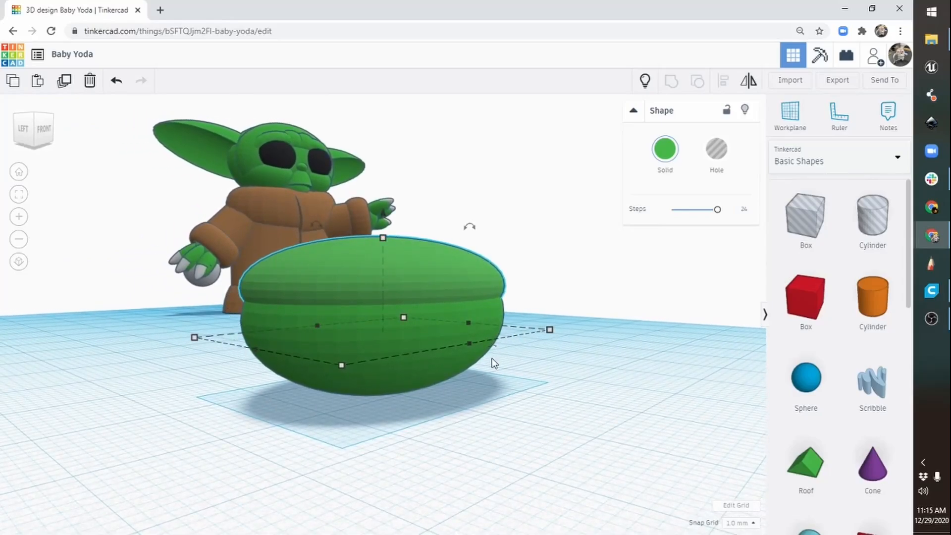
right_click_drag(449, 370, 424, 394)
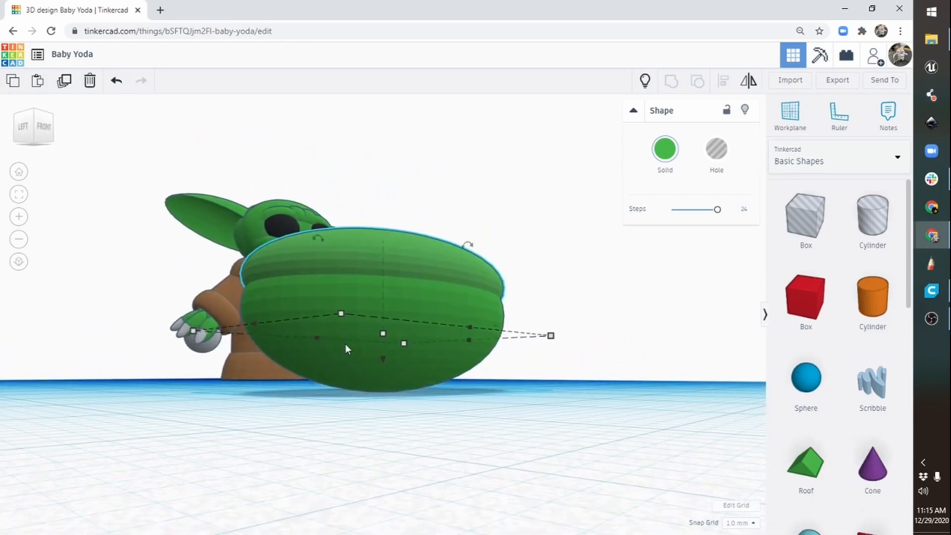
mouse_move(382, 334)
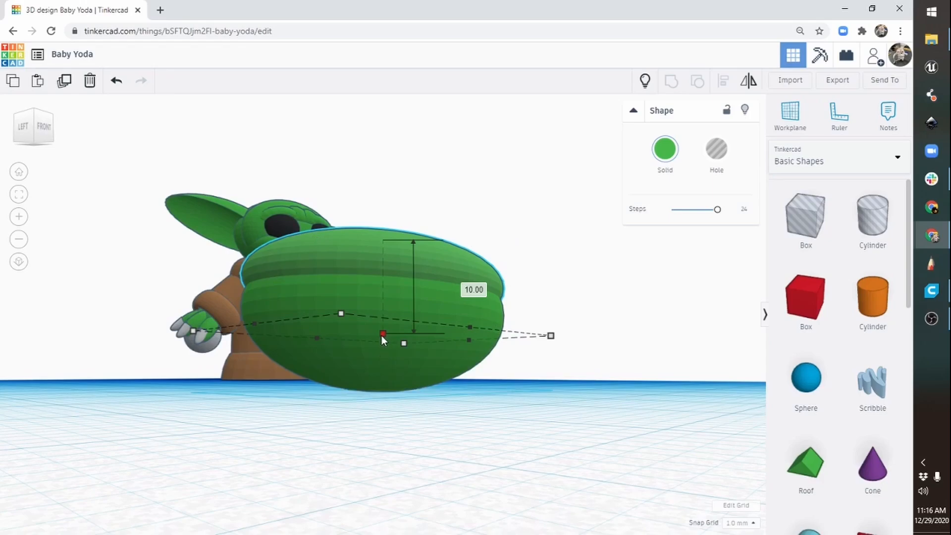
left_click_drag(381, 339, 382, 343)
right_click_drag(563, 281, 533, 314)
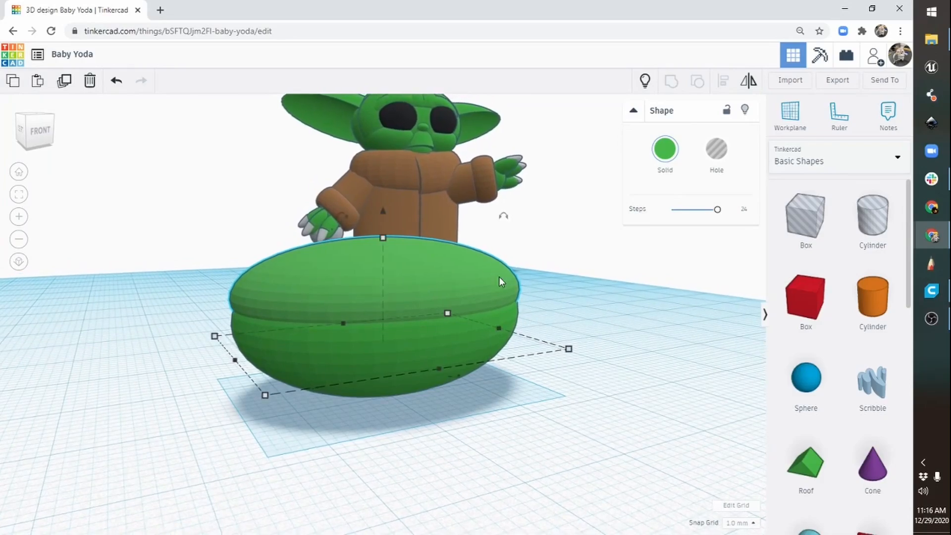
Add a black sphere with 24 steps and move it onto the left half of the green head
right_click_drag(468, 269, 508, 333)
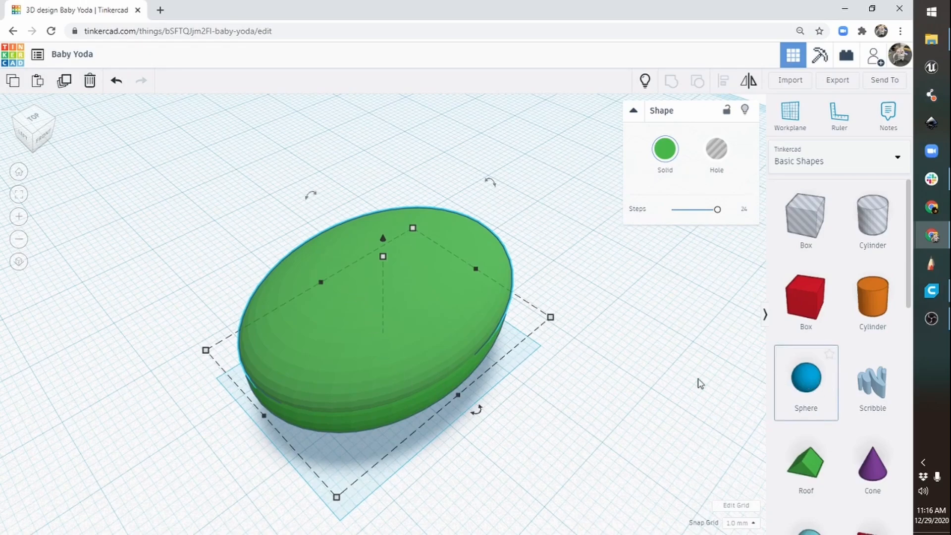
left_click(522, 448)
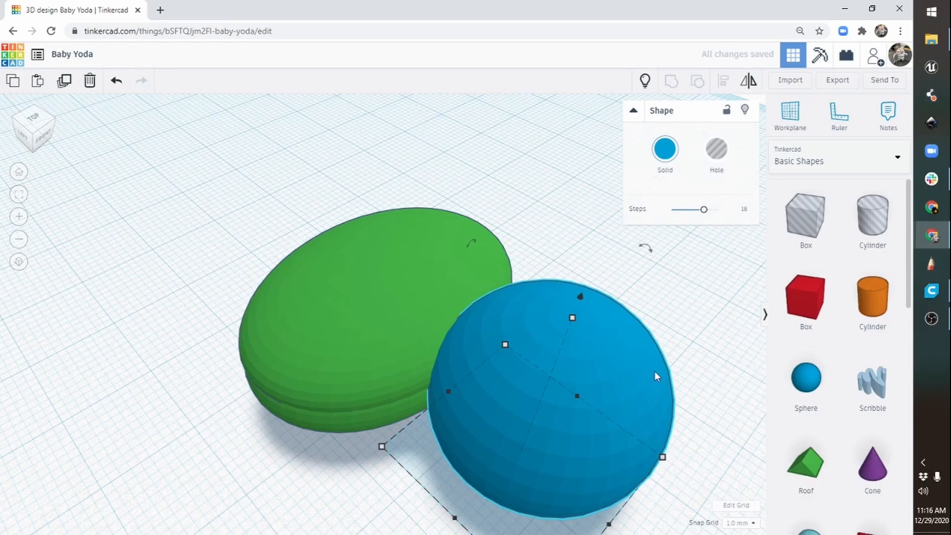
left_click_drag(704, 214, 746, 211)
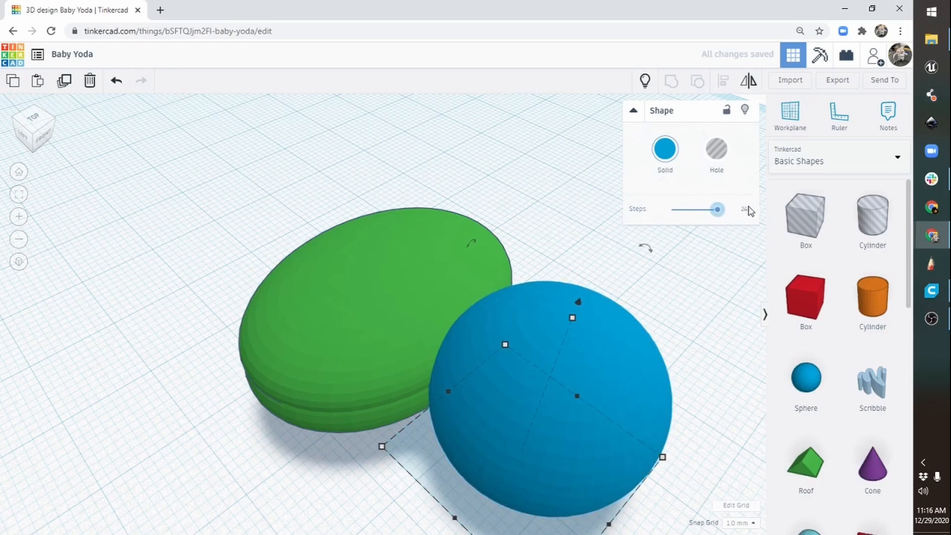
left_click(666, 150)
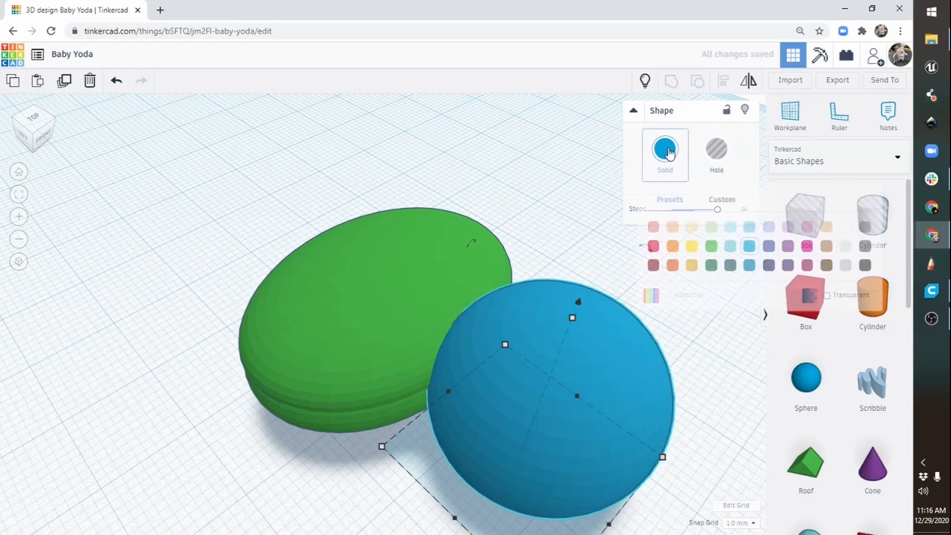
left_click(865, 266)
right_click_drag(608, 365, 406, 469)
left_click_drag(439, 492, 377, 257)
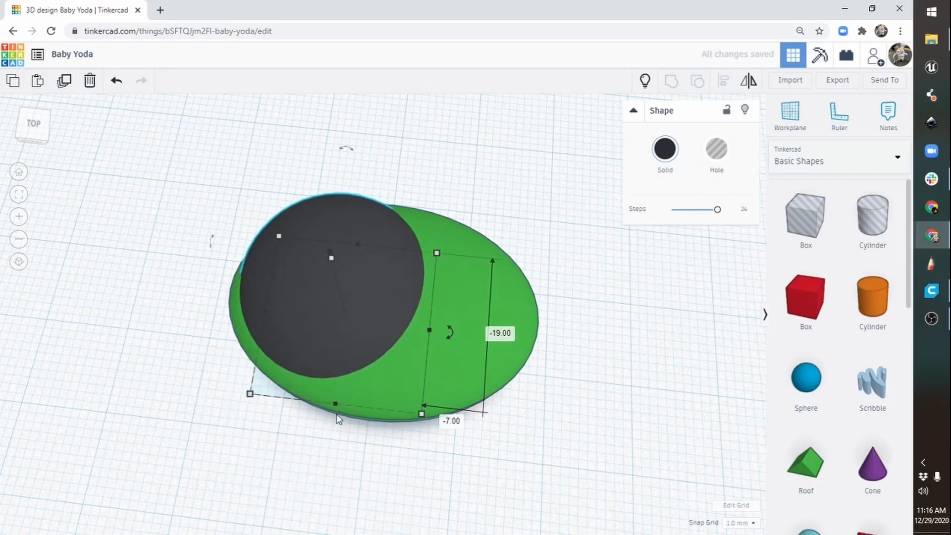
Scale the black sphere uniformly to 16 mm high and raise it 6 mm
right_click_drag(337, 414, 581, 387)
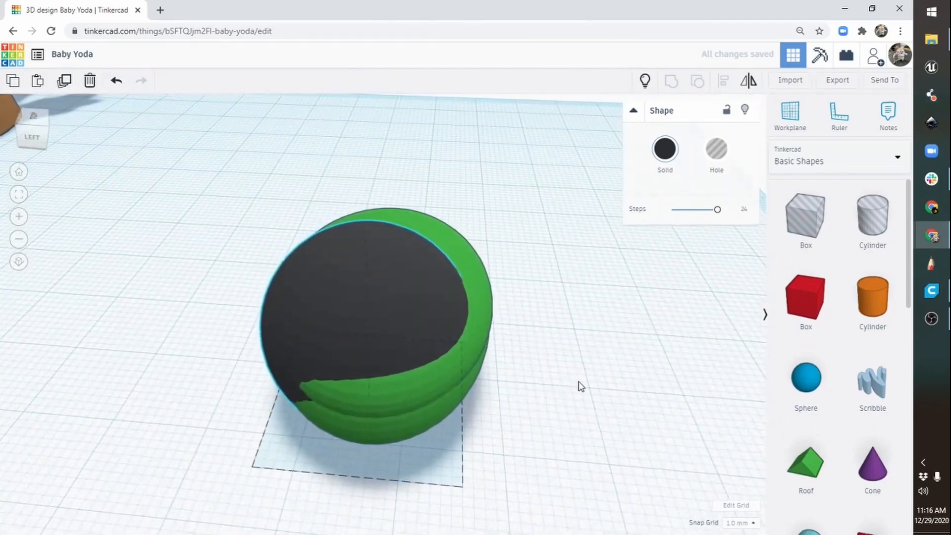
mouse_move(365, 235)
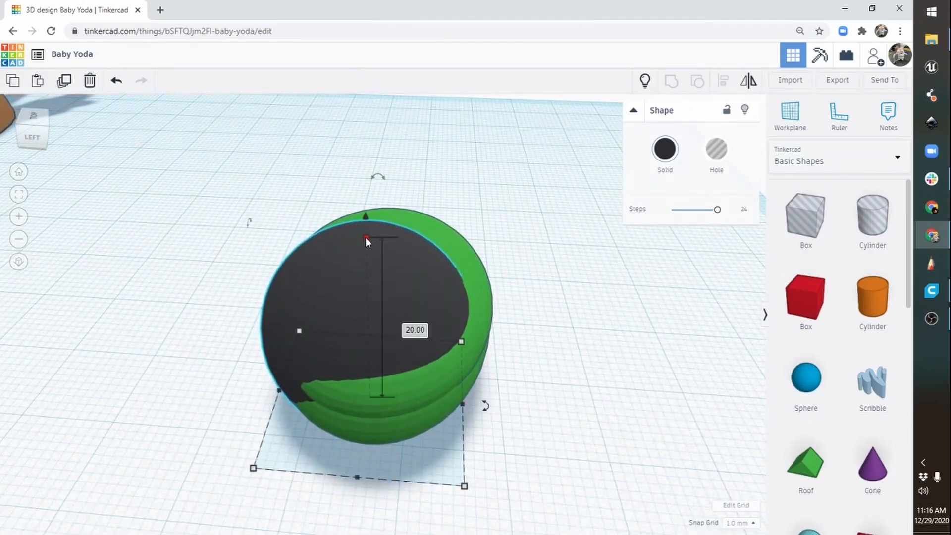
left_click_drag(366, 237, 368, 275)
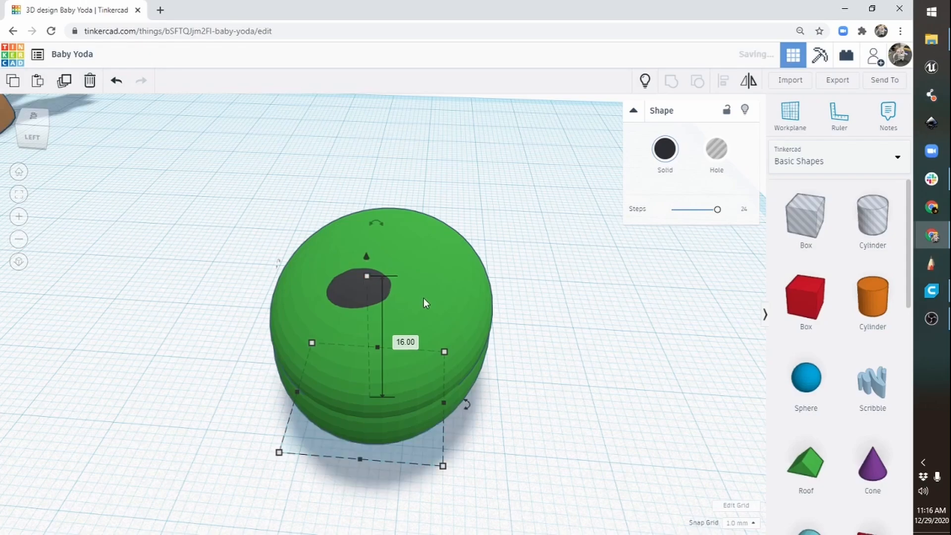
right_click_drag(553, 267, 474, 261)
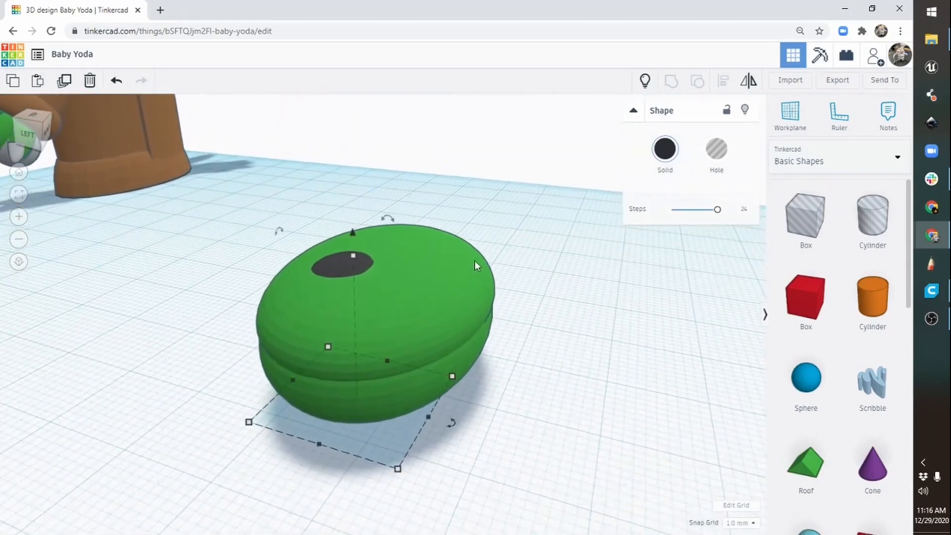
left_click_drag(354, 234, 357, 171)
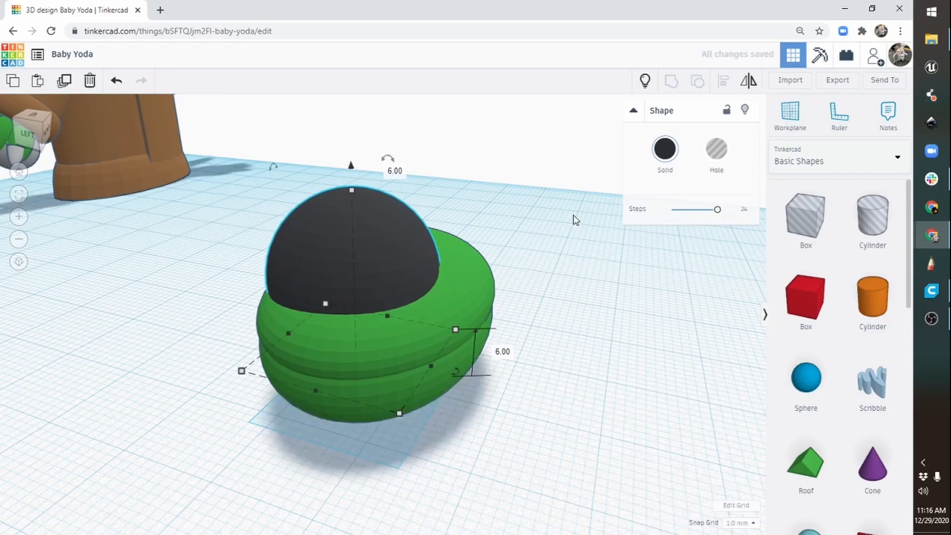
Scale the black eye sphere uniformly to 12 mm high and shift it 1 mm outward and 1 mm down the face
right_click_drag(573, 216, 500, 255)
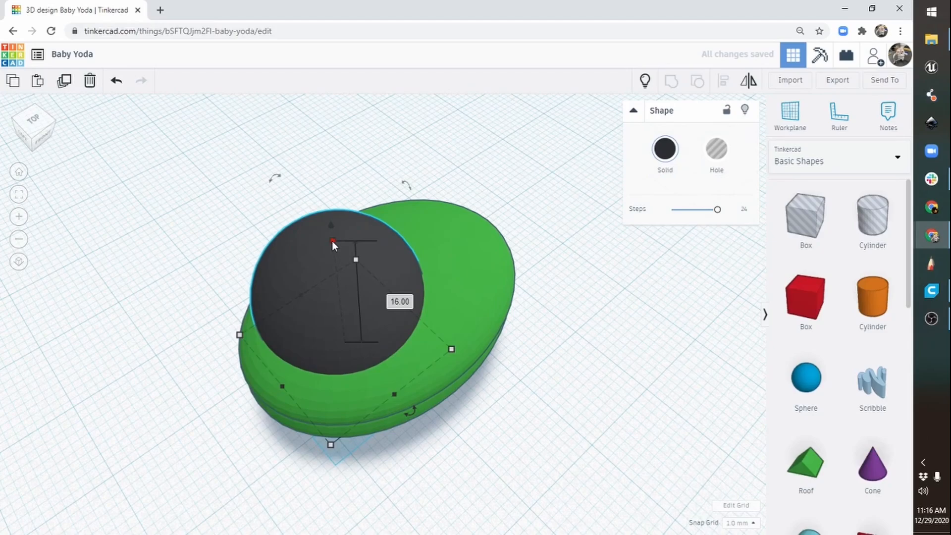
left_click_drag(332, 240, 332, 271, "shift")
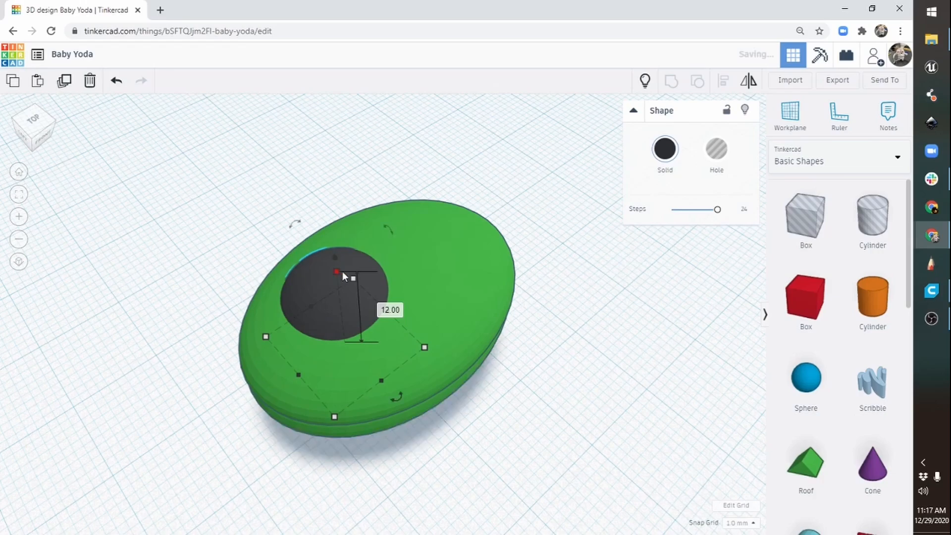
right_click_drag(343, 272, 400, 323)
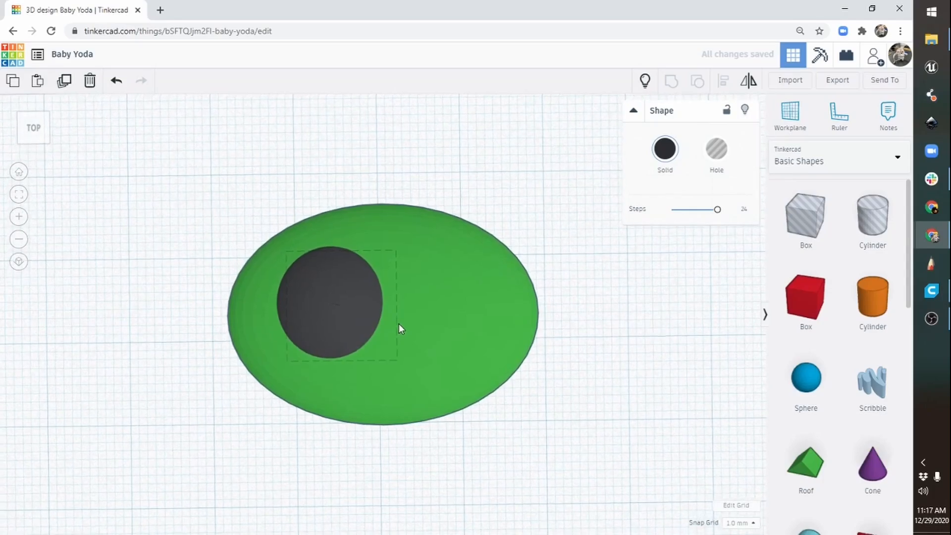
mouse_move(358, 297)
left_mouse_down()
mouse_move(348, 317)
mouse_move(352, 306)
left_mouse_up()
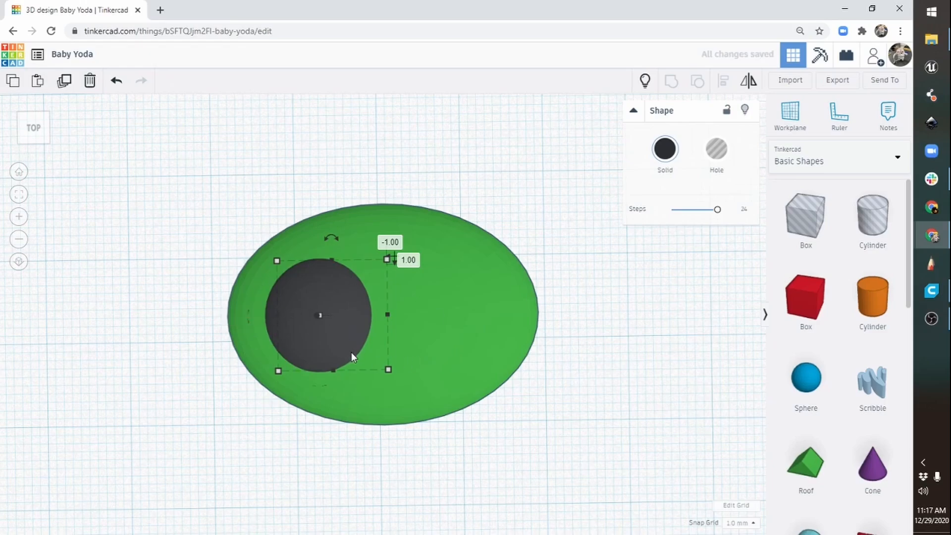
Reduce the black eye sphere's height slightly so that less of it protrudes from the head
right_click_drag(340, 348, 522, 210)
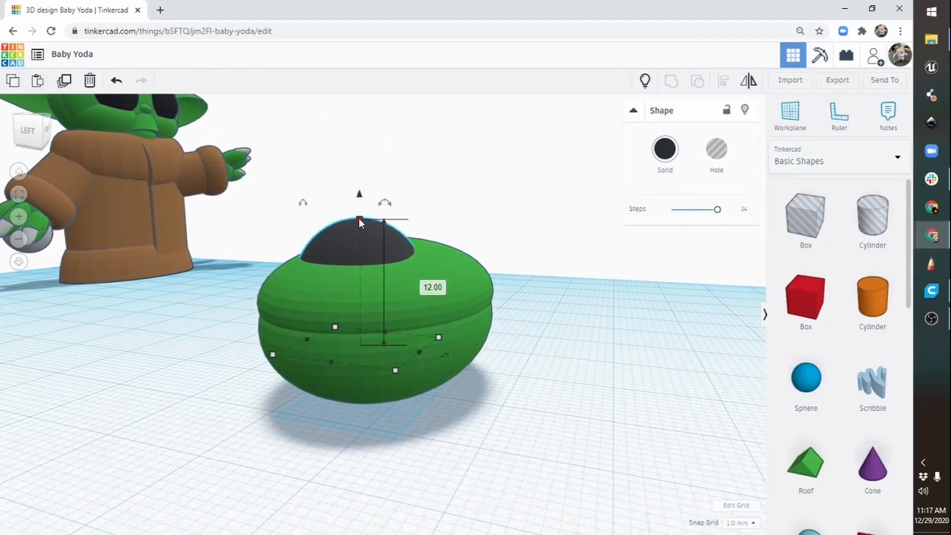
left_click_drag(361, 220, 360, 237)
mouse_move(526, 225)
right_mouse_down()
mouse_move(351, 335)
mouse_move(401, 293)
mouse_move(527, 238)
mouse_move(519, 233)
right_mouse_up()
left_click_drag(360, 226, 361, 219)
right_click_drag(521, 206, 339, 347)
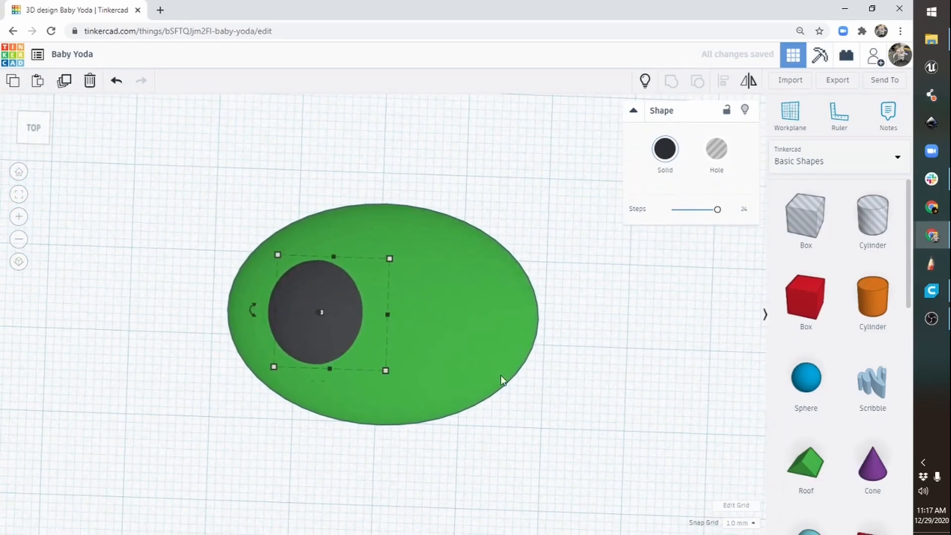
right_click_drag(372, 384, 616, 329)
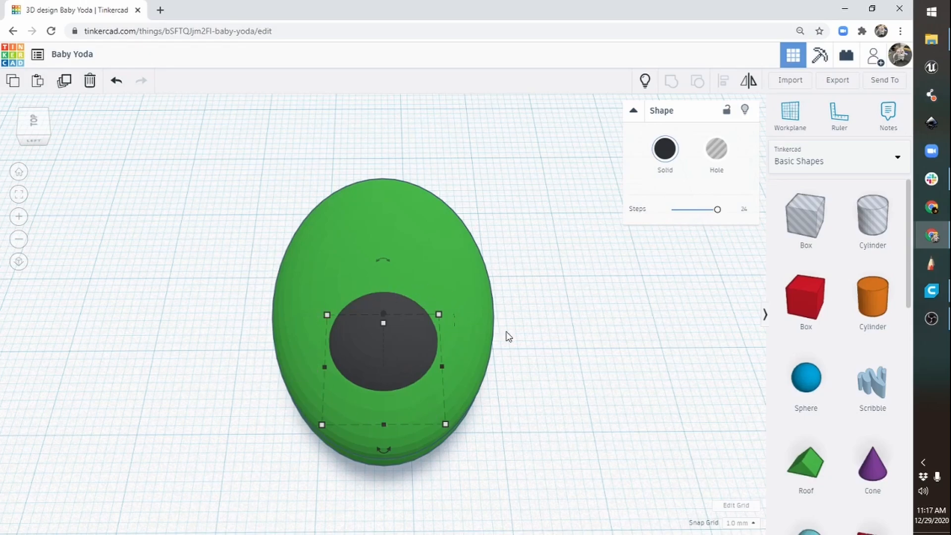
right_click_drag(538, 336, 300, 427)
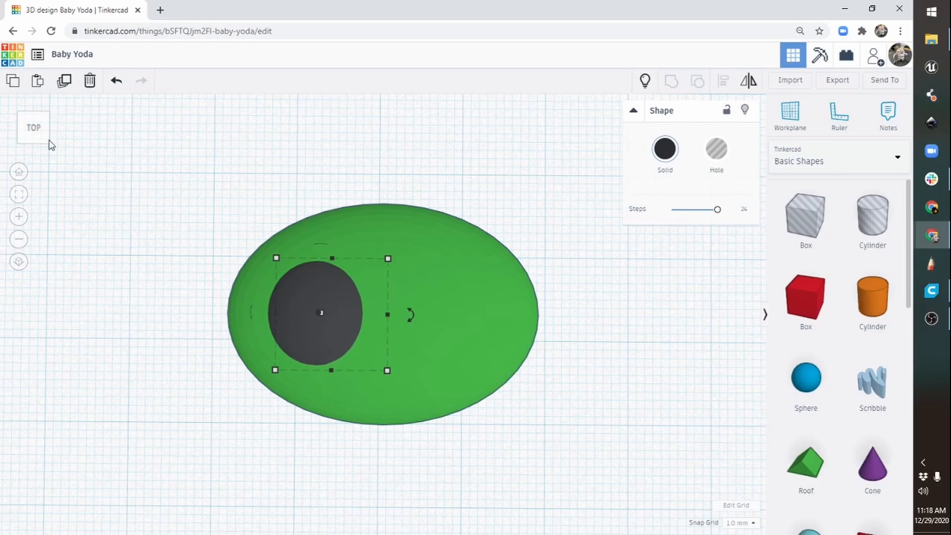
Duplicate the eye, move the copy 2 mm outward and 4 mm down the face, and colour it green
left_click(71, 88)
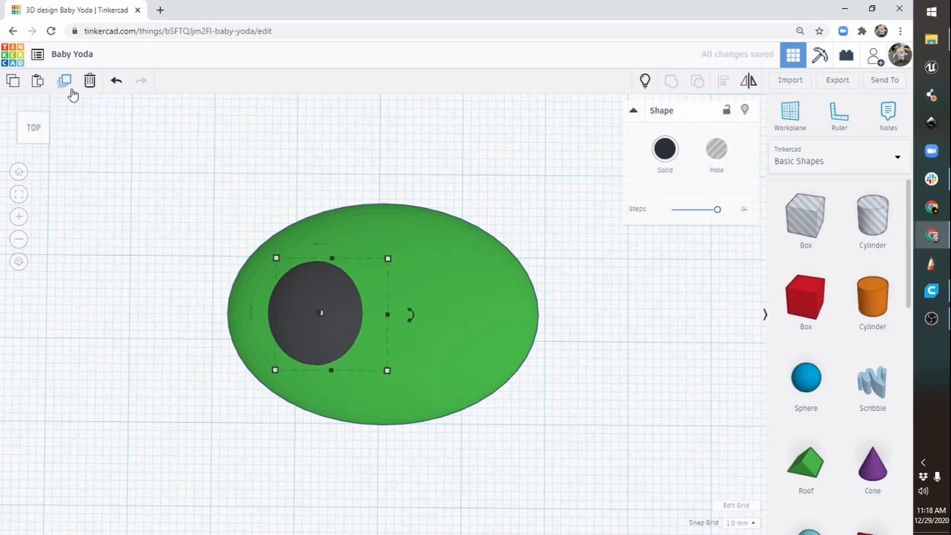
left_click_drag(318, 344, 301, 382)
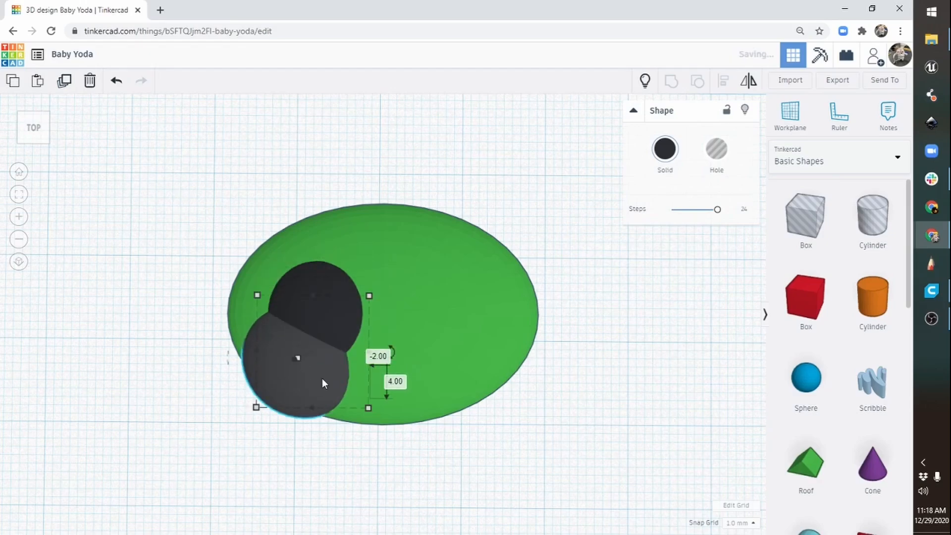
left_click(667, 157)
left_click(712, 247)
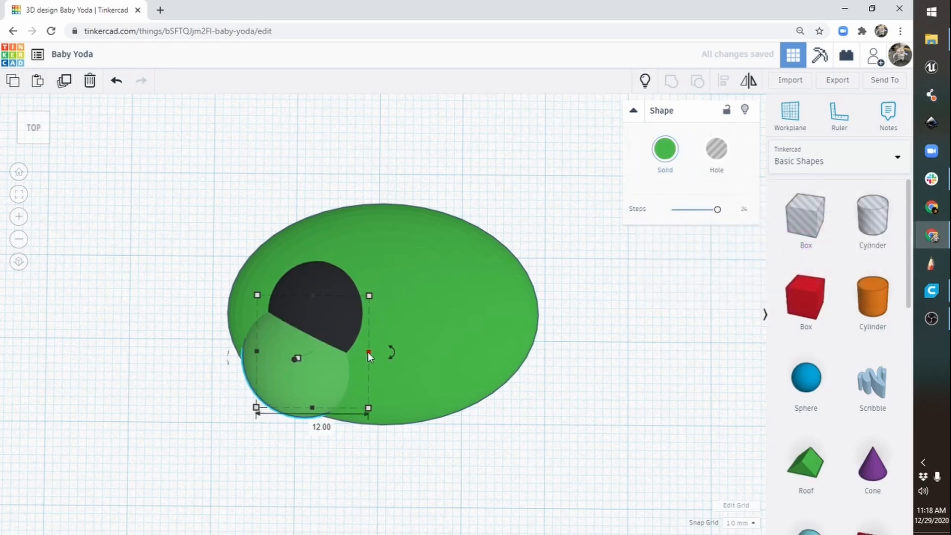
Widen the green copy below the eye to 15 mm and sink it slightly into the head
left_click_drag(369, 352, 387, 352)
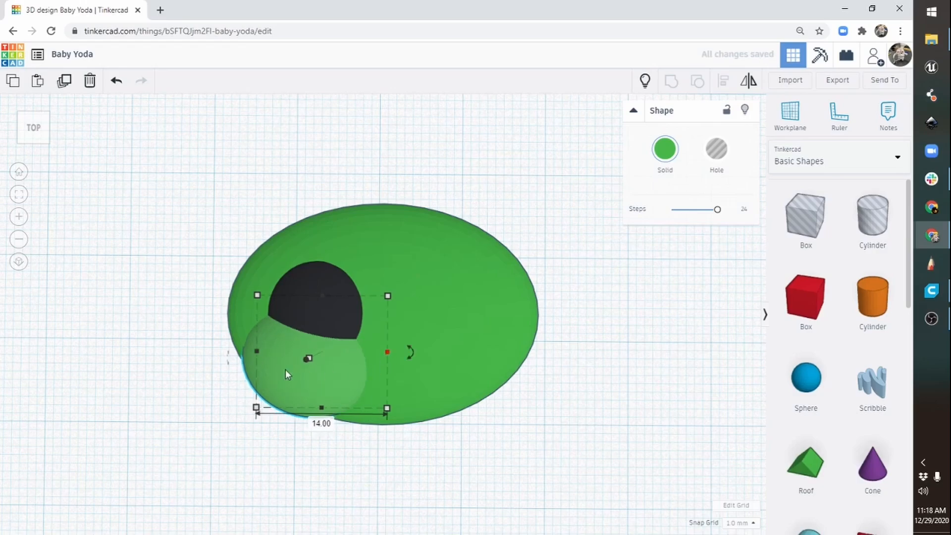
left_click_drag(255, 351, 245, 350)
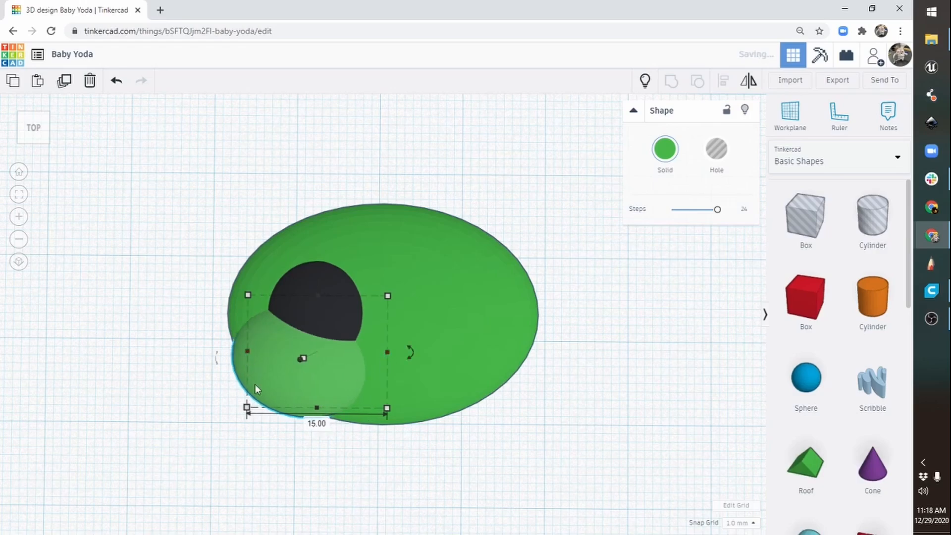
right_click_drag(359, 391, 549, 326)
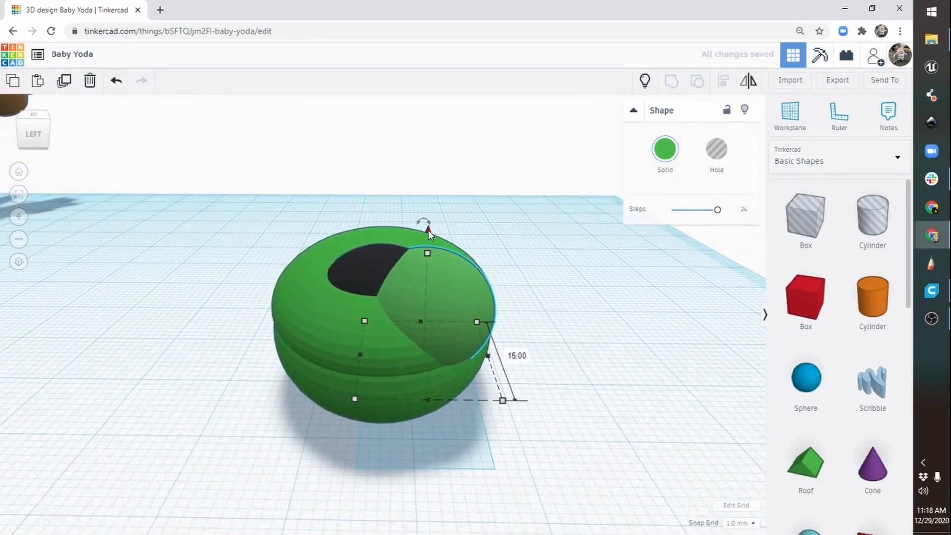
left_click_drag(429, 230, 454, 246)
right_click_drag(453, 247, 323, 406)
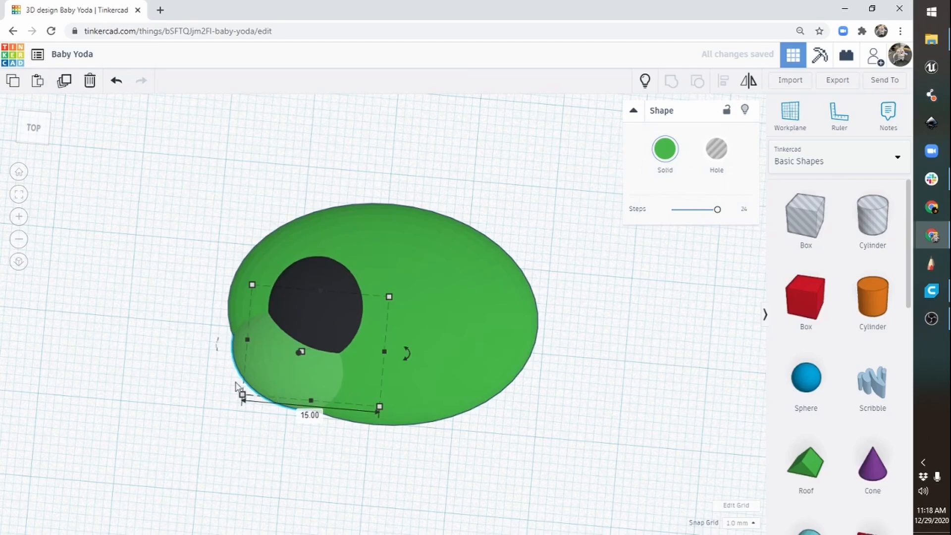
right_click_drag(399, 409, 442, 446)
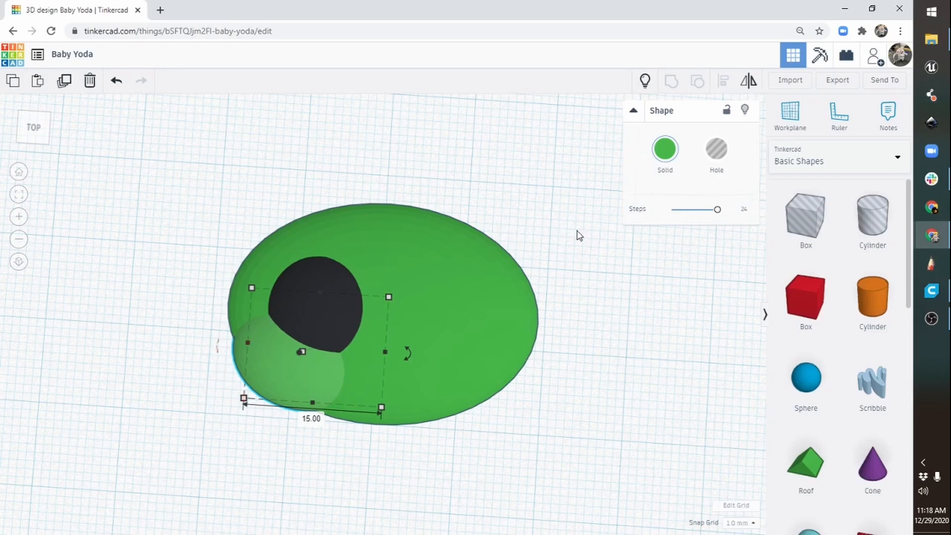
Place a torus on the workplane beside the head and set its sides to 24
left_click_drag(908, 239, 916, 437)
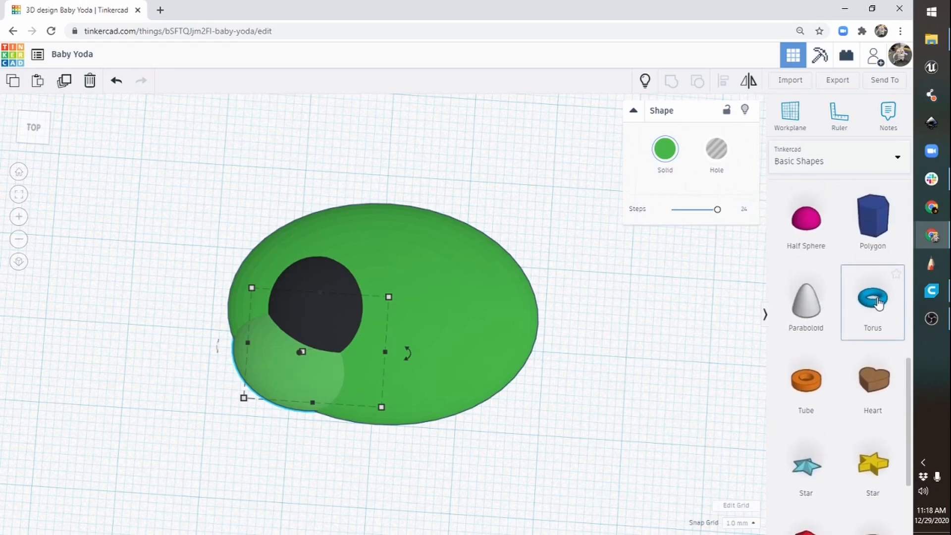
left_click_drag(878, 303, 614, 303)
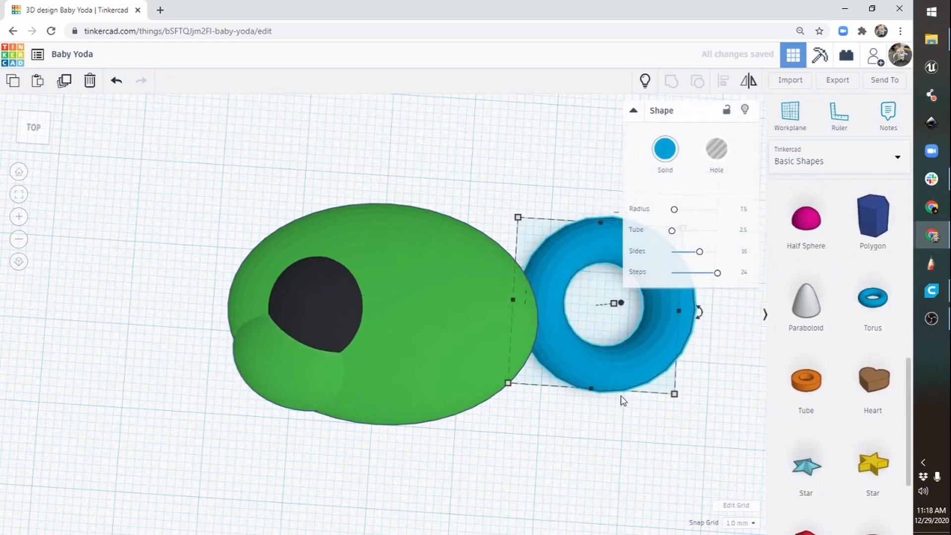
right_click_drag(623, 401, 654, 307)
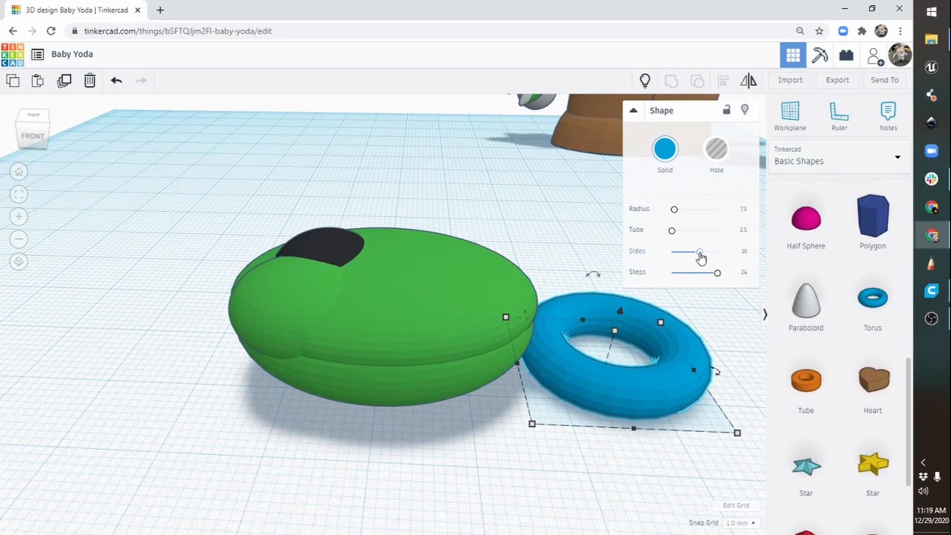
left_click_drag(700, 252, 746, 290)
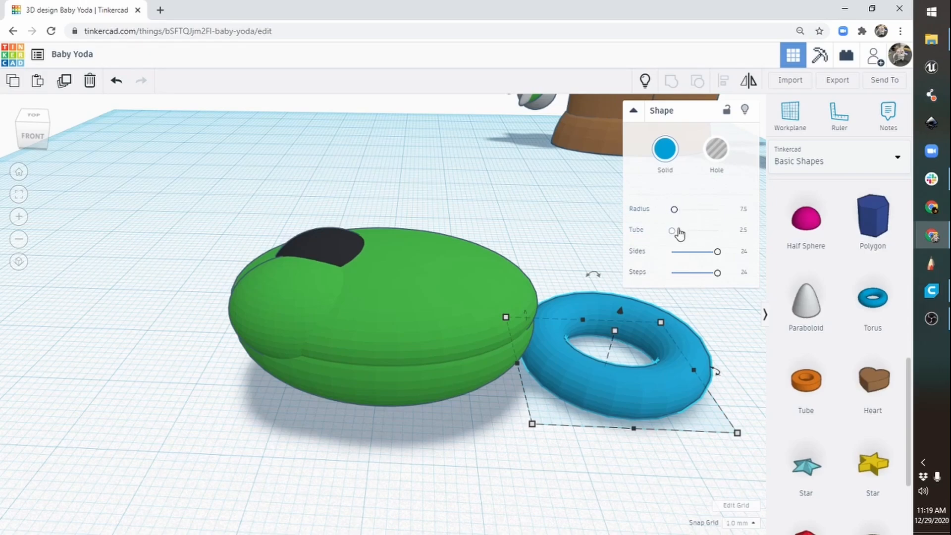
Resize the torus to a tube of 2 and a radius of 5
left_click_drag(677, 213, 673, 239)
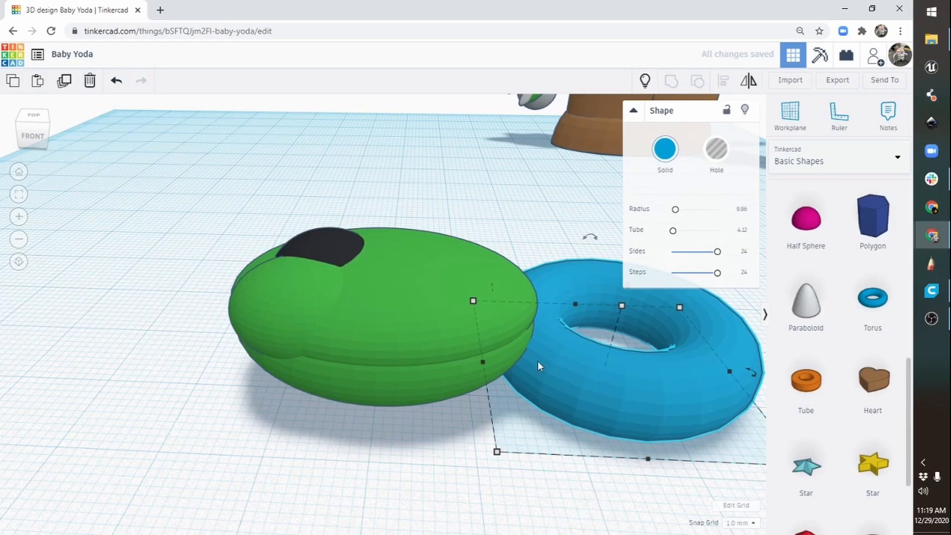
right_click_drag(537, 361, 569, 472)
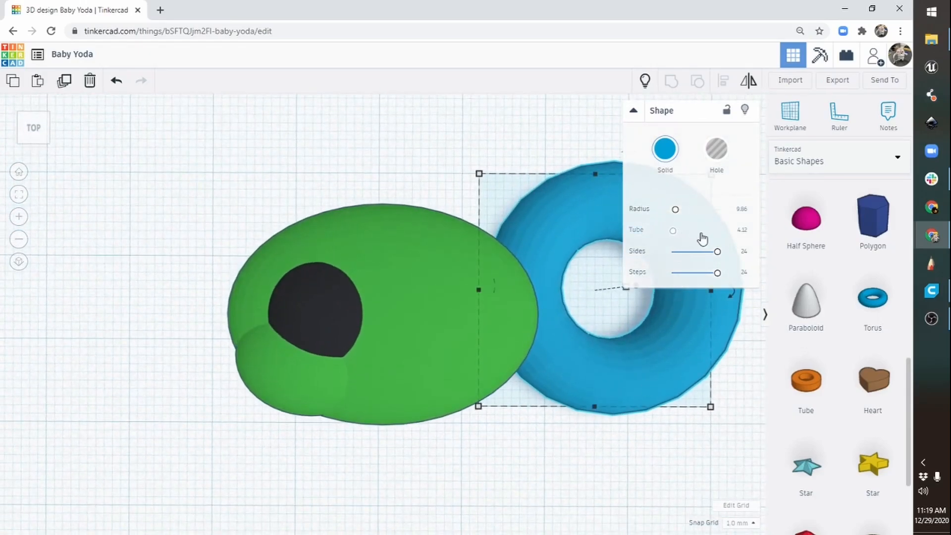
left_click(742, 230)
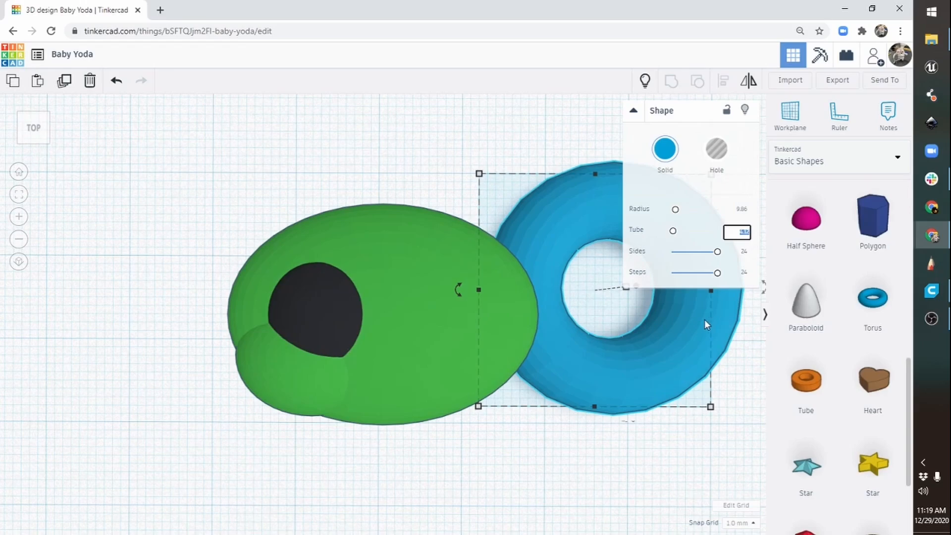
type("2")
key("Return")
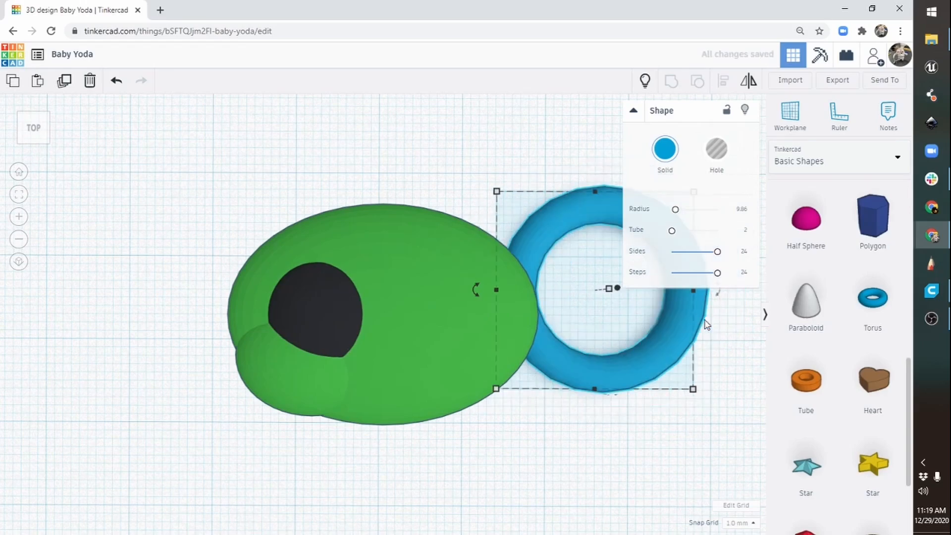
left_click(742, 209)
type("5")
key("Return")
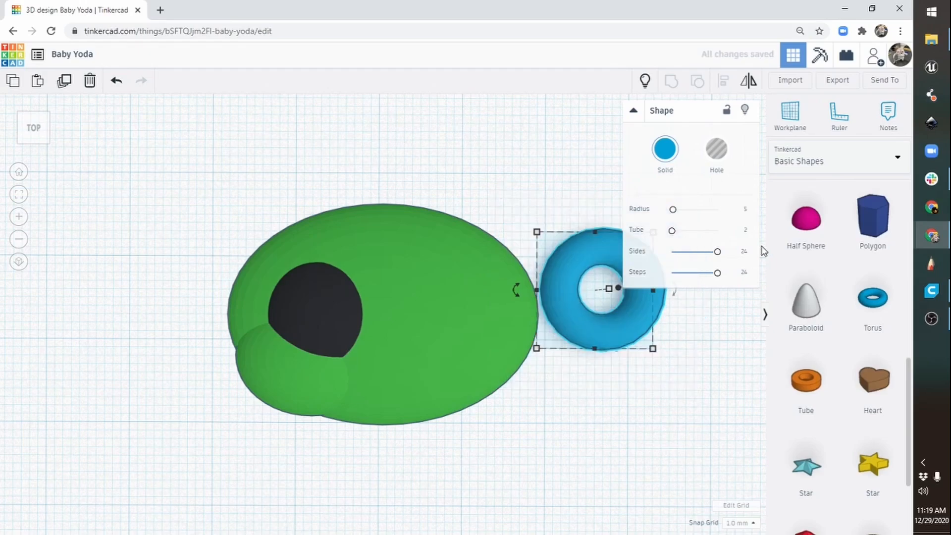
Move the torus about 46 mm across to the eye side of the head and colour it green
left_click_drag(586, 331, 182, 352)
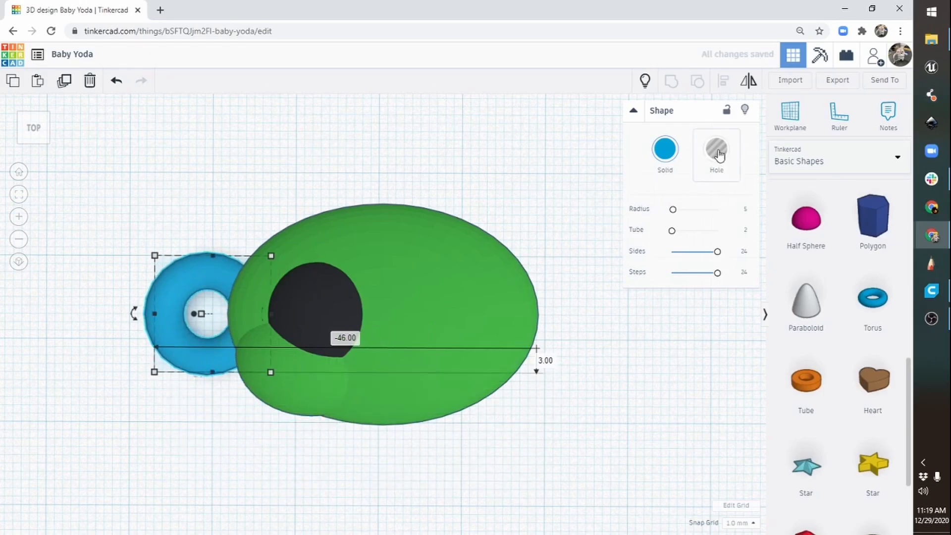
left_click(664, 149)
left_click(711, 247)
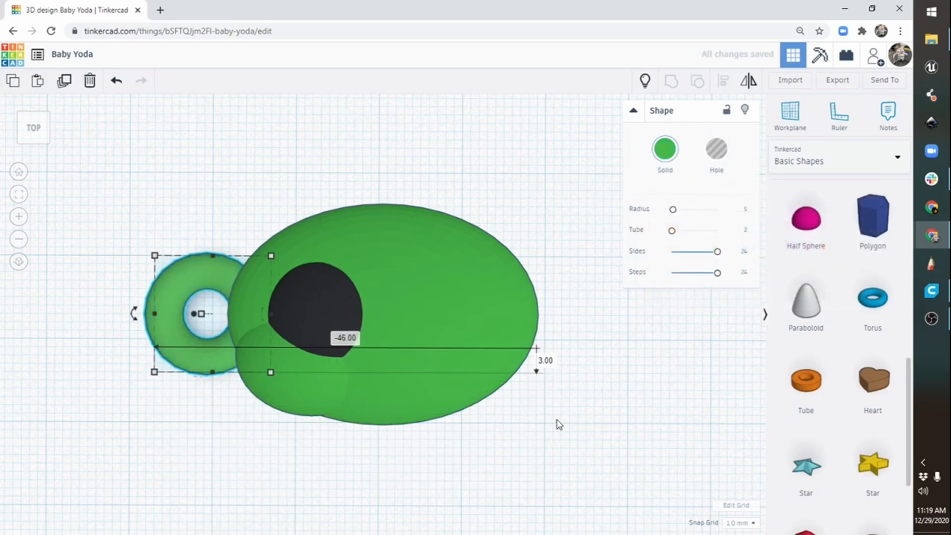
Raise the green torus 11 mm and place it over the black eye so it partly encircles it
right_click_drag(190, 429, 396, 330)
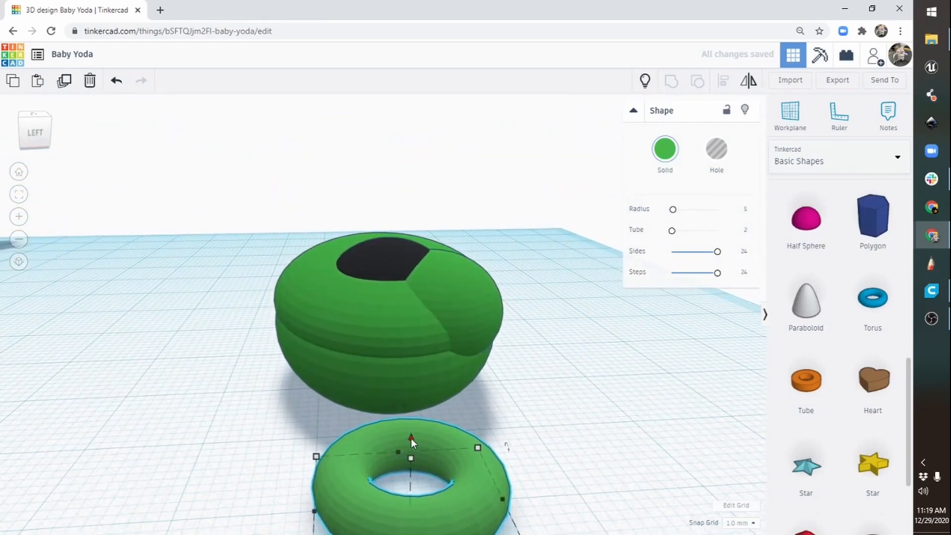
left_click_drag(411, 438, 402, 289)
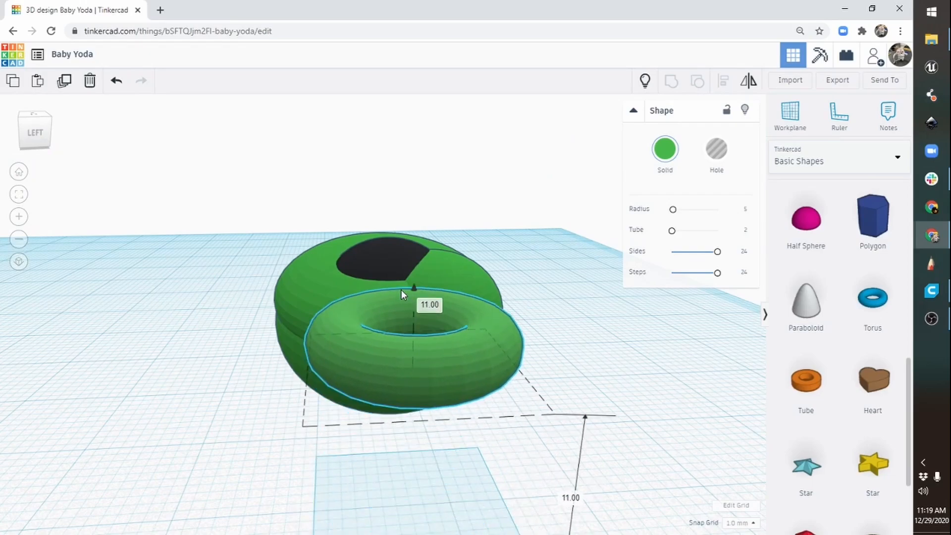
right_click_drag(601, 295, 315, 446)
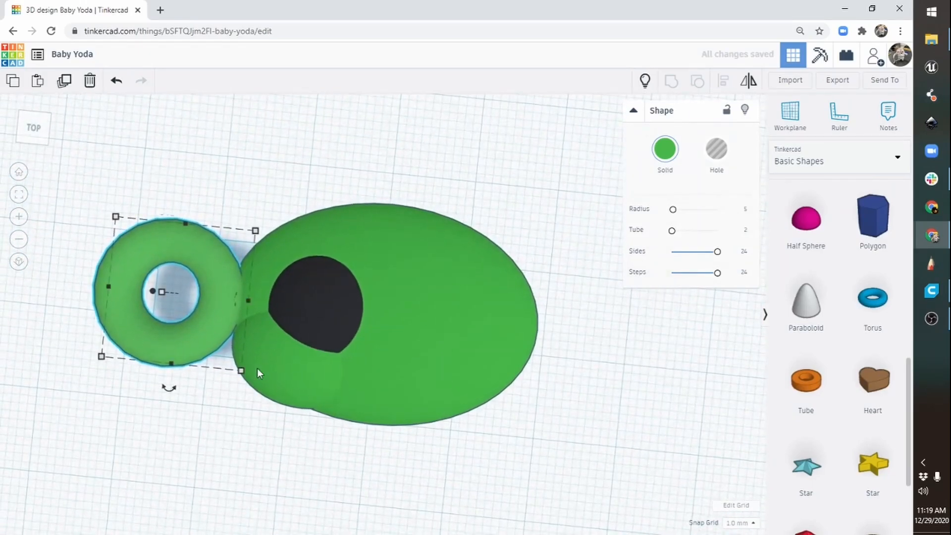
left_click_drag(187, 332, 341, 346)
right_click_drag(257, 452, 531, 402)
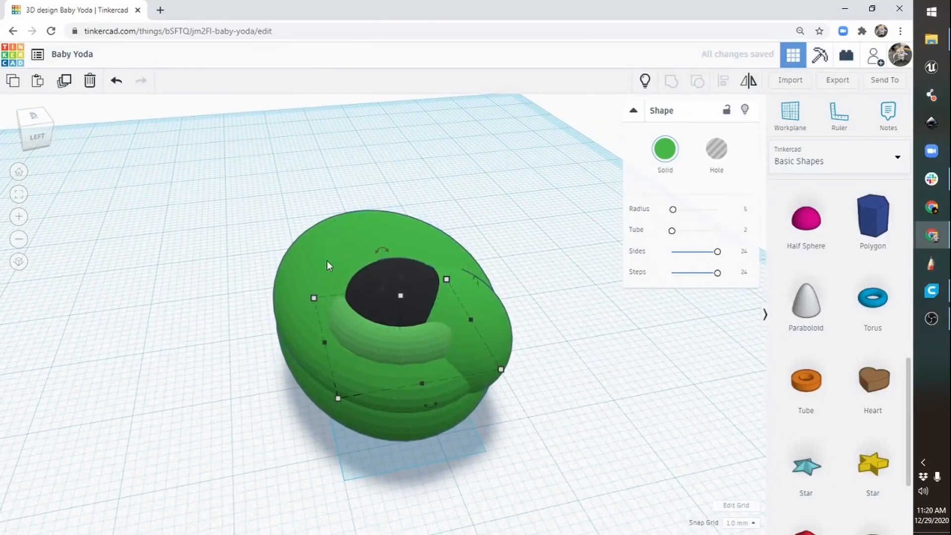
Tilt the torus to form a brow above the eye and nudge it 1 mm toward the middle of the face
right_click_drag(426, 457, 399, 433)
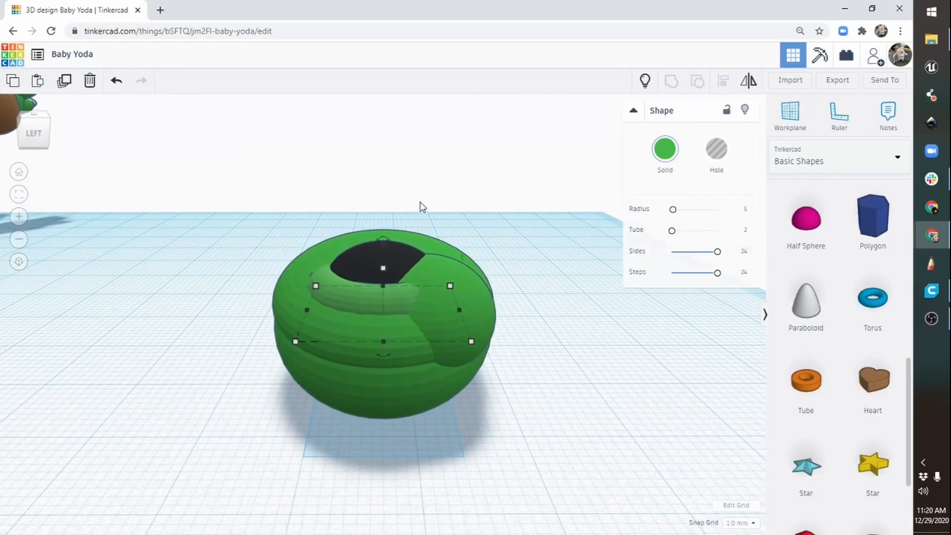
right_click_drag(340, 313, 392, 248)
left_click_drag(379, 241, 375, 245)
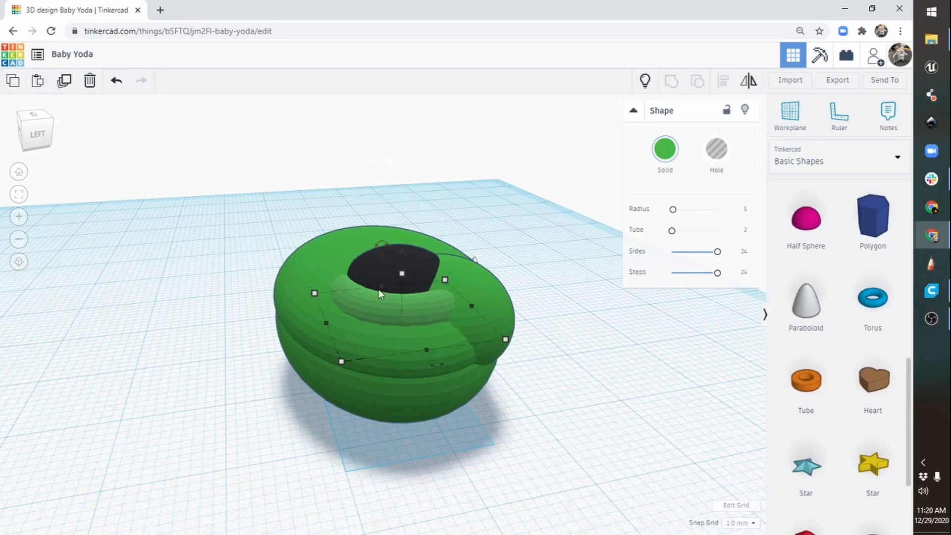
left_click_drag(382, 240, 399, 226)
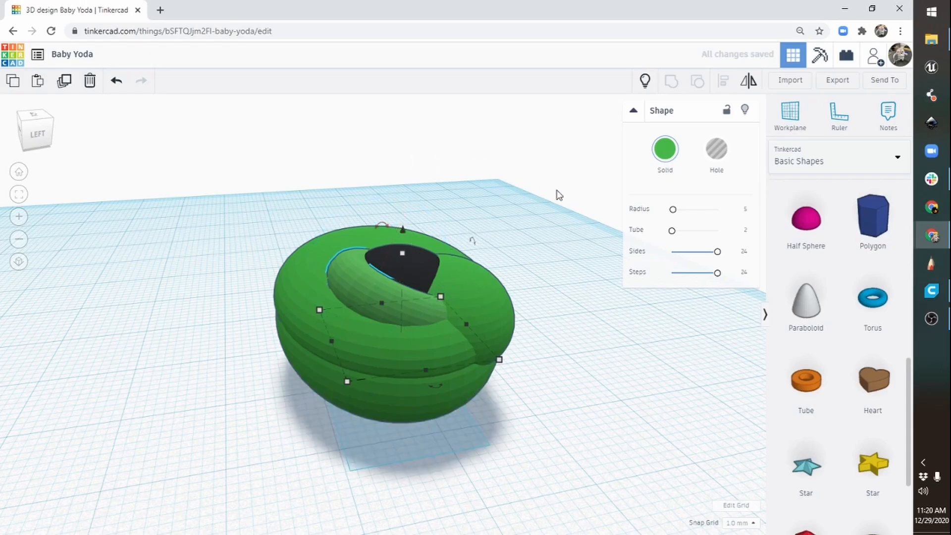
right_click_drag(559, 195, 265, 350)
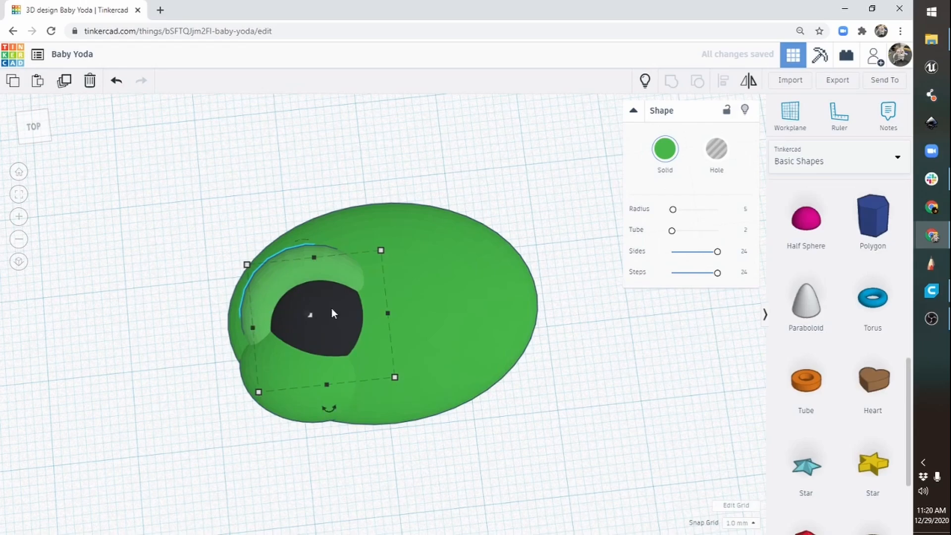
right_click_drag(532, 341, 498, 363)
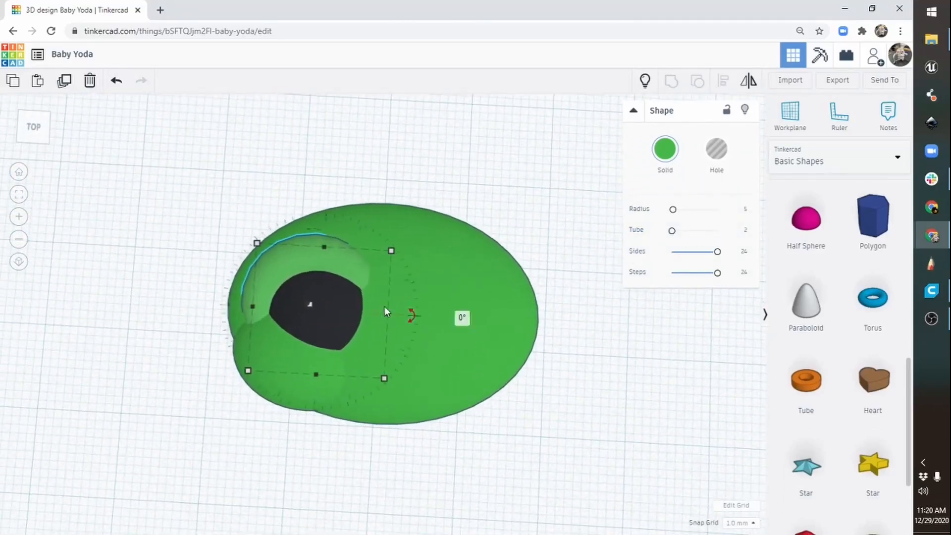
left_click_drag(311, 256, 323, 259)
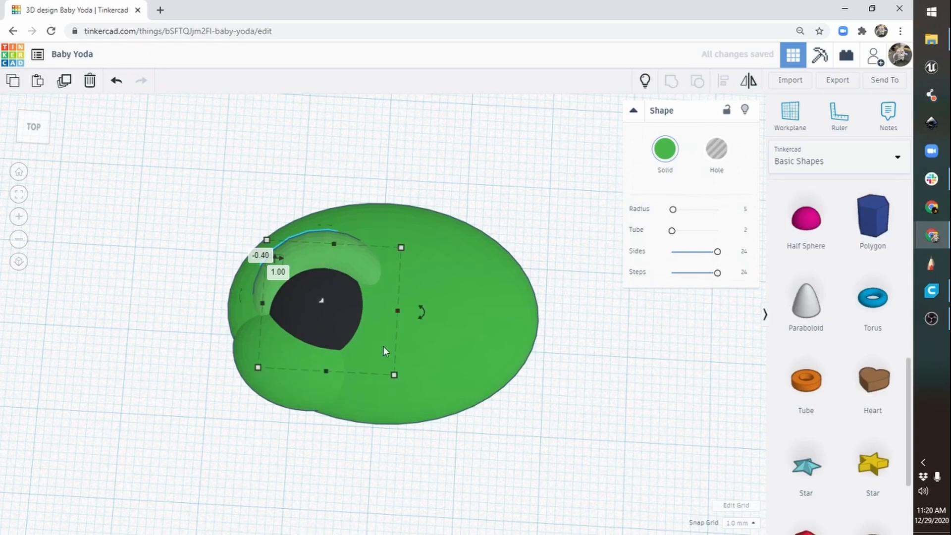
right_click_drag(384, 351, 397, 378)
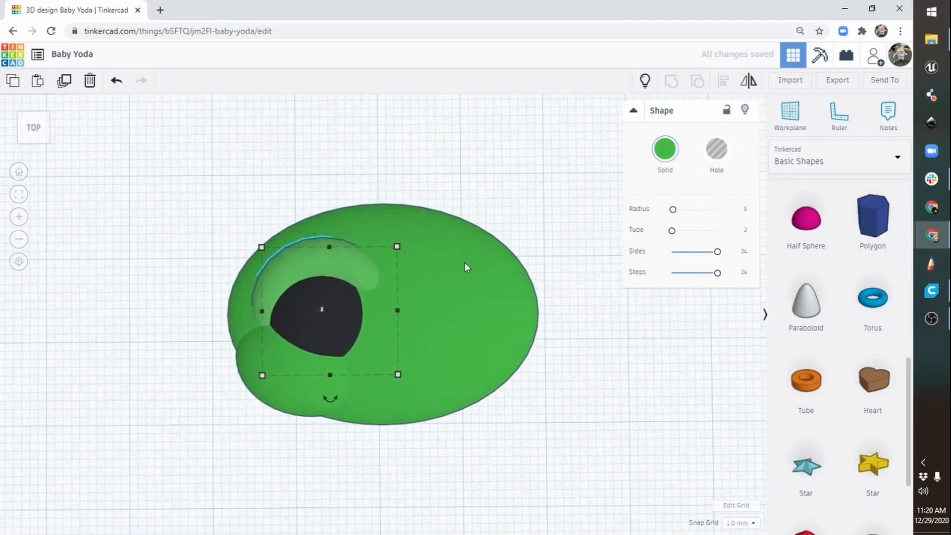
Examine the brow shapes above the eyes on the finished Baby Yoda model, and return to the head in progress
middle_click_drag(524, 179, 452, 505)
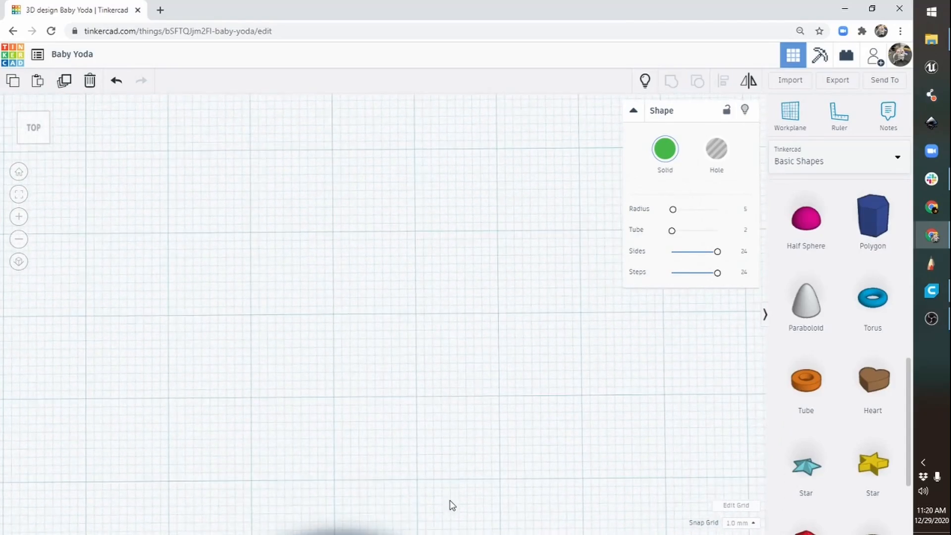
right_click_drag(452, 506, 376, 342)
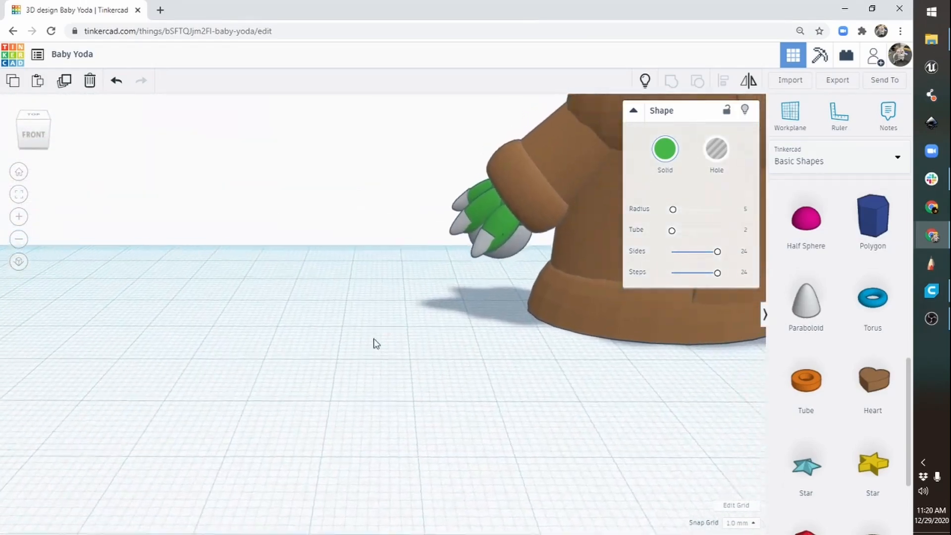
middle_click_drag(376, 343, 272, 414)
mouse_move(561, 254)
middle_mouse_down()
mouse_move(402, 336)
mouse_move(252, 441)
middle_mouse_up()
middle_click_drag(478, 379, 379, 412)
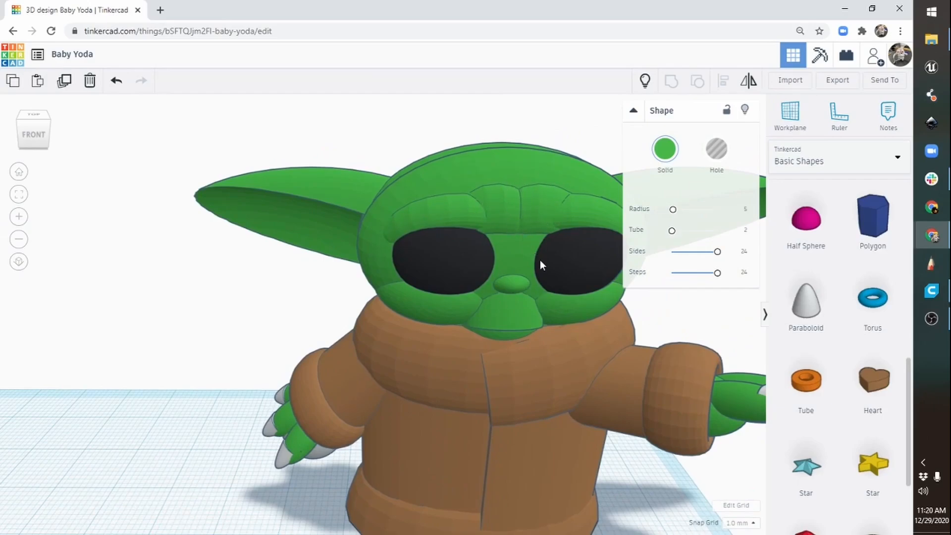
right_click_drag(562, 319, 449, 289)
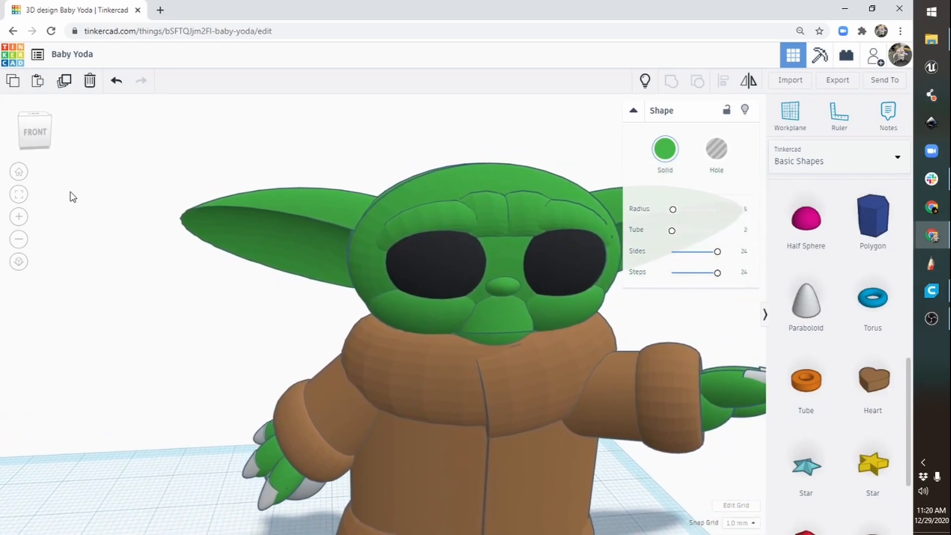
left_click(19, 195)
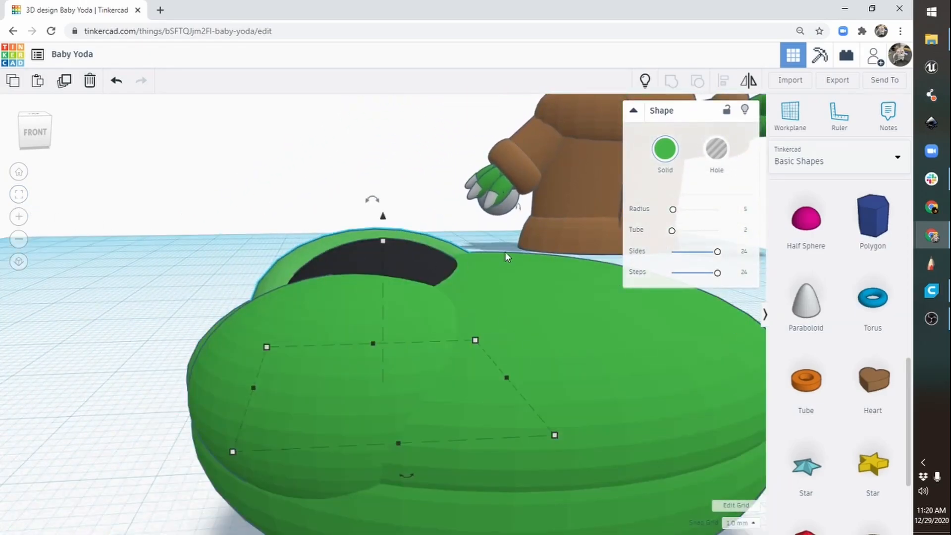
Duplicate the brow torus, narrow the copy to 8 mm and offset it toward the middle of the forehead
right_click_drag(505, 252, 492, 382)
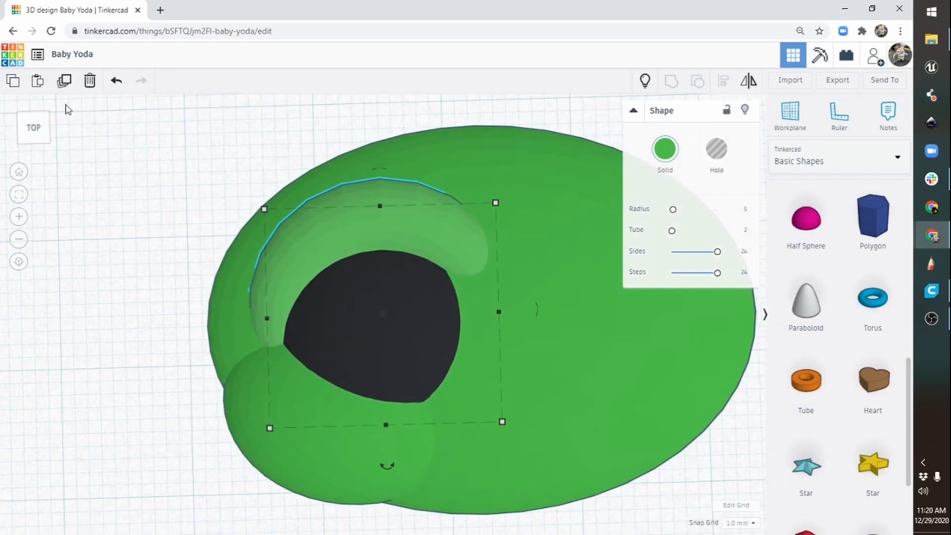
left_click(64, 84)
left_click_drag(268, 320, 380, 325)
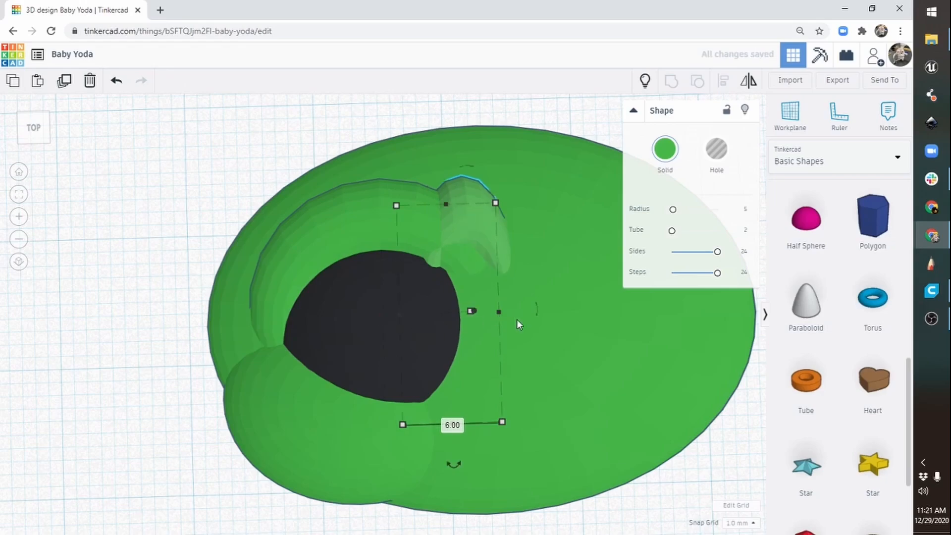
left_click_drag(481, 226, 535, 247)
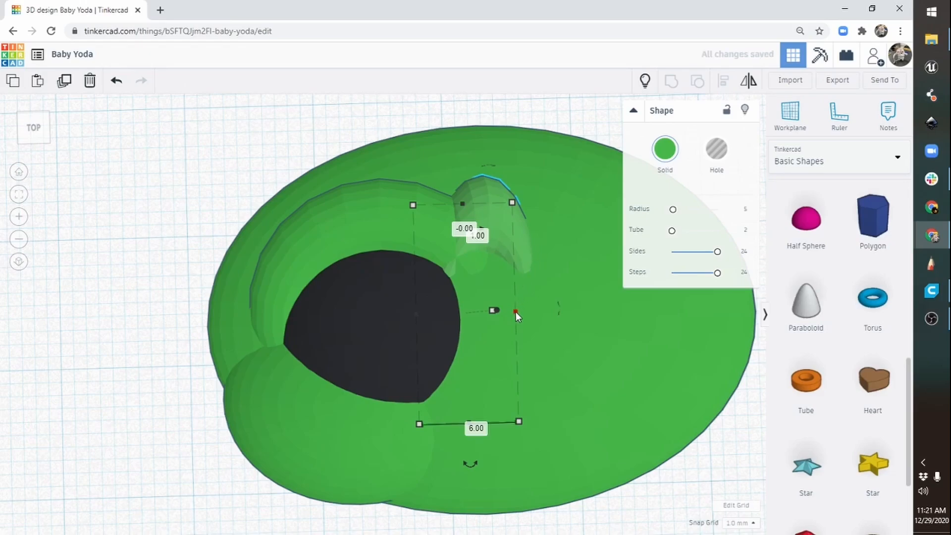
left_click_drag(419, 315, 384, 313)
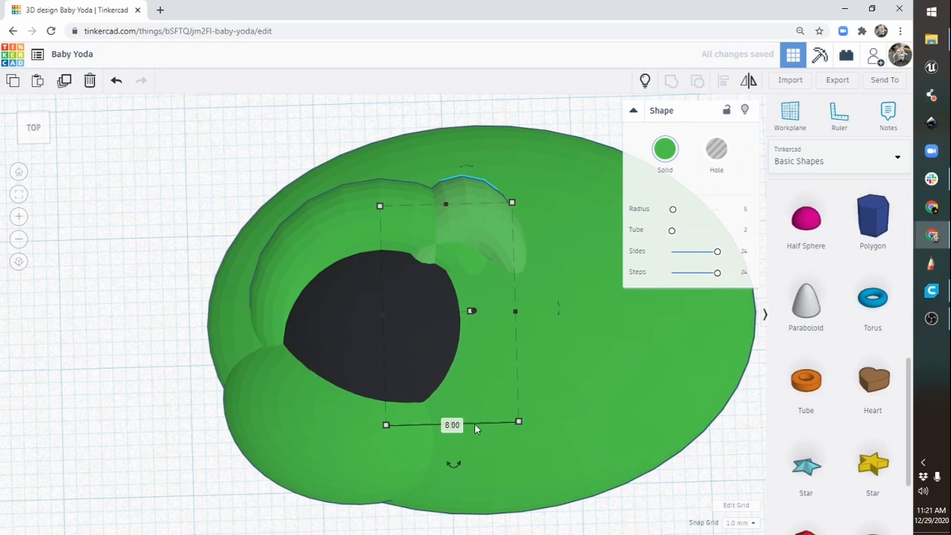
Shorten the copied brow piece to 12 mm and adjust its position beside the first brow
right_click_drag(465, 453, 641, 415)
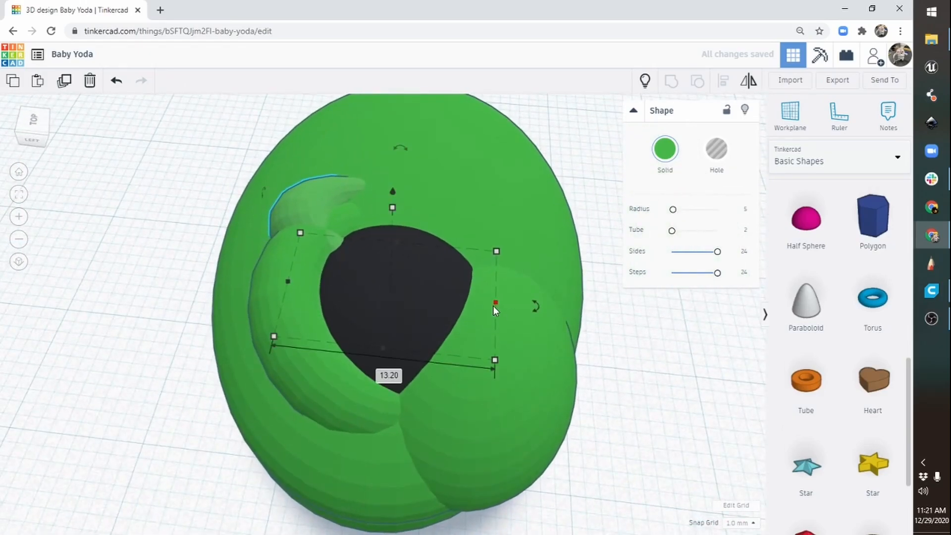
left_click_drag(496, 303, 471, 292)
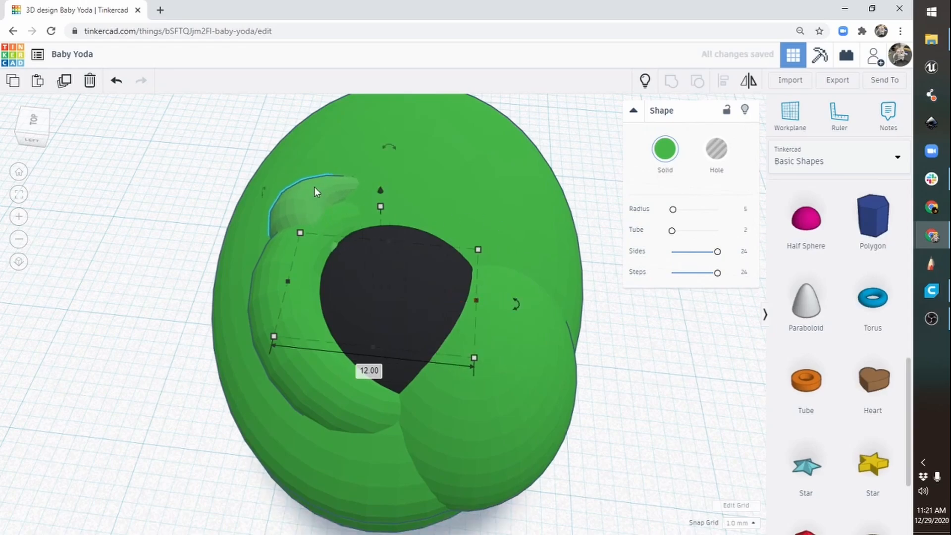
left_click_drag(314, 187, 313, 191)
Thicken the copied brow piece's tube to 4.12 and shift it toward the first brow
right_click_drag(341, 205, 474, 313)
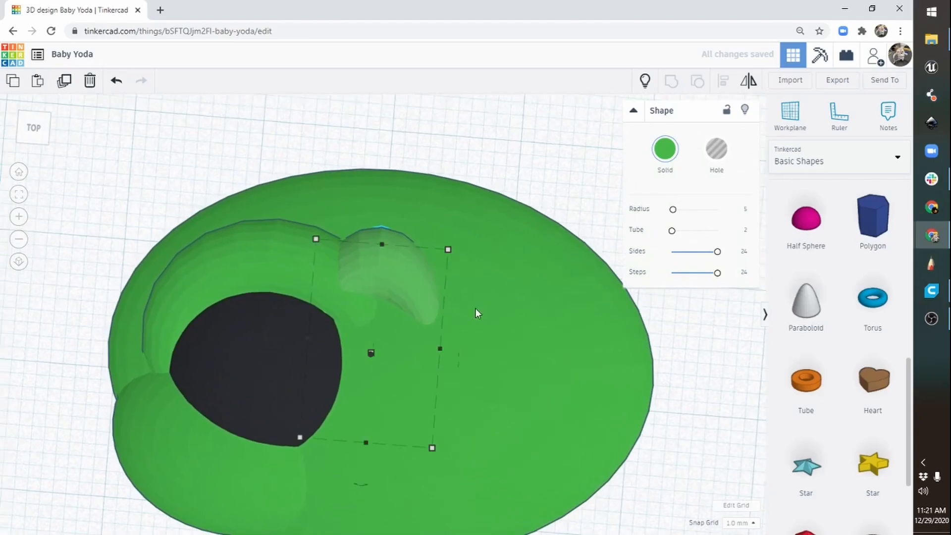
right_click_drag(418, 440, 444, 421)
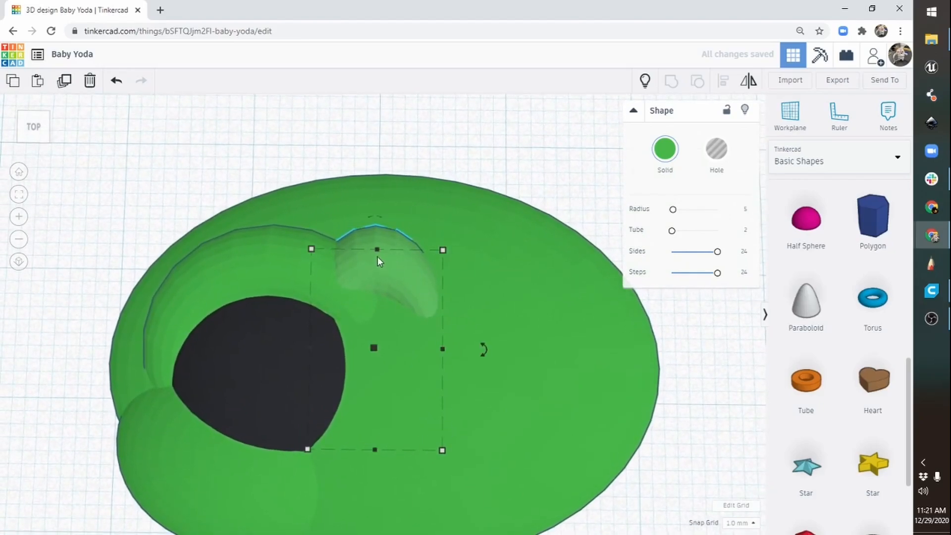
left_click_drag(672, 231, 676, 236)
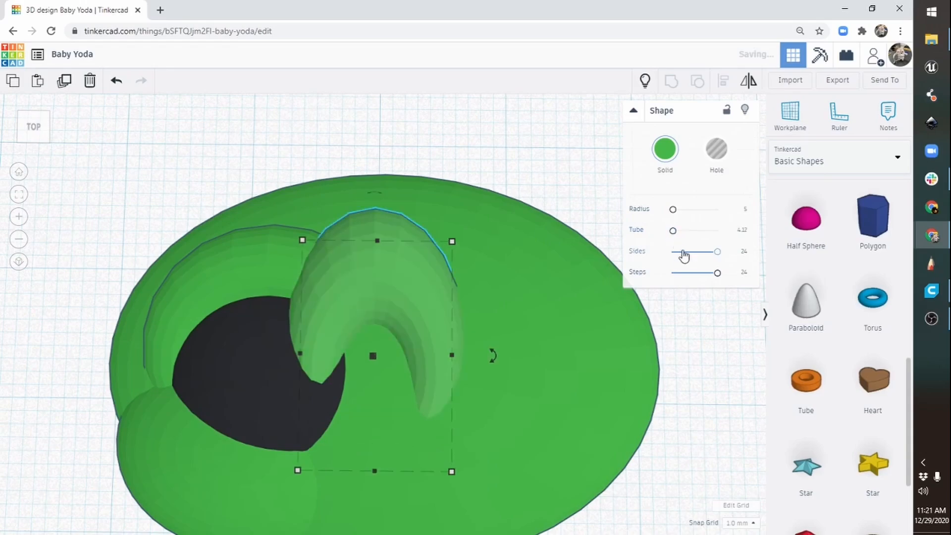
left_click_drag(423, 303, 397, 301)
Lower the thickened brow piece into the head so that only its upper part protrudes beside the eye
right_click_drag(325, 387, 492, 299)
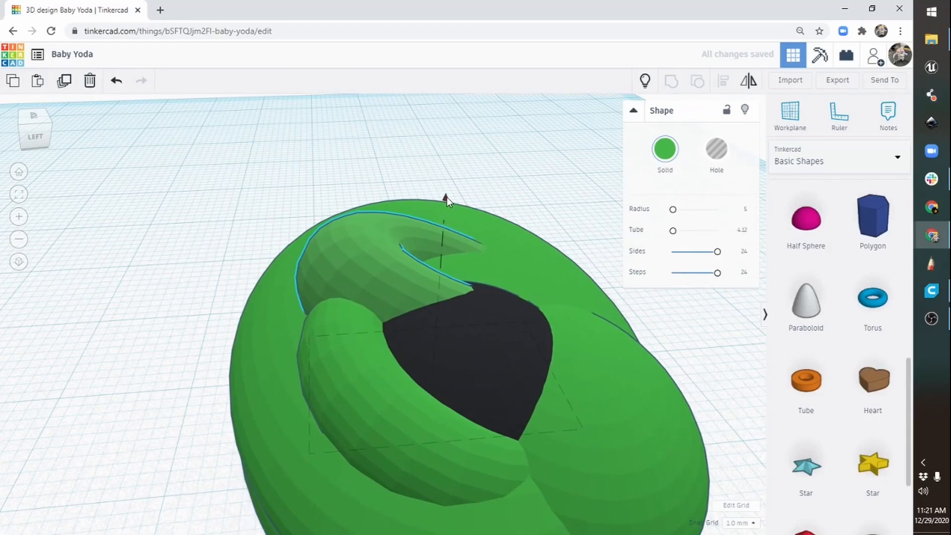
left_click_drag(447, 197, 444, 229)
right_click_drag(533, 283, 322, 378)
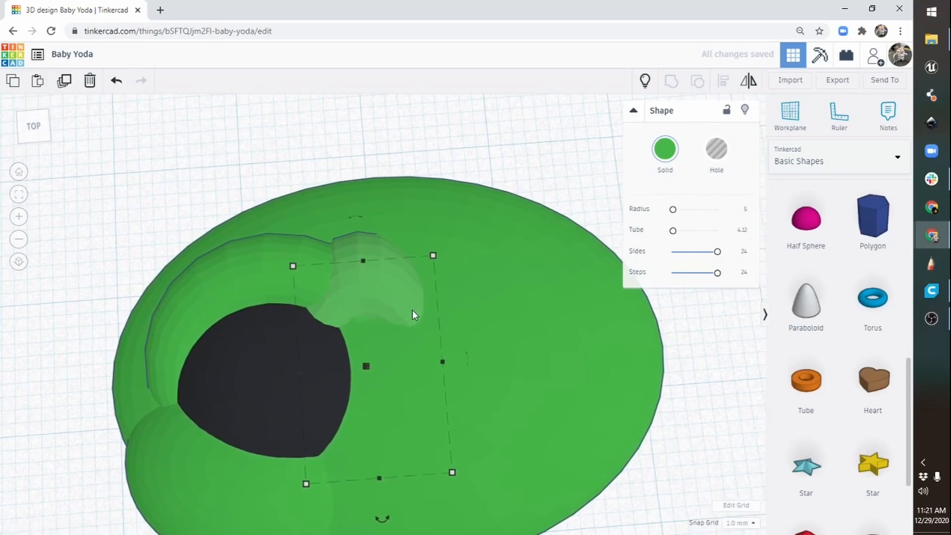
right_click_drag(405, 327, 231, 249)
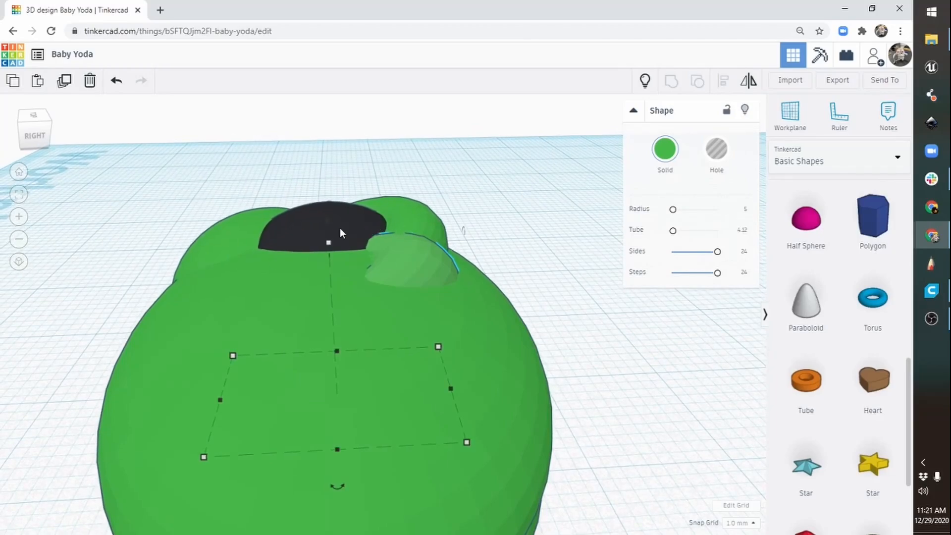
Reduce the copied brow piece's height to 11.45 mm and shift it closer to the first brow
left_click_drag(340, 228, 302, 200)
right_click_drag(276, 299, 790, 353)
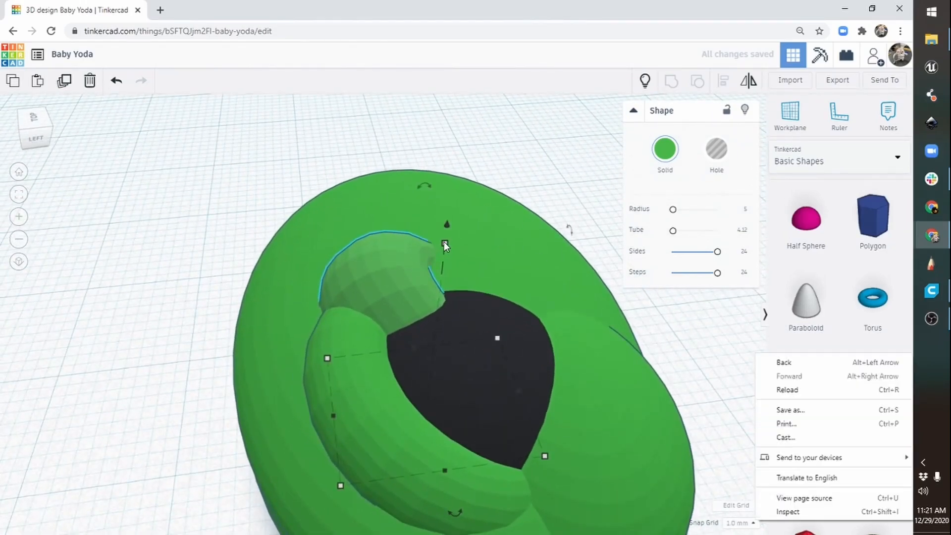
left_click_drag(444, 243, 443, 264)
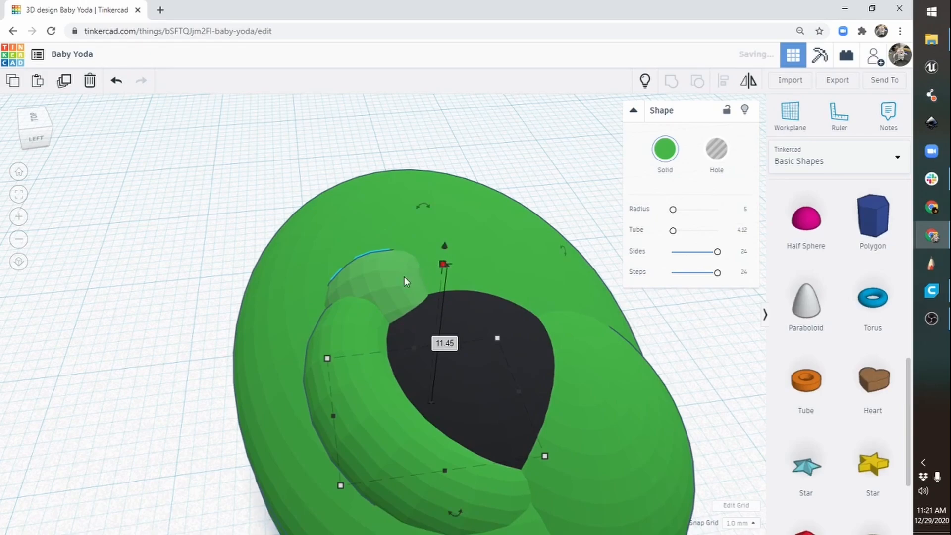
right_click_drag(484, 335, 278, 365)
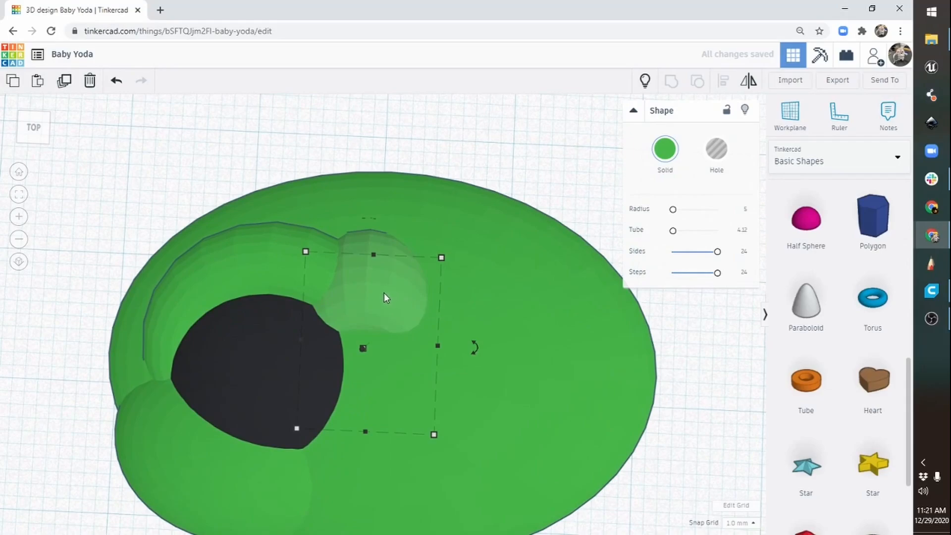
left_click_drag(384, 293, 366, 281)
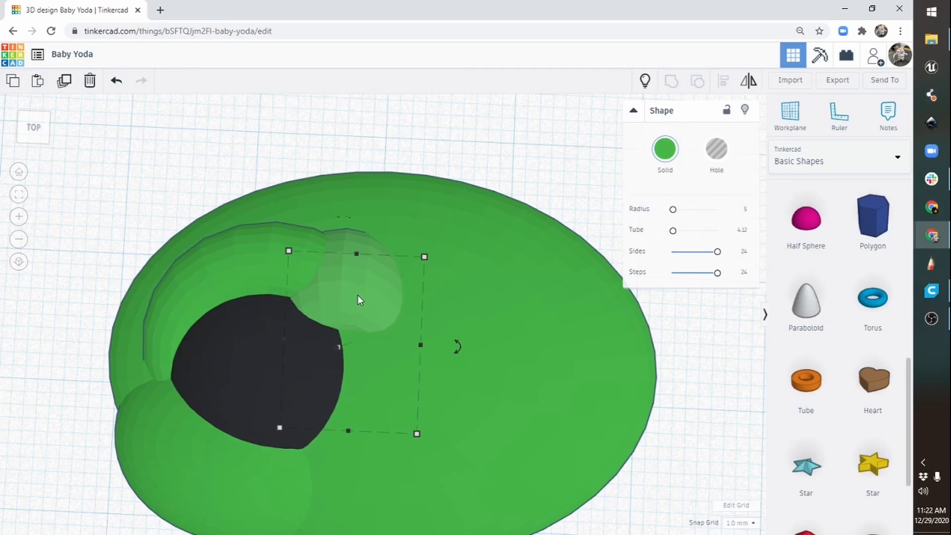
mouse_move(357, 296)
left_mouse_down()
mouse_move(372, 307)
mouse_move(357, 304)
mouse_move(378, 294)
mouse_move(359, 294)
mouse_move(361, 270)
mouse_move(362, 290)
mouse_move(373, 270)
mouse_move(373, 287)
left_mouse_up()
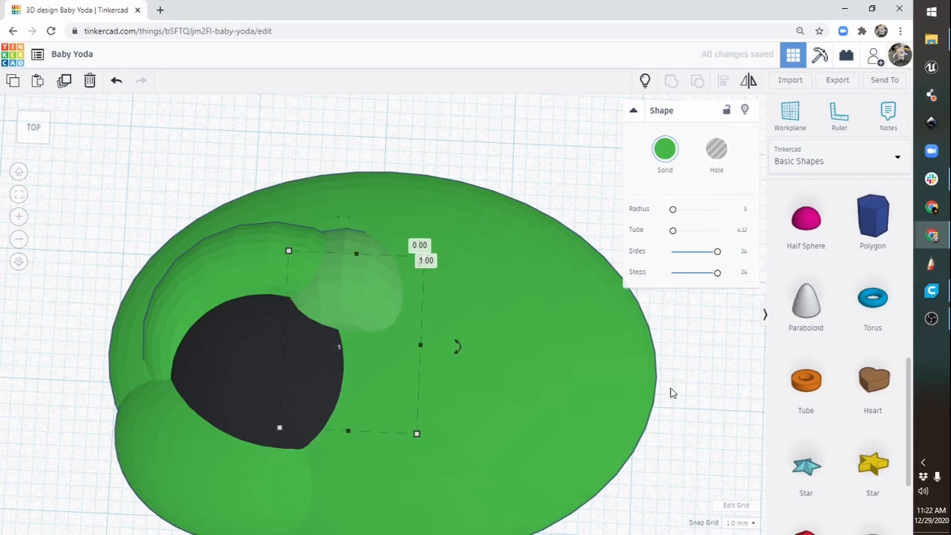
Set the snap grid to 0.1 mm and fine-tune the small brow piece's rotation and position against the first brow
left_click(752, 523)
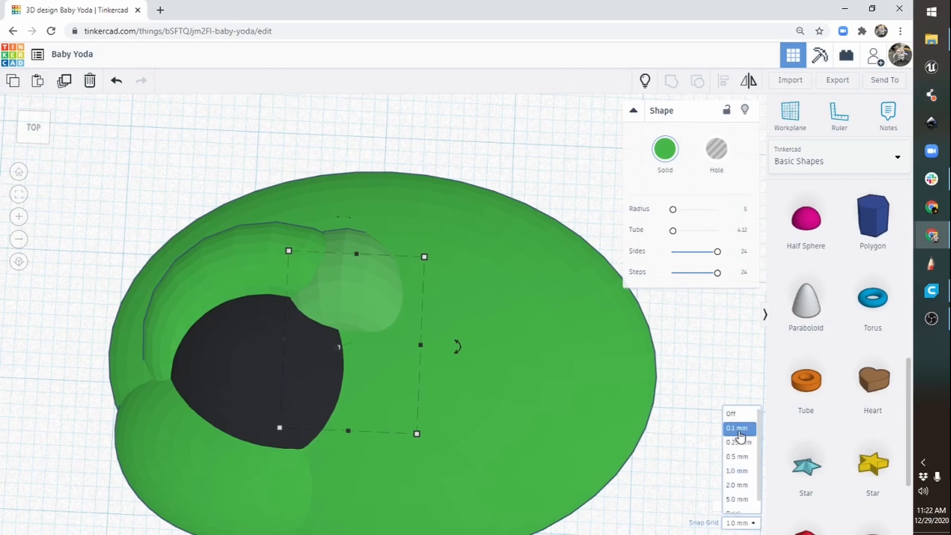
left_click(740, 429)
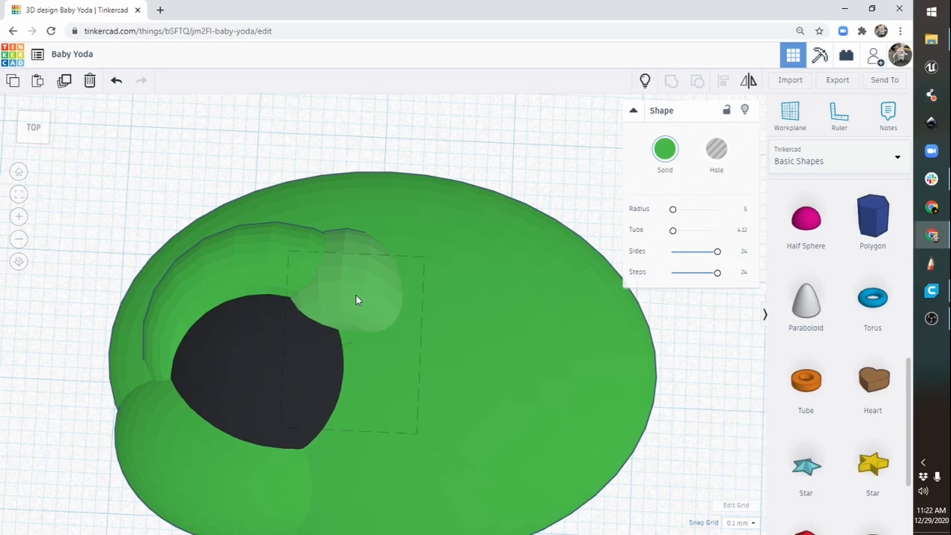
mouse_move(358, 291)
left_mouse_down()
mouse_move(383, 273)
mouse_move(353, 269)
mouse_move(363, 276)
left_mouse_up()
left_click_drag(466, 334, 466, 380)
left_click_drag(396, 298, 351, 282)
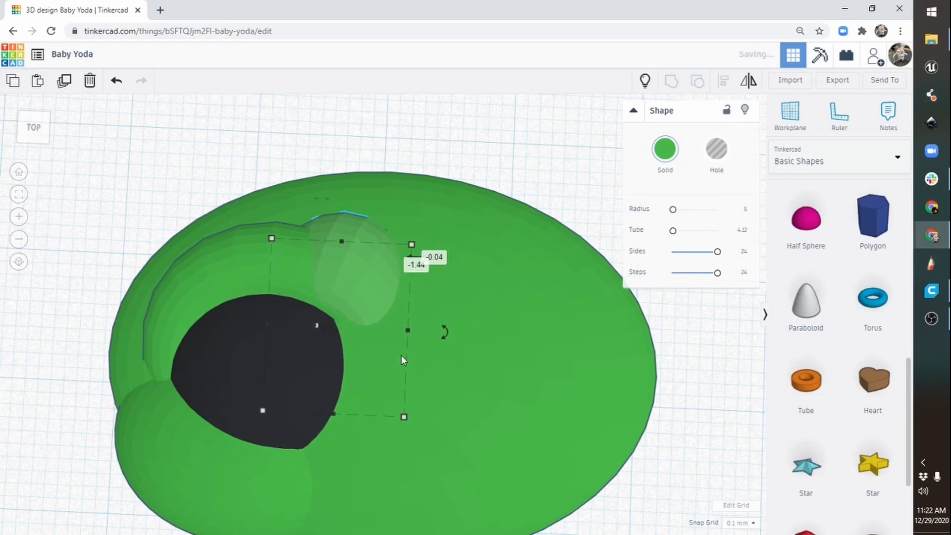
Lock the two large green ellipsoids that form the upper and lower head
mouse_move(331, 491)
right_mouse_down()
mouse_move(490, 418)
mouse_move(554, 426)
mouse_move(505, 276)
mouse_move(611, 267)
mouse_move(437, 236)
mouse_move(417, 319)
mouse_move(452, 389)
mouse_move(442, 461)
mouse_move(335, 509)
mouse_move(331, 501)
mouse_move(342, 495)
right_mouse_up()
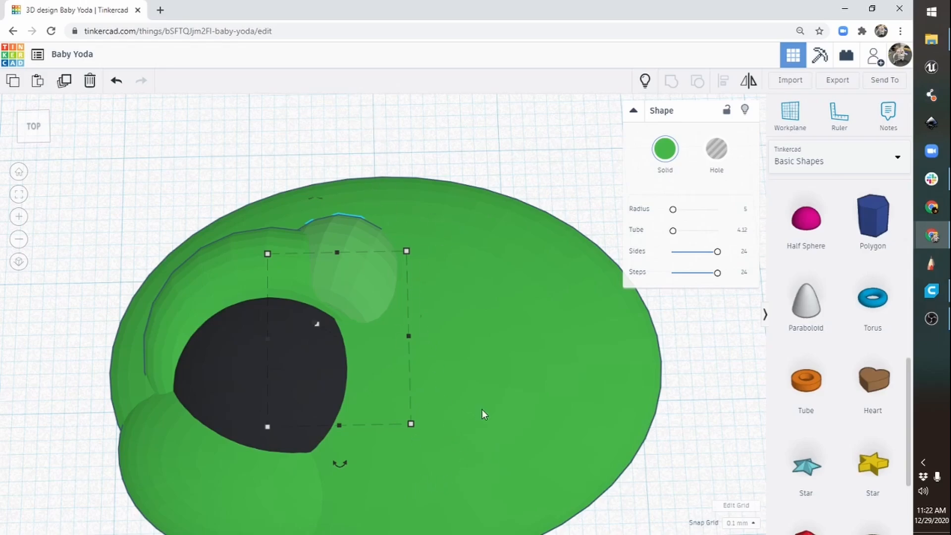
middle_click_drag(457, 389, 419, 358)
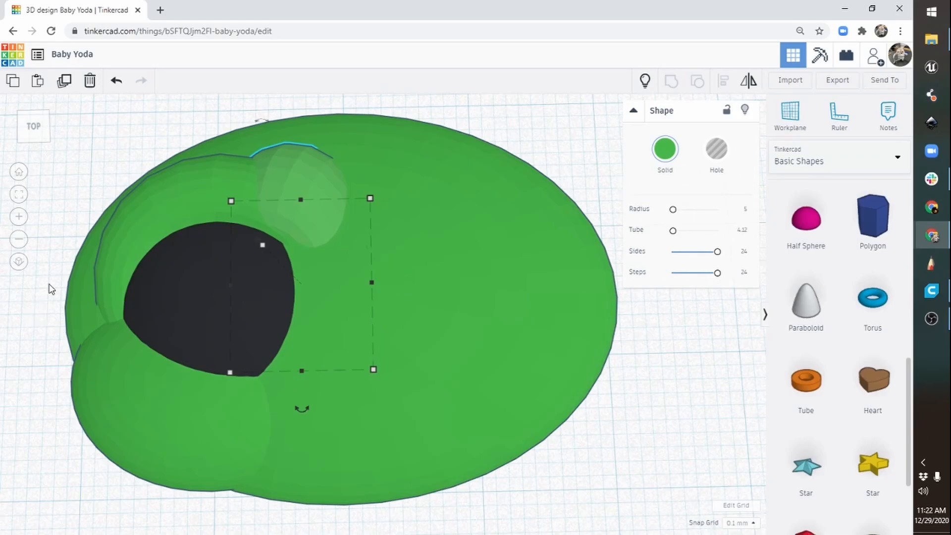
left_click(19, 241)
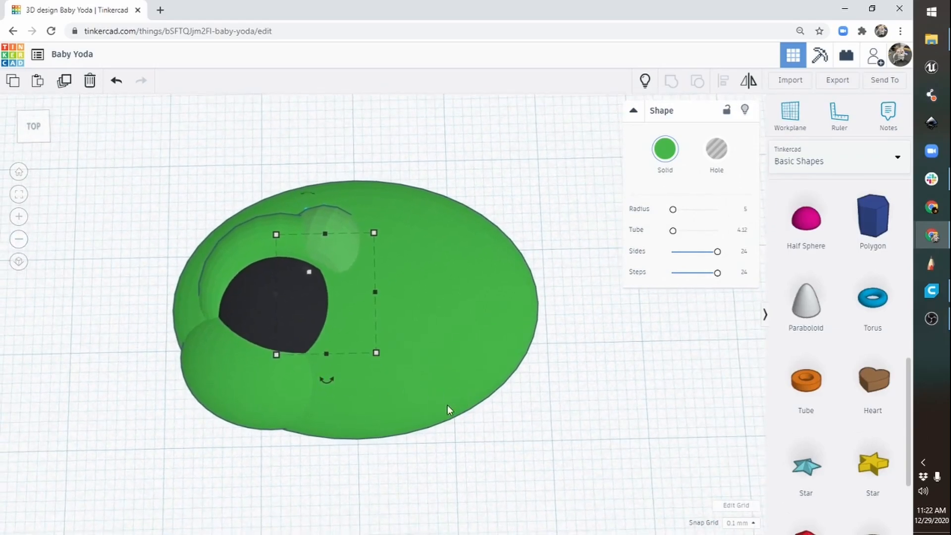
right_click_drag(419, 375, 402, 402)
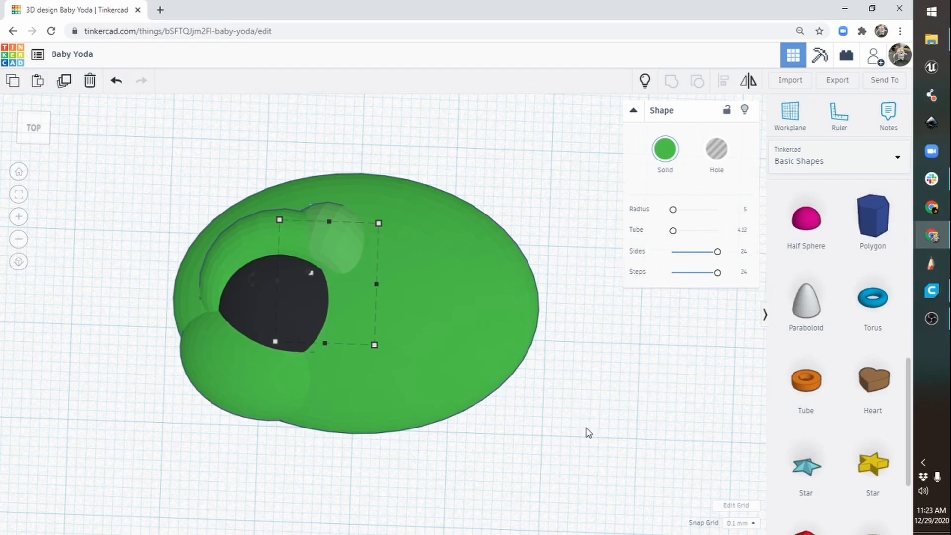
right_click_drag(588, 431, 582, 332)
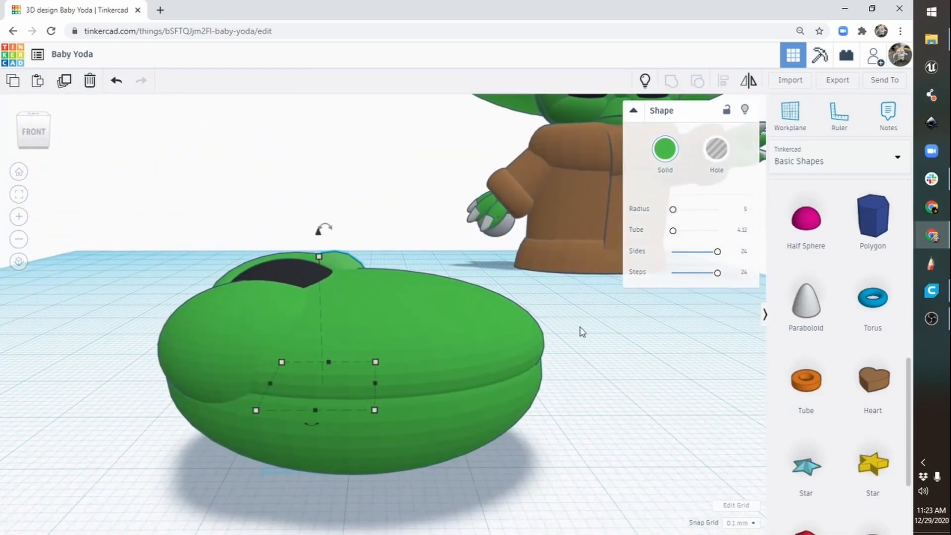
left_click(502, 348)
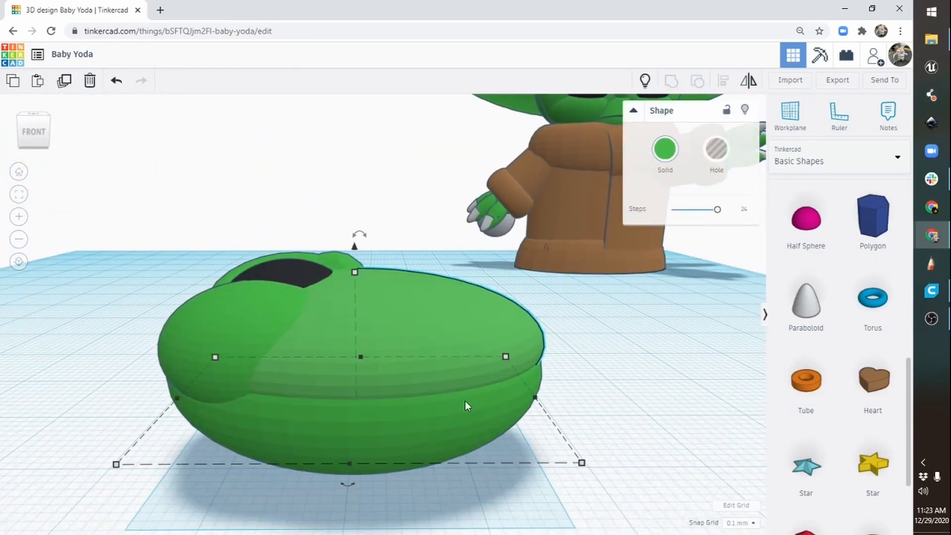
left_click(465, 424, "shift")
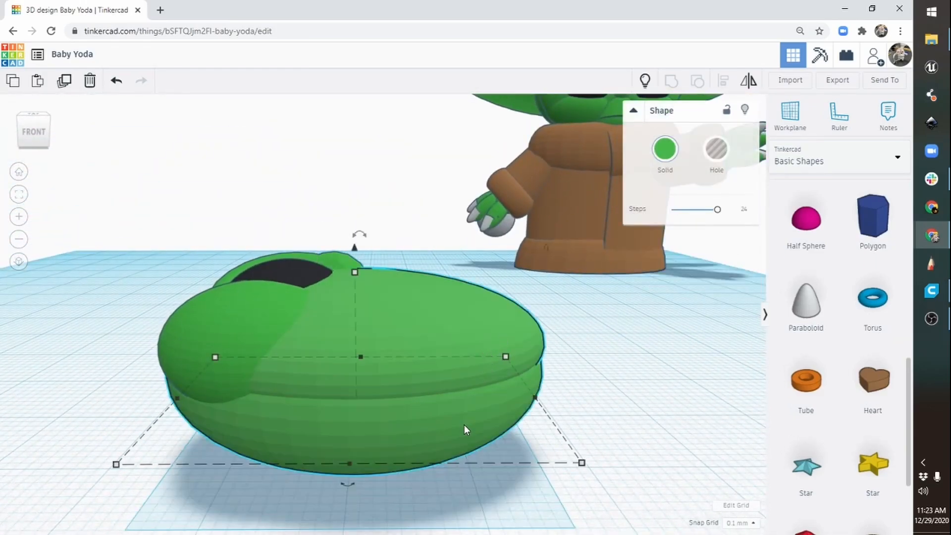
left_click(727, 113)
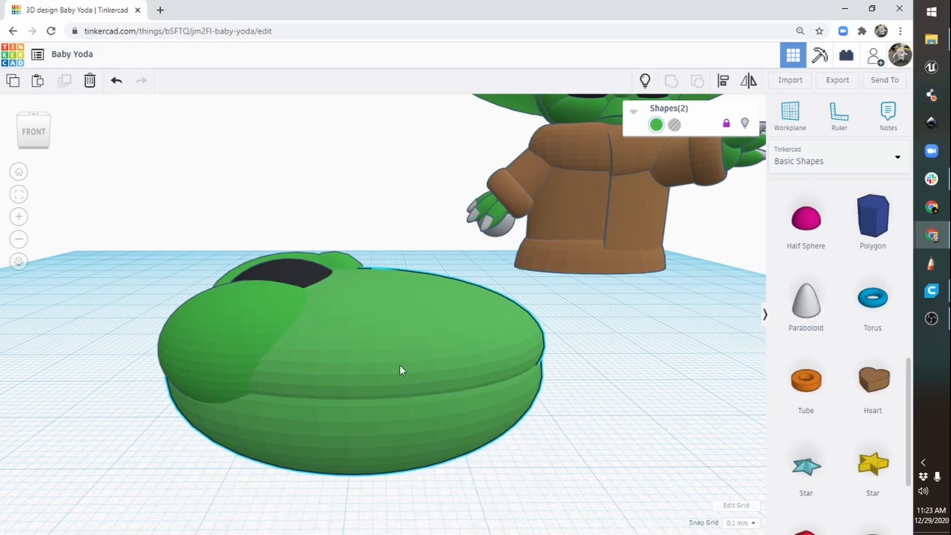
Duplicate the black eye, cheek and two brow pieces in place and mirror the copies along the head's width
right_click_drag(409, 322, 425, 429)
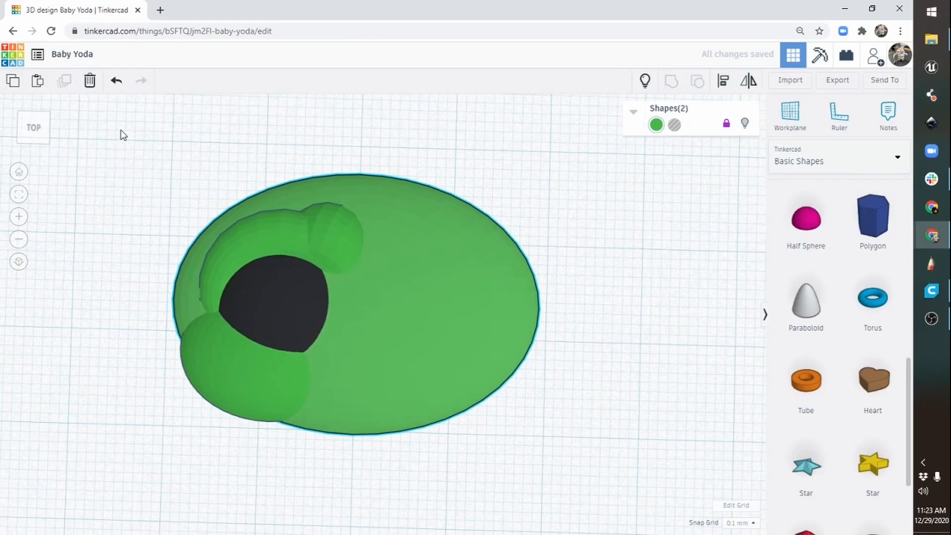
left_click_drag(122, 129, 408, 470)
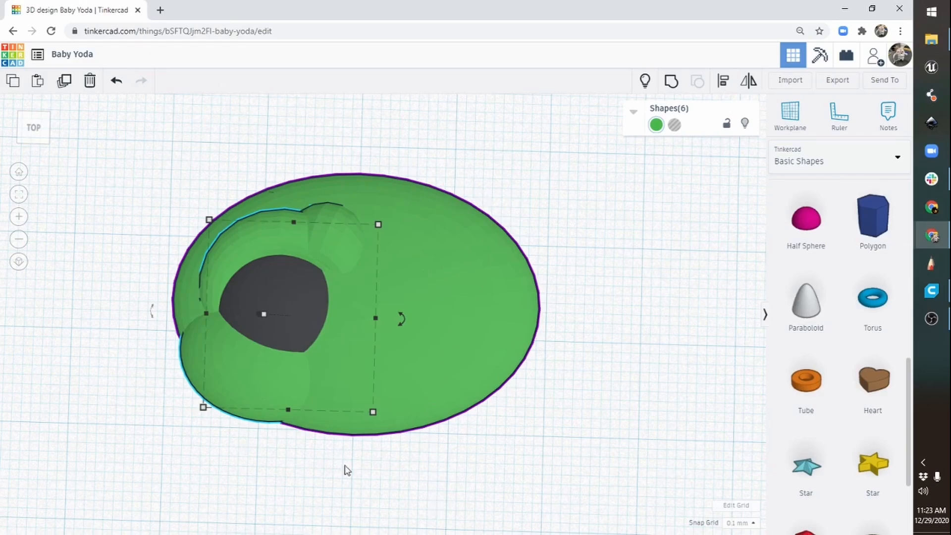
mouse_move(296, 287)
left_mouse_down()
mouse_move(321, 285)
mouse_move(355, 255)
mouse_move(263, 272)
mouse_move(355, 301)
mouse_move(306, 300)
mouse_move(295, 289)
left_mouse_up()
key("ctrl+z")
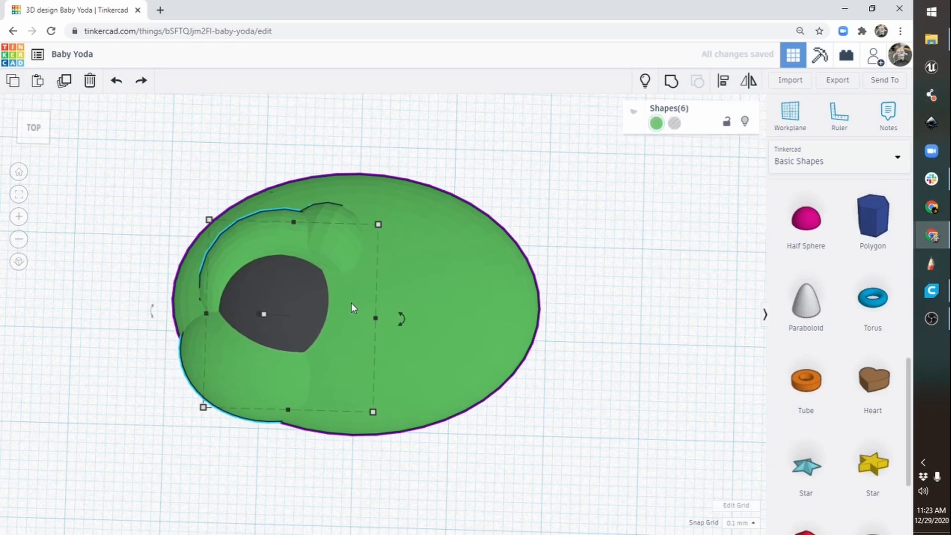
left_click(64, 82)
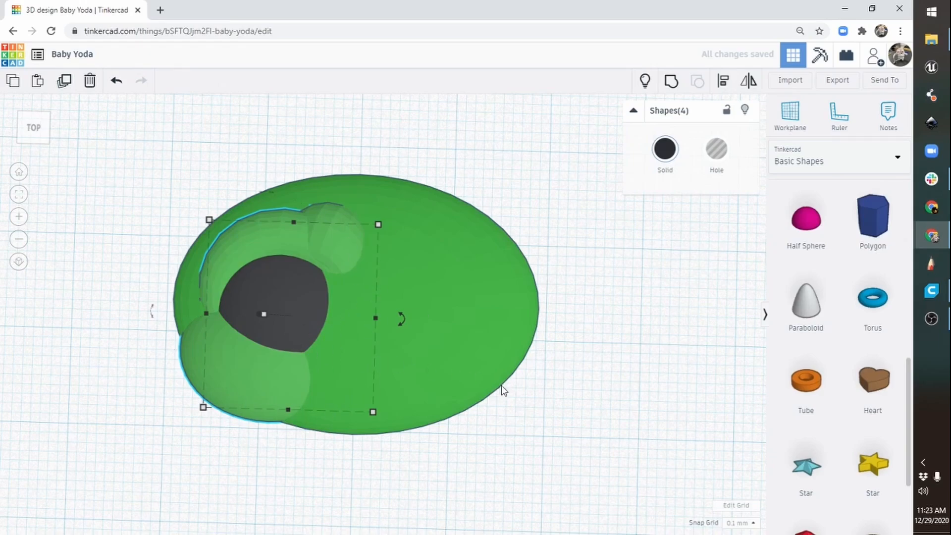
left_click(751, 83)
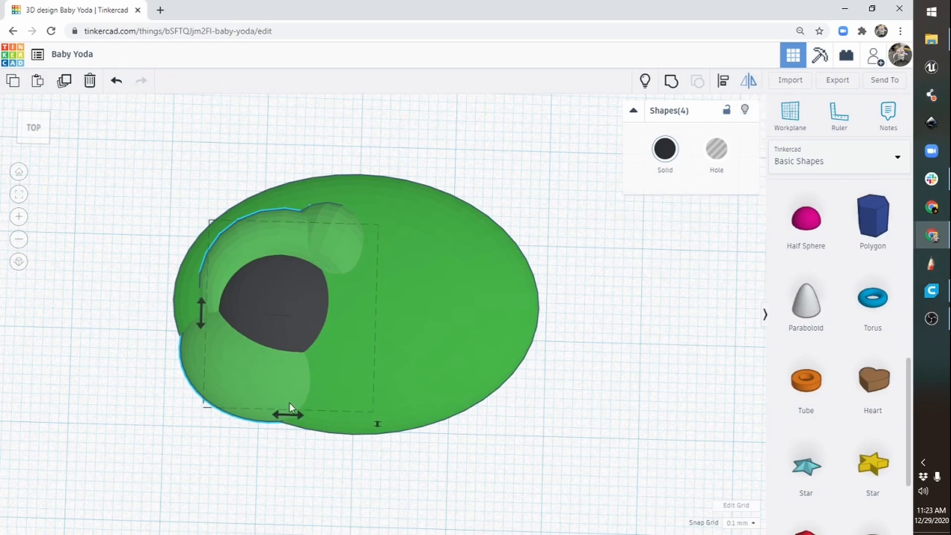
left_click(287, 416)
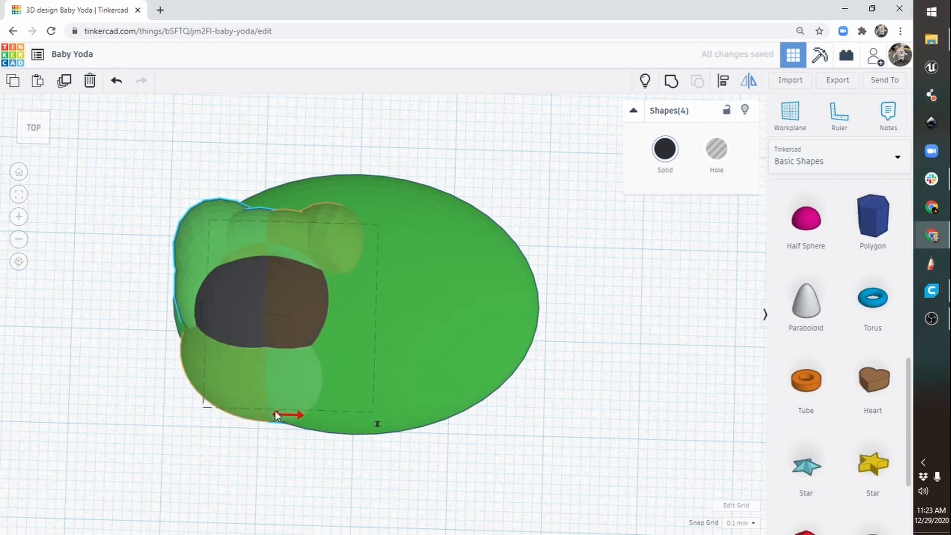
left_click(275, 411)
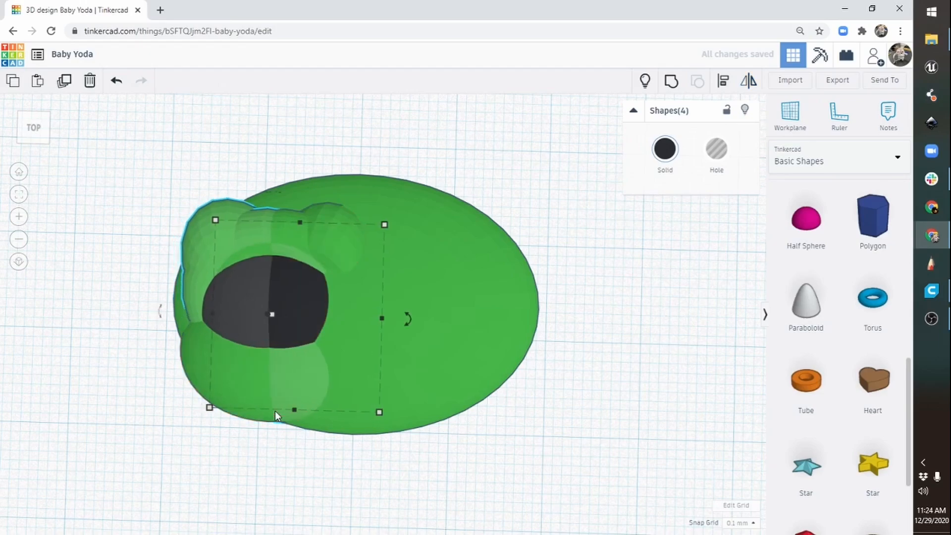
Shift the mirrored eye, cheek and brow pieces across the head in 0.1 mm steps to sit symmetrically opposite the originals
key("Right")
key("Right")
key("Right")
key("Right")
key("Right")
key("Right")
key("Right")
key("Right")
key("Right")
key("Right")
key("Right")
key("Right")
key("Right")
key("Right")
key("Right")
key("Right")
key("Right")
key("Right")
key("Right")
key("Right")
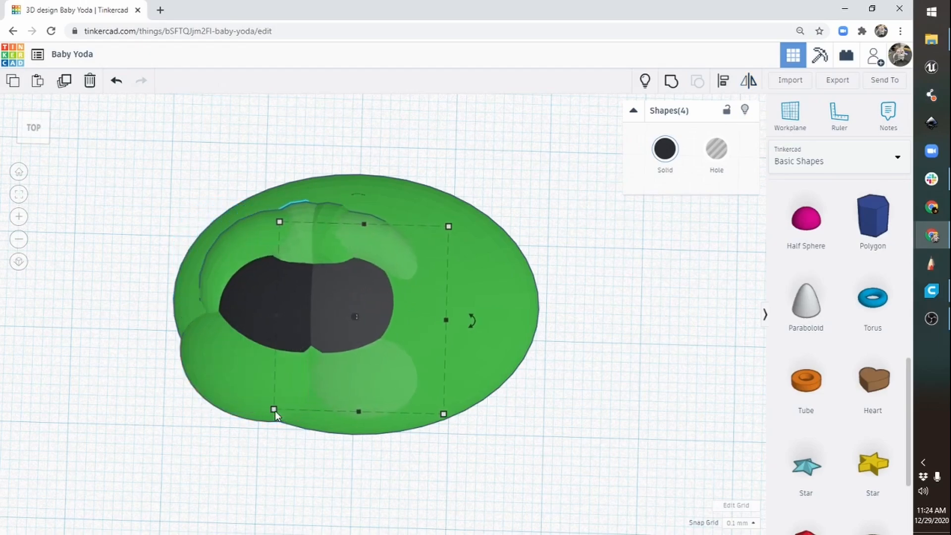
key("Right")
key("Right")
key("Right")
key("Right")
key("Right")
key("Right")
key("Right")
key("Right")
key("Right")
key("Right")
key("Right")
key("Right")
key("Right")
key("Right")
key("Right")
key("Right")
key("Right")
key("Right")
key("Right")
key("Right")
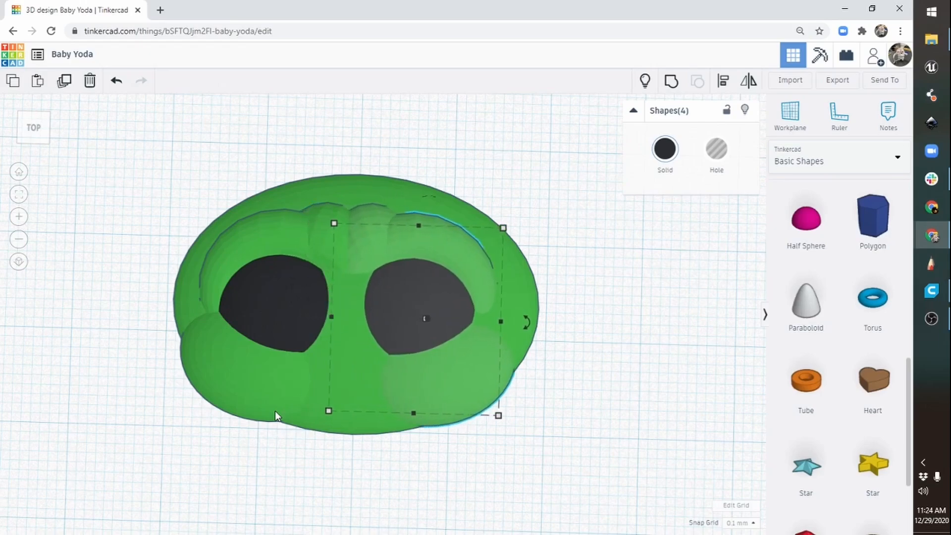
key("Right")
key("Right")
key("Right")
key("Right")
key("Right")
key("Right")
key("Right")
key("Right")
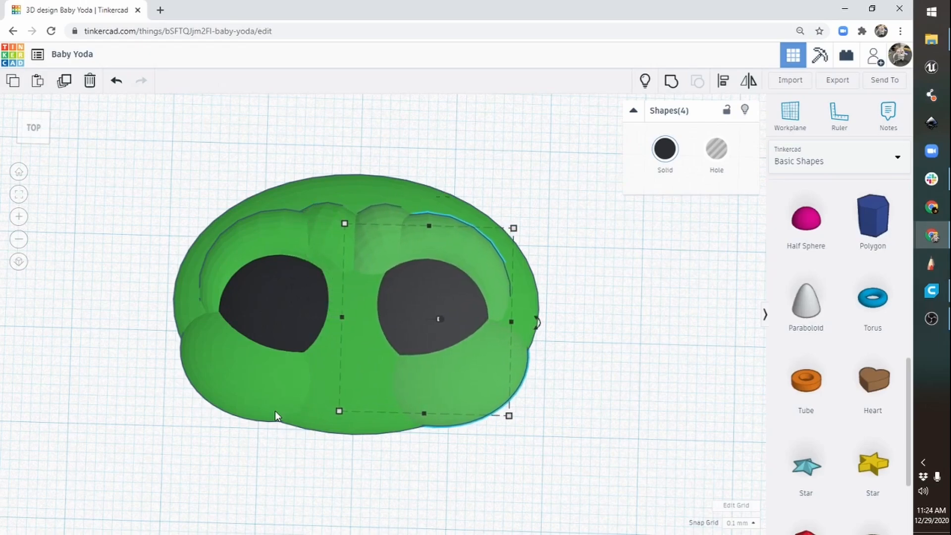
key("Left")
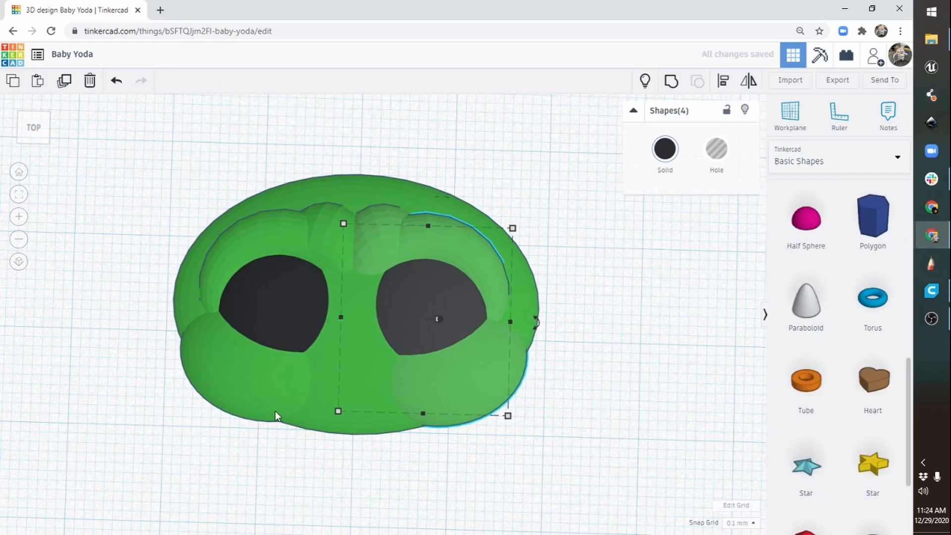
key("Right")
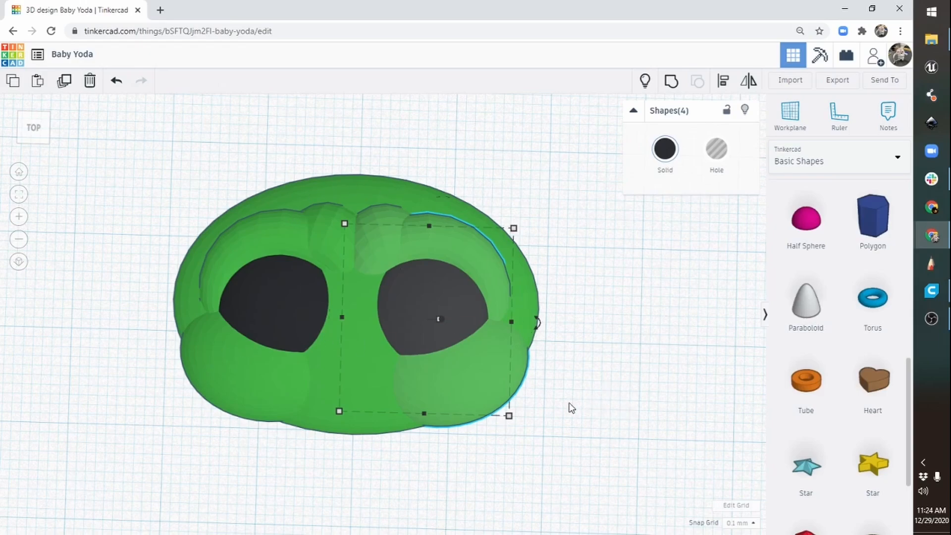
right_click_drag(571, 440, 647, 414)
right_click_drag(586, 397, 587, 460)
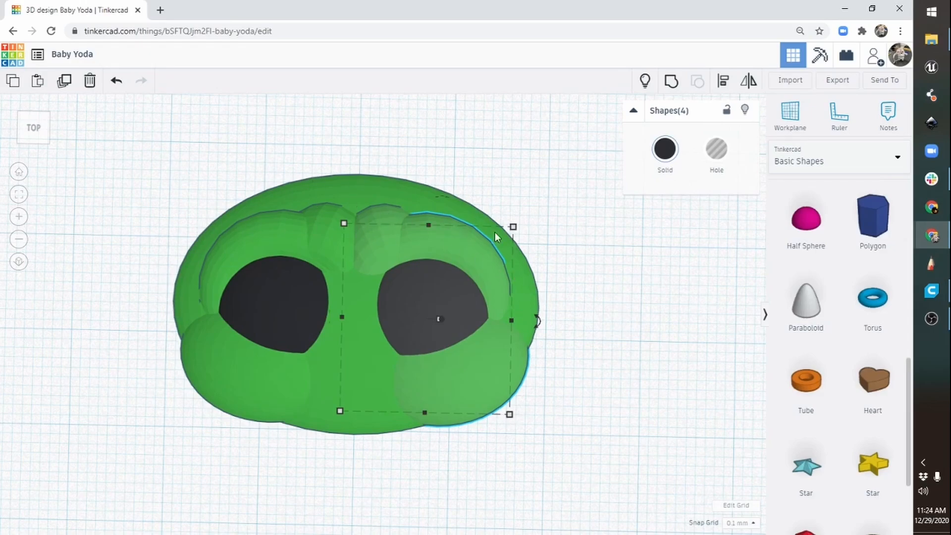
Group both sets of eye, cheek and brow pieces and enable Multicolor for the group
left_click_drag(179, 118, 536, 463)
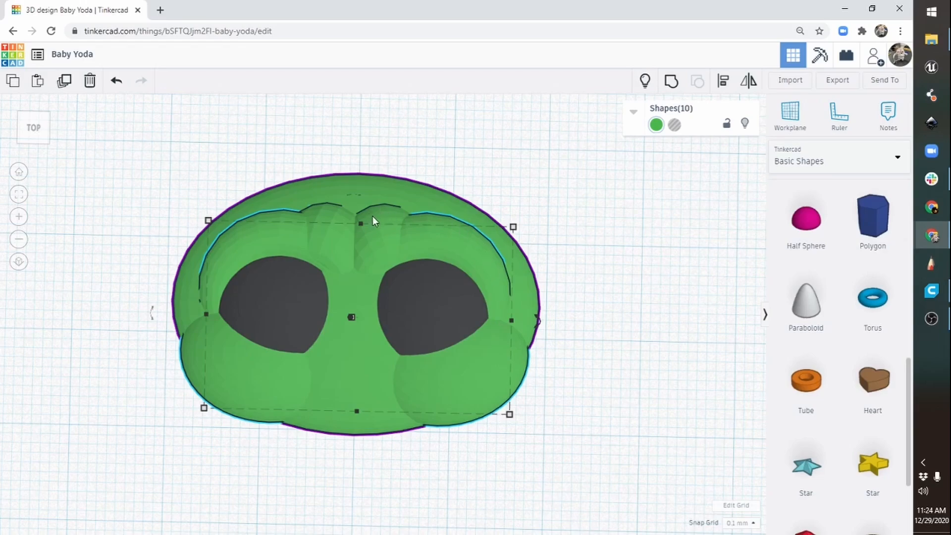
left_click(673, 84)
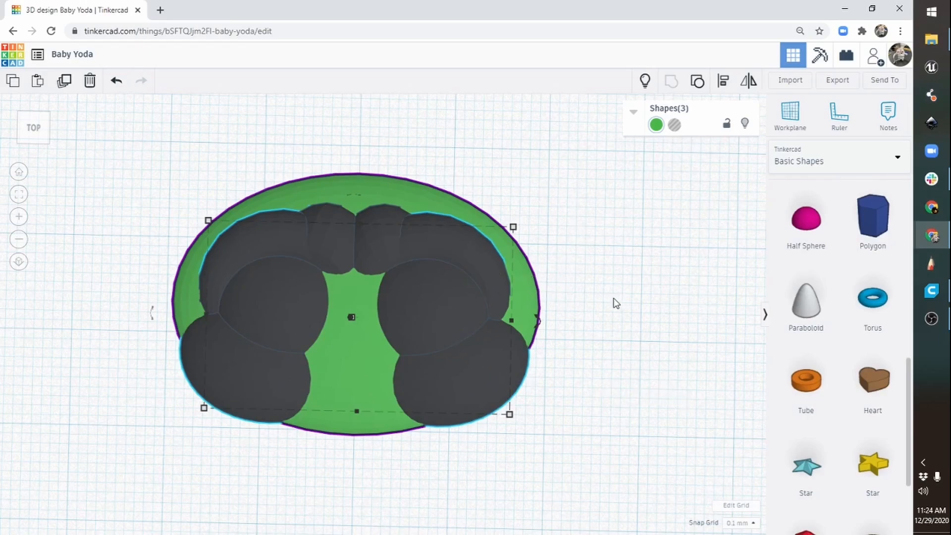
left_click(590, 303)
left_click(466, 293)
left_click(662, 170)
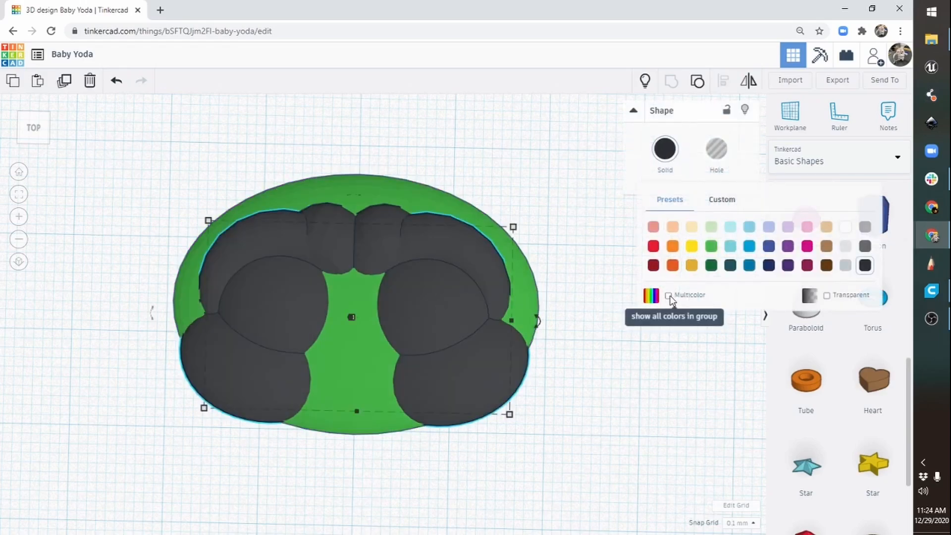
left_click(668, 296)
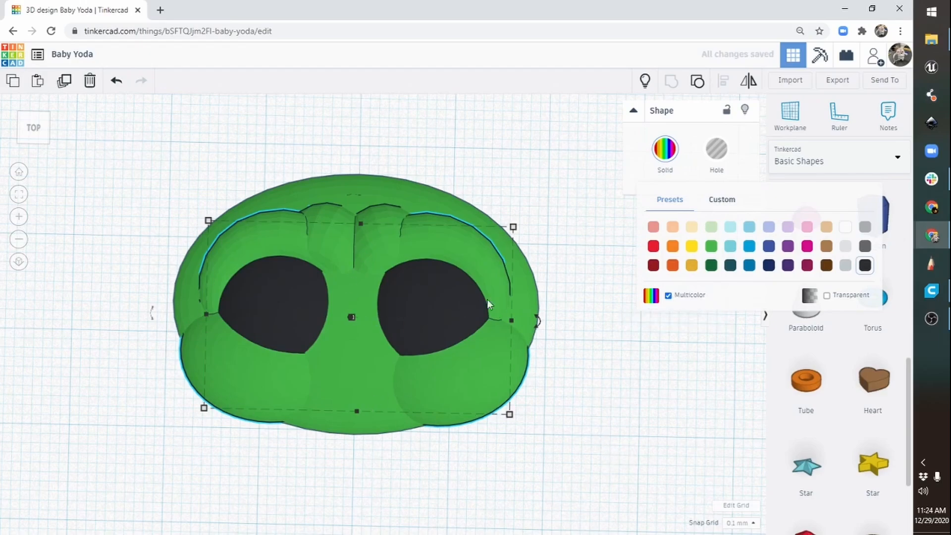
Center the grouped eyes, cheeks and brows on the large head ellipsoid along the head's width using Align
left_click(371, 184, "shift")
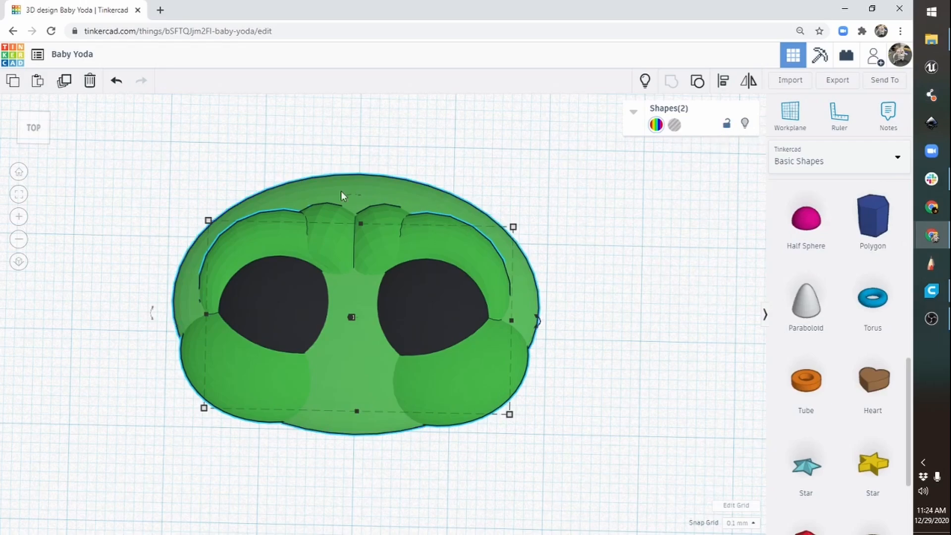
left_click(723, 85)
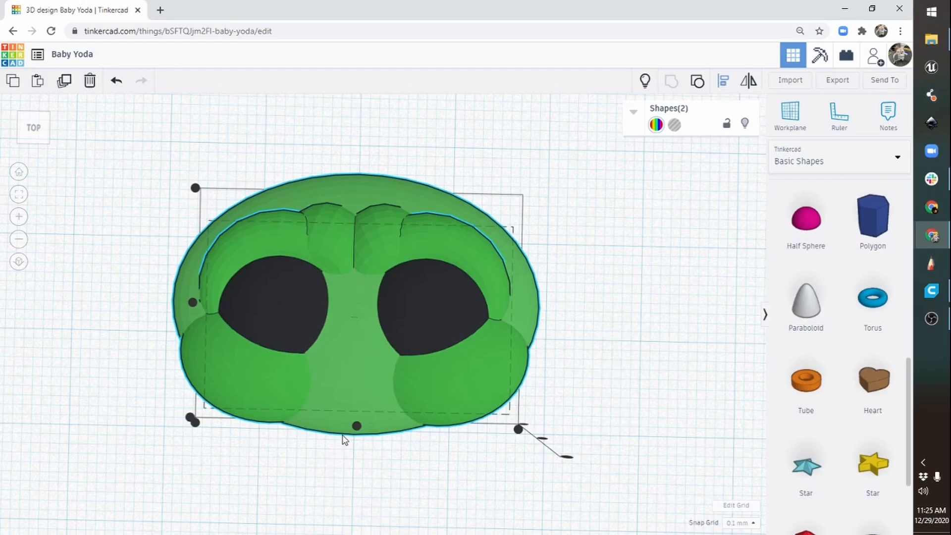
left_click(357, 426)
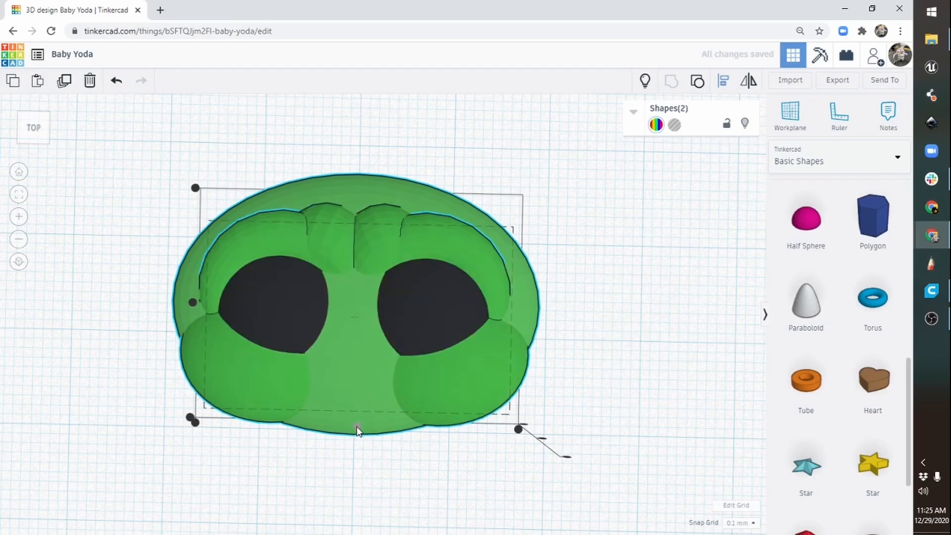
right_click_drag(403, 462, 414, 327)
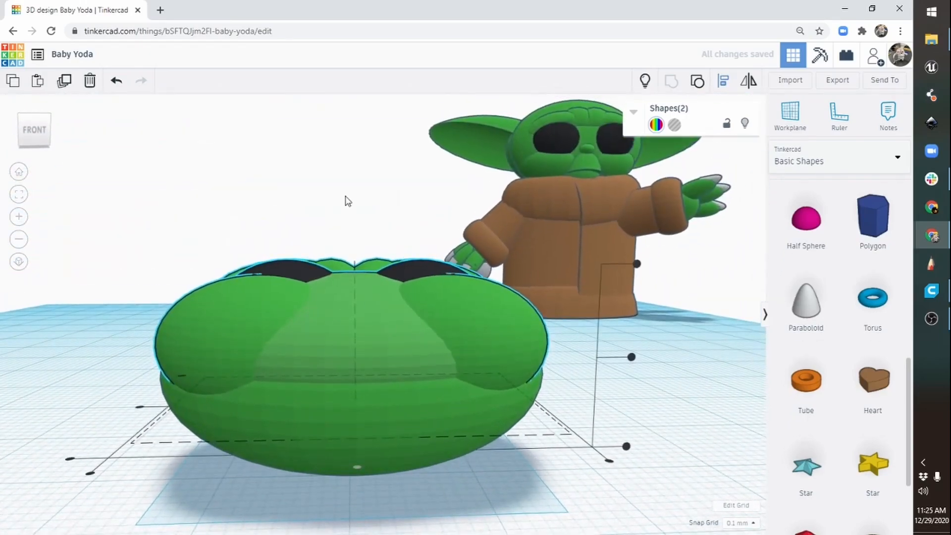
right_click_drag(504, 299, 480, 429)
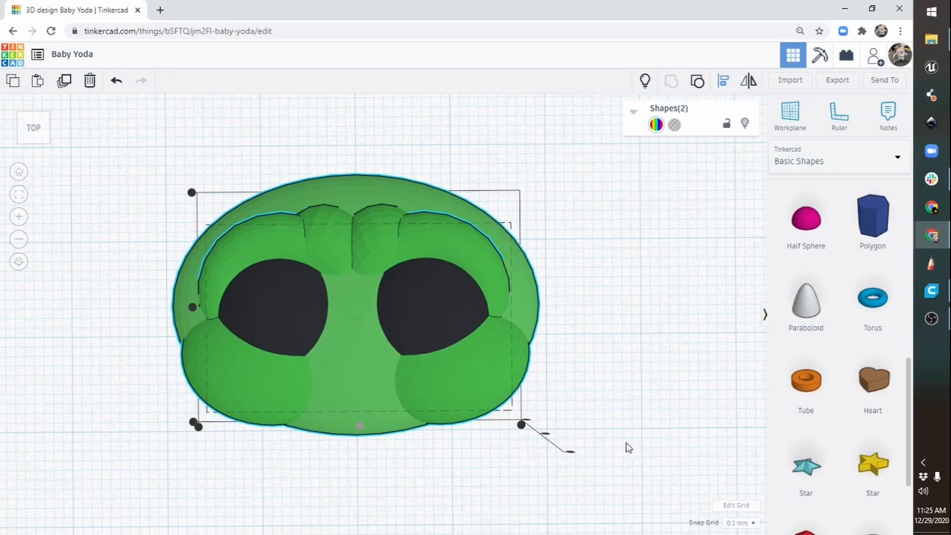
left_click(632, 341)
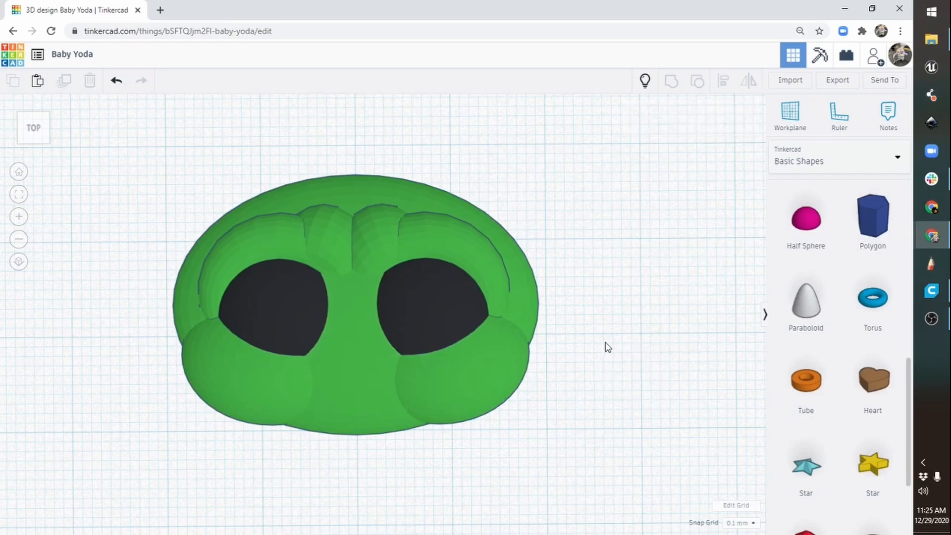
Place a sphere beside the head, color it the same green and set its Steps to 24
left_click_drag(908, 389, 912, 213)
left_click_drag(806, 377, 608, 346)
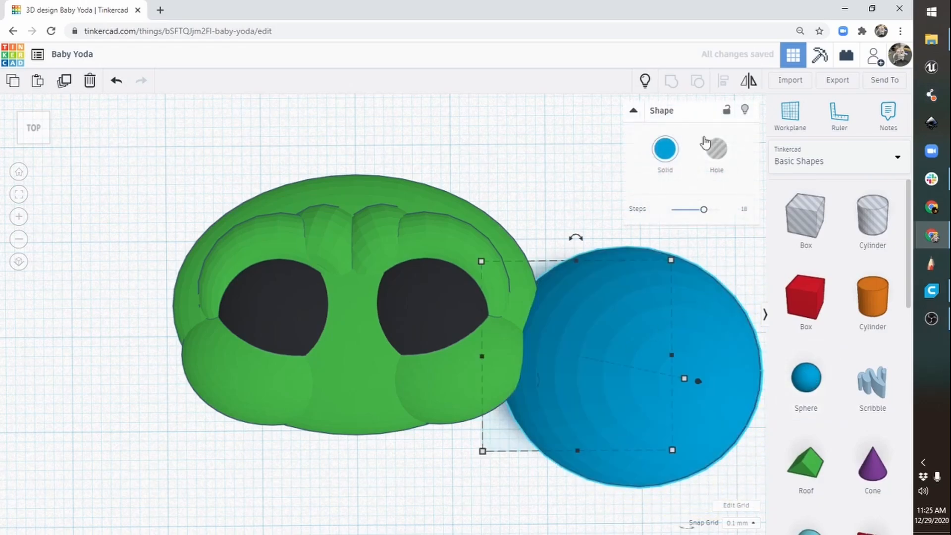
left_click(665, 149)
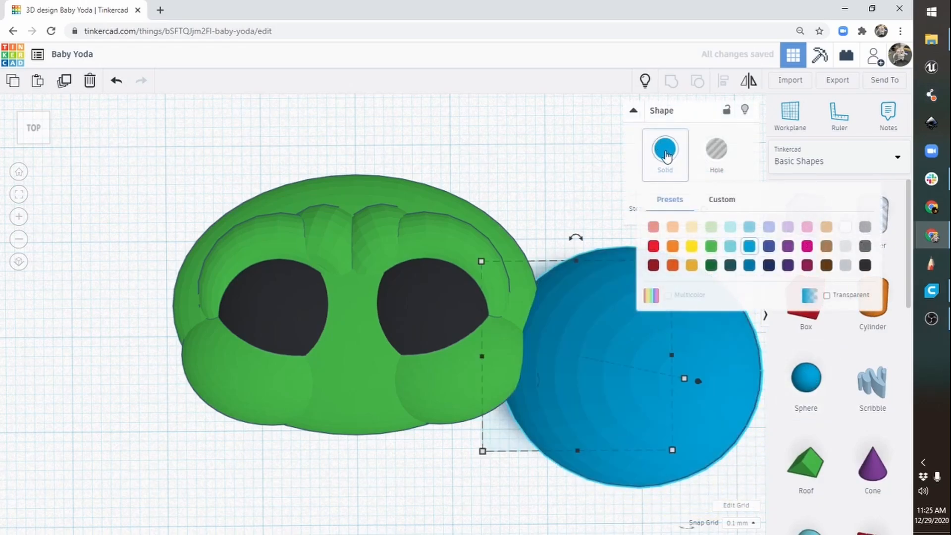
left_click(711, 246)
left_click_drag(703, 209, 717, 209)
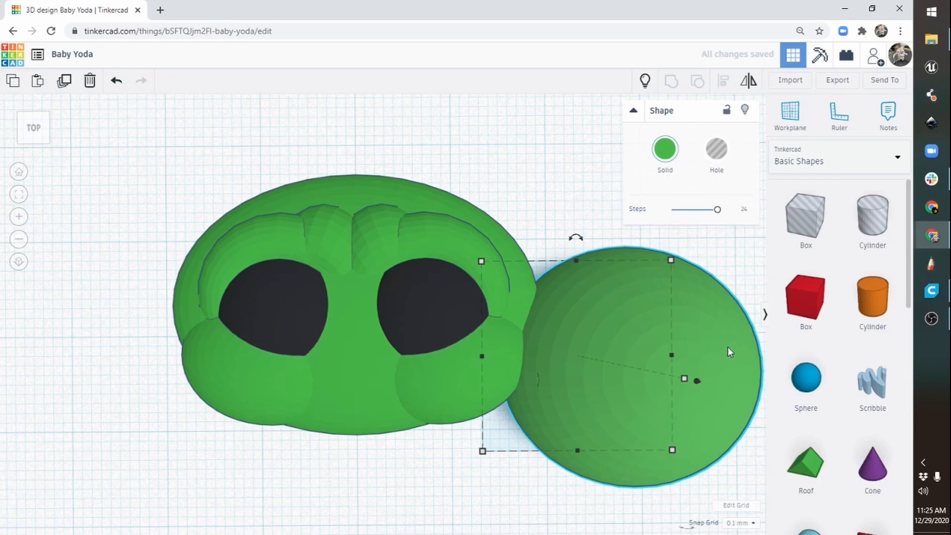
Move the green sphere over the middle of the head and raise it about 11.9 mm
left_click_drag(727, 352, 405, 323)
right_click_drag(291, 496, 450, 307)
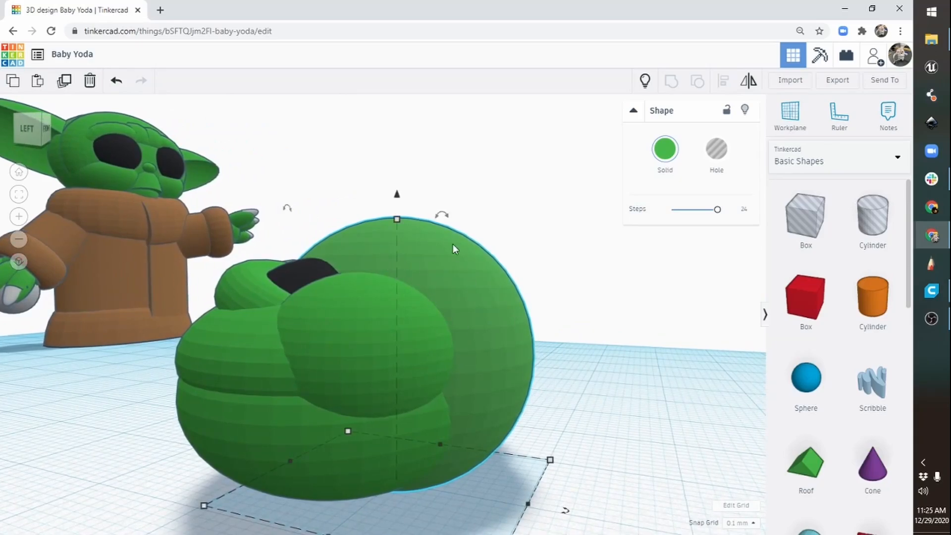
mouse_move(398, 219)
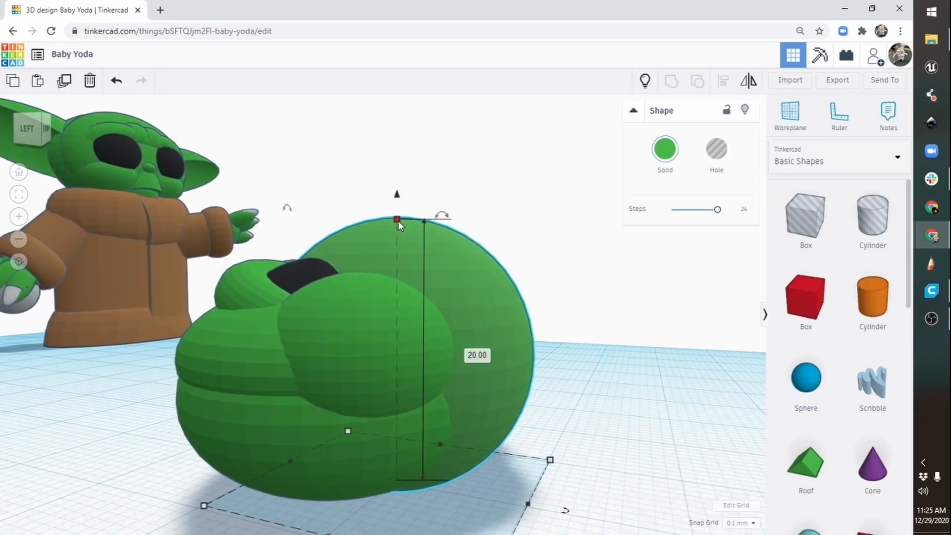
left_click_drag(398, 219, 397, 23)
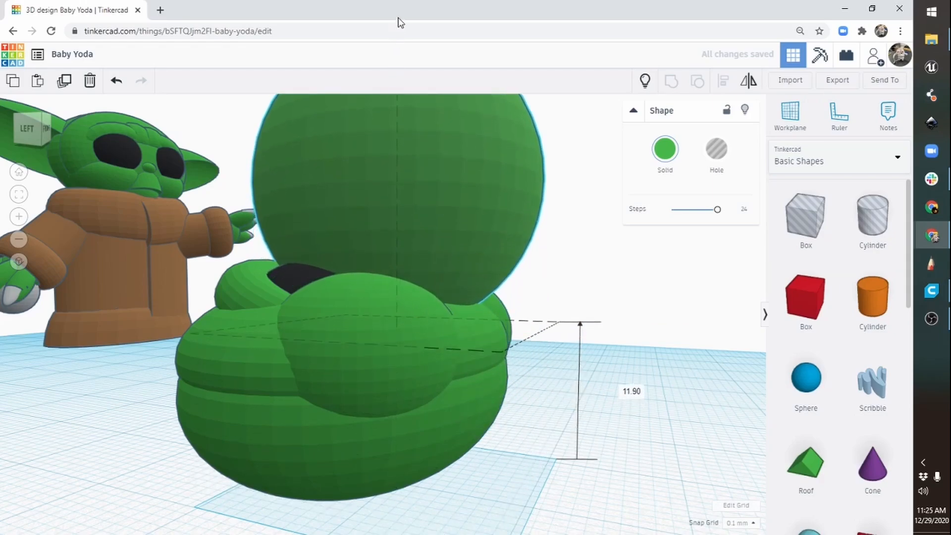
Scale the sphere uniformly to about 4.6 mm and shorten it along the face's height into a small oval nose
right_click_drag(583, 167, 580, 254)
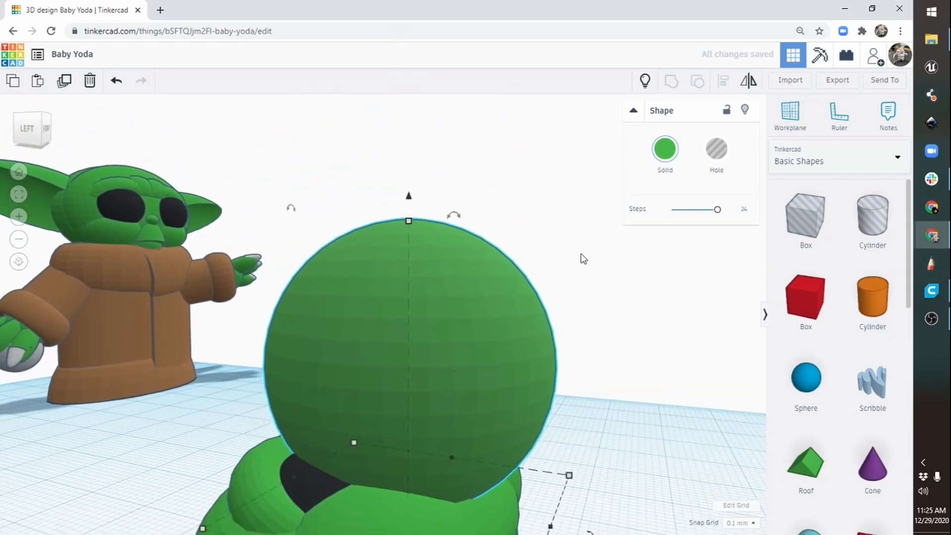
left_click_drag(417, 221, 411, 441, "shift")
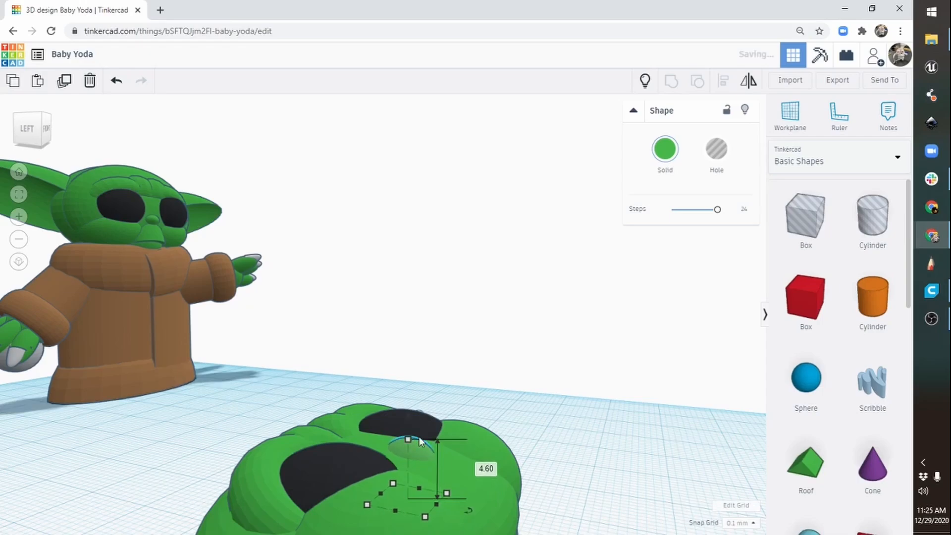
right_click_drag(546, 343, 392, 481)
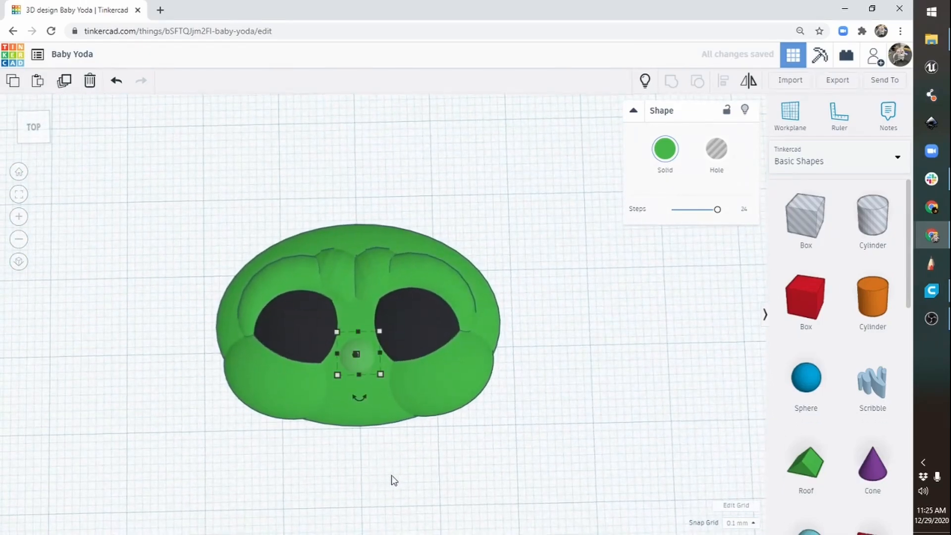
middle_click_drag(364, 338, 449, 317)
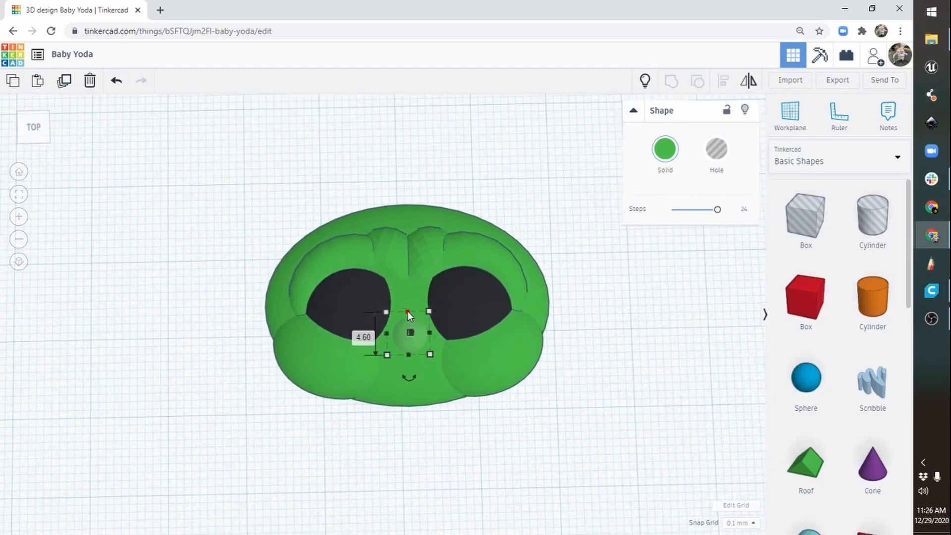
left_click_drag(408, 311, 425, 341)
right_click_drag(405, 421, 452, 449)
Center the nose on the large head ellipsoid along the head's width using Align
left_click(437, 423, "shift")
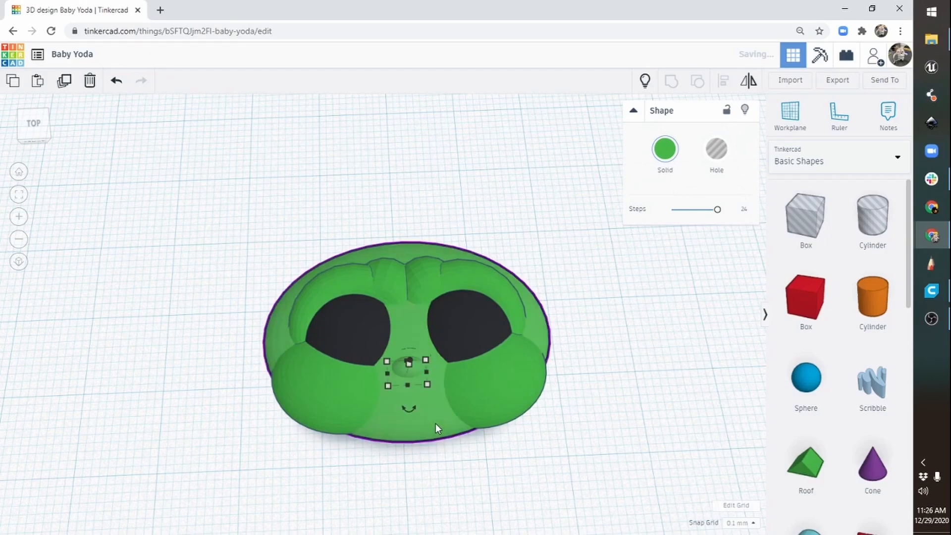
left_click(725, 84)
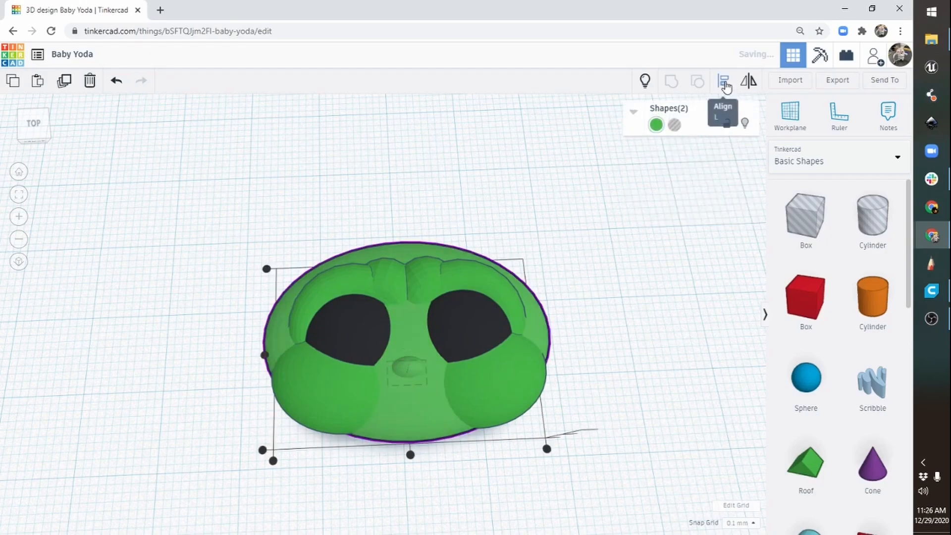
left_click(411, 455)
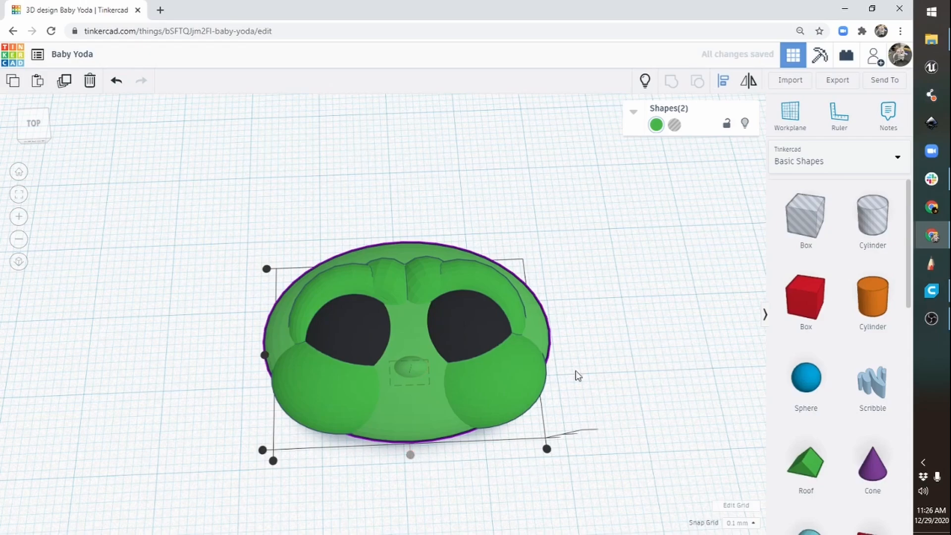
left_click(632, 359)
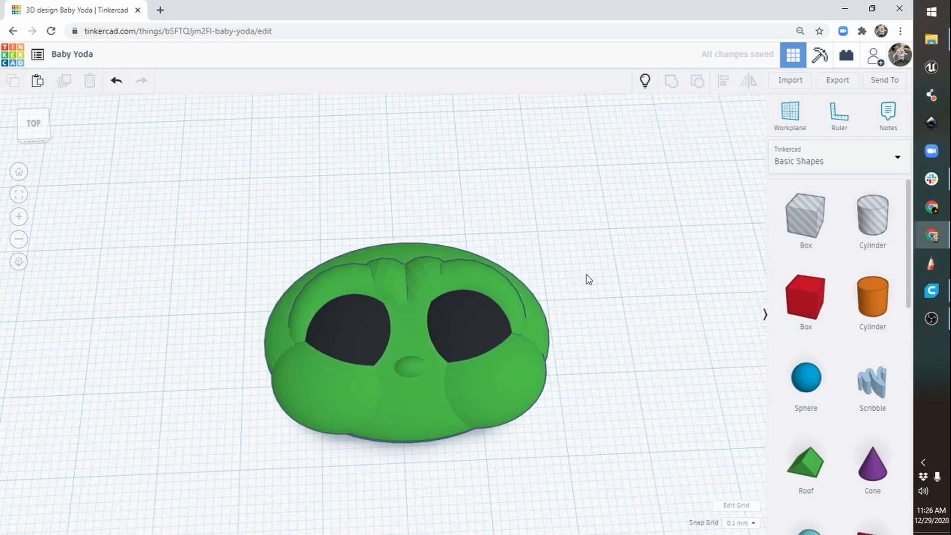
Place a cylinder just below the head's chin, color it the same green and set its Sides to 64
right_click_drag(589, 280, 575, 335)
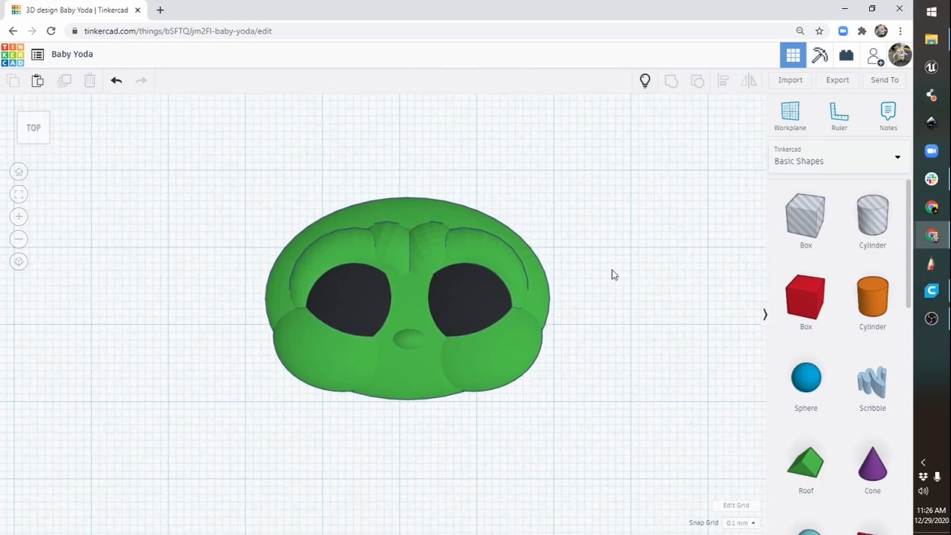
middle_click_drag(614, 275, 534, 170)
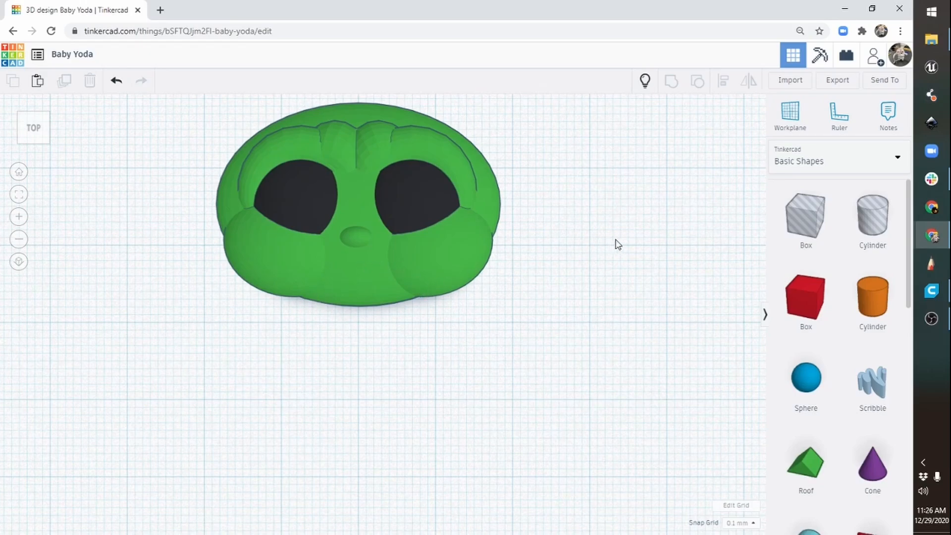
left_click_drag(872, 322, 376, 369)
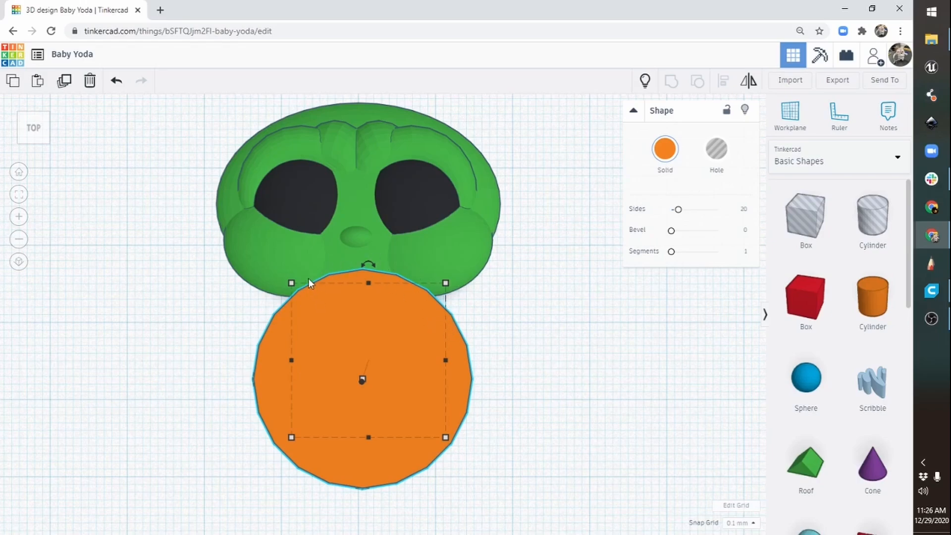
left_click(669, 155)
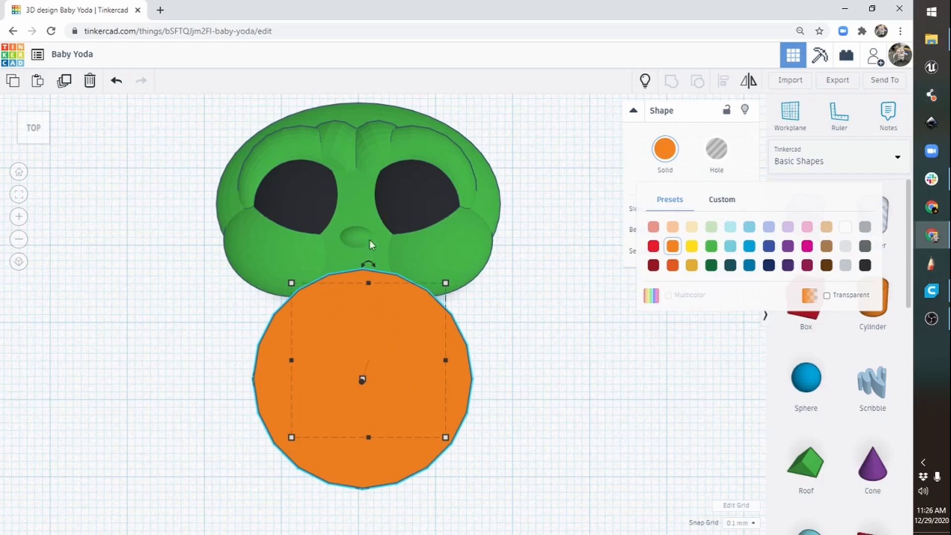
left_click(711, 246)
left_click_drag(678, 209, 681, 209)
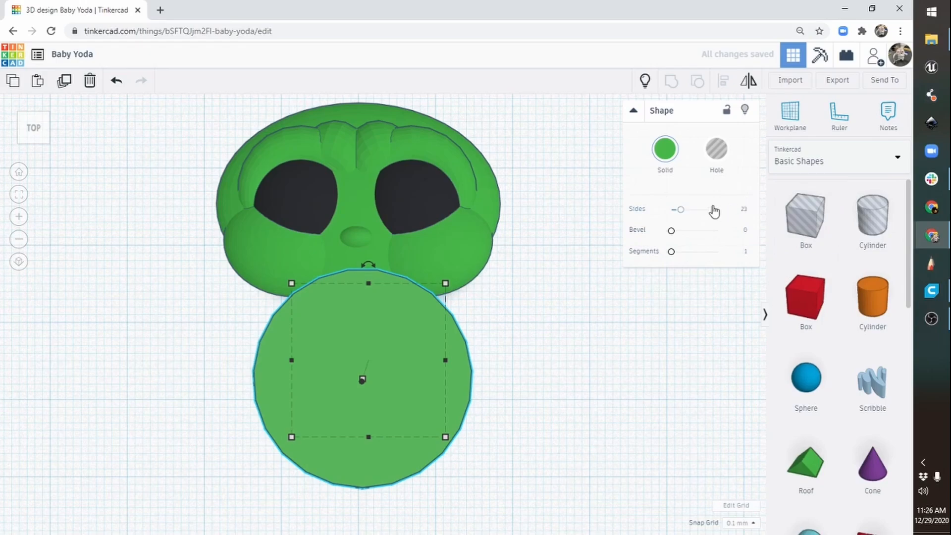
left_click_drag(681, 210, 743, 214)
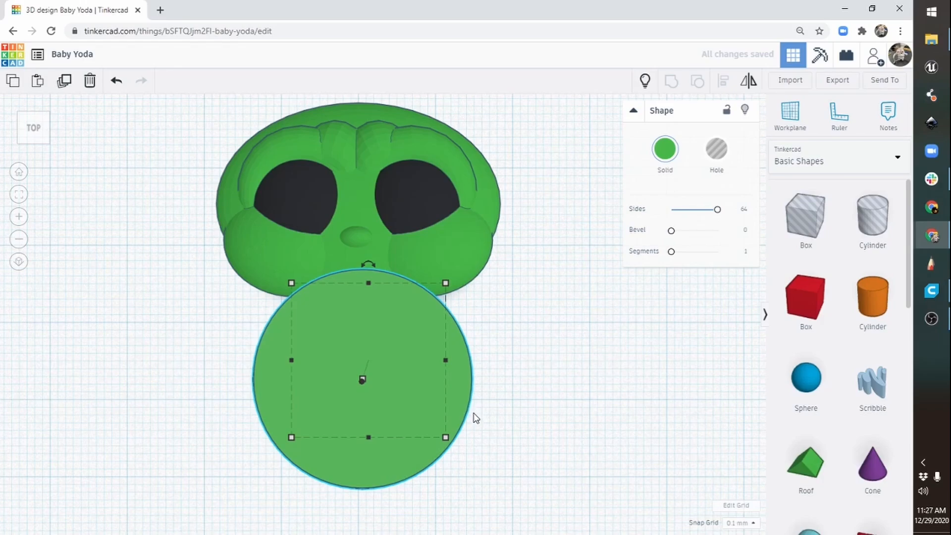
Scale the green cylinder uniformly down to about 8.2 mm
right_click_drag(397, 411, 474, 258)
mouse_move(416, 250)
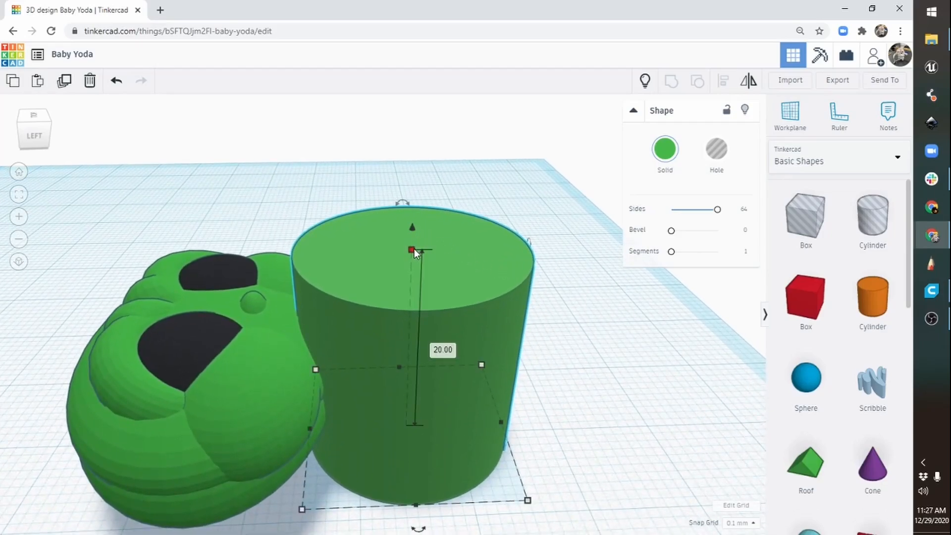
left_click_drag(412, 249, 398, 361, "shift")
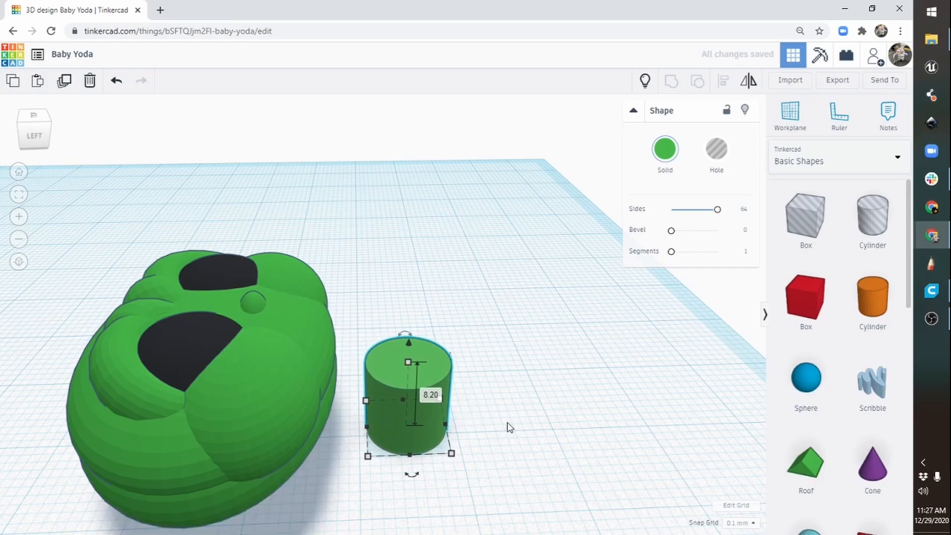
Tilt the small cylinder 67.5° away from the head's chin, as seen from the side
right_click_drag(515, 408, 513, 367)
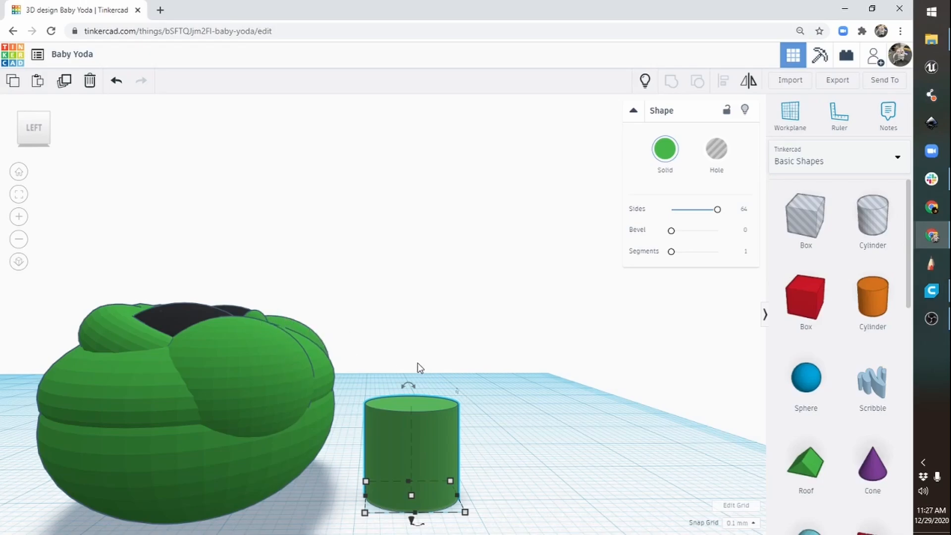
mouse_move(403, 385)
left_click_drag(407, 388, 458, 421)
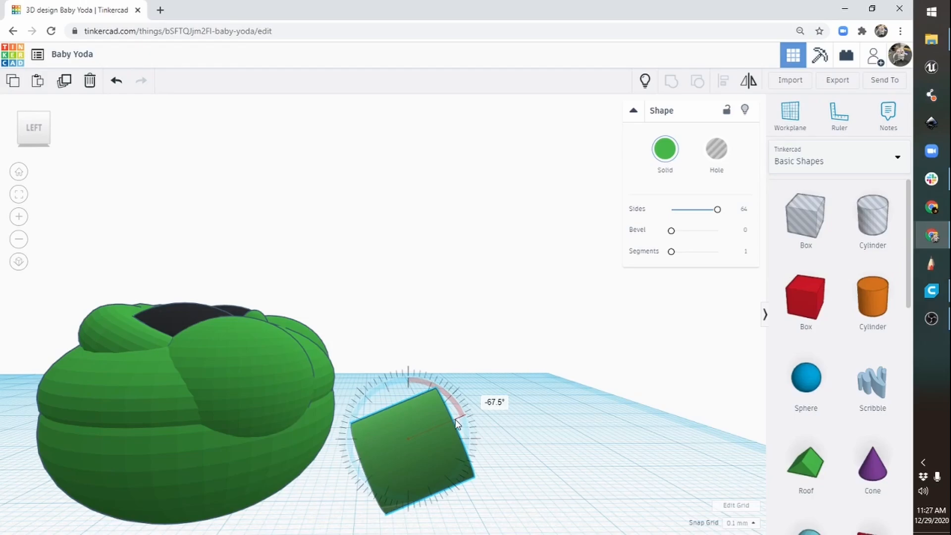
left_click_drag(454, 424, 456, 426)
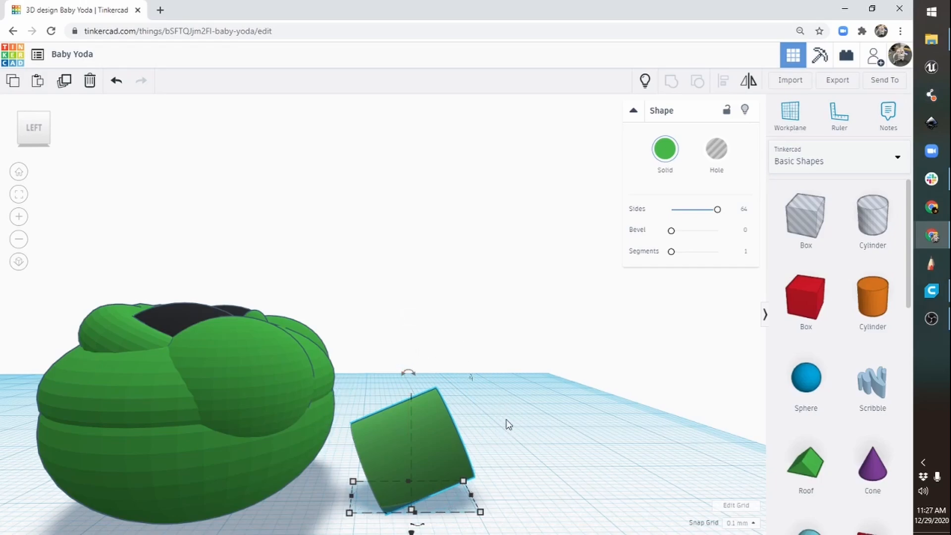
Raise the tilted cylinder about 5.7 mm and slide it about 13 mm into the face just below the nose
right_click_drag(582, 403, 323, 522)
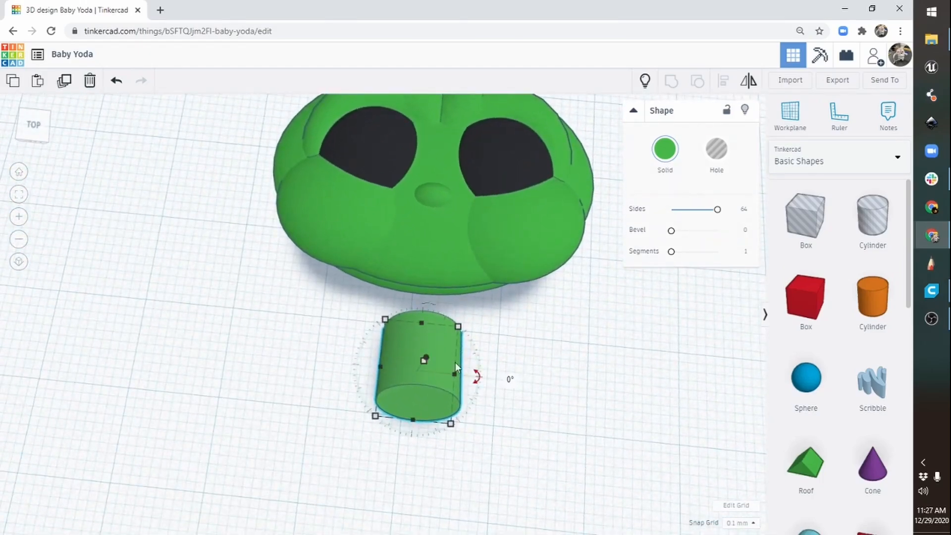
right_click_drag(423, 402, 461, 340)
left_click_drag(423, 347, 423, 274)
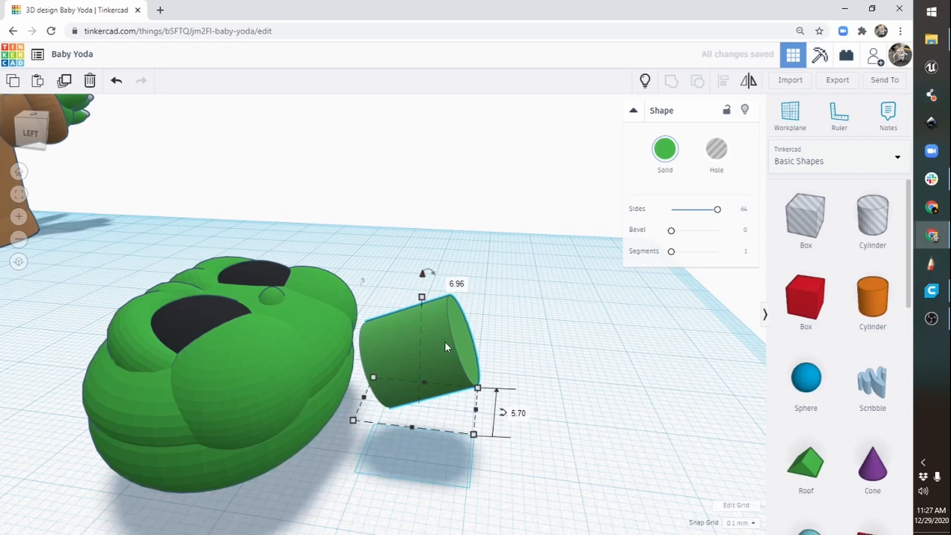
left_click_drag(448, 352, 293, 343)
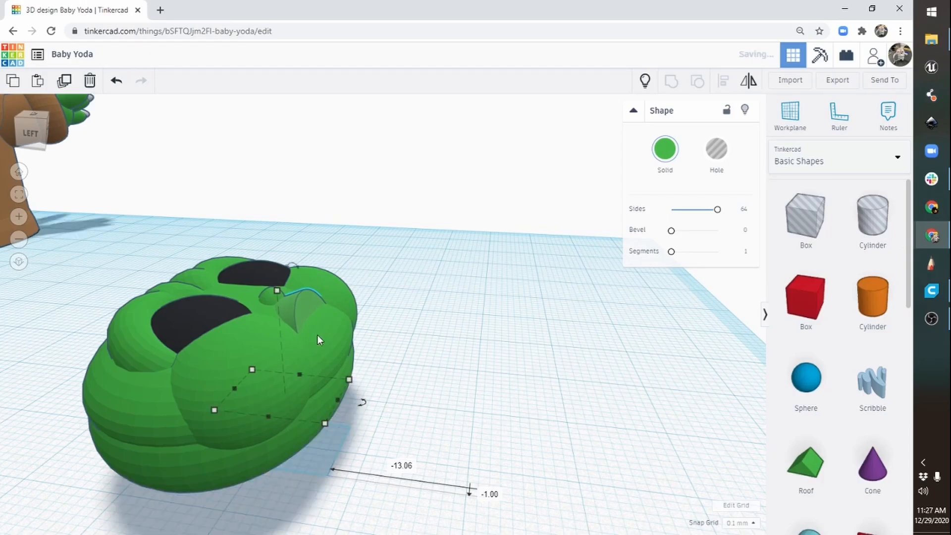
right_click_drag(496, 287, 297, 419)
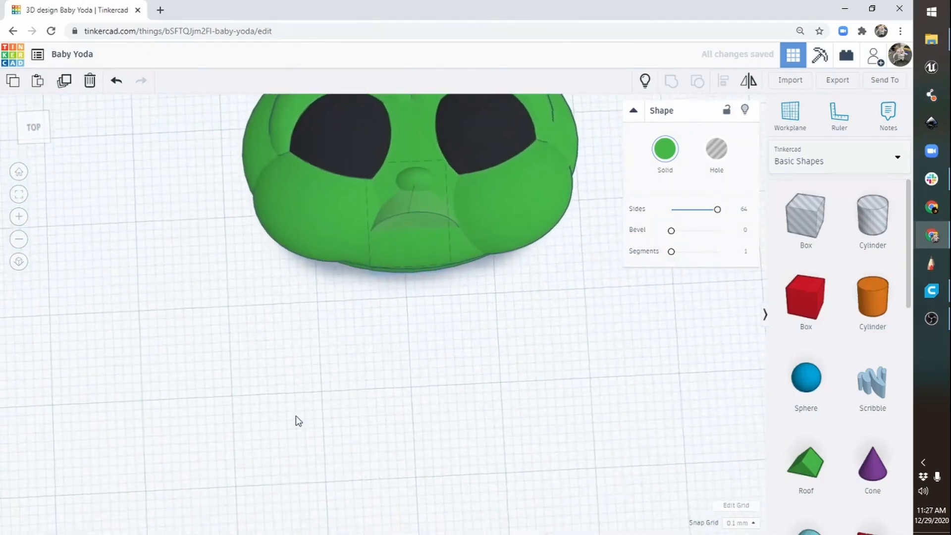
Center the tilted mouth cylinder on the head's width, then select only the cylinder again
middle_click_drag(482, 350, 362, 409)
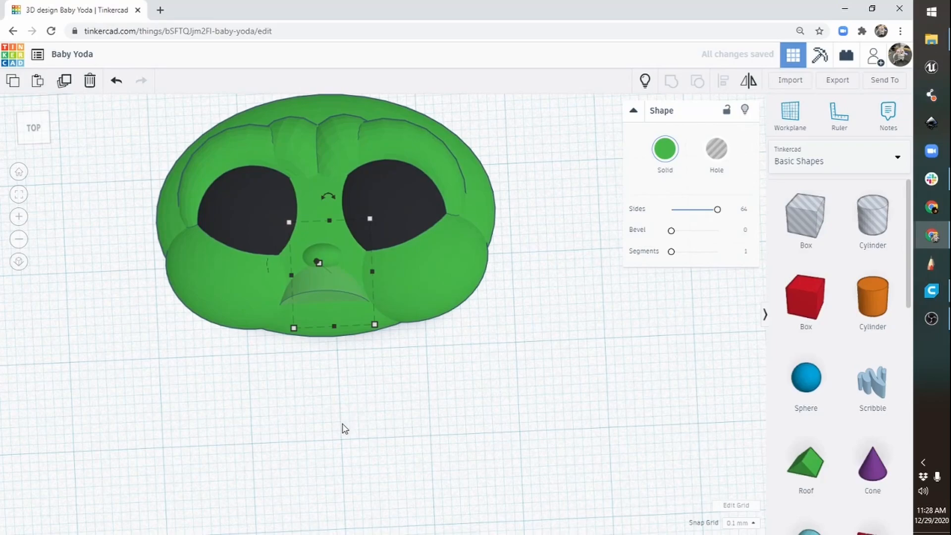
right_click_drag(342, 427, 373, 369)
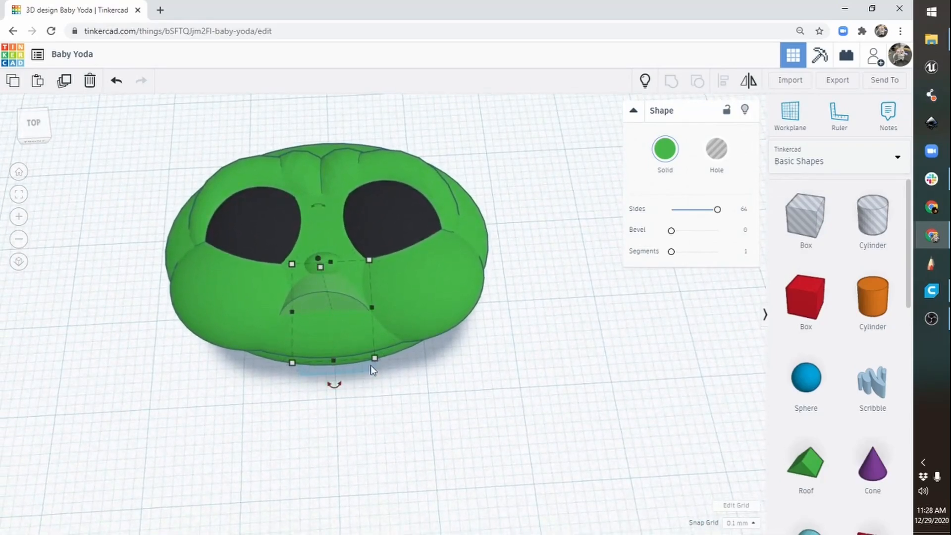
left_click(342, 341, "shift")
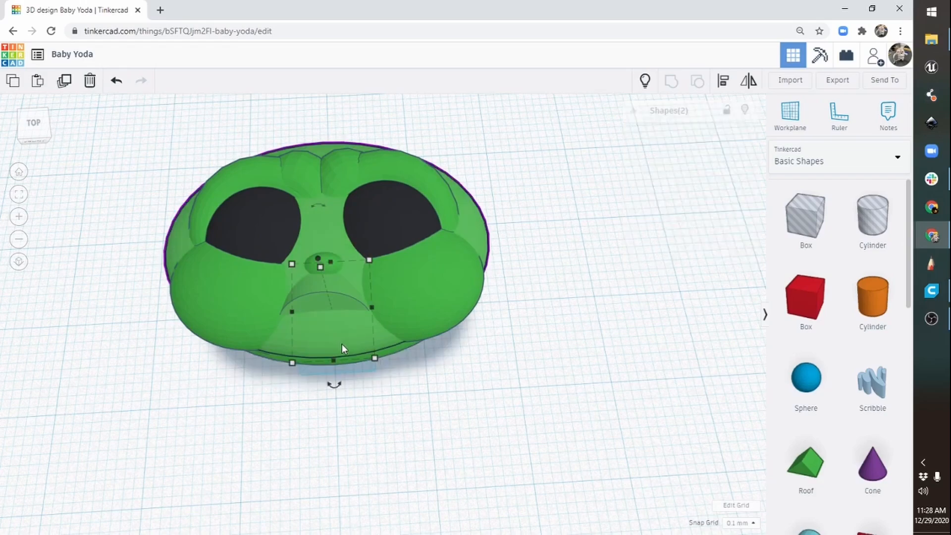
left_click(724, 82)
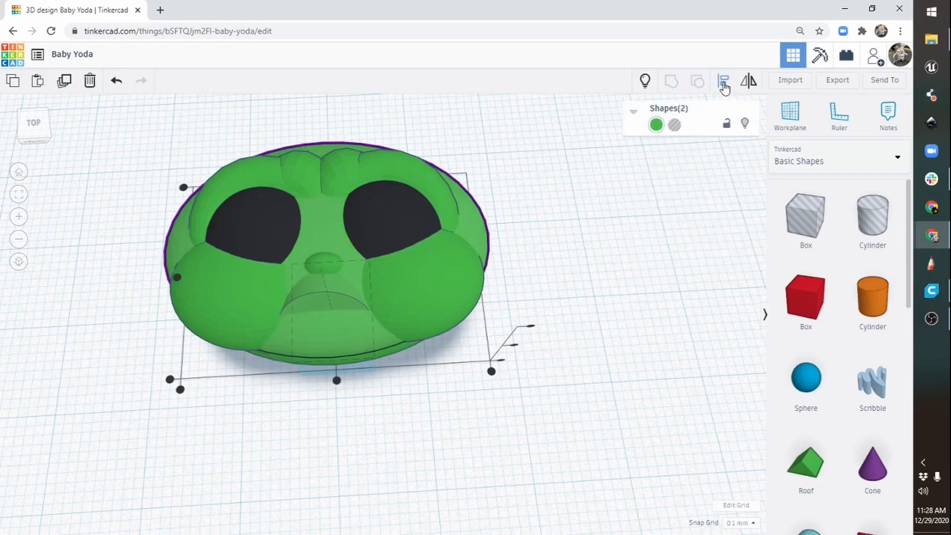
left_click(337, 380)
right_click_drag(458, 266, 429, 369)
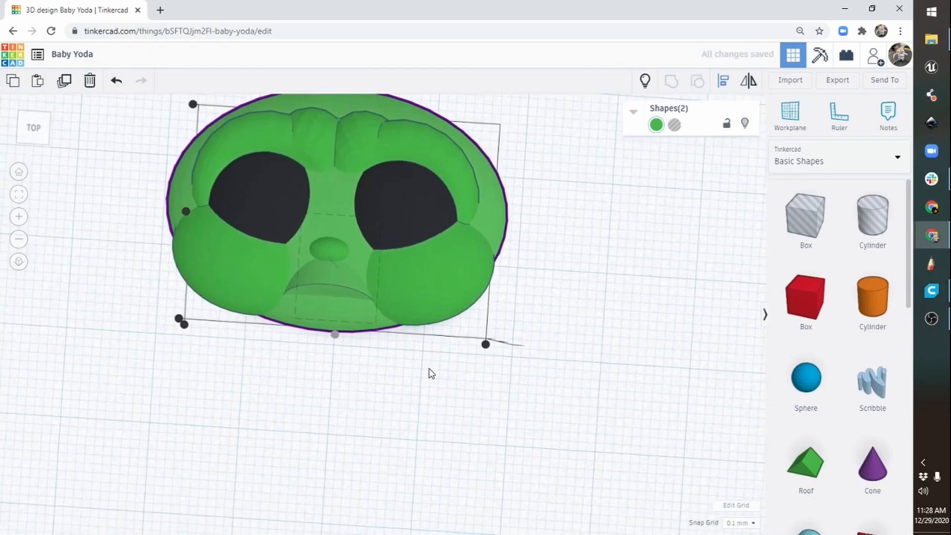
right_click_drag(369, 365, 395, 416)
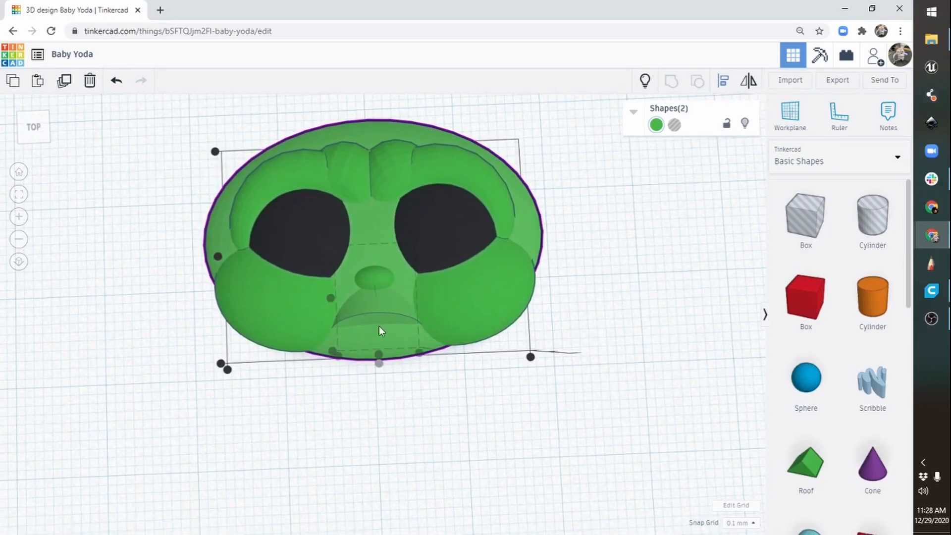
left_click(403, 432)
left_click(376, 308)
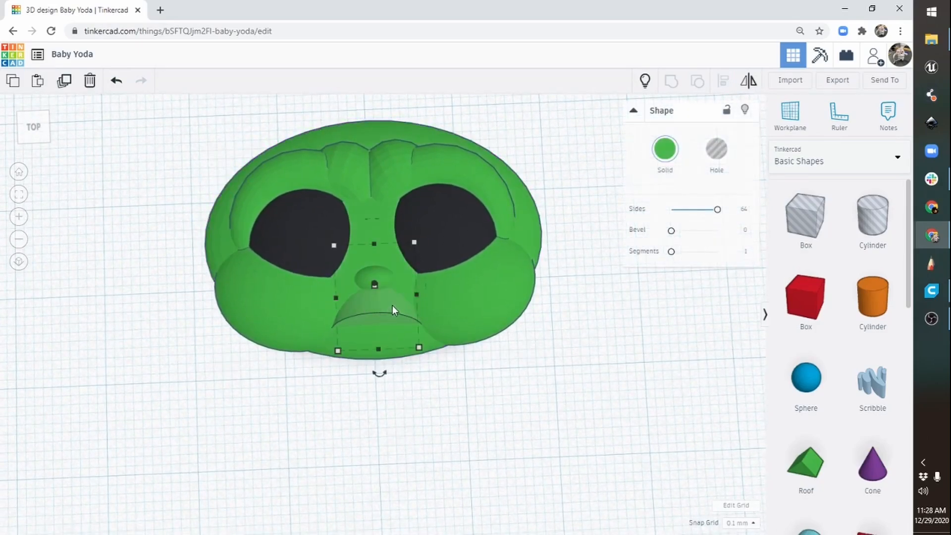
right_click_drag(361, 332, 328, 295)
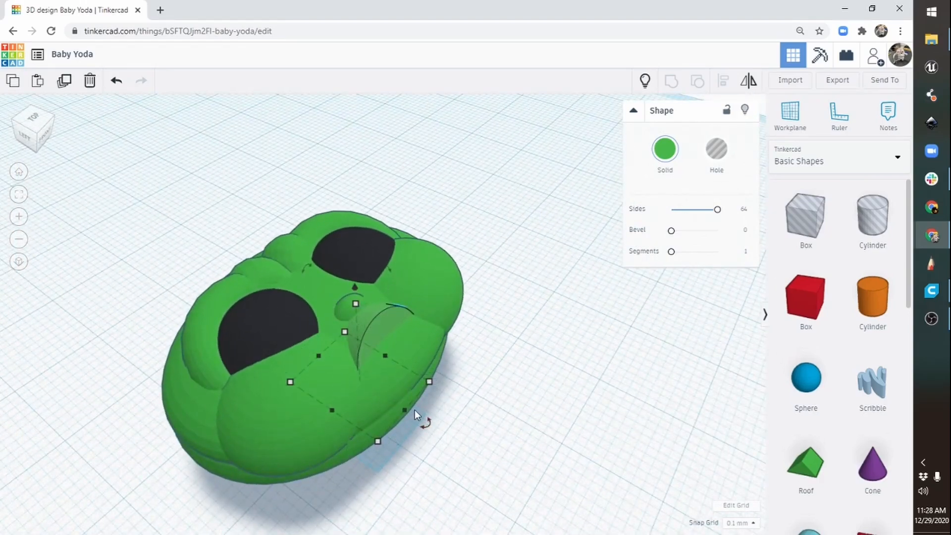
left_click_drag(406, 409, 475, 444)
right_click_drag(475, 444, 502, 396)
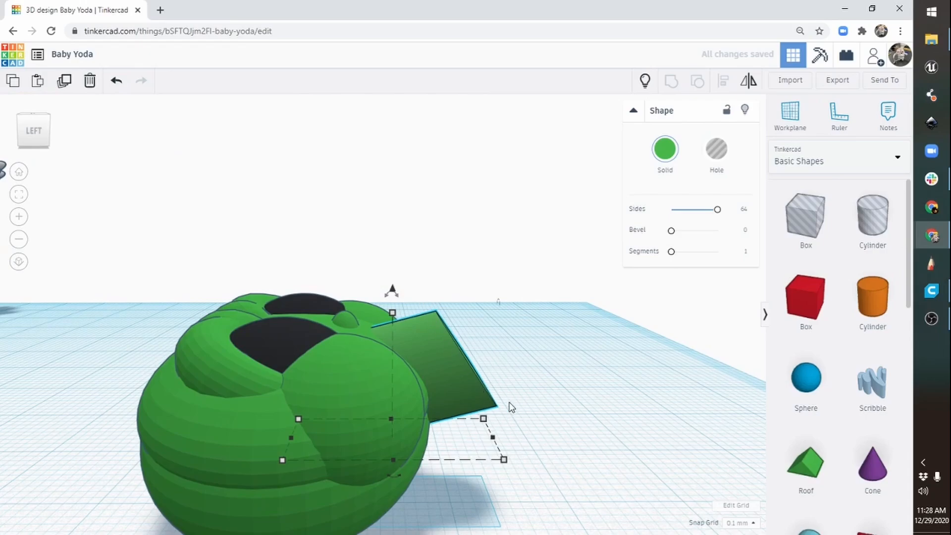
right_click_drag(583, 381, 185, 351)
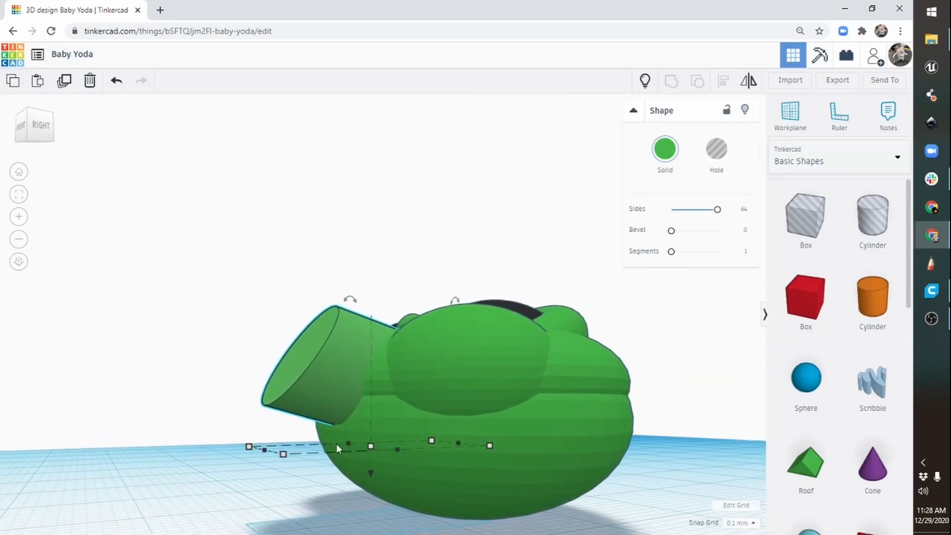
right_click_drag(278, 427, 385, 424)
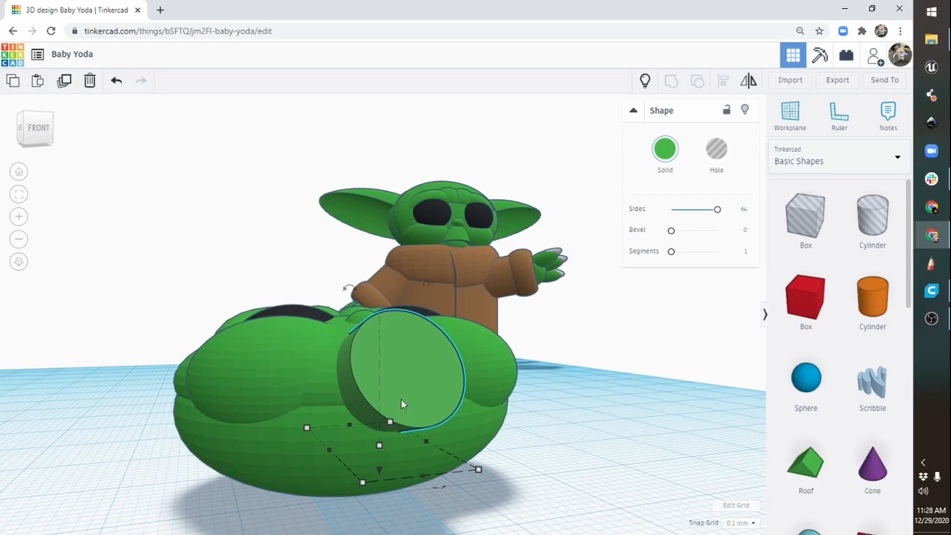
key("ctrl+z")
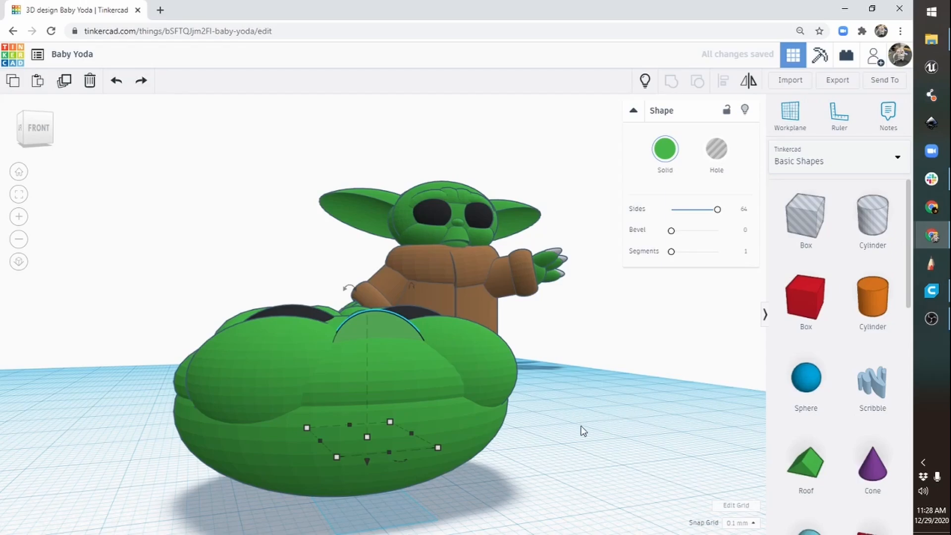
Place the workplane on the mouth cylinder's flat face and resize that face to about 7.98 mm high and 10 mm wide
left_click(791, 115)
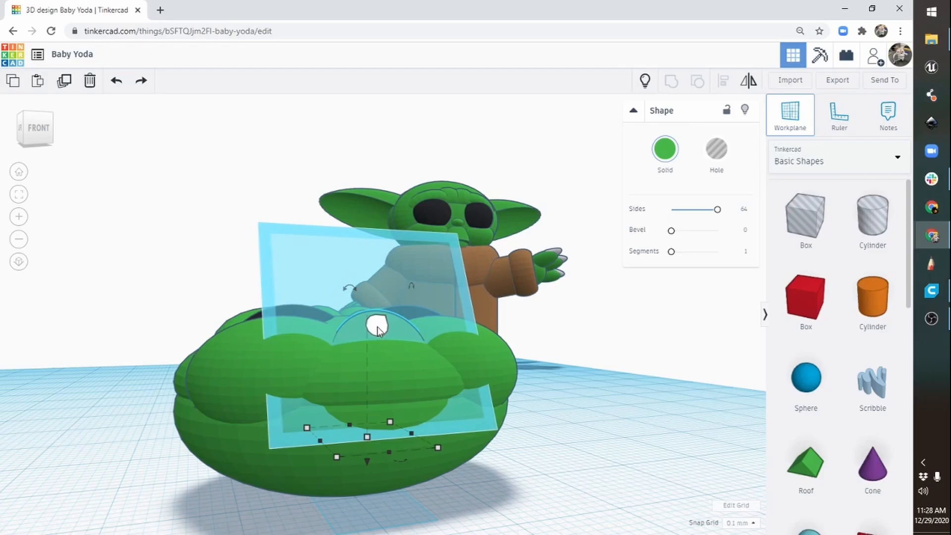
left_click(377, 328)
right_click_drag(510, 304, 393, 335)
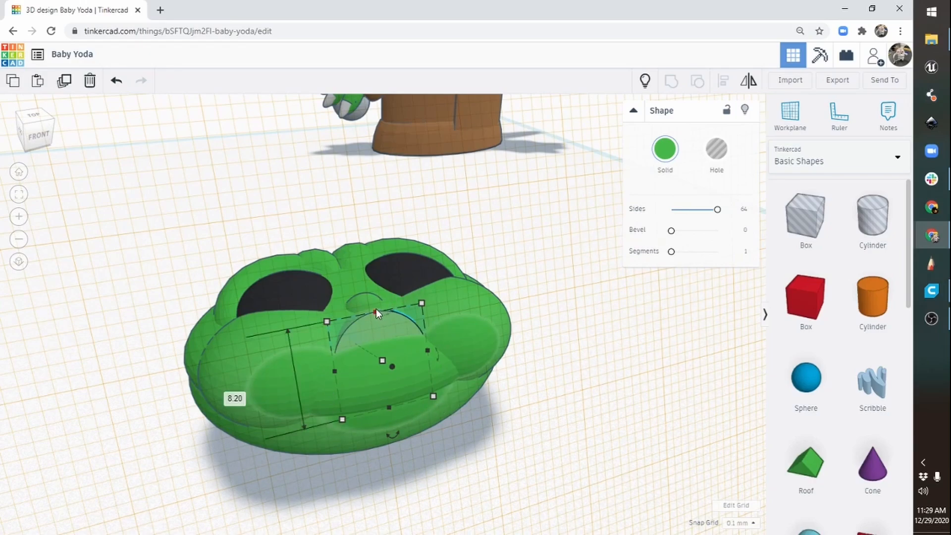
mouse_move(375, 311)
left_mouse_down()
mouse_move(373, 295)
mouse_move(376, 313)
left_mouse_up()
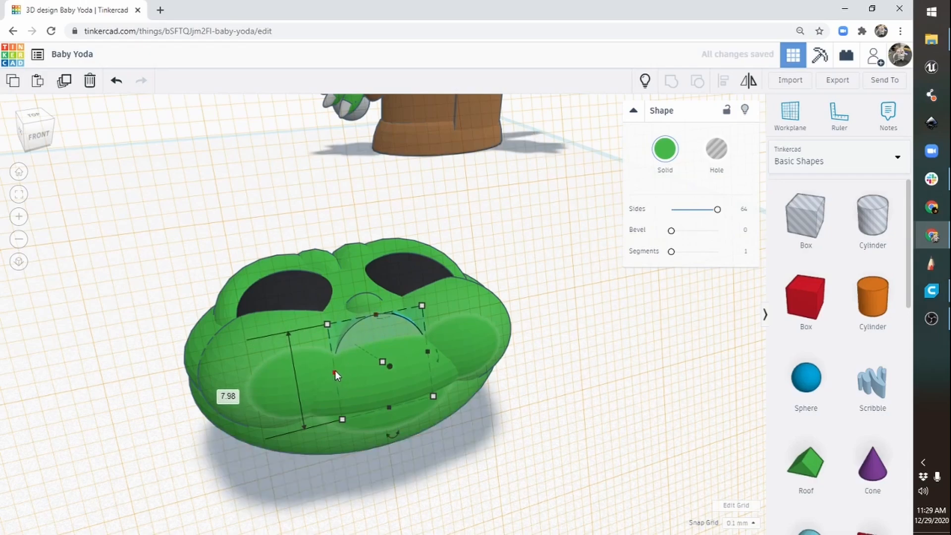
left_click_drag(335, 372, 322, 375)
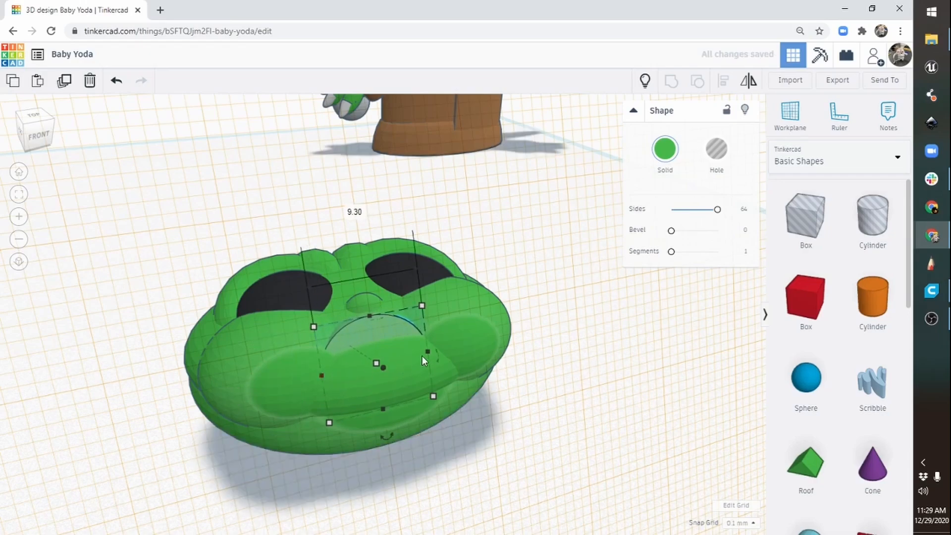
left_click_drag(429, 352, 434, 346)
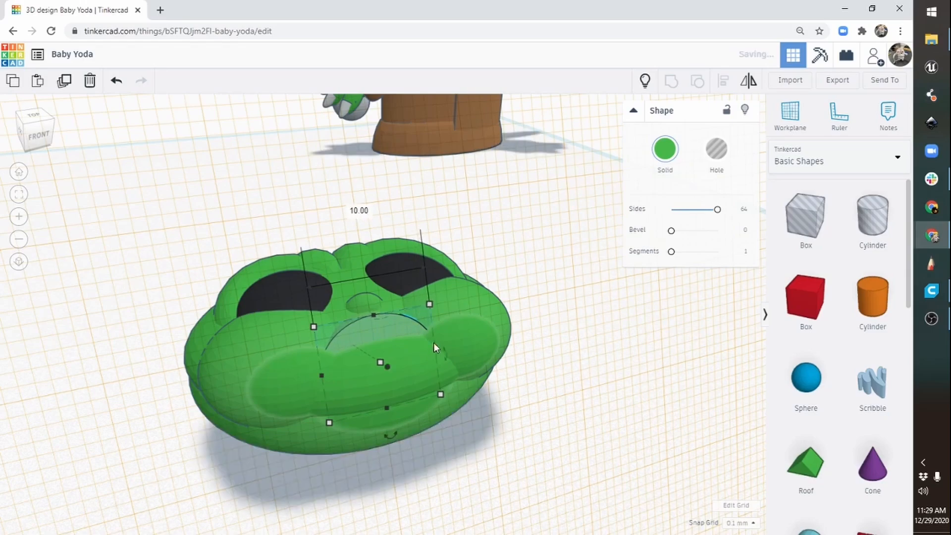
right_click_drag(433, 343, 504, 241)
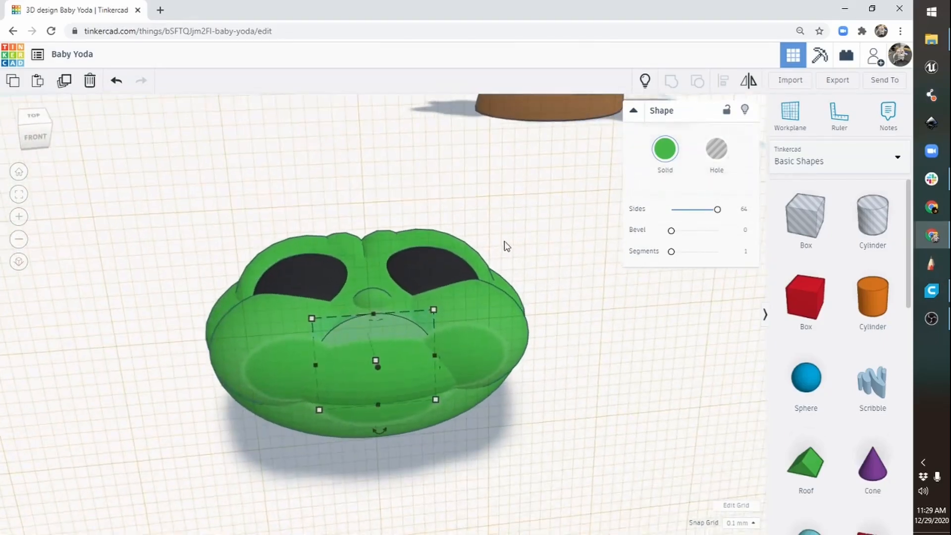
Reset the workplane from the mouth cylinder's face to the default ground plane
left_click(269, 361)
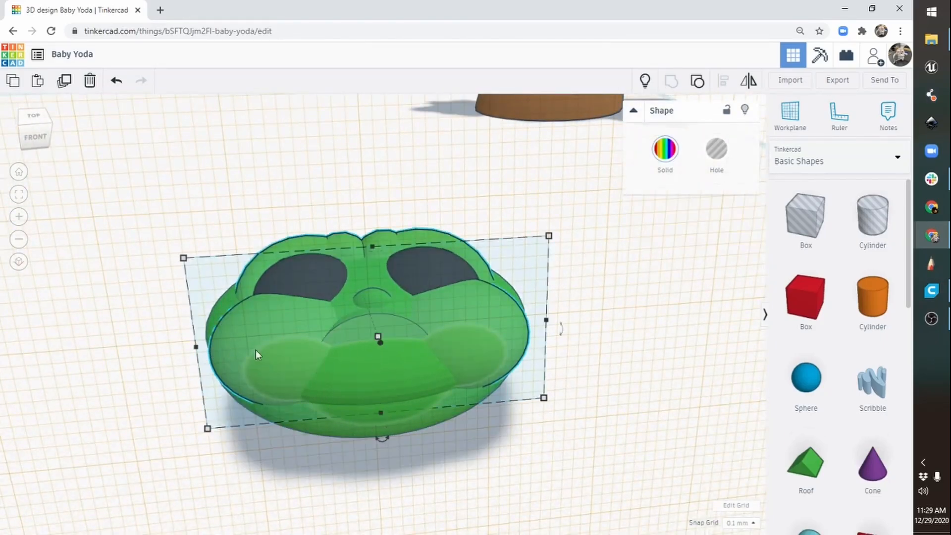
right_click_drag(580, 398, 788, 349)
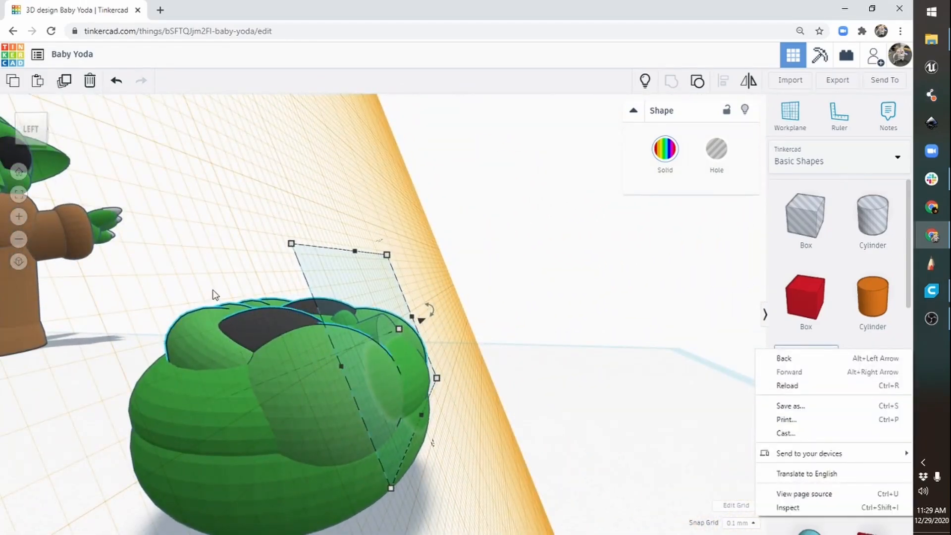
left_click(795, 108)
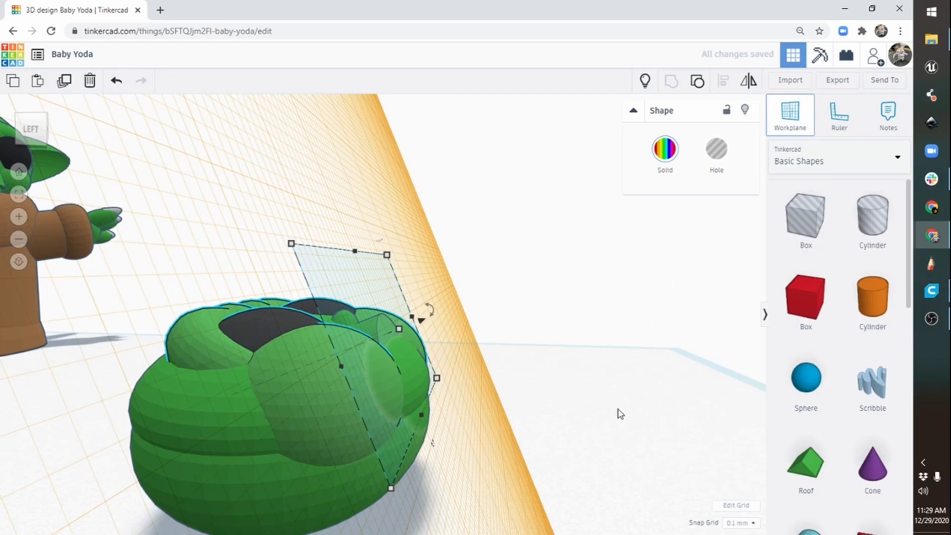
left_click(620, 415)
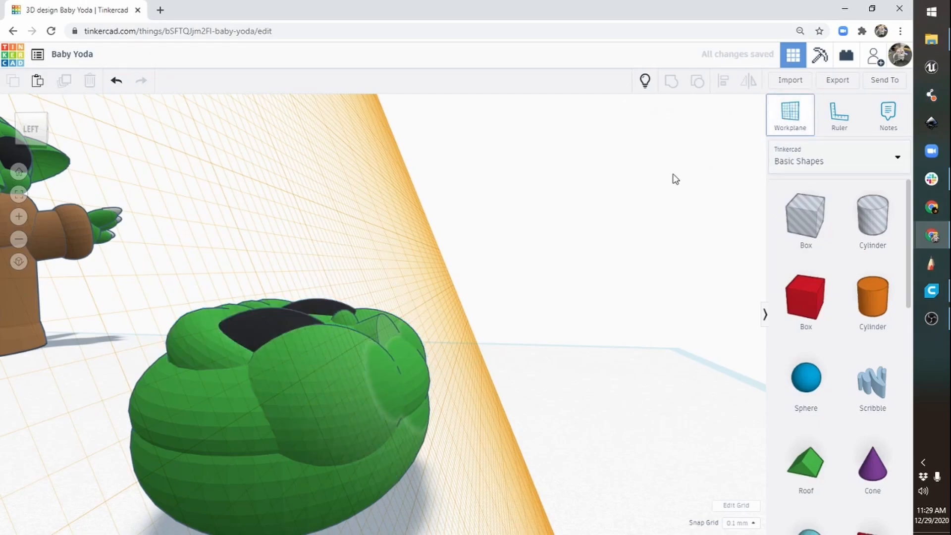
right_click_drag(679, 395, 503, 468)
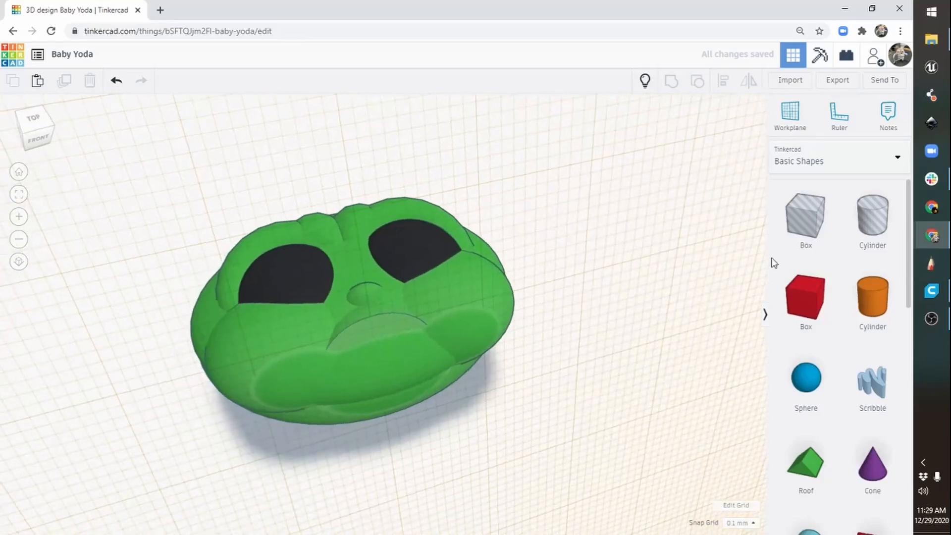
left_click(788, 126)
left_click(615, 285)
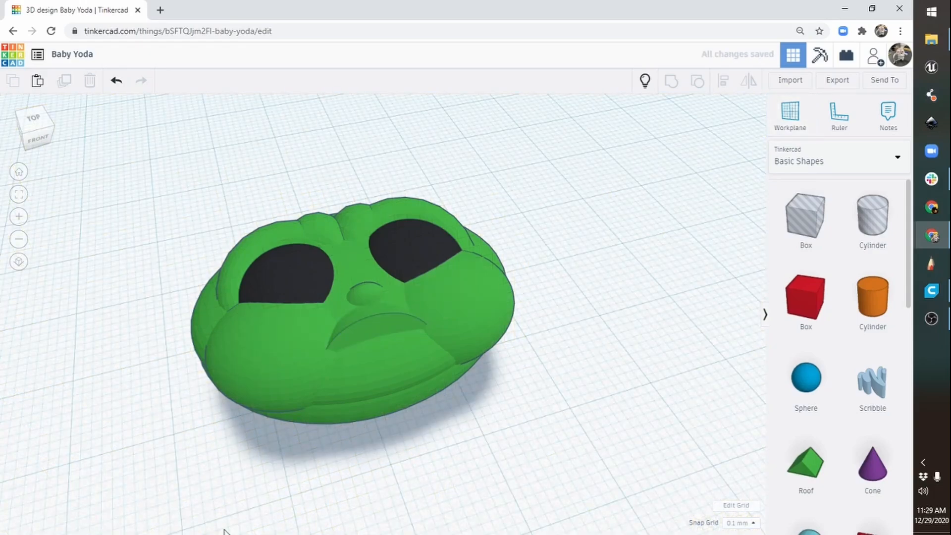
Duplicate the nose sphere and move the copy straight past the mouth edge onto the chin
right_click_drag(619, 356, 569, 442)
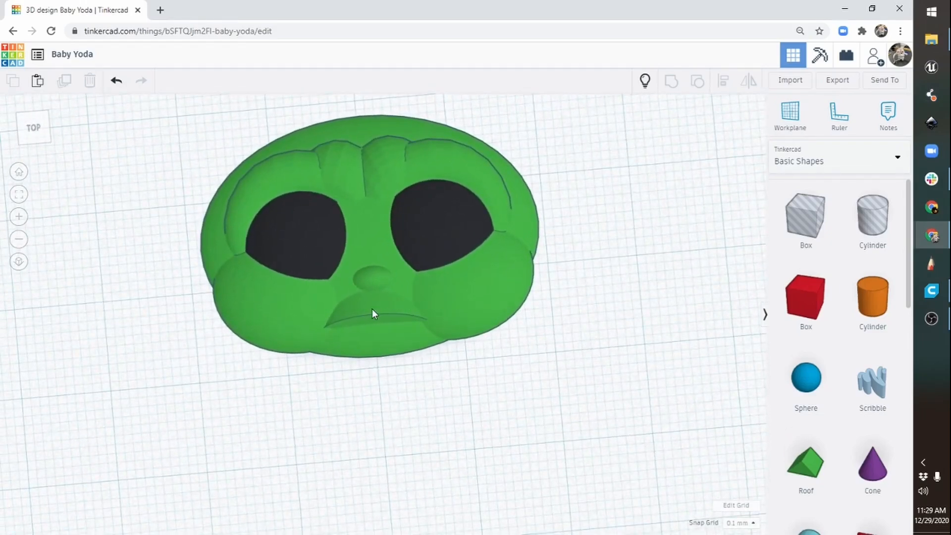
right_click_drag(422, 364, 347, 315)
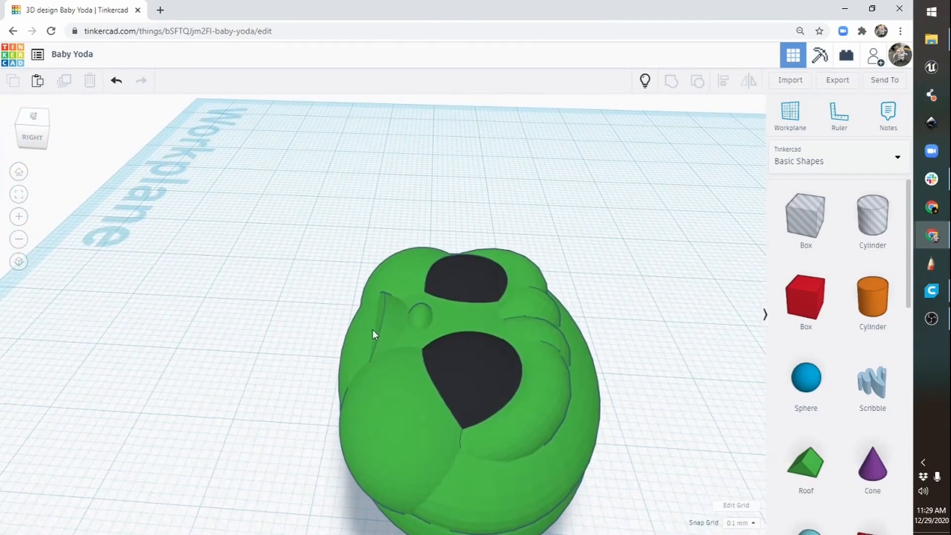
right_click_drag(323, 389, 369, 290)
left_click(370, 287)
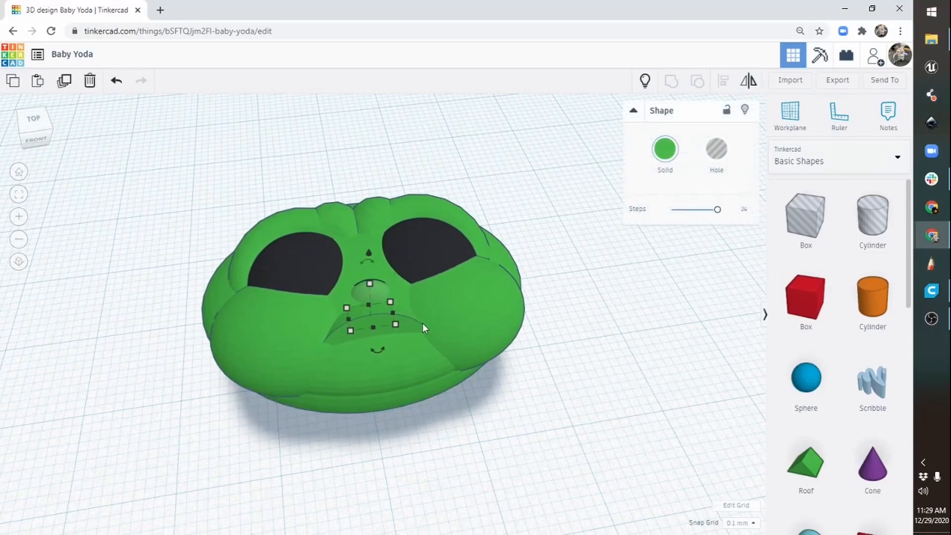
left_click(65, 82)
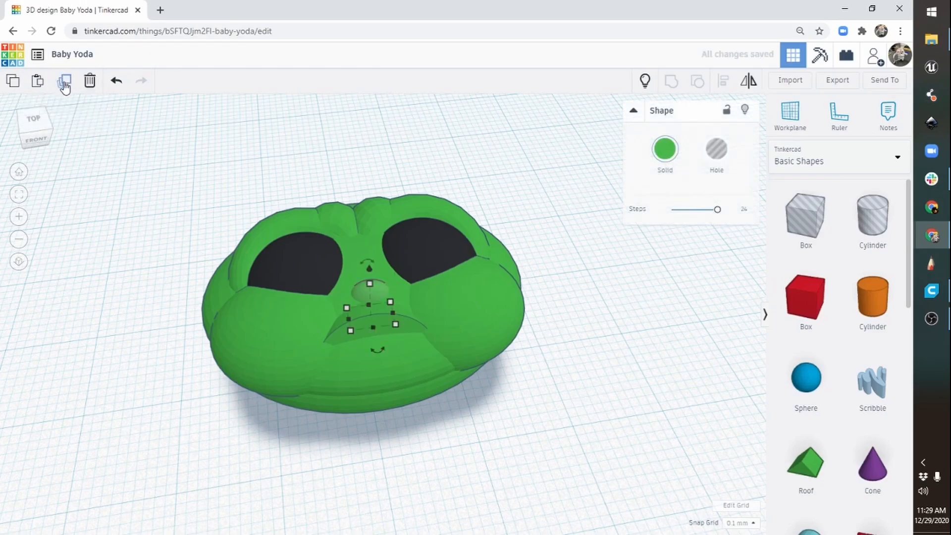
key("Down")
key("Down")
key("Down")
key("Down")
key("Down")
key("Down")
key("Down")
key("Down")
key("Down")
key("Down")
key("Down")
key("Down")
key("Down")
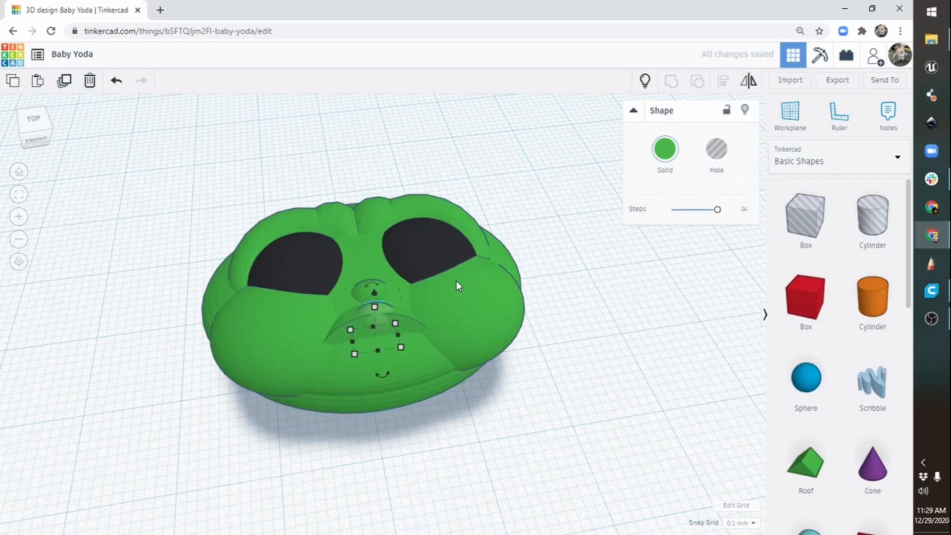
key("Down")
key("Down")
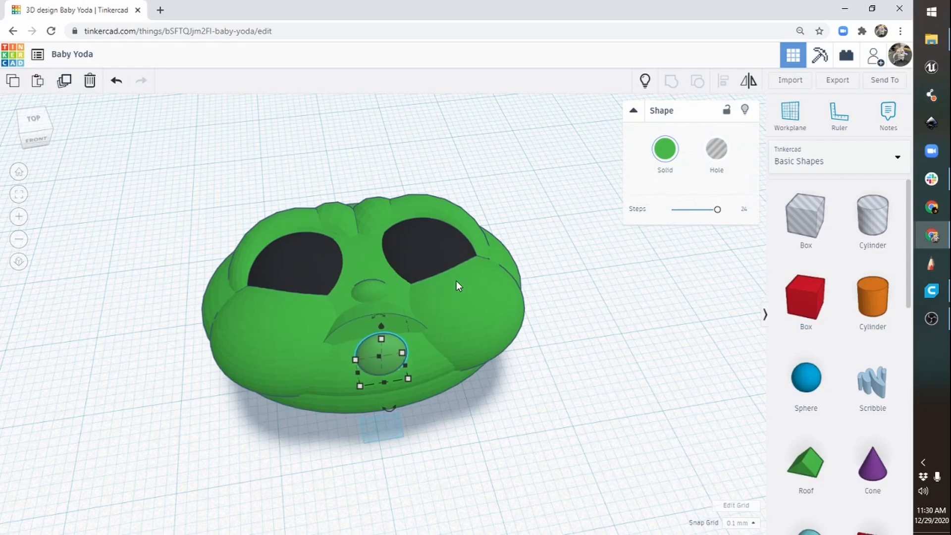
Stretch the duplicated sphere to about 4.3 mm between mouth and chin, and widen it along the mouth
right_click_drag(452, 248, 559, 297)
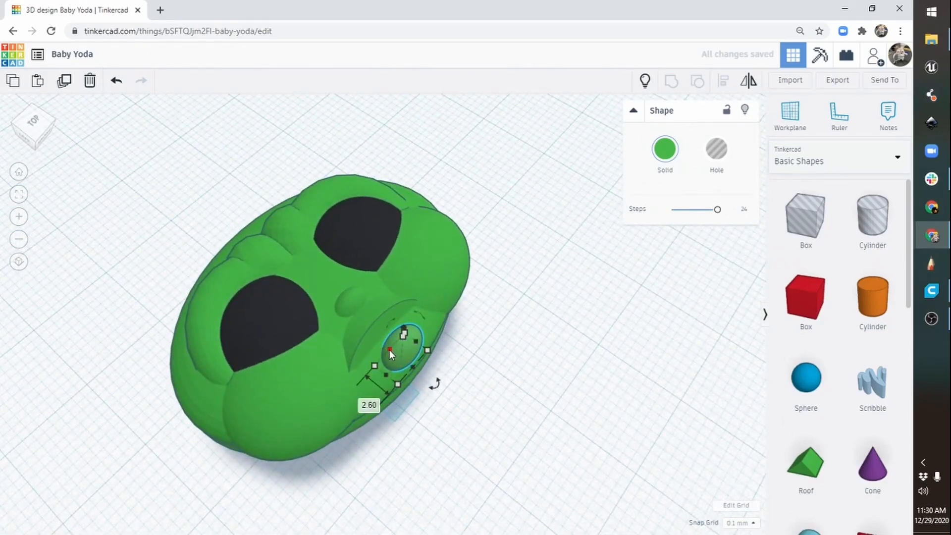
left_click_drag(389, 349, 378, 334)
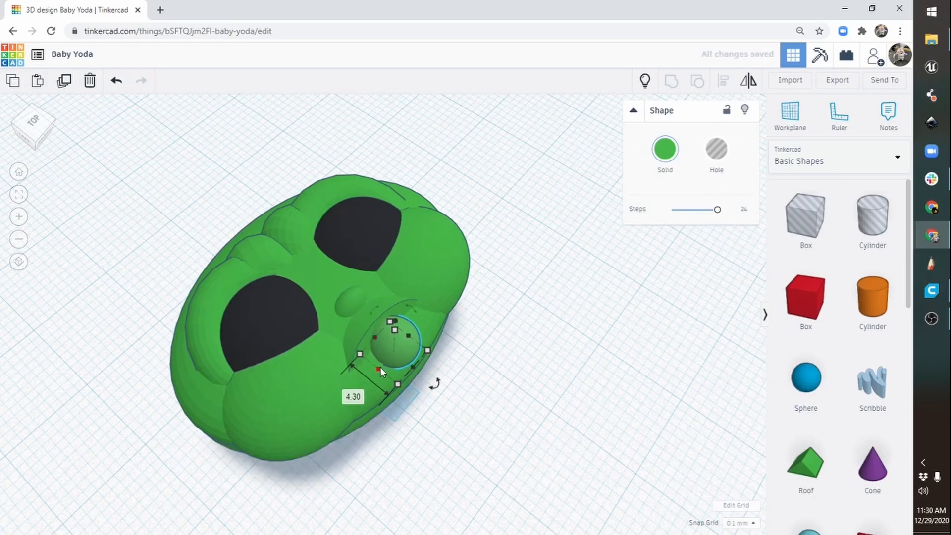
right_click_drag(501, 348, 471, 306)
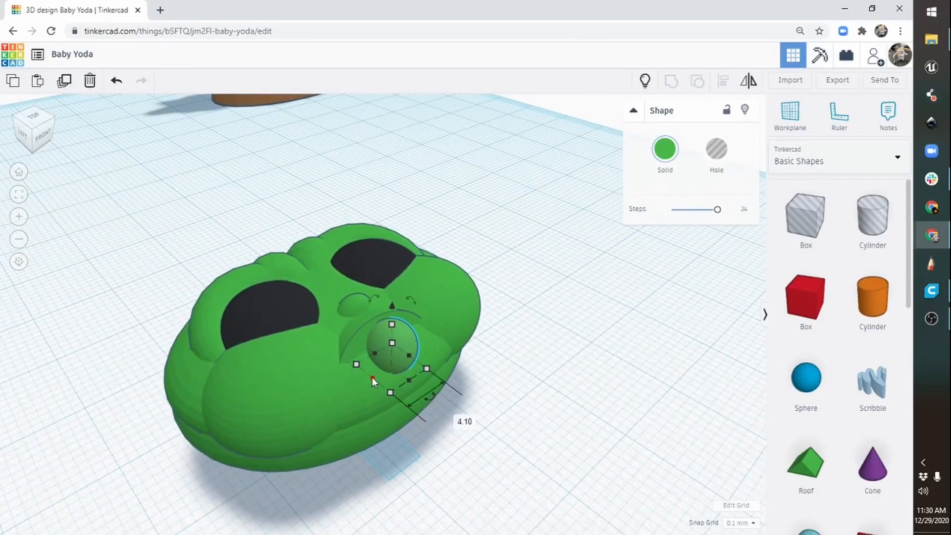
left_click_drag(372, 378, 359, 386)
Sink the widened lower-lip sphere about 2.3 mm into the head and increase its height slightly
left_click_drag(393, 307, 391, 327)
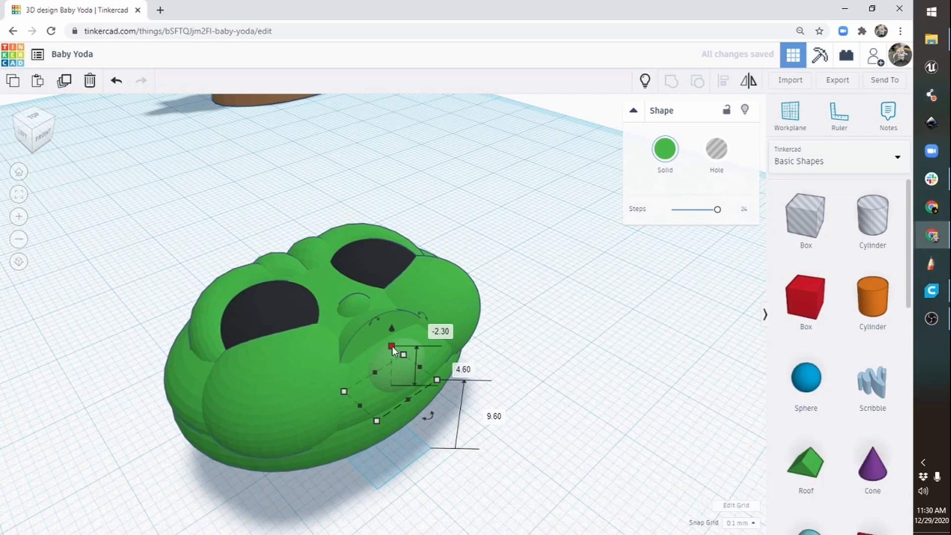
left_click_drag(394, 346, 393, 337)
right_click_drag(511, 325, 228, 401)
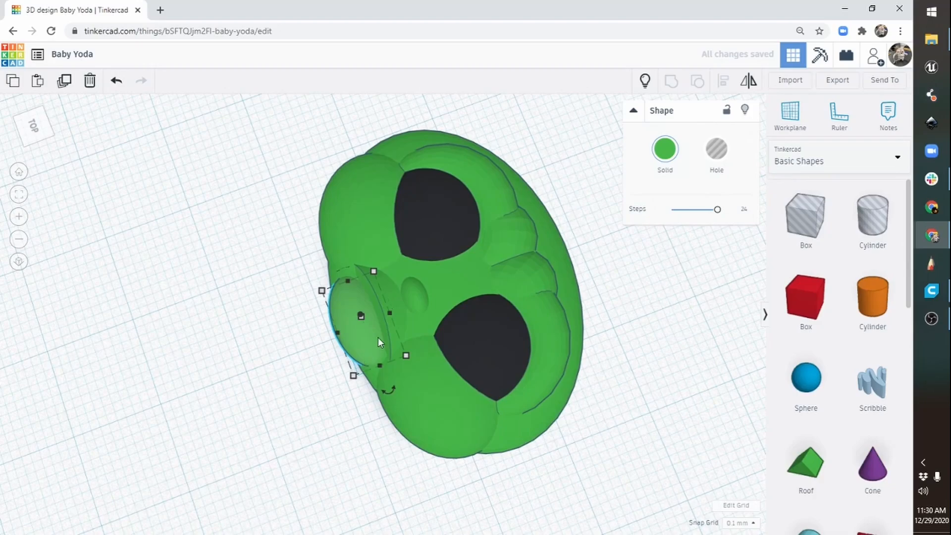
Stretch the lower-lip sphere to about 7.37 mm from the chin toward the nose
left_click_drag(392, 314, 408, 300)
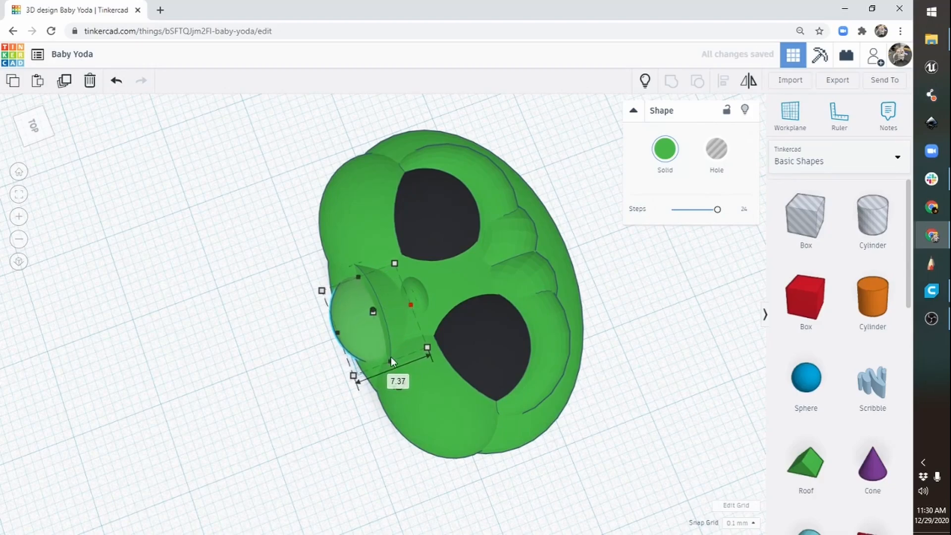
right_click_drag(391, 357, 426, 349)
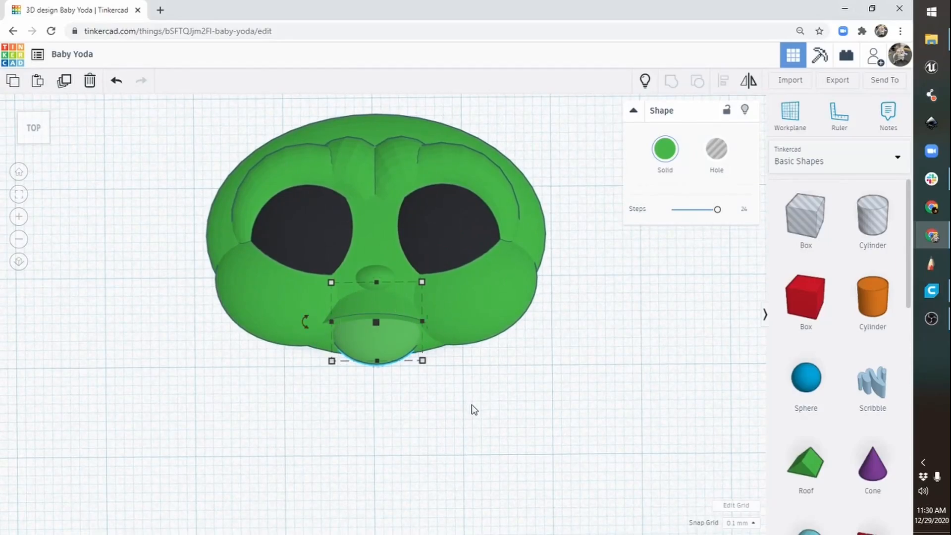
right_click_drag(471, 389, 527, 331)
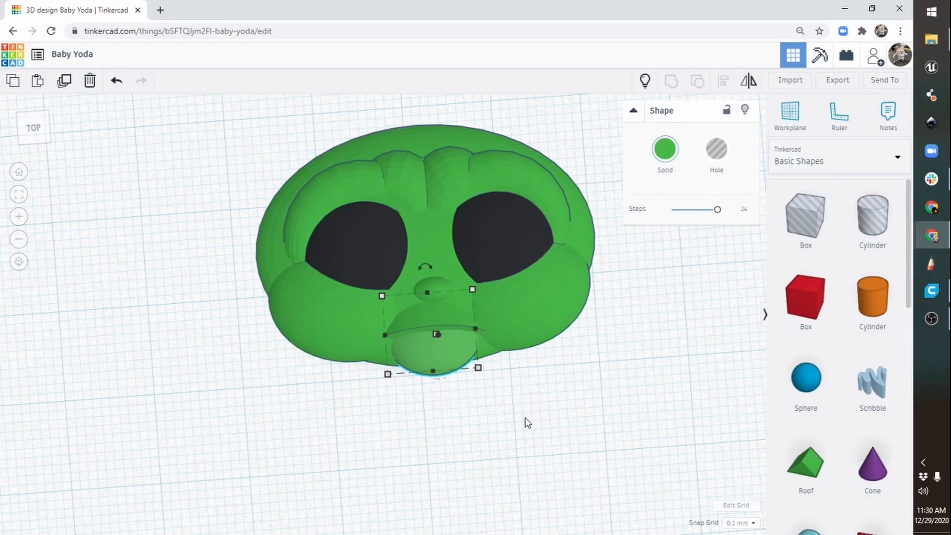
right_click_drag(543, 394, 447, 306)
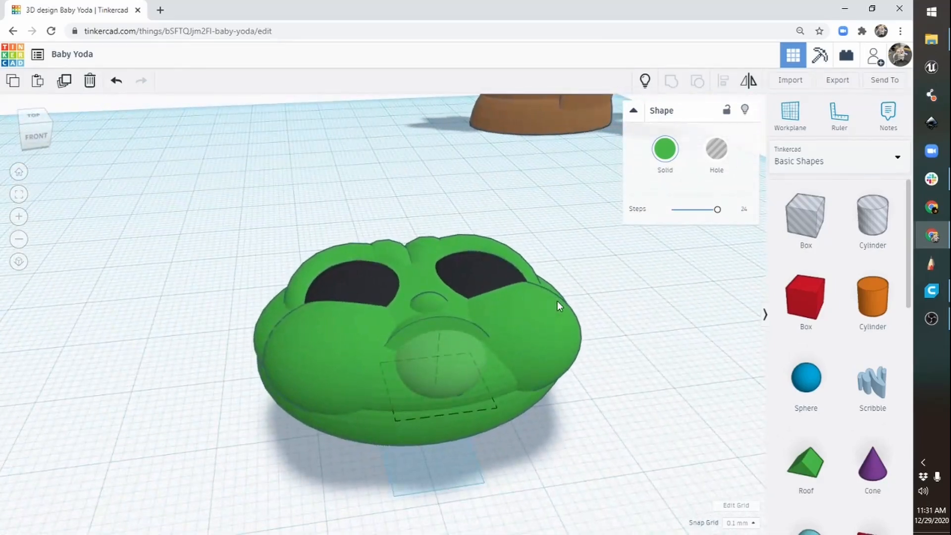
right_click_drag(557, 301, 543, 424)
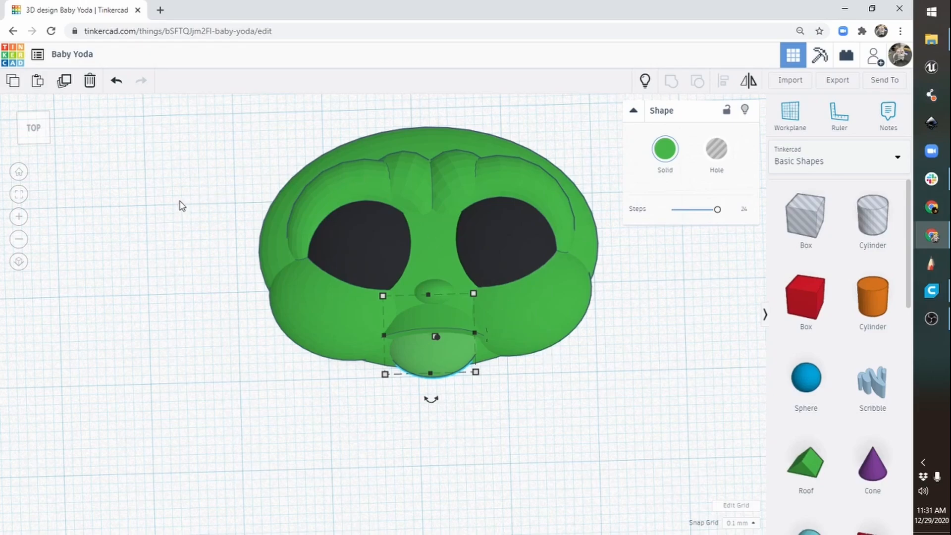
right_click_drag(314, 433, 322, 349)
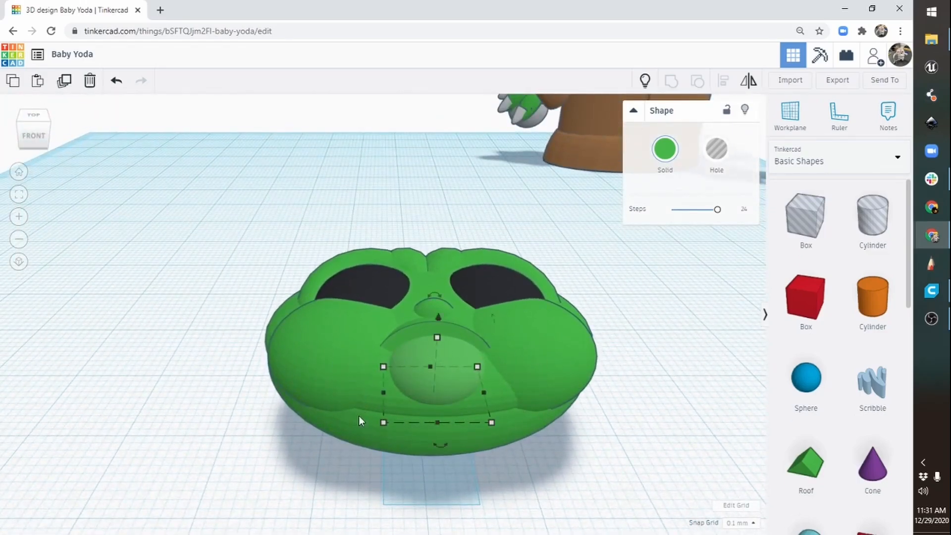
Unlock the two locked head spheres, and leave all the other head shapes unlocked for editing
left_click(367, 435)
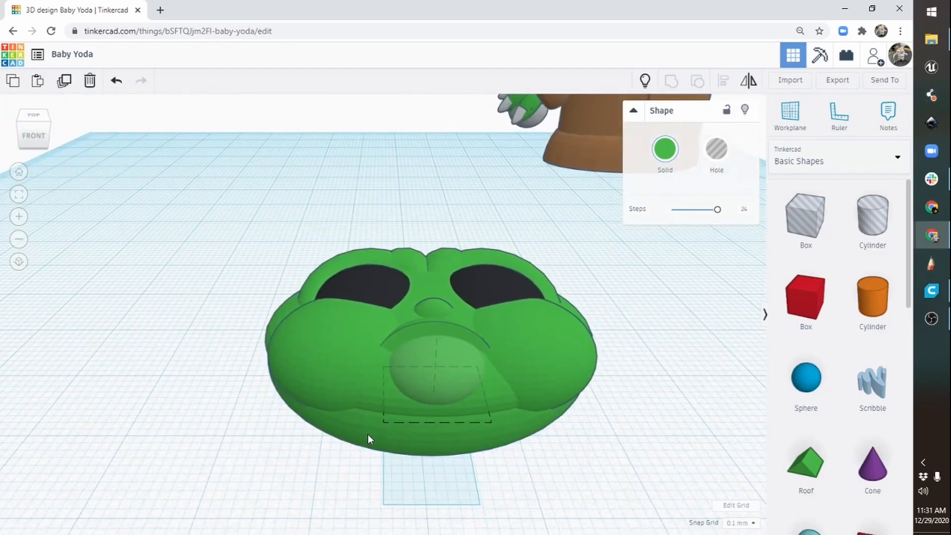
left_click(385, 405, "shift")
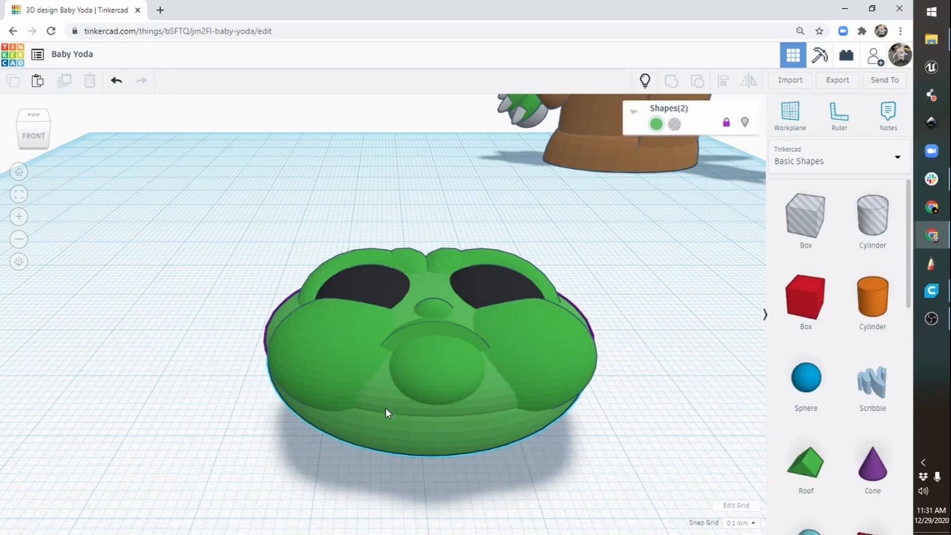
left_click(727, 125)
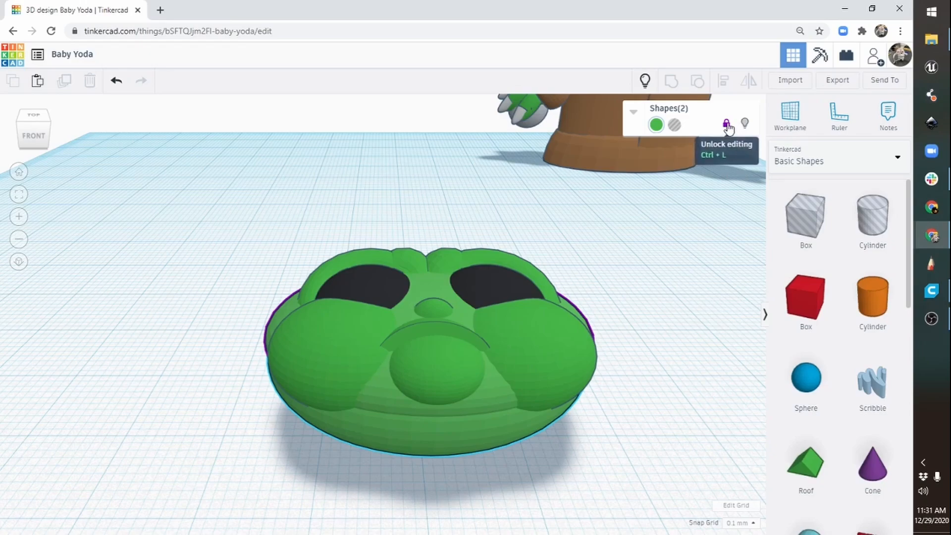
left_click(728, 125)
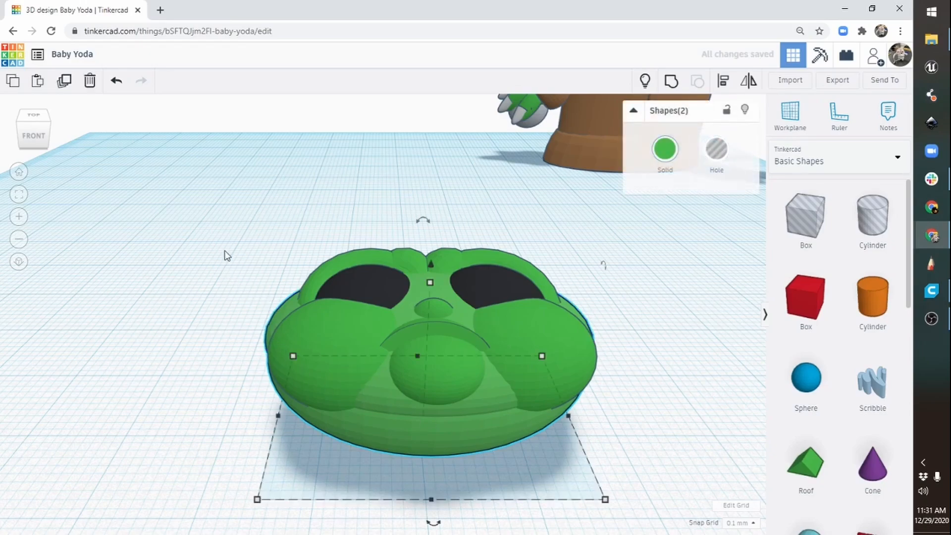
left_click_drag(223, 244, 477, 456)
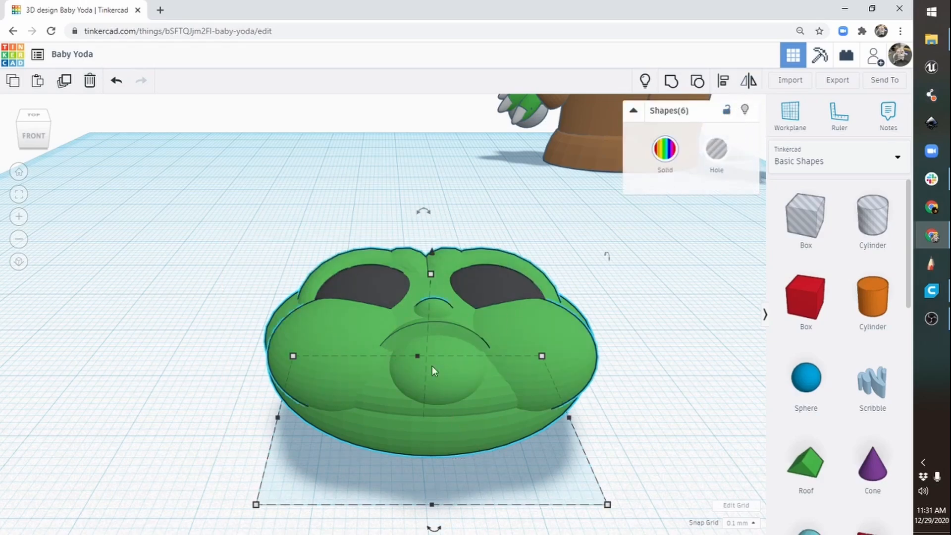
left_click(727, 110)
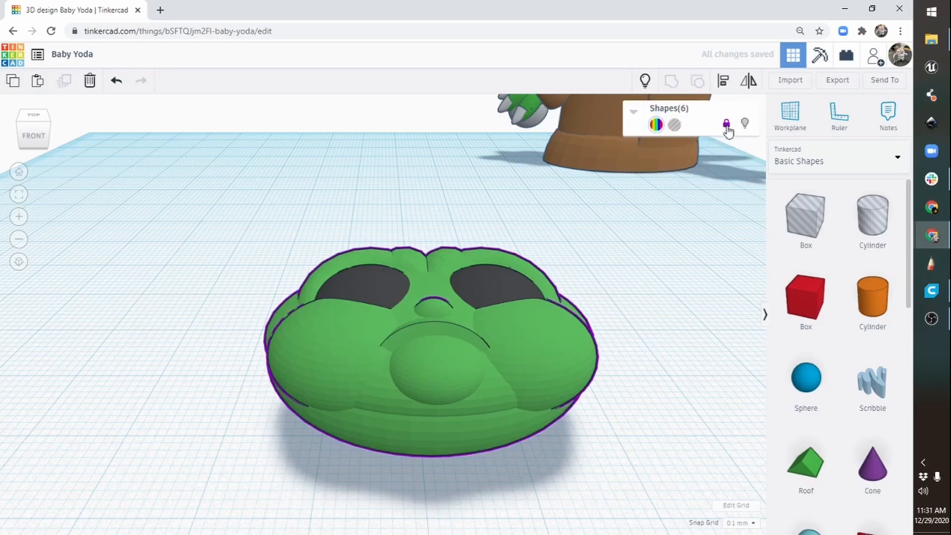
left_click(726, 125)
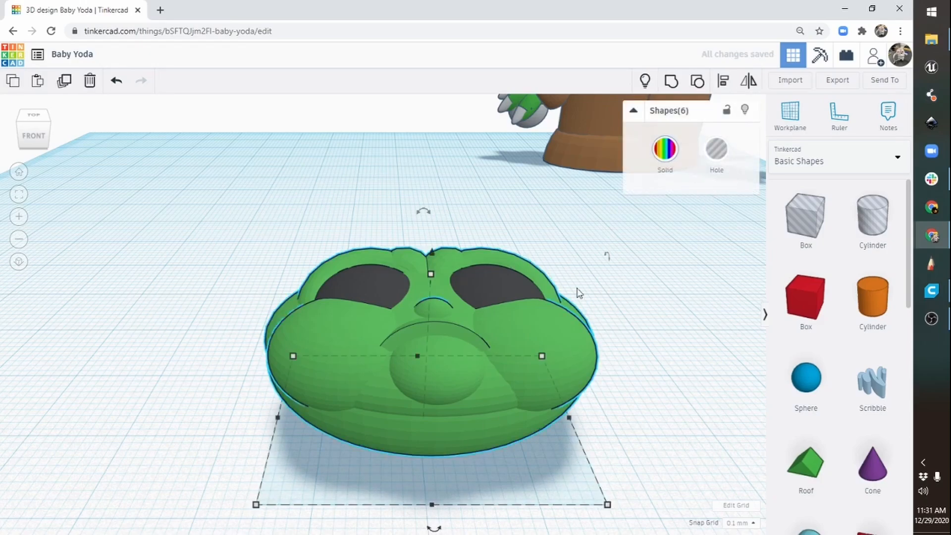
left_click(663, 342)
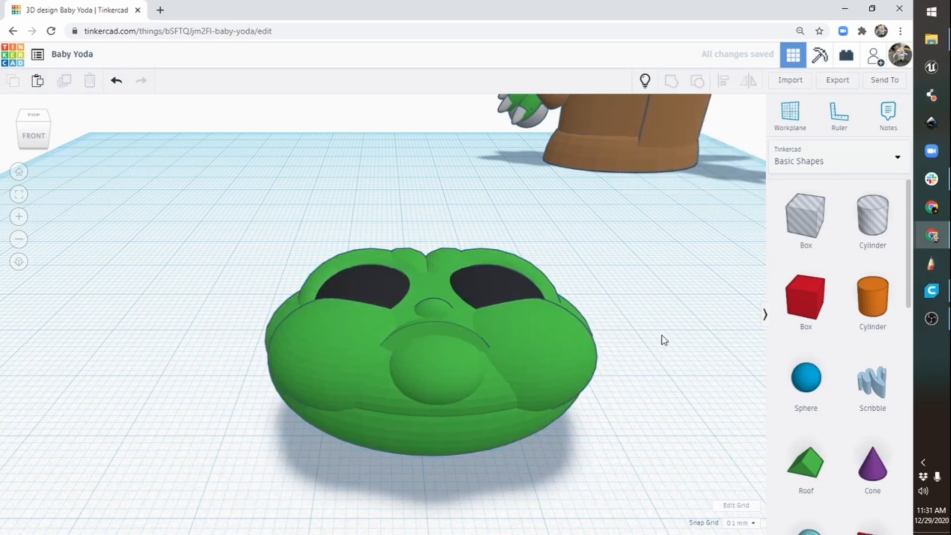
Duplicate the lower head sphere and shift the copy straight left in top view until its near edge just overlaps the face's outer side
right_click_drag(654, 285, 642, 323)
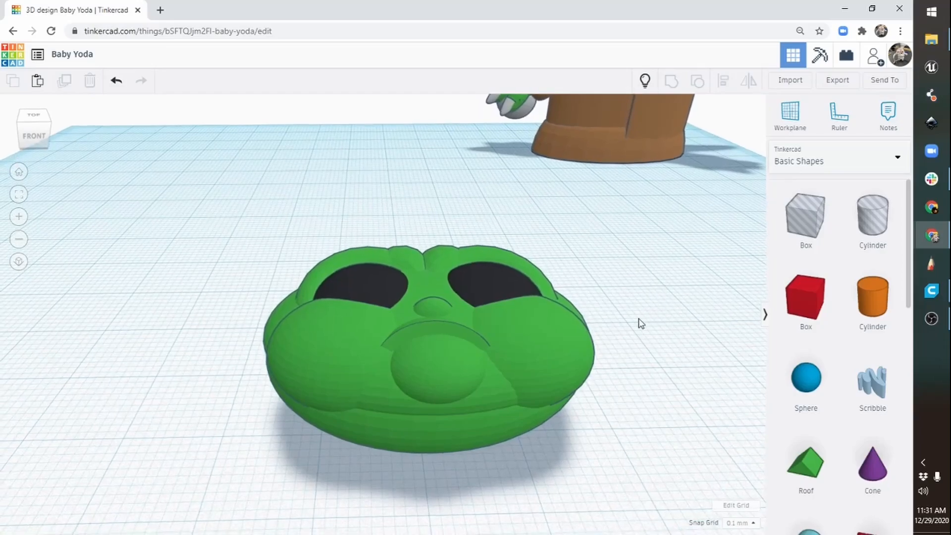
left_click(396, 436)
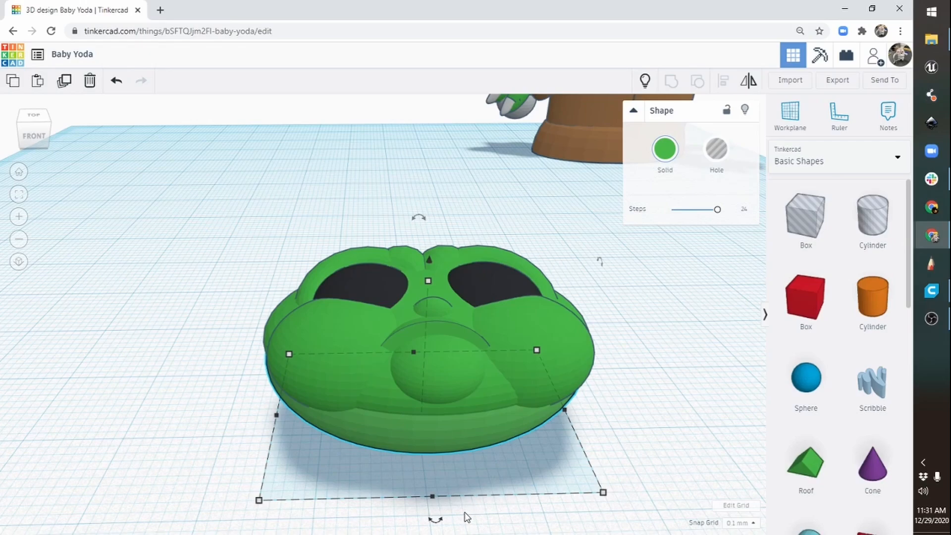
left_click(64, 81)
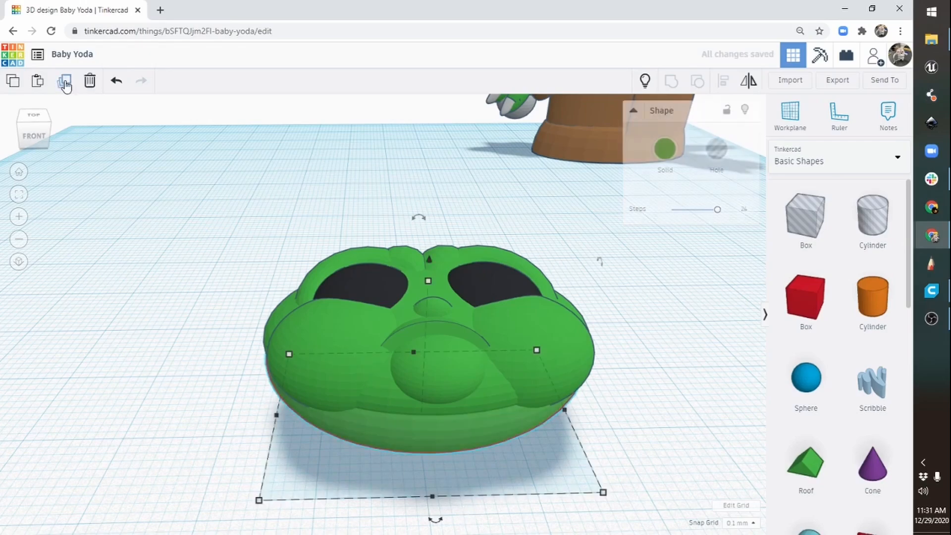
right_click_drag(513, 191, 511, 329)
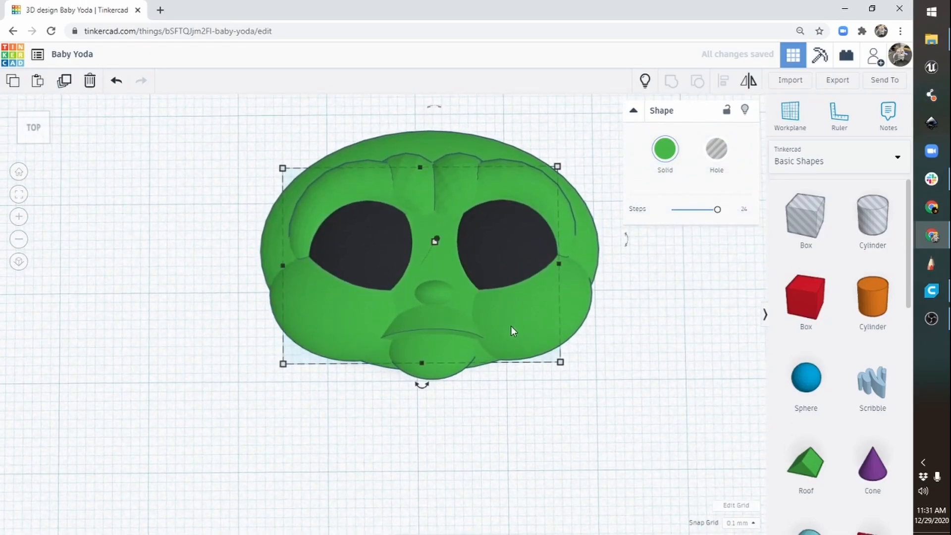
key("Left")
key("Left")
key("Left")
key("Left")
key("Left")
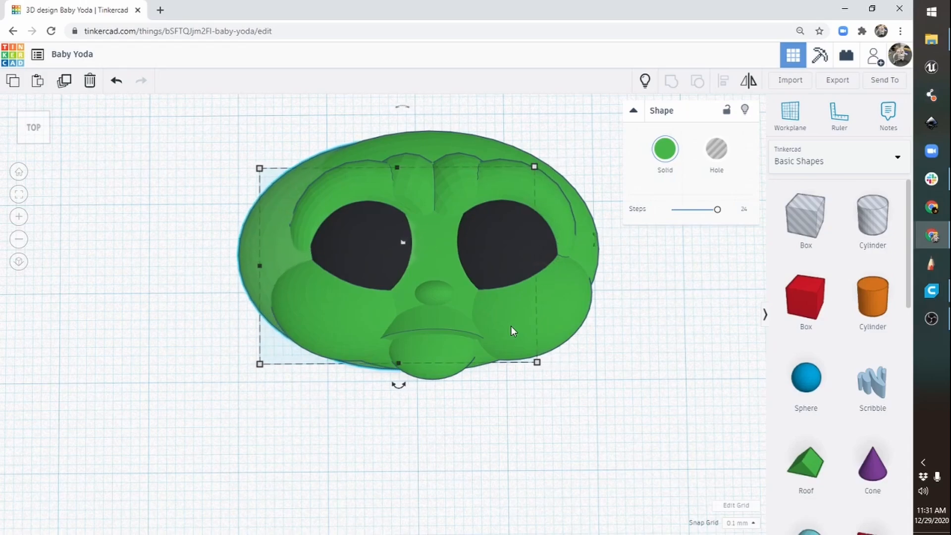
key("Left")
key("Left")
key("Left")
key("Left")
key("Left")
key("Left")
key("Left")
key("Left")
key("Left")
key("Left")
key("Left")
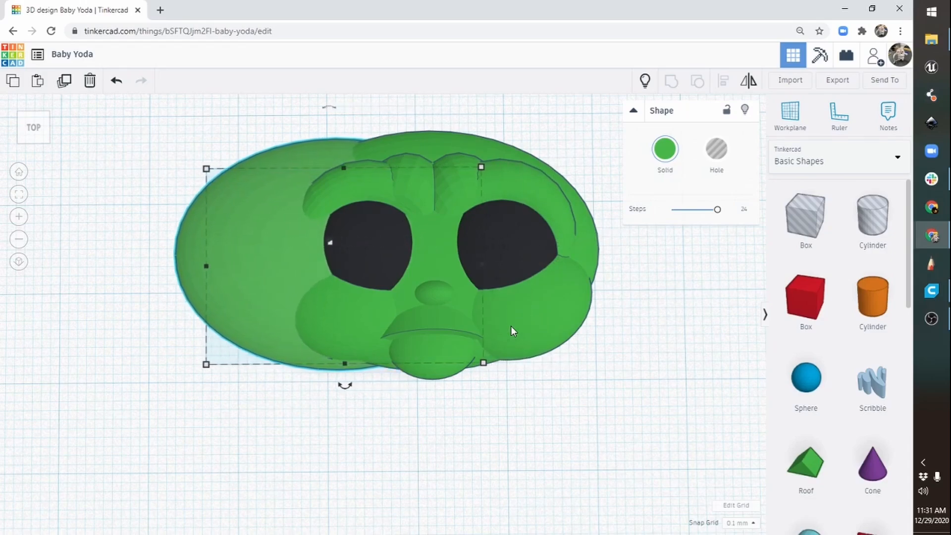
key("Left")
key("Left")
key("Left")
key("Left")
key("Left")
key("Left")
key("Left")
key("Left")
key("Left")
key("Left")
key("Left")
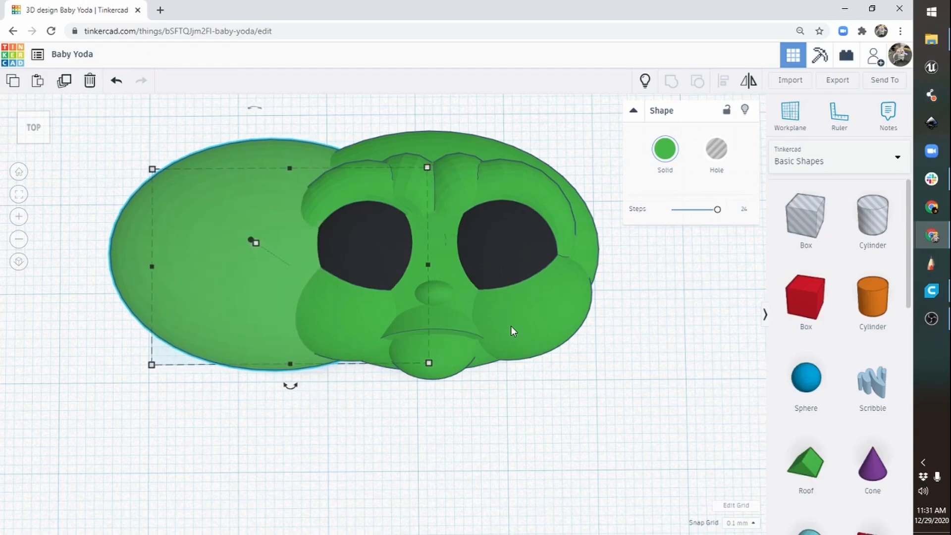
key("Left")
key("Left")
key("Left")
key("Left")
key("Left")
key("Left")
key("Left")
key("Left")
key("Left")
key("Left")
key("Left")
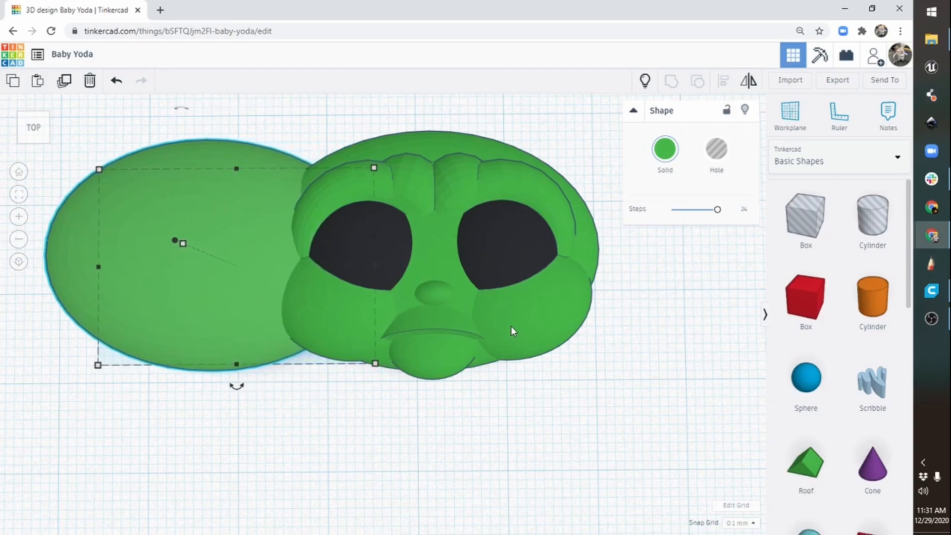
key("Left")
key("Left")
key("Left")
key("Left")
key("Left")
key("Left")
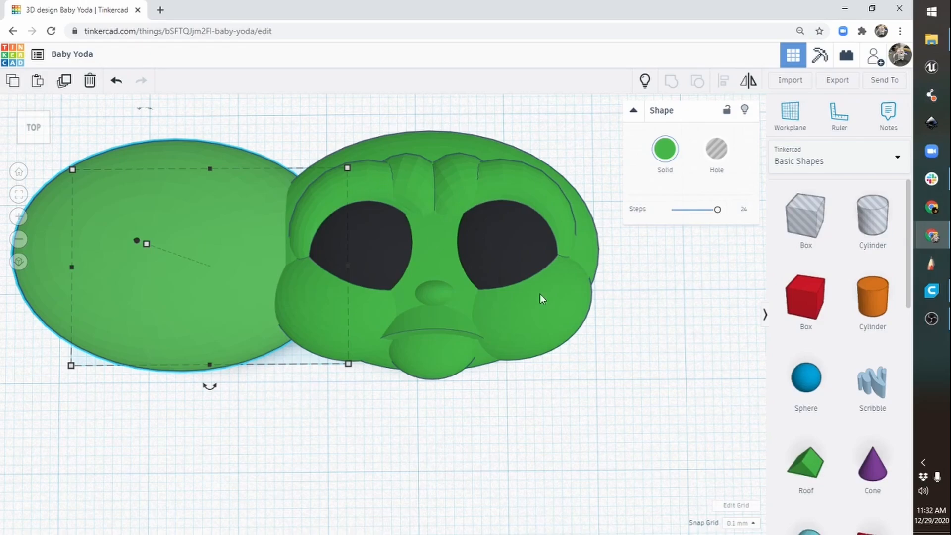
Set the snap grid to 1.0 mm and shift the duplicated head sphere about 1.3 mm farther from the face
left_click(750, 524)
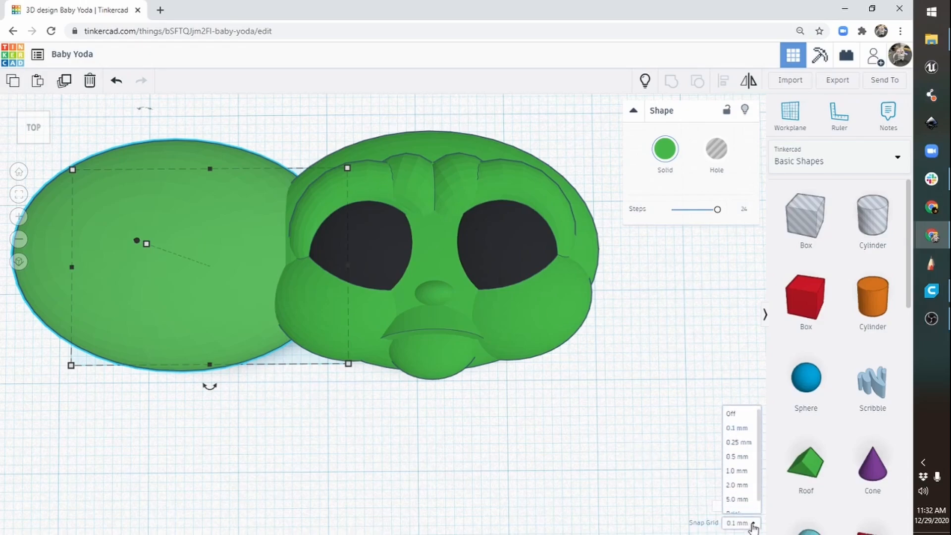
left_click(743, 473)
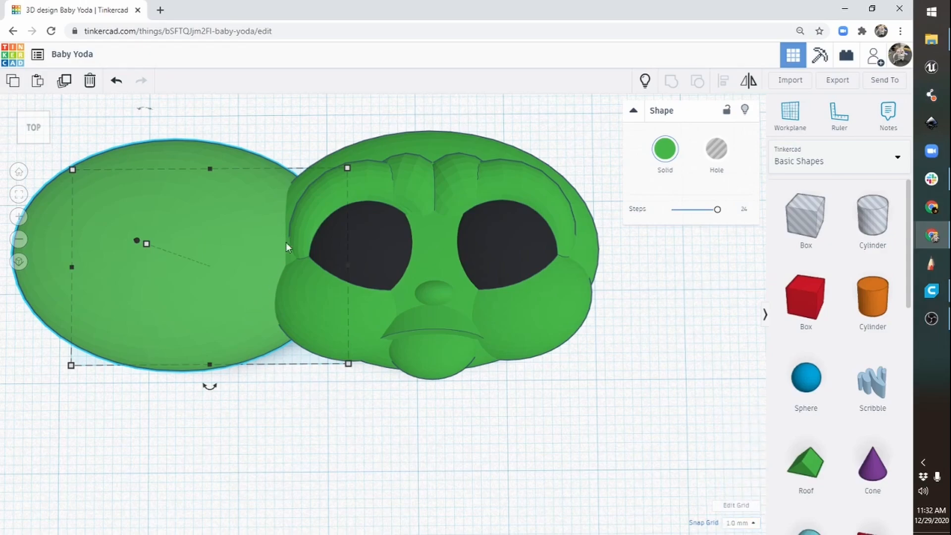
left_click_drag(218, 230, 212, 236)
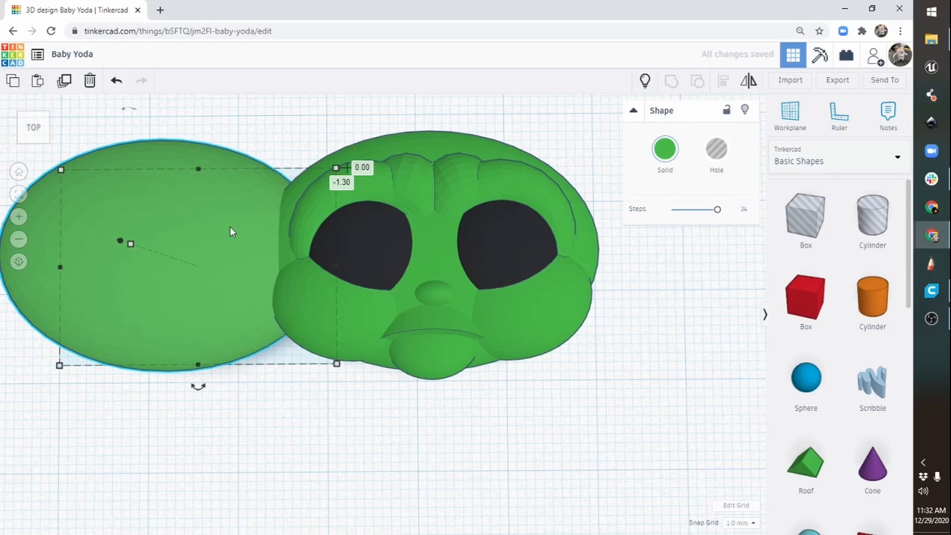
Stretch the duplicated head sphere lengthwise to 52 mm, extending its inner end across the face
middle_click_drag(545, 334, 552, 383)
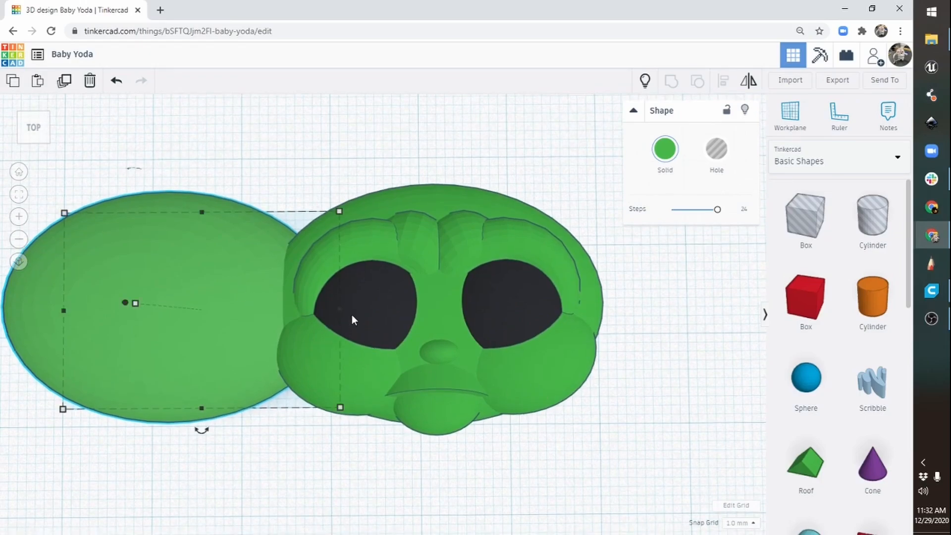
left_click_drag(342, 308, 528, 304)
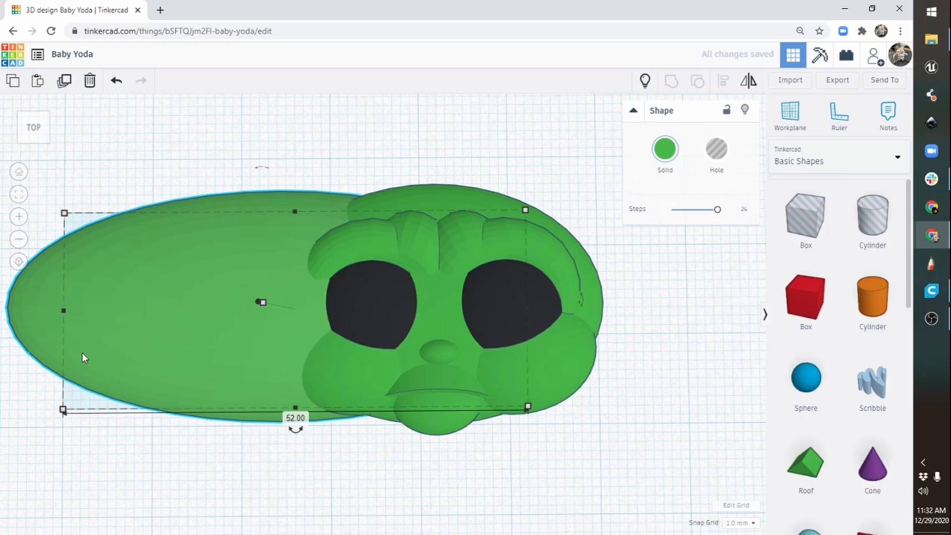
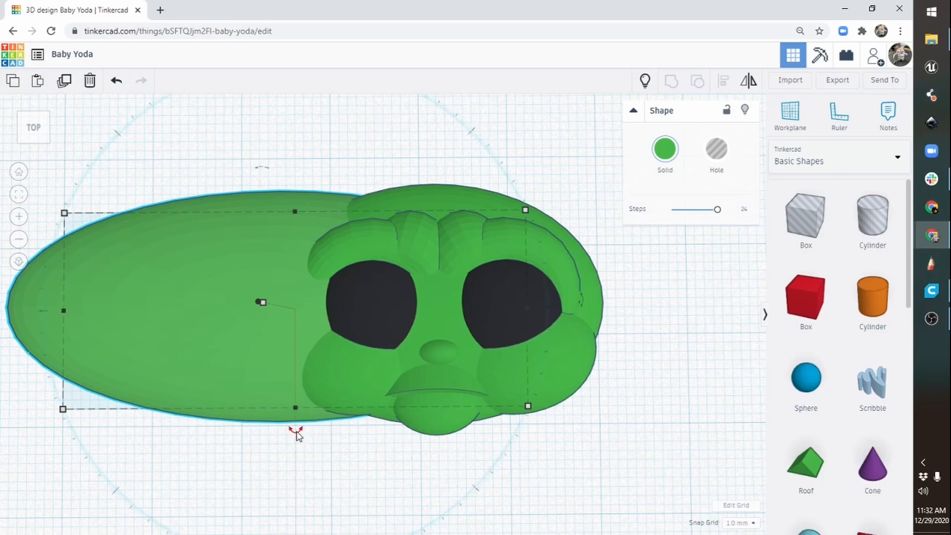
middle_click_drag(367, 446, 463, 329)
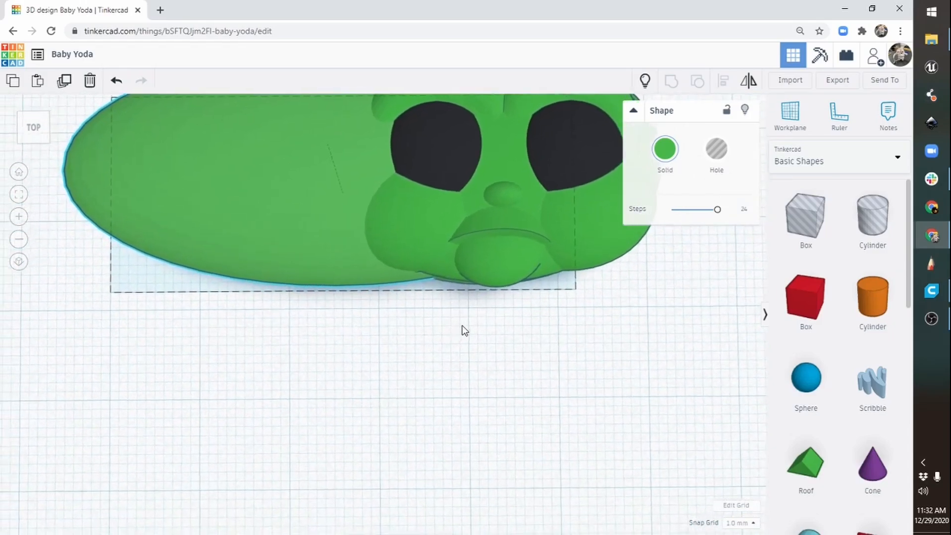
left_click_drag(344, 312, 318, 338)
mouse_move(478, 251)
middle_mouse_down()
mouse_move(474, 355)
mouse_move(482, 254)
middle_mouse_up()
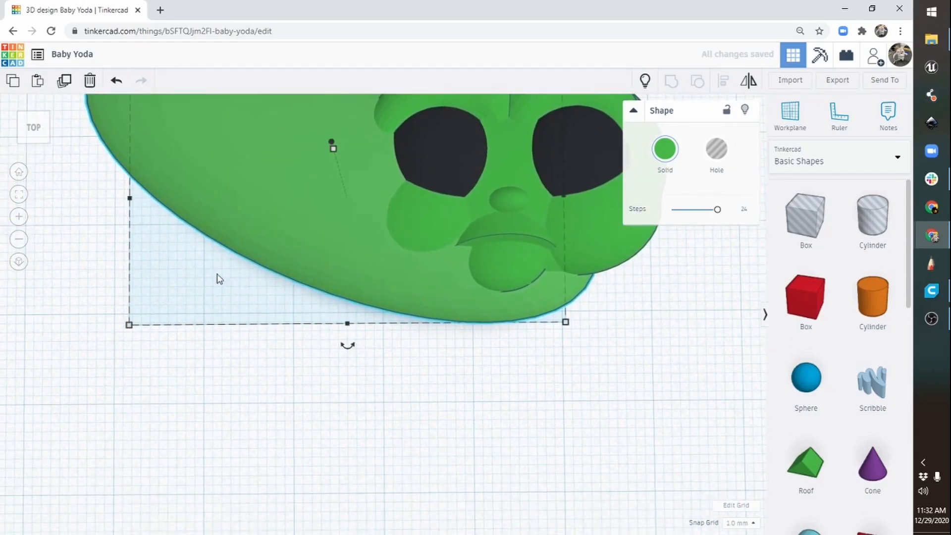
left_click(117, 81)
Rotate the stretched sphere slightly clockwise in top view so that its outer end tilts up toward brow level
left_click(19, 243)
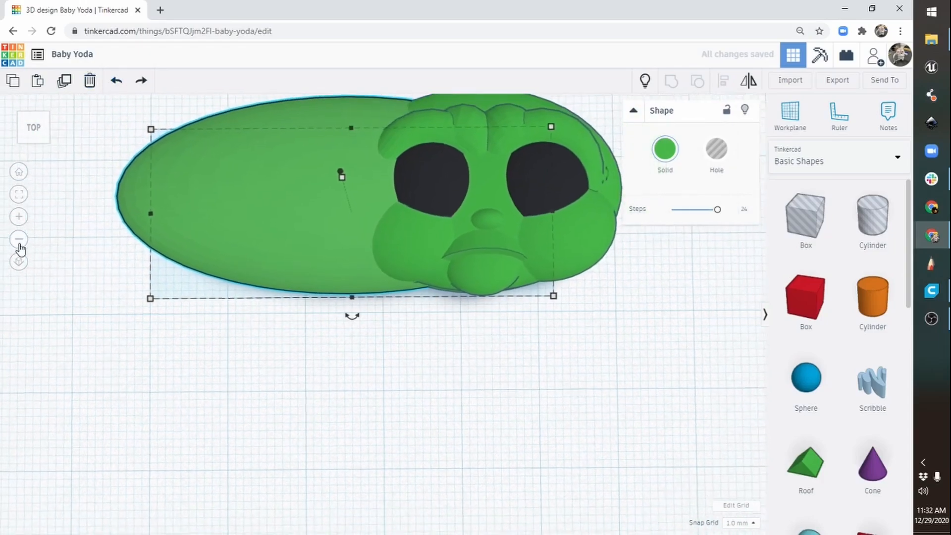
left_click(19, 242)
left_click(19, 242)
left_click(19, 242)
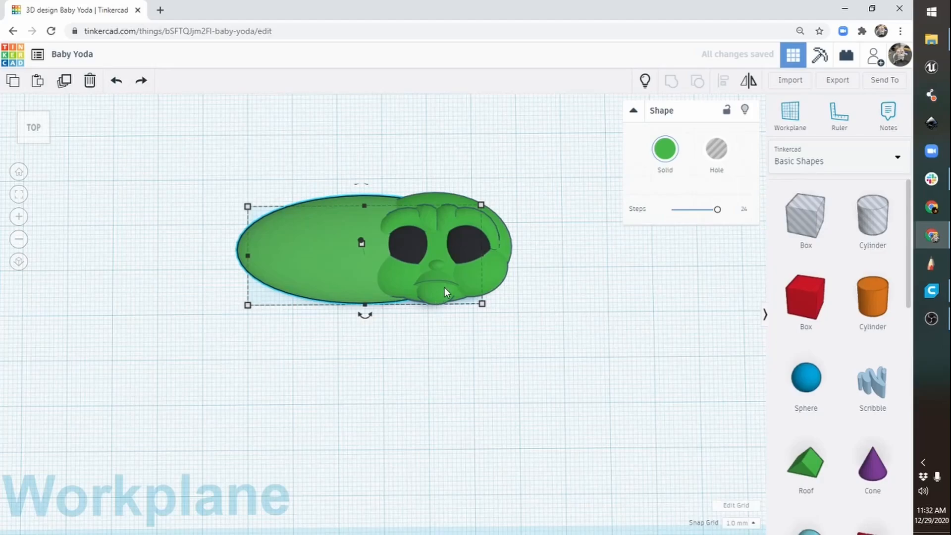
middle_click_drag(470, 302, 496, 354)
mouse_move(389, 367)
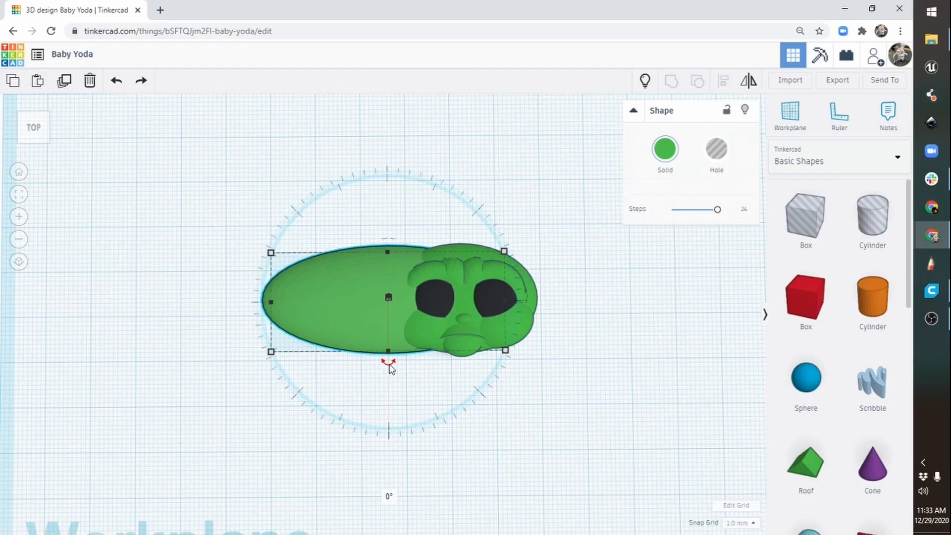
left_click_drag(389, 366, 361, 459)
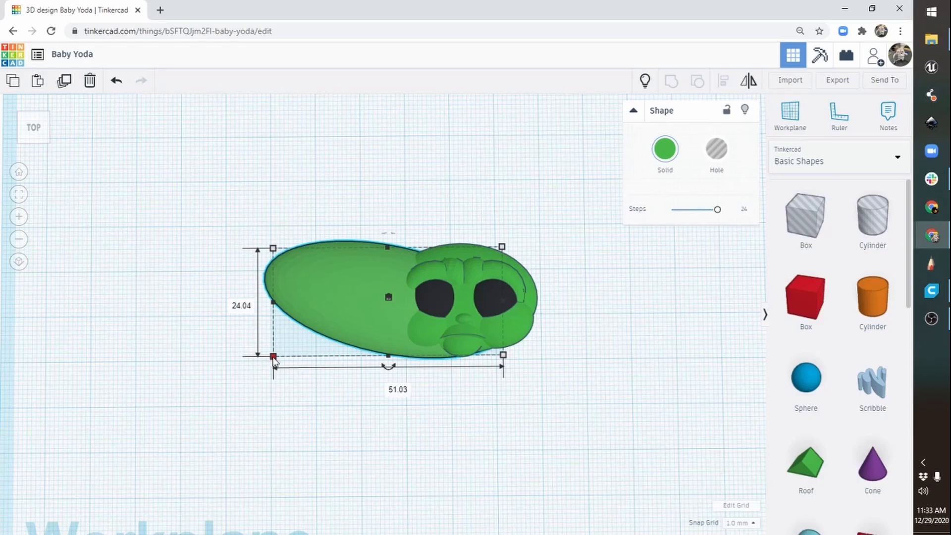
Shrink the stretched ear sphere to about 43.5 mm by 18 mm and reposition it beside the face with its inner end overlapping the head
left_click_drag(274, 357, 298, 344)
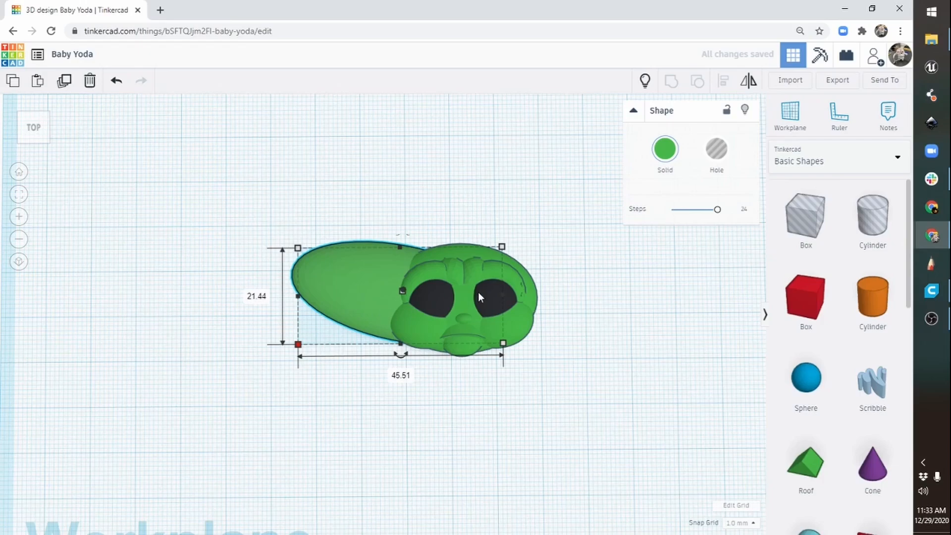
mouse_move(358, 277)
left_mouse_down()
mouse_move(347, 275)
mouse_move(346, 290)
left_mouse_up()
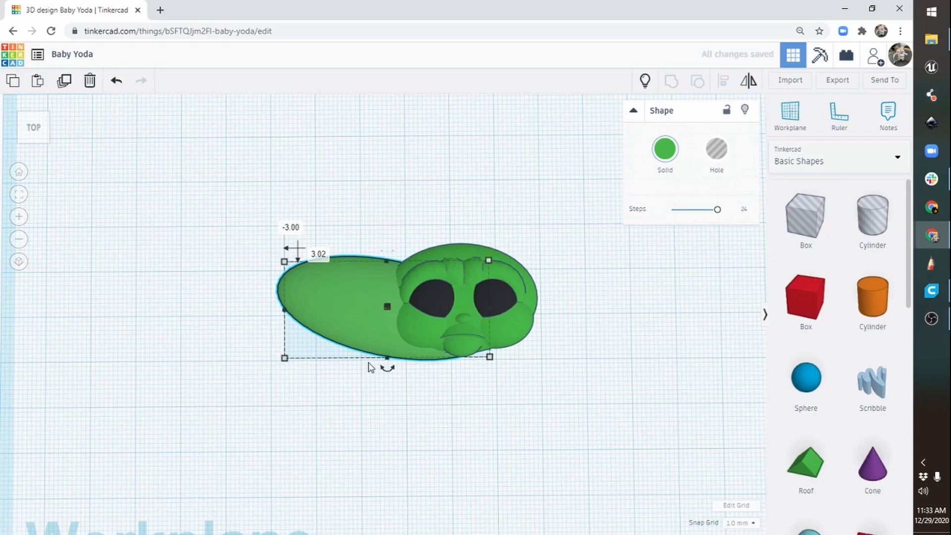
left_click_drag(284, 357, 293, 338)
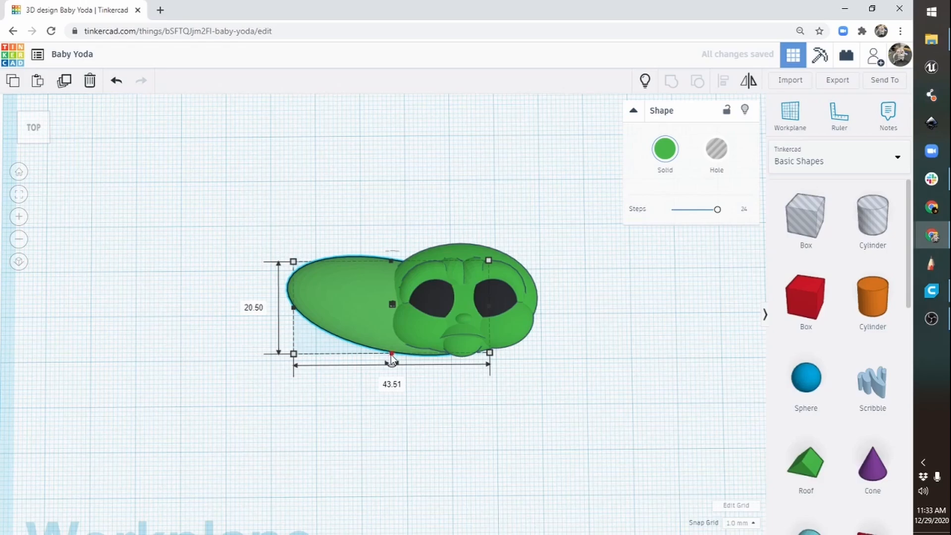
left_click_drag(392, 355, 391, 343)
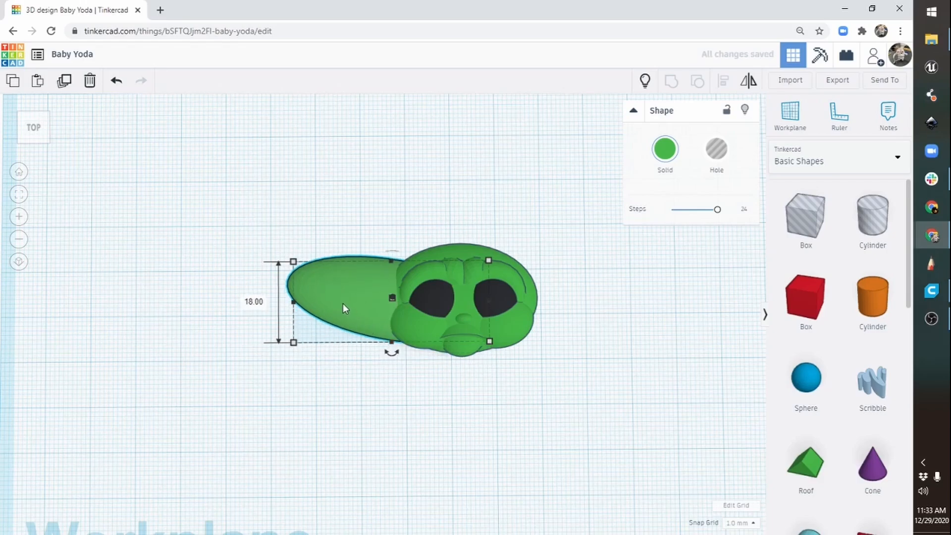
left_click_drag(343, 303, 340, 300)
Flatten the ear sphere by lowering its height from above until its cross-section is a low oval
right_click_drag(350, 397, 659, 270)
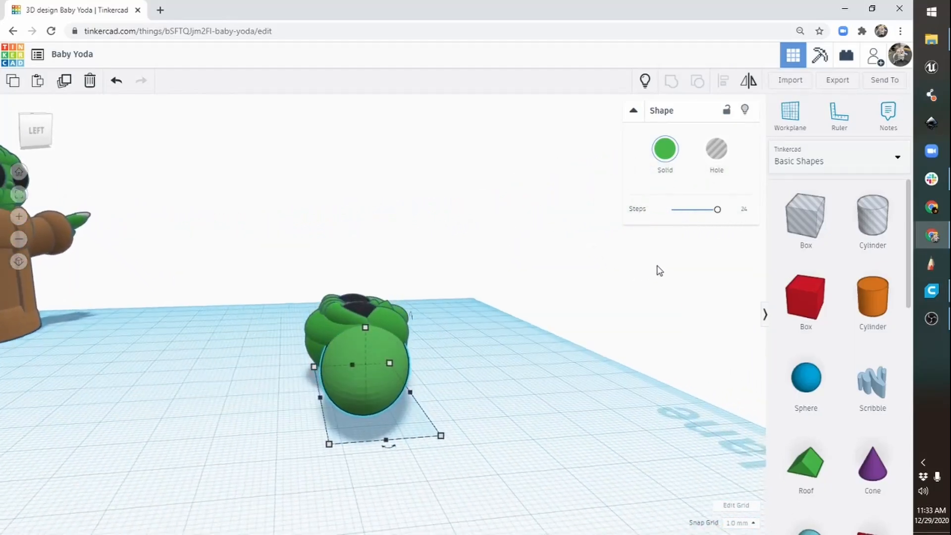
mouse_move(365, 328)
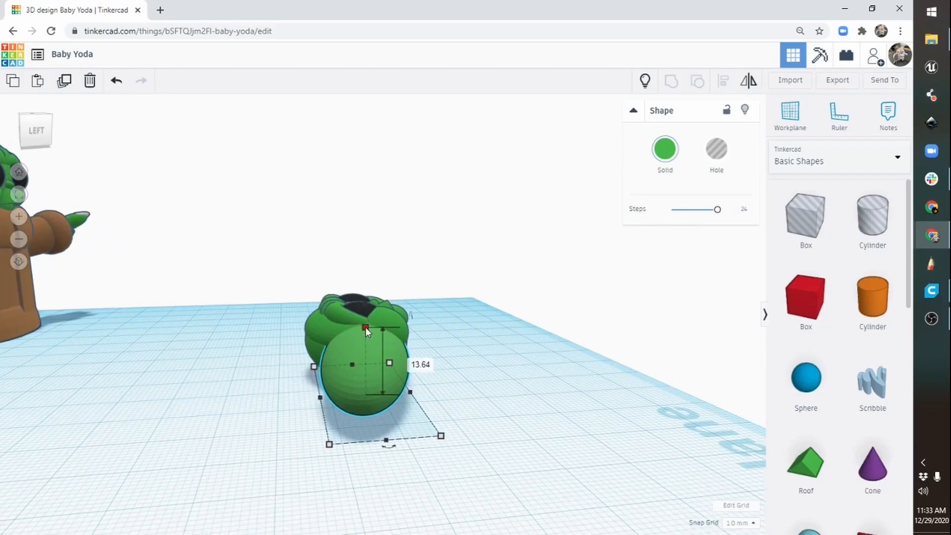
left_click_drag(366, 328, 367, 344)
right_click_drag(498, 321, 379, 376)
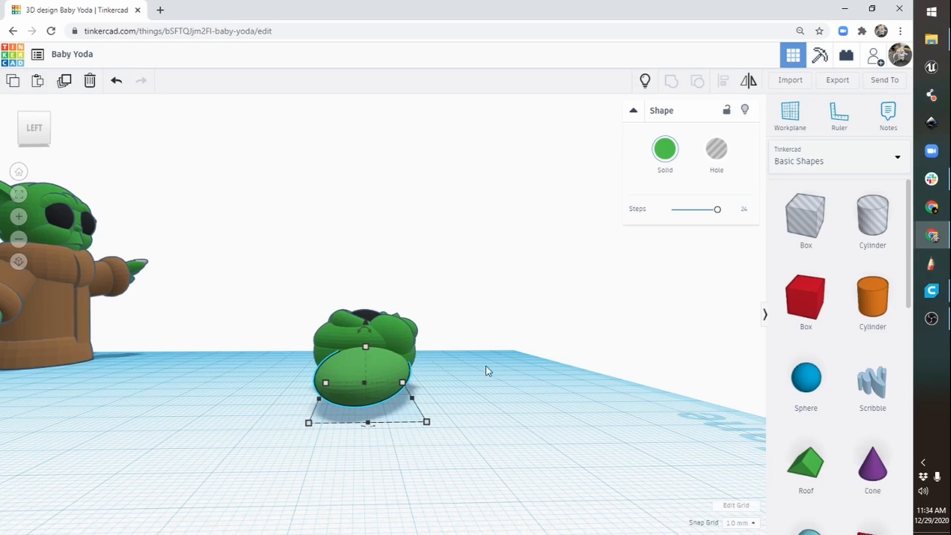
right_click_drag(486, 366, 384, 452)
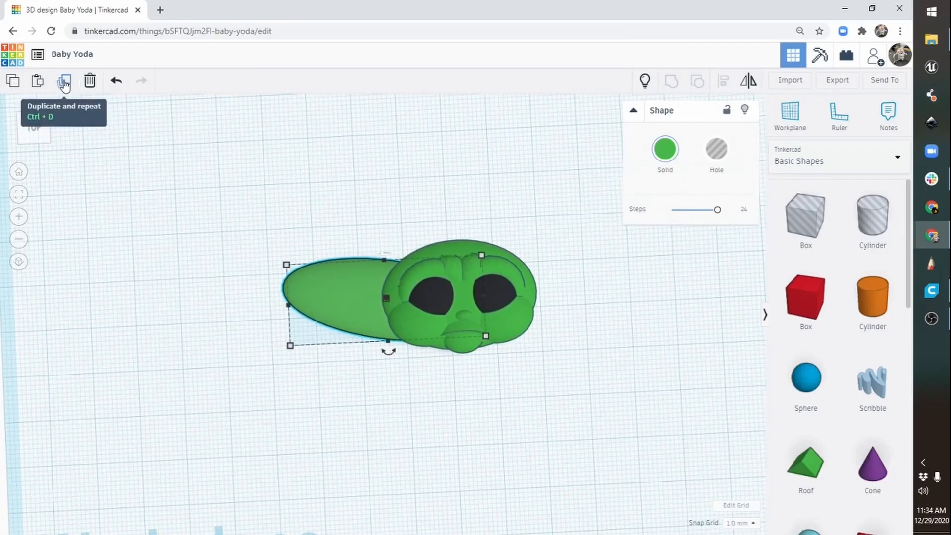
Duplicate the ear, turn the copy into a hole, and shift it 2 mm toward the chin and 3 mm outward
left_click(64, 82)
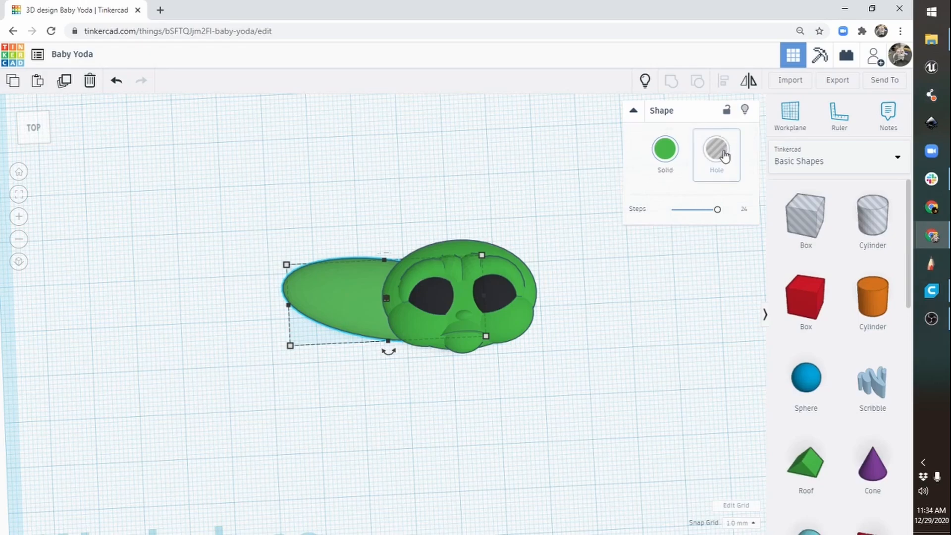
left_click(721, 152)
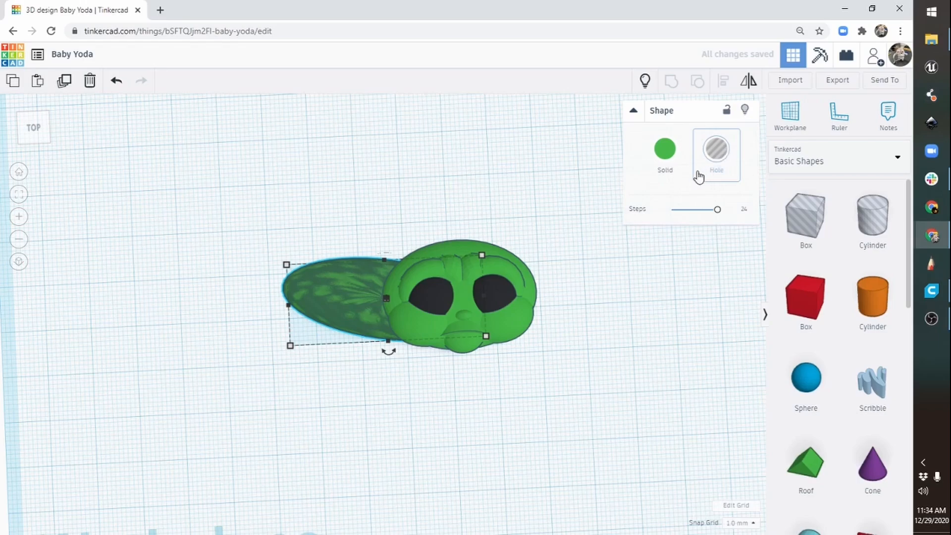
key("Down")
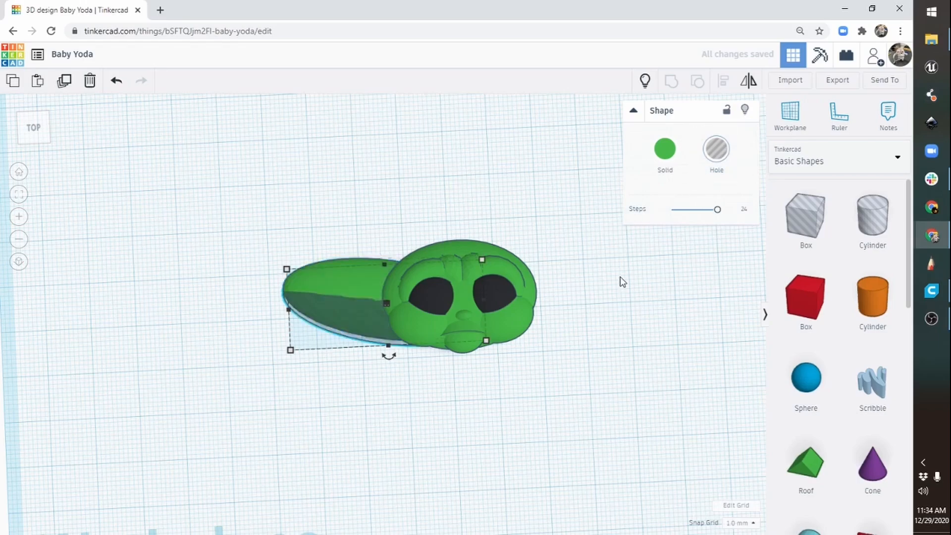
key("Down")
key("Left")
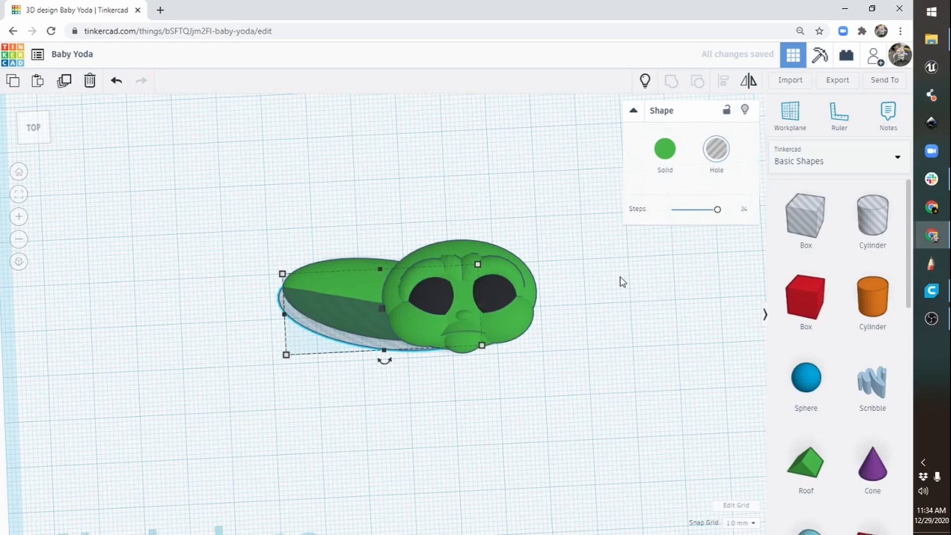
key("Left")
key("Left")
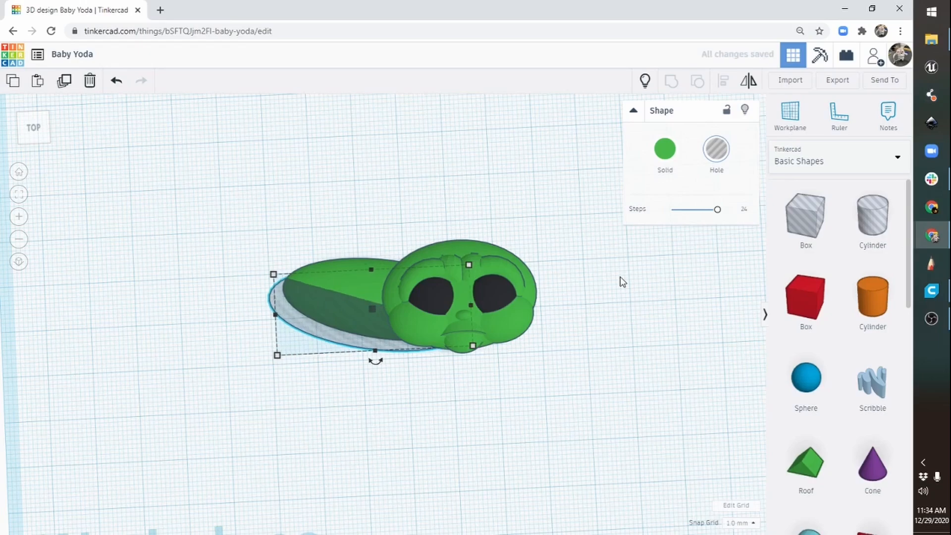
Raise the hole copy of the ear 2 mm so that it cuts into the ear's upper surface
right_click_drag(285, 446, 418, 311)
mouse_move(394, 346)
right_mouse_down()
mouse_move(451, 331)
mouse_move(403, 331)
right_mouse_up()
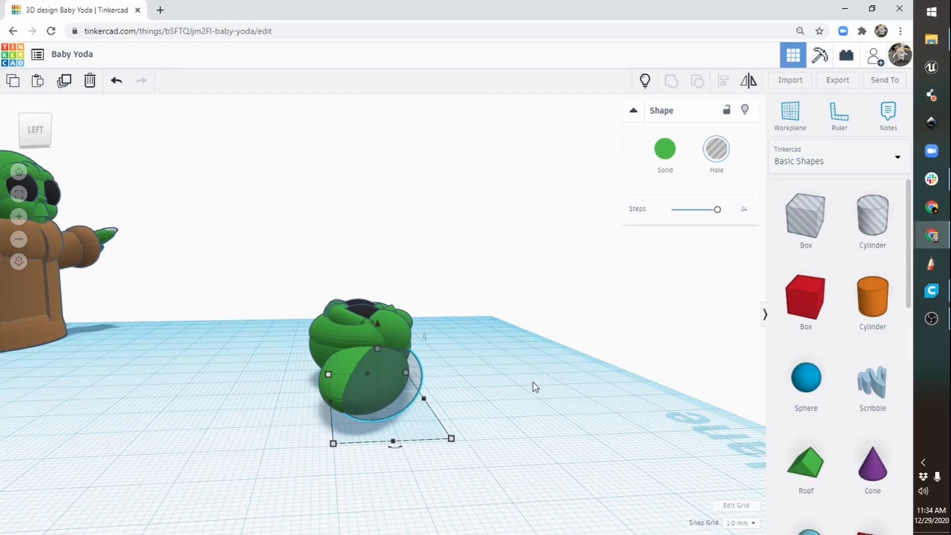
key("Up")
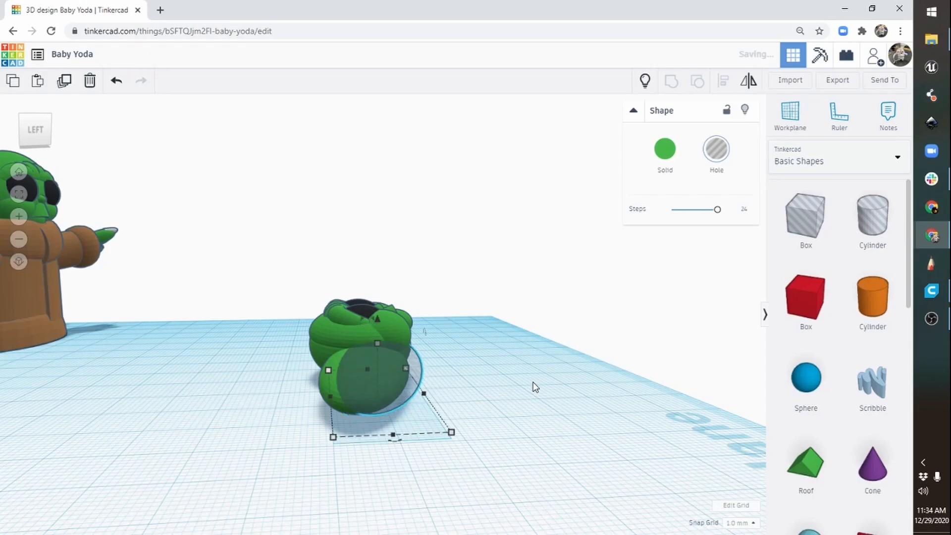
key("Up")
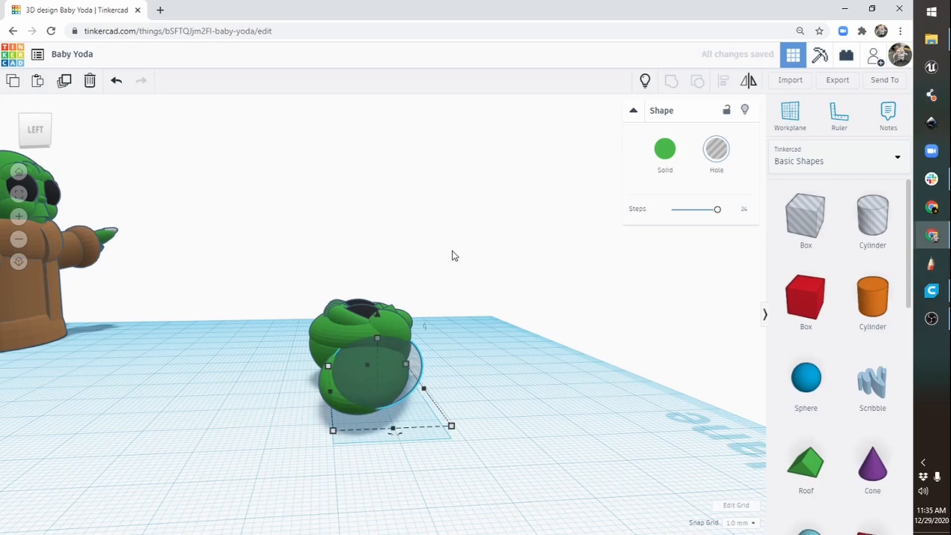
Group the solid ear with its hole copy to hollow out the front of the ear
right_click_drag(453, 255, 316, 366)
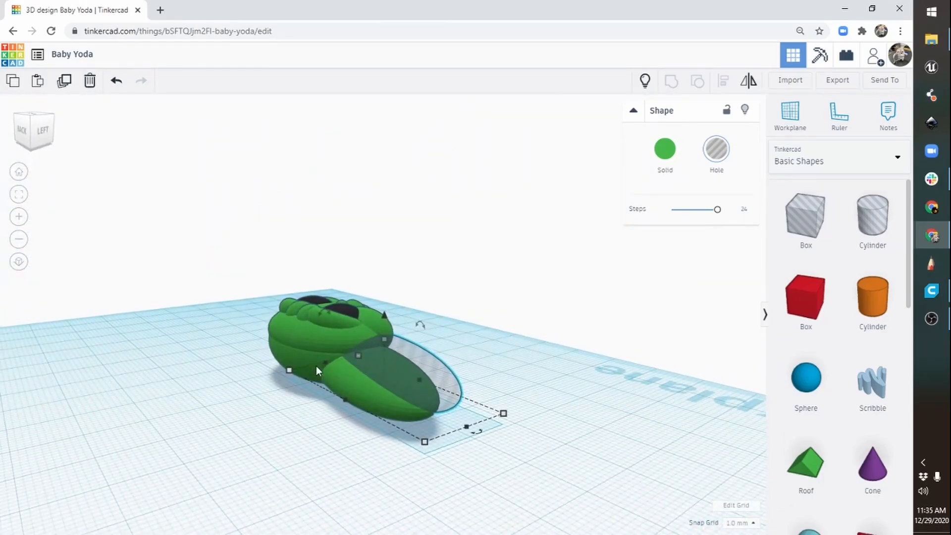
right_click_drag(466, 383, 282, 328)
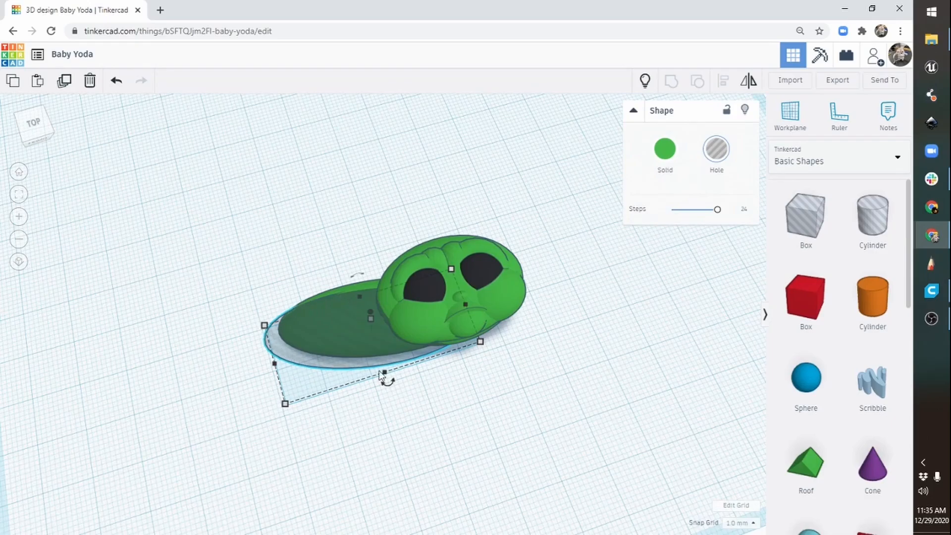
right_click_drag(395, 424, 632, 242)
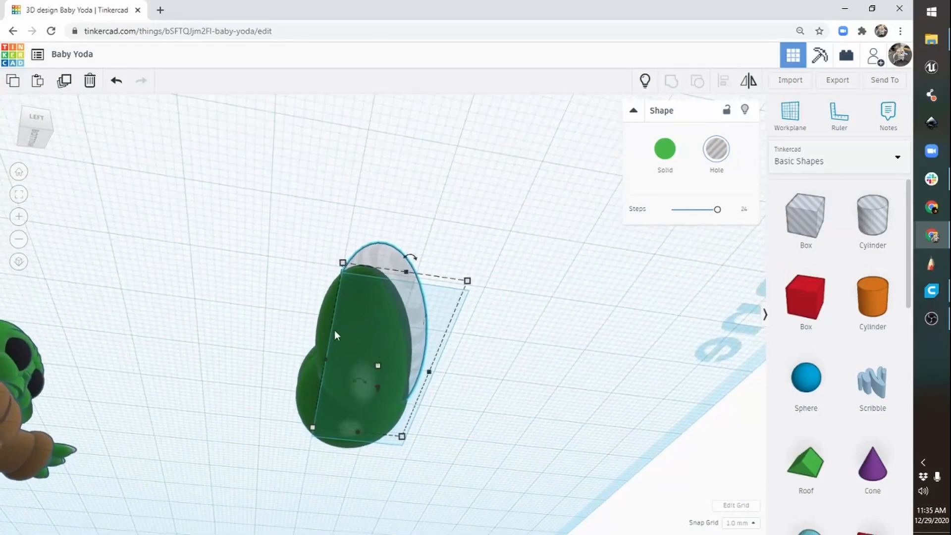
right_click_drag(579, 304, 319, 530)
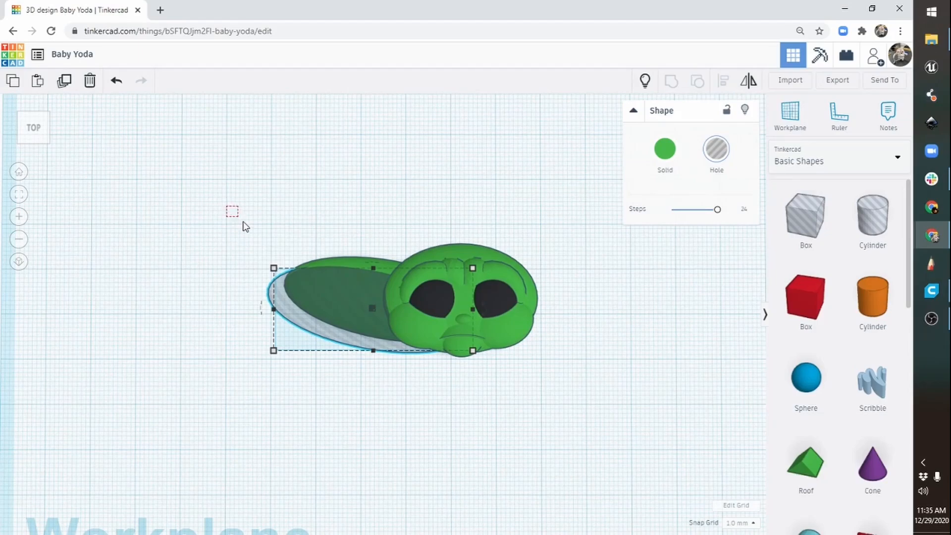
left_click_drag(244, 225, 353, 322)
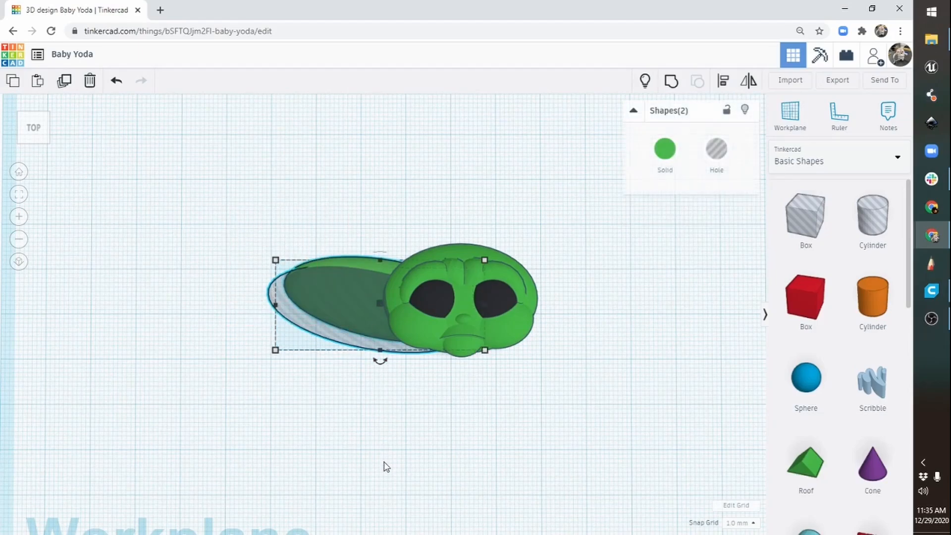
left_click(675, 79)
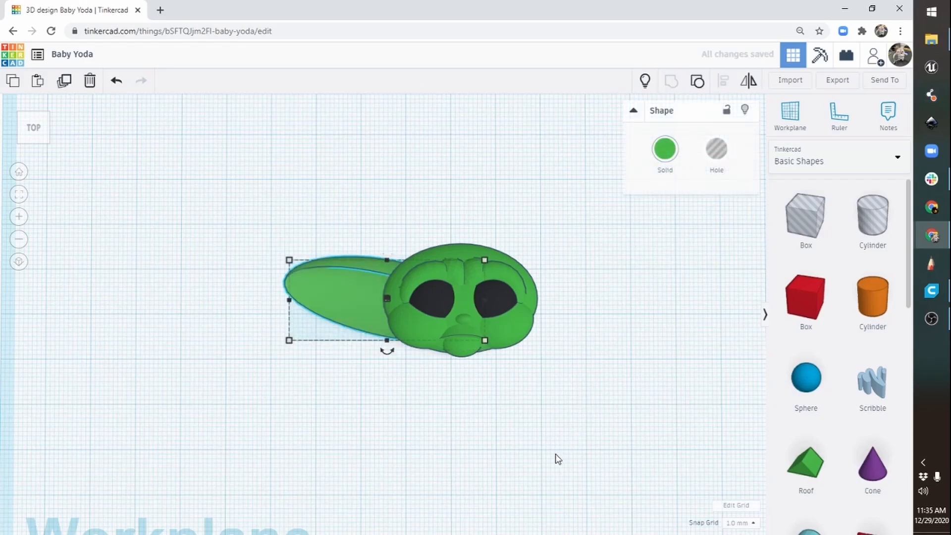
Raise the hollowed ear 2 mm relative to the head
right_click_drag(353, 416, 491, 352)
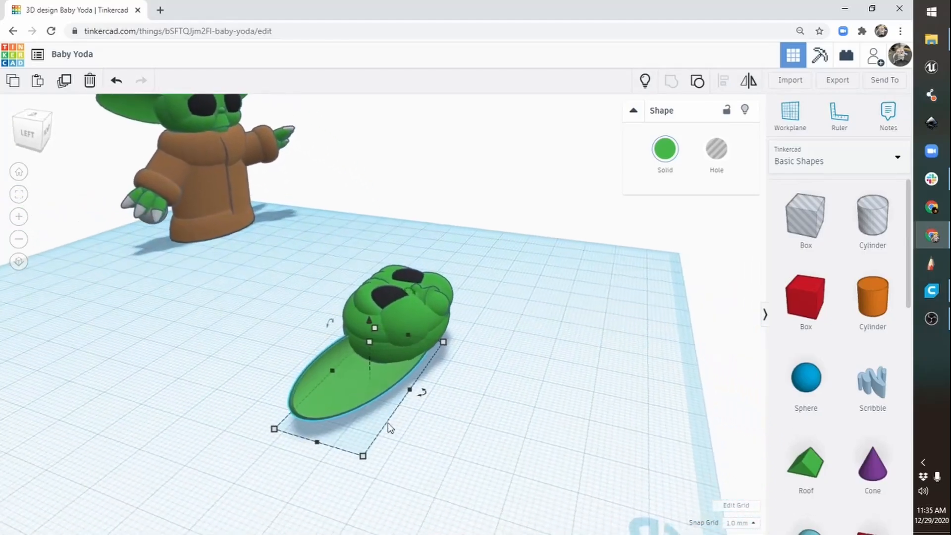
right_click_drag(483, 416, 481, 385)
key("ctrl+Up")
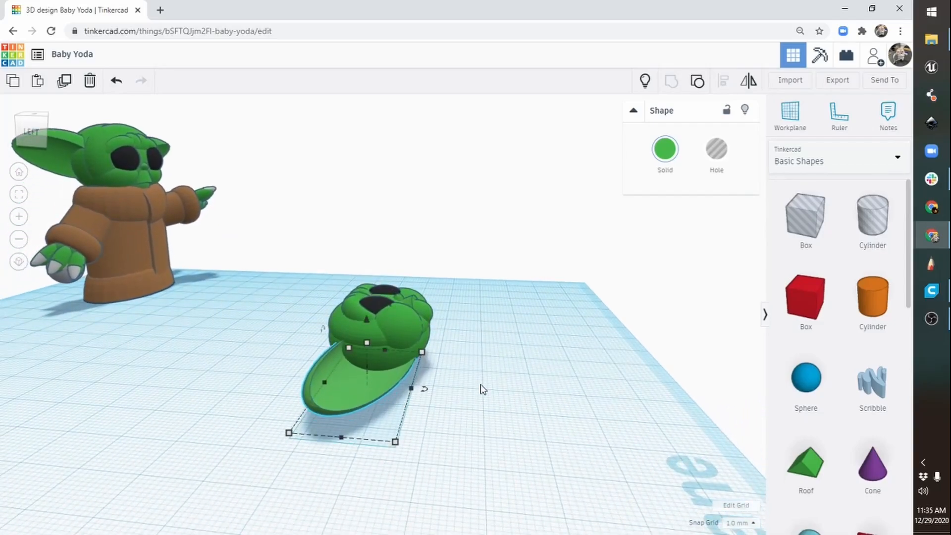
key("ctrl+Up")
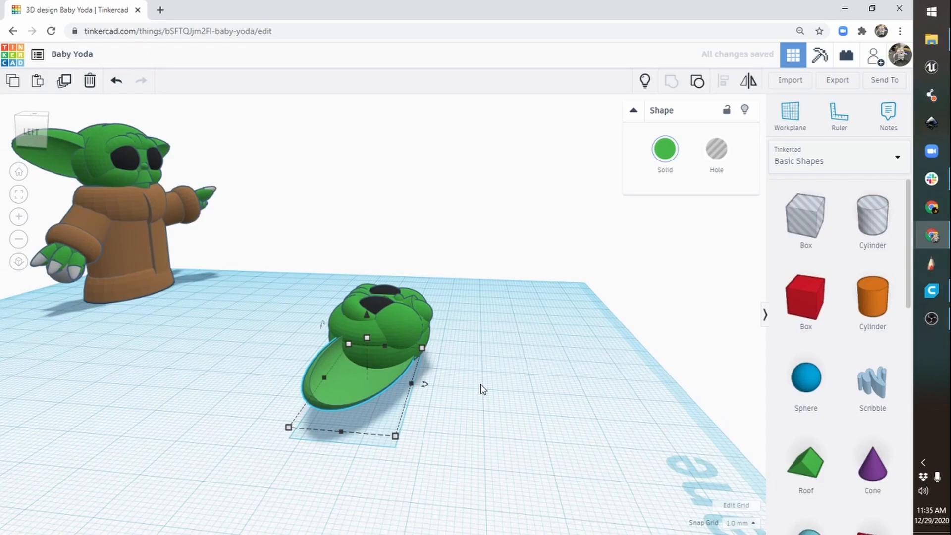
Duplicate the hollowed ear and mirror the copy horizontally
right_click_drag(569, 213, 363, 382)
middle_click_drag(622, 283, 419, 317)
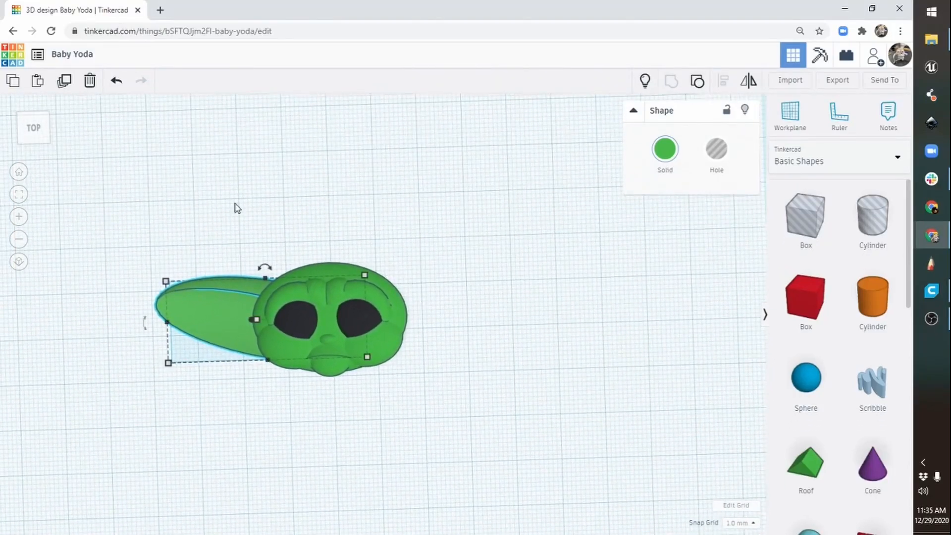
left_click(65, 82)
left_click(750, 82)
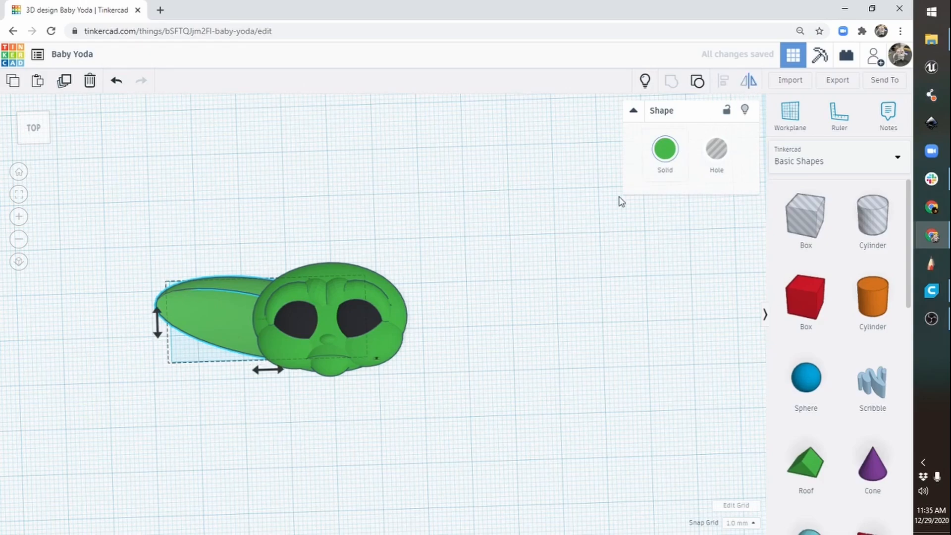
left_click(262, 370)
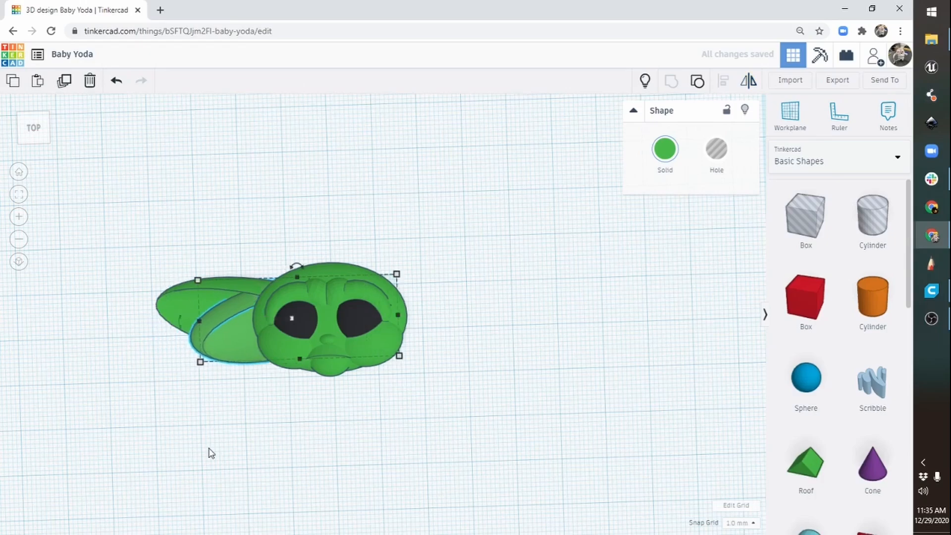
Move the mirrored ear straight across the head to the opposite side, matching the first ear's overlap
key("Right")
key("Right")
key("Right")
key("Right")
key("Right")
key("Right")
key("Right")
key("Right")
key("Right")
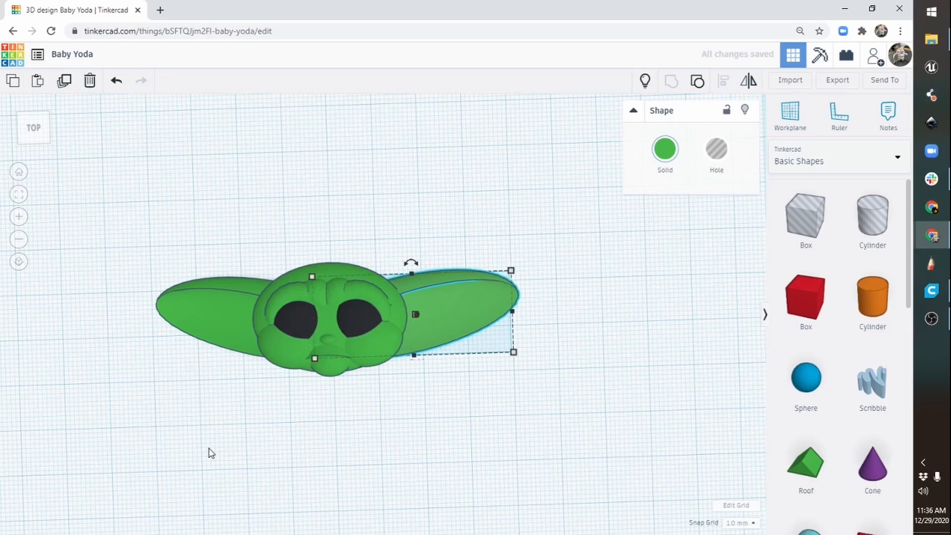
right_click_drag(362, 429, 356, 451)
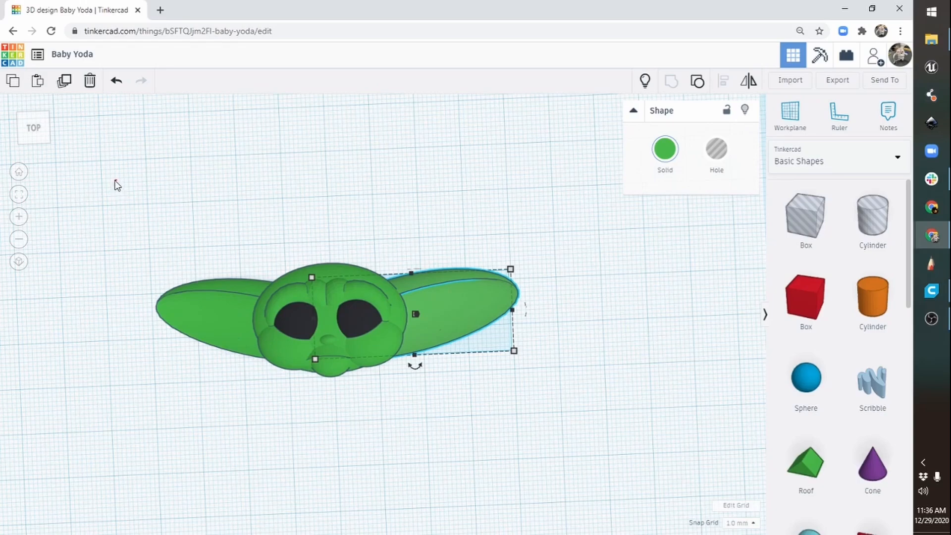
Group all the face parts and both ears into a single head object
left_click_drag(116, 180, 535, 416)
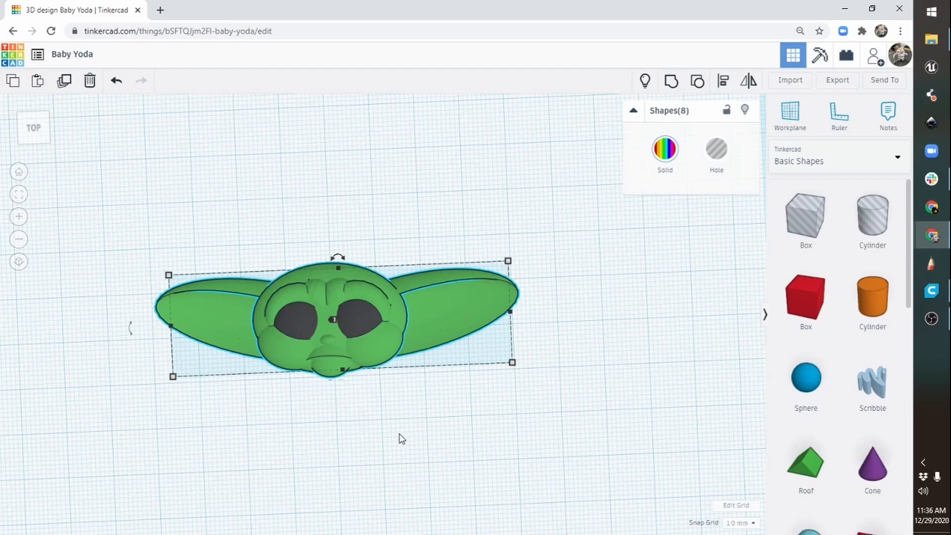
left_click(673, 85)
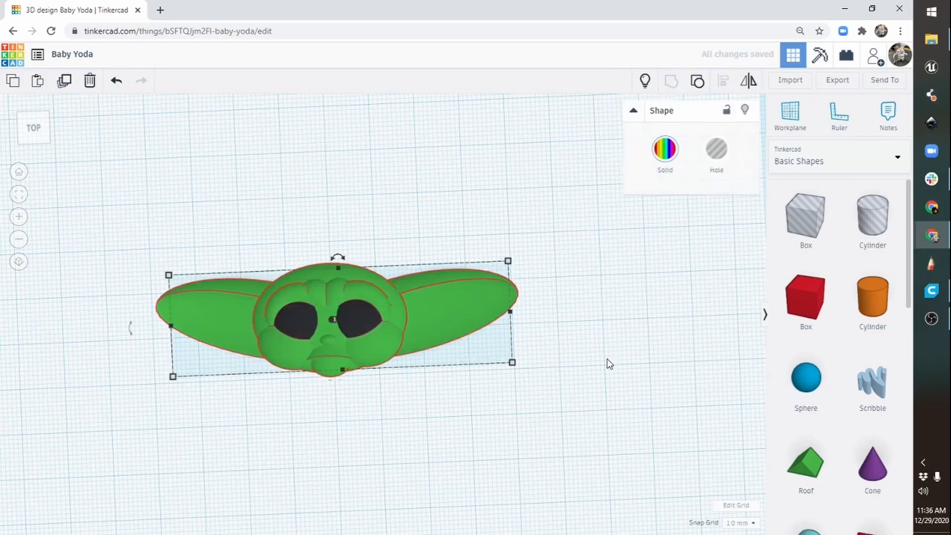
right_click_drag(312, 470, 305, 447)
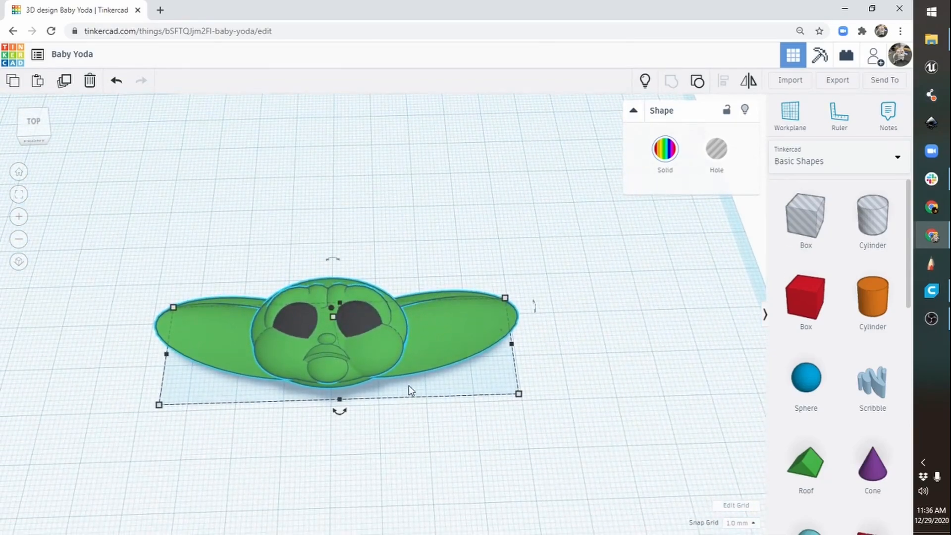
middle_click_drag(397, 435, 447, 292)
right_click_drag(434, 256, 436, 302)
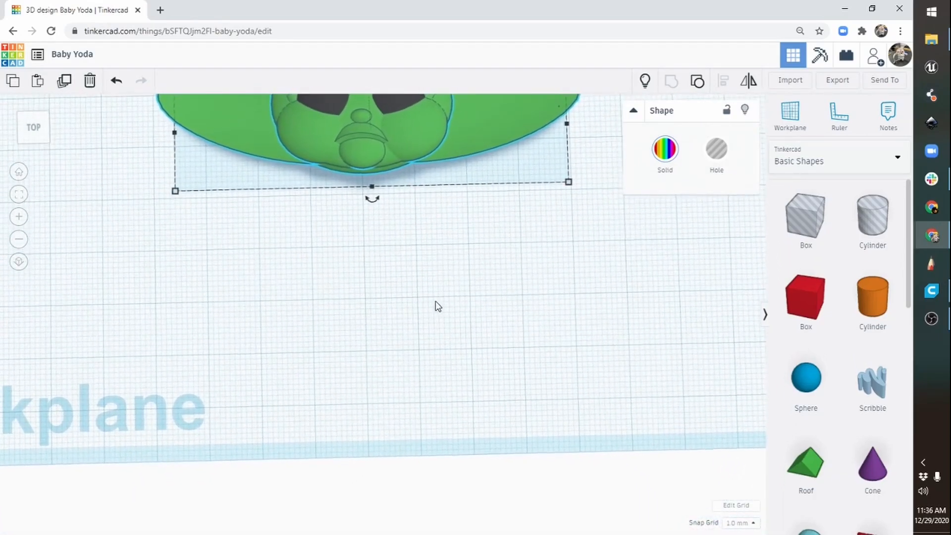
middle_click_drag(478, 226, 503, 323)
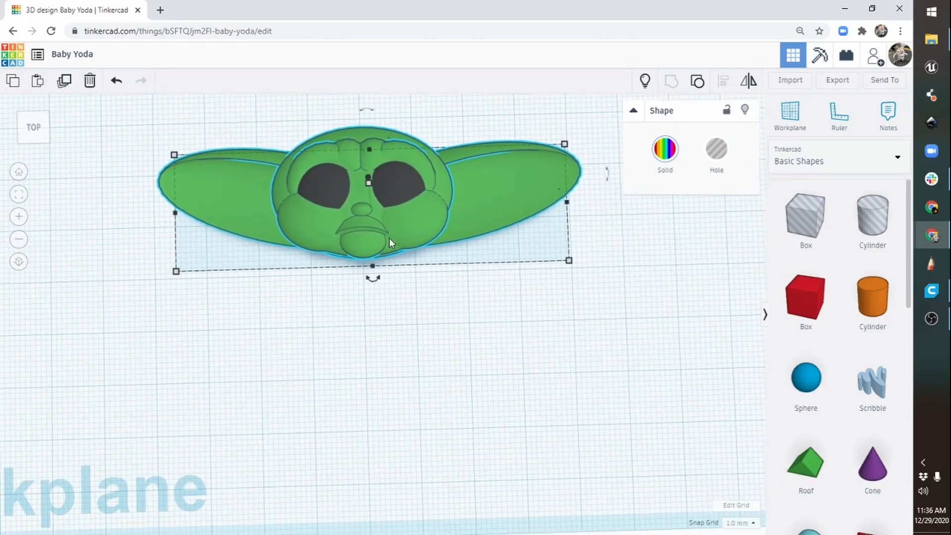
Move the head about 8.6 mm toward the back of the workplane and place a solid cylinder in front of it
left_click_drag(392, 238, 403, 191)
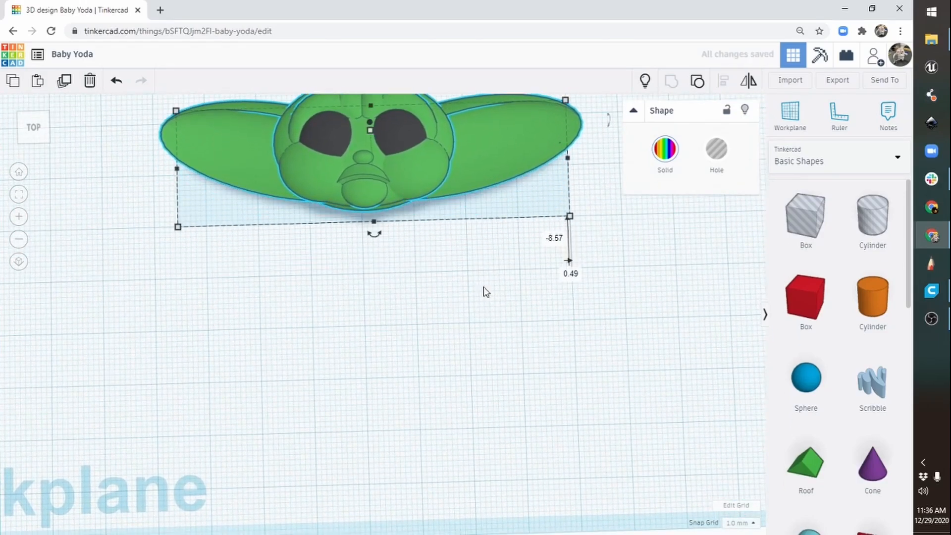
left_click(19, 239)
left_click(18, 239)
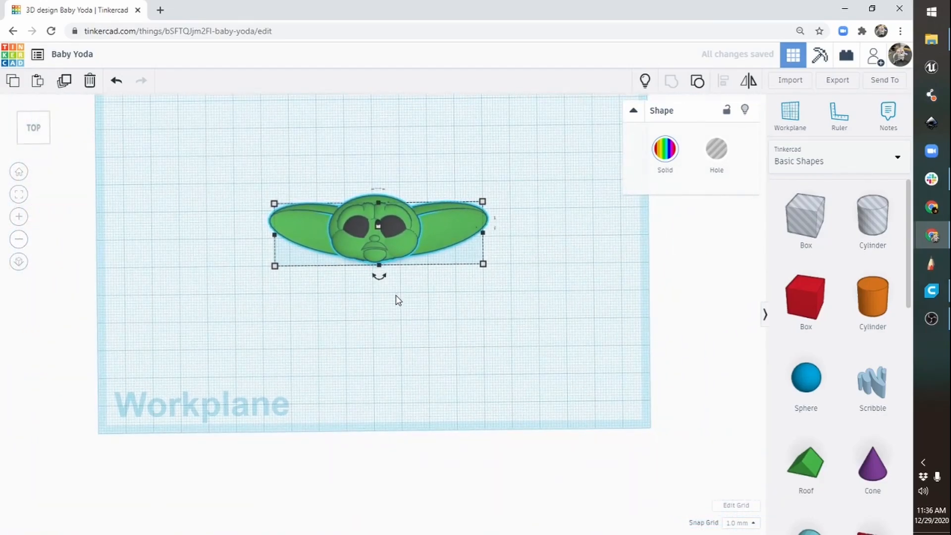
right_click_drag(385, 334, 373, 343)
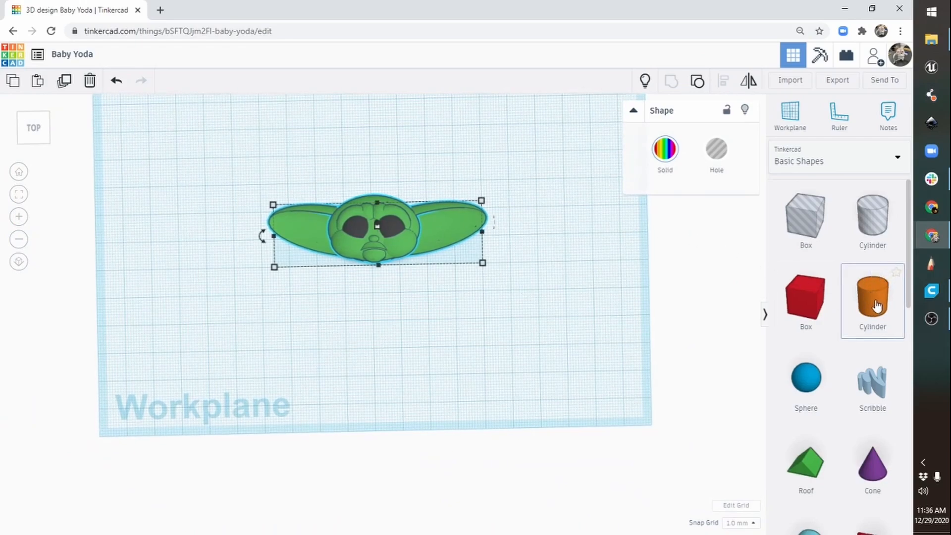
left_click_drag(880, 303, 387, 338)
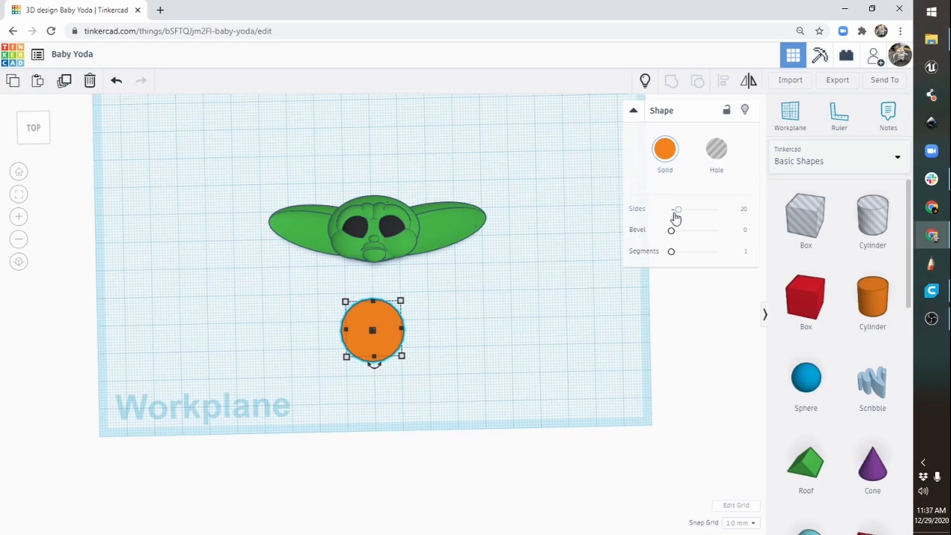
Set the cylinder to 64 sides and colour it brown
left_click_drag(676, 217, 746, 212)
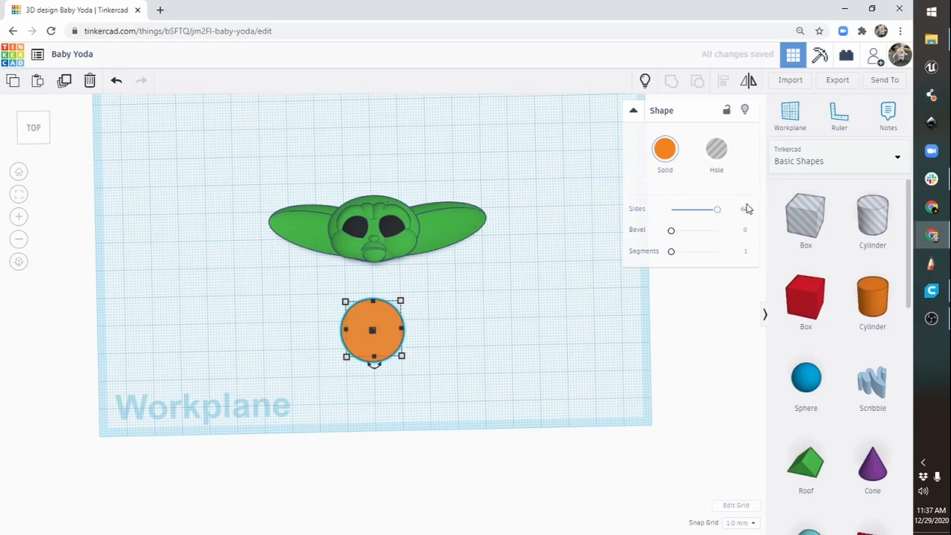
left_click(665, 149)
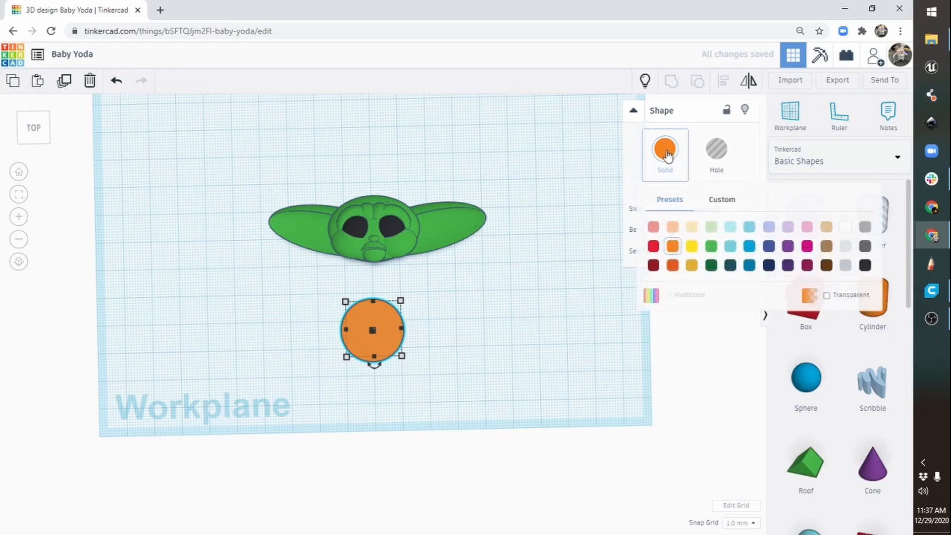
left_click(826, 245)
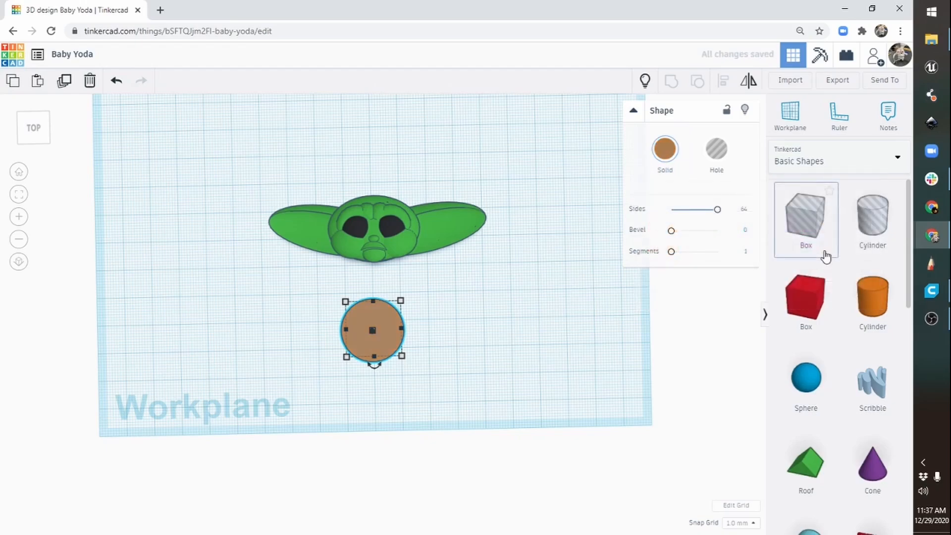
Rotate the brown cylinder 90 degrees onto its side so its axis runs away from the head
right_click_drag(521, 334, 287, 265)
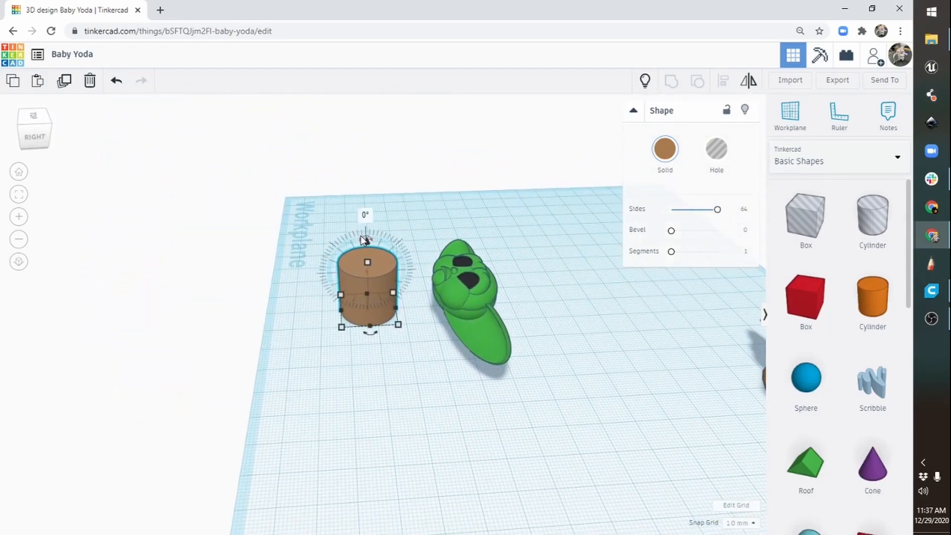
left_click(362, 236)
right_click_drag(357, 316, 385, 304)
right_click_drag(344, 274, 374, 288)
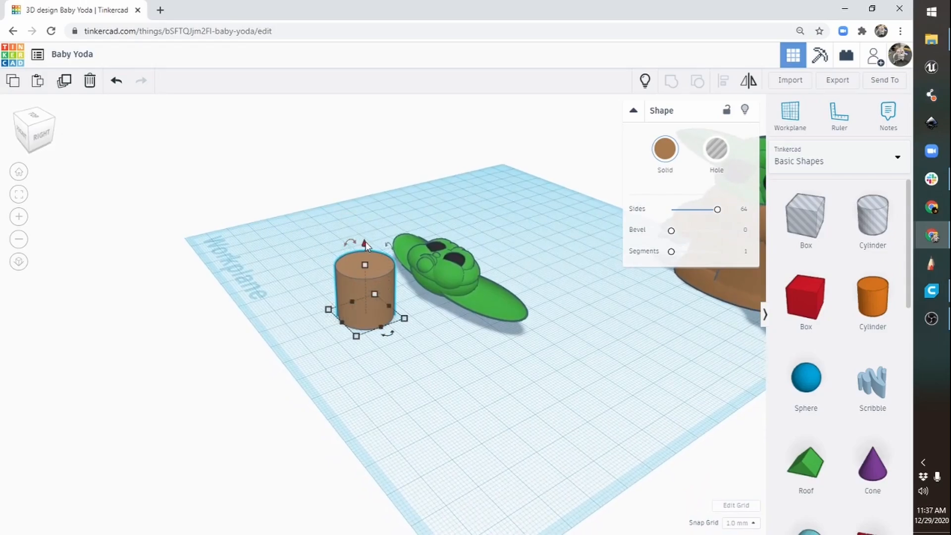
right_click_drag(417, 260, 367, 268)
right_click_drag(386, 347, 452, 337)
left_click_drag(349, 242, 373, 274)
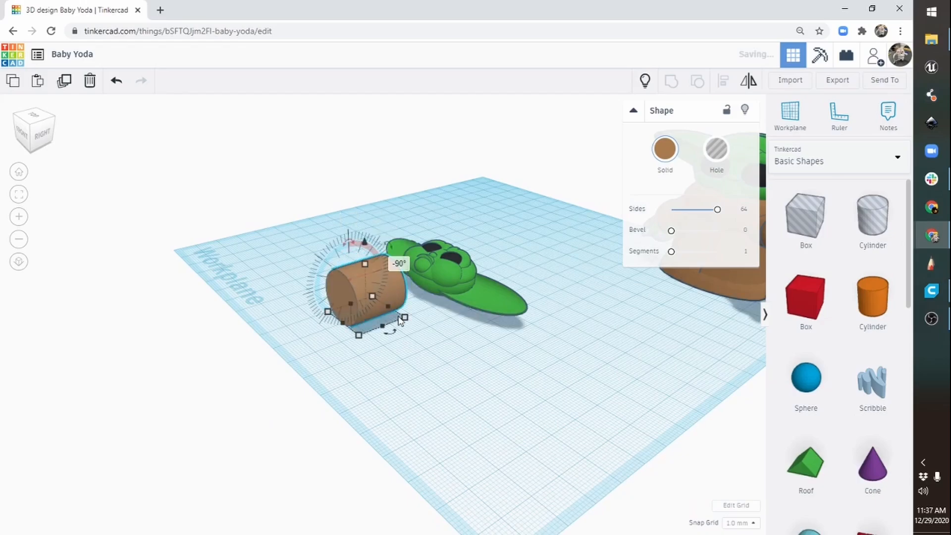
Move the rotated cylinder up against the head, directly below the chin
right_click_drag(415, 361, 423, 311)
left_click_drag(417, 286, 375, 286)
right_click_drag(355, 313, 297, 341)
right_click_drag(340, 345, 364, 276)
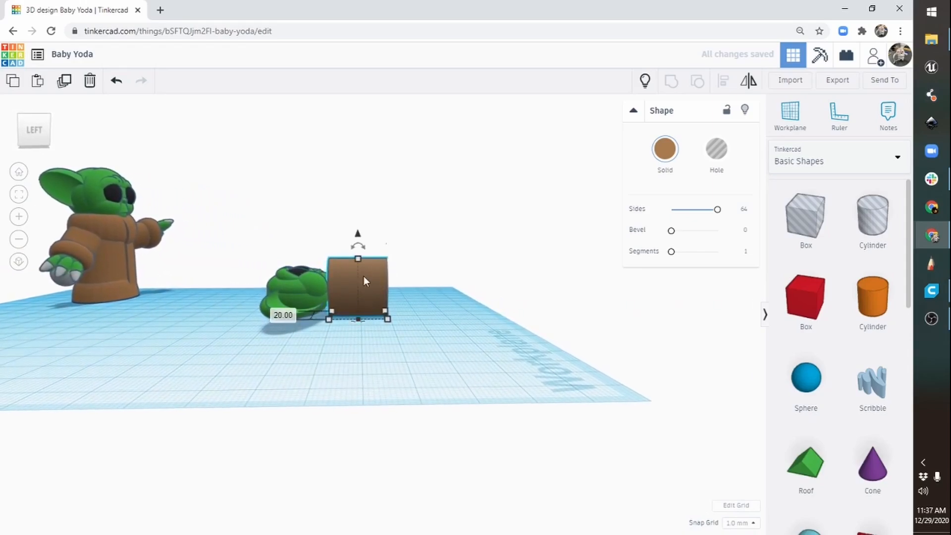
Flatten the body cylinder slightly and widen it on both sides to a total width of 30 mm
left_click_drag(358, 257, 359, 263)
right_click_drag(396, 278, 350, 407)
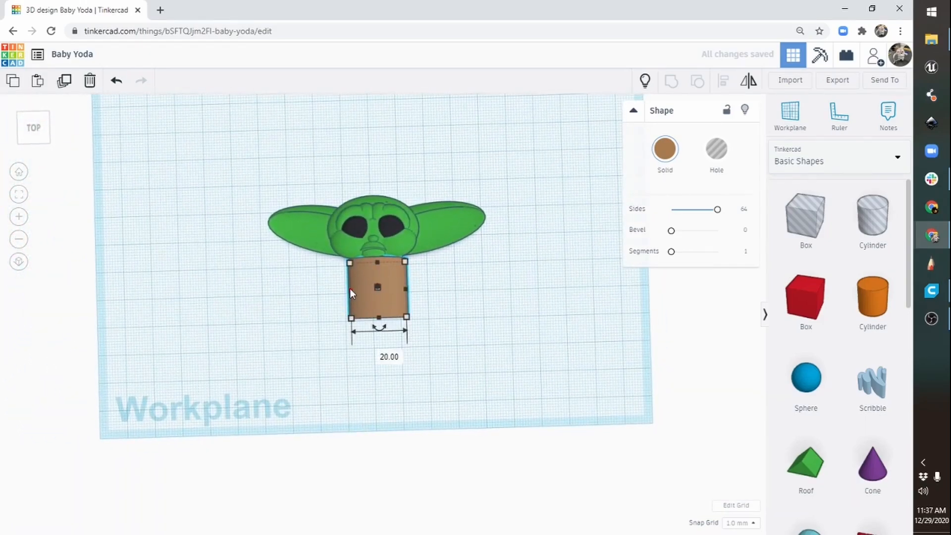
left_click_drag(350, 288, 333, 289)
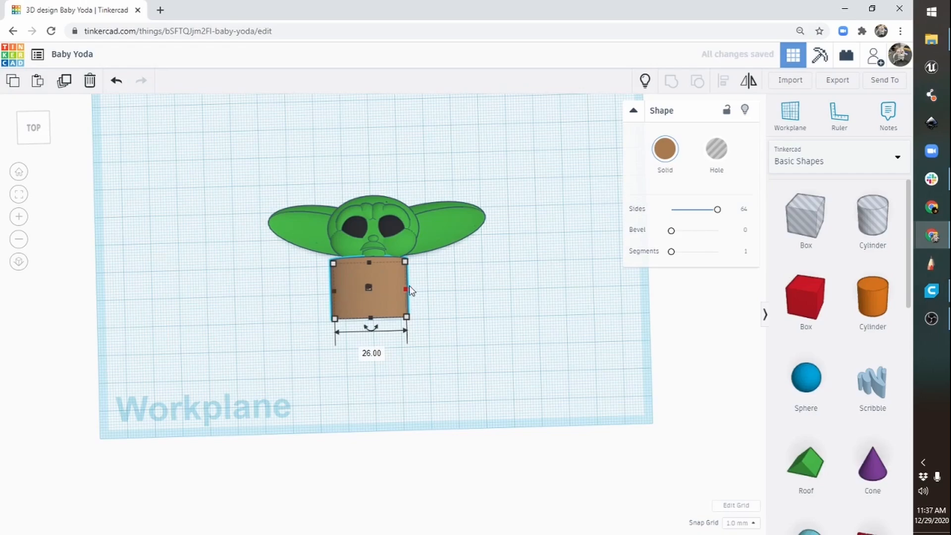
left_click_drag(407, 289, 417, 291)
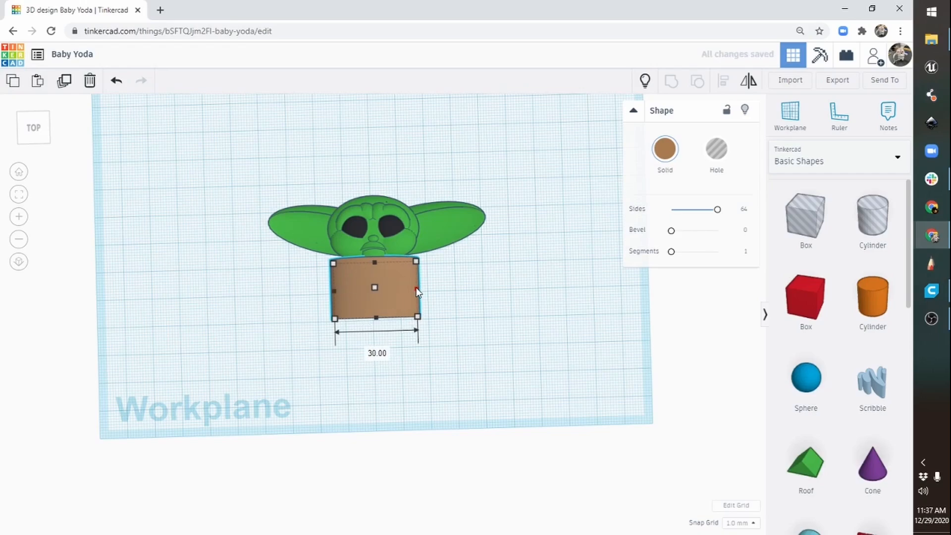
right_click_drag(351, 339, 327, 281)
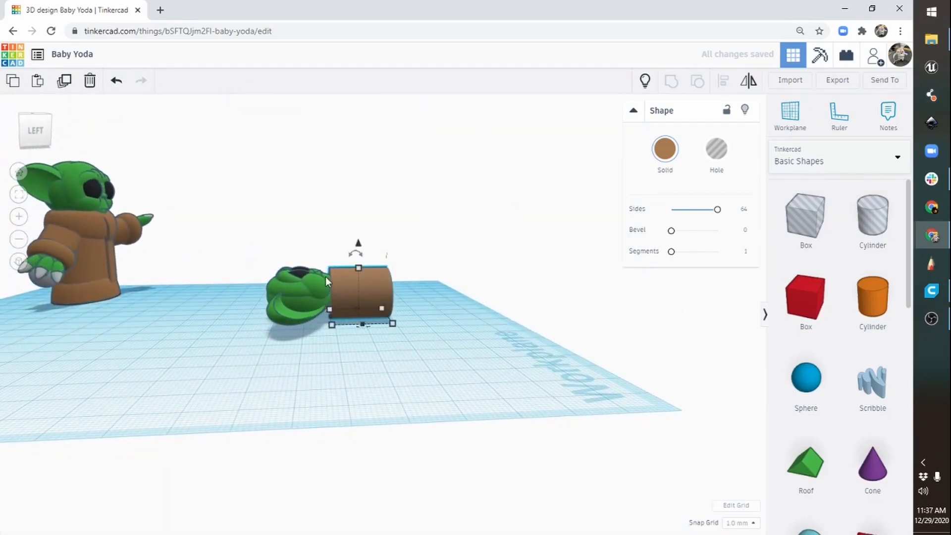
right_click_drag(342, 363, 317, 461)
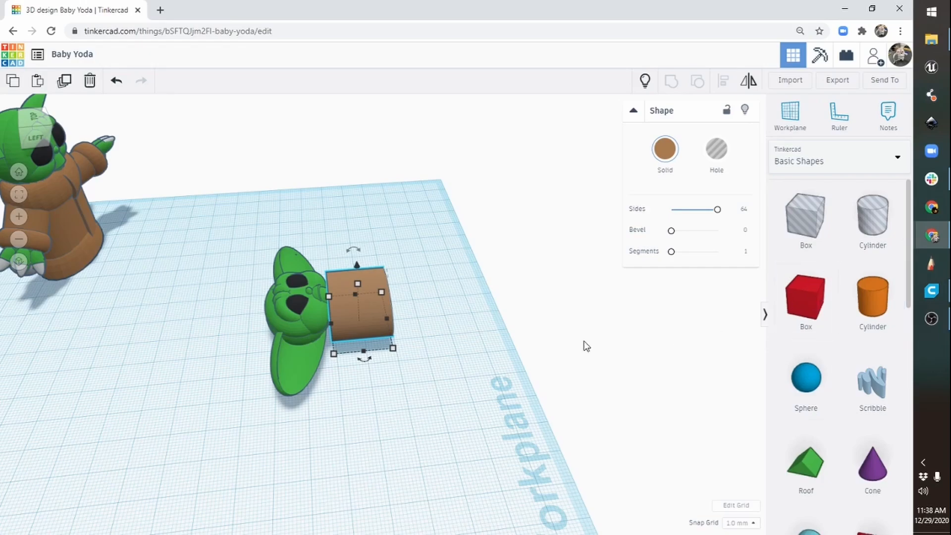
right_click_drag(586, 346, 274, 491)
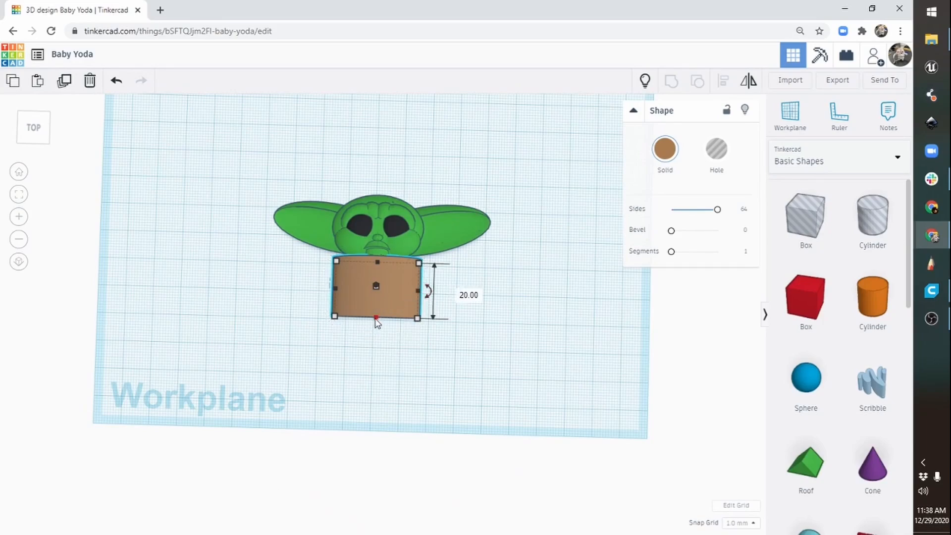
Lengthen the brown cylinder body by extending its end away from the head
left_click_drag(377, 316, 388, 355)
right_click_drag(381, 358, 387, 221)
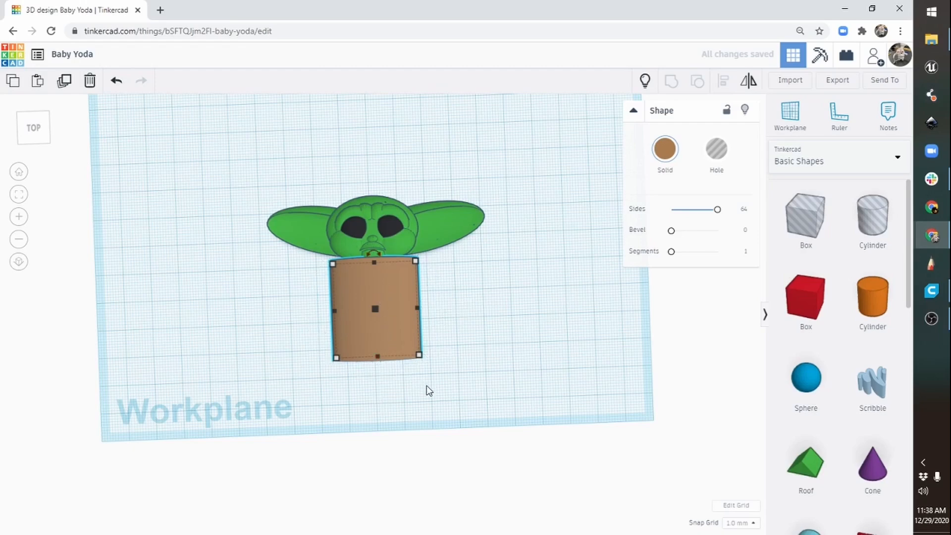
right_click_drag(424, 389, 385, 438)
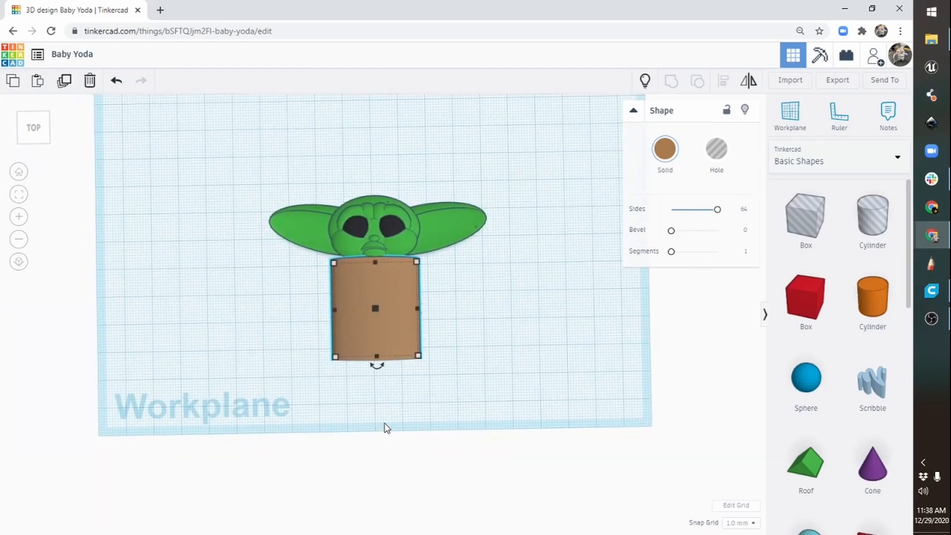
left_click_drag(378, 361, 379, 356)
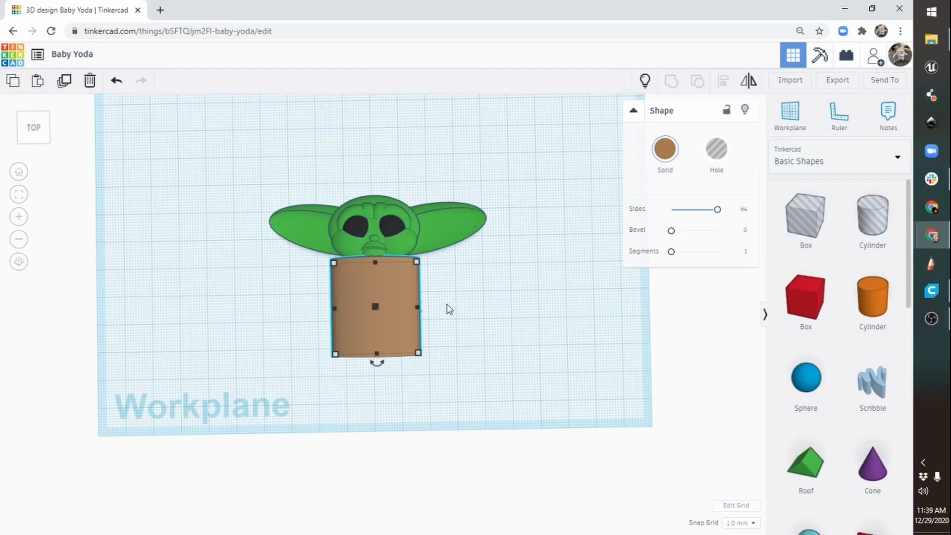
right_click_drag(470, 332, 456, 389)
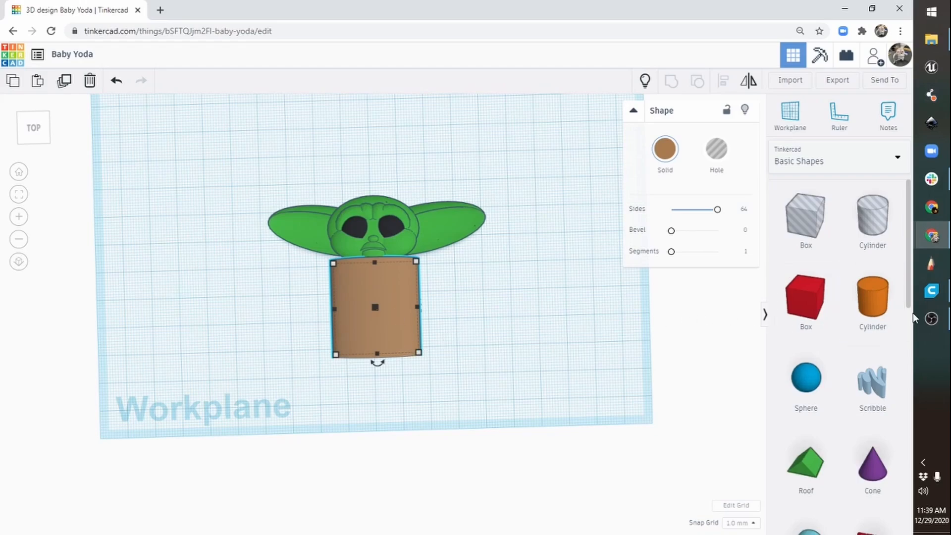
Add a brown torus with 24 sides to the workplane beside the cylinder body
left_click_drag(908, 293, 908, 456)
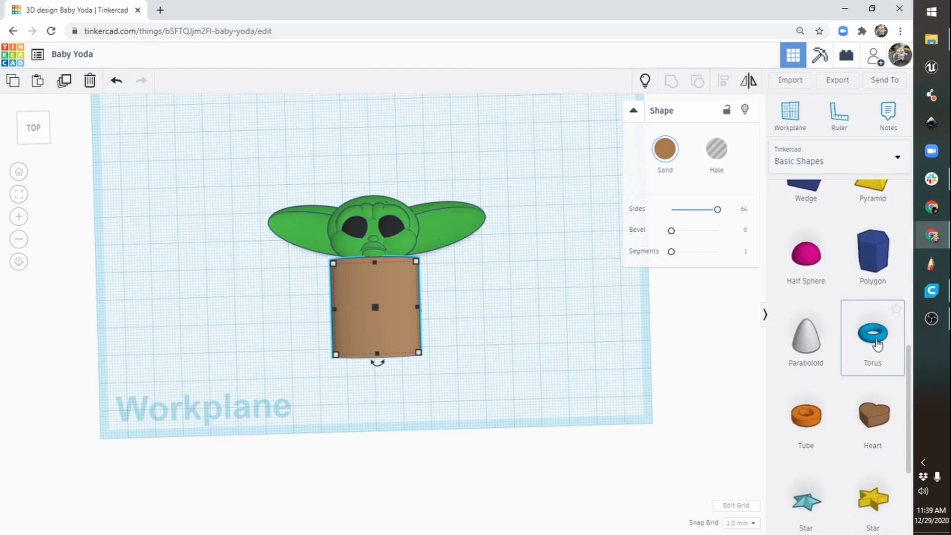
left_click_drag(877, 343, 483, 329)
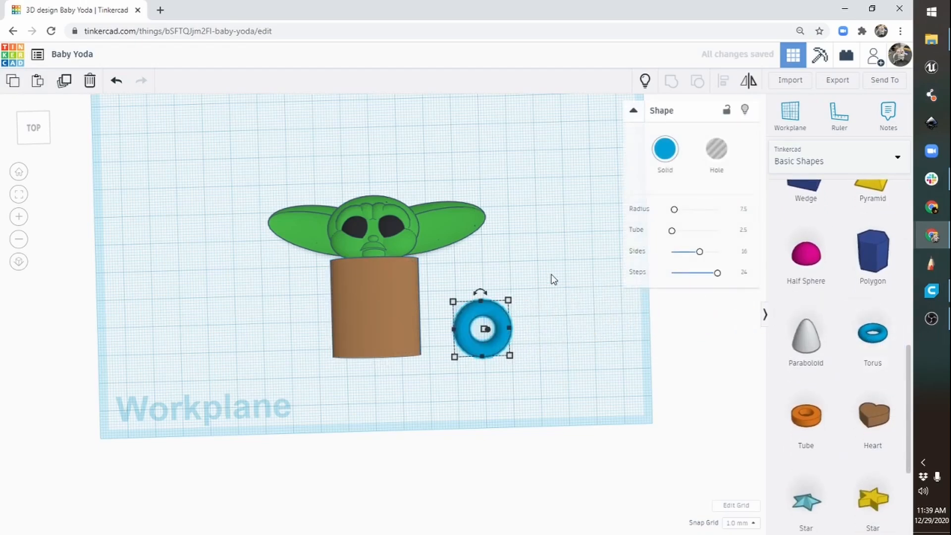
left_click(665, 148)
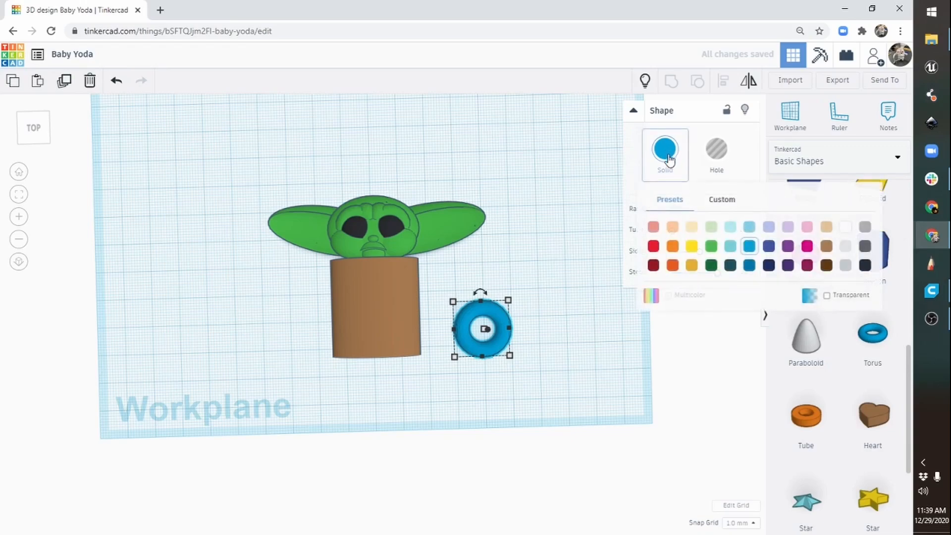
left_click(826, 247)
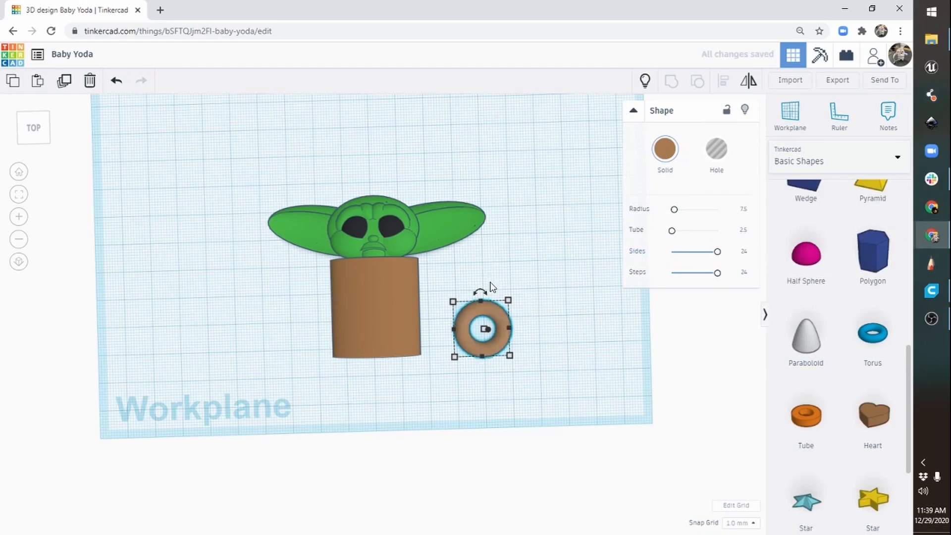
Rotate the torus upright so its ring lies crosswise to the length of the cylinder body
right_click_drag(491, 286, 318, 246)
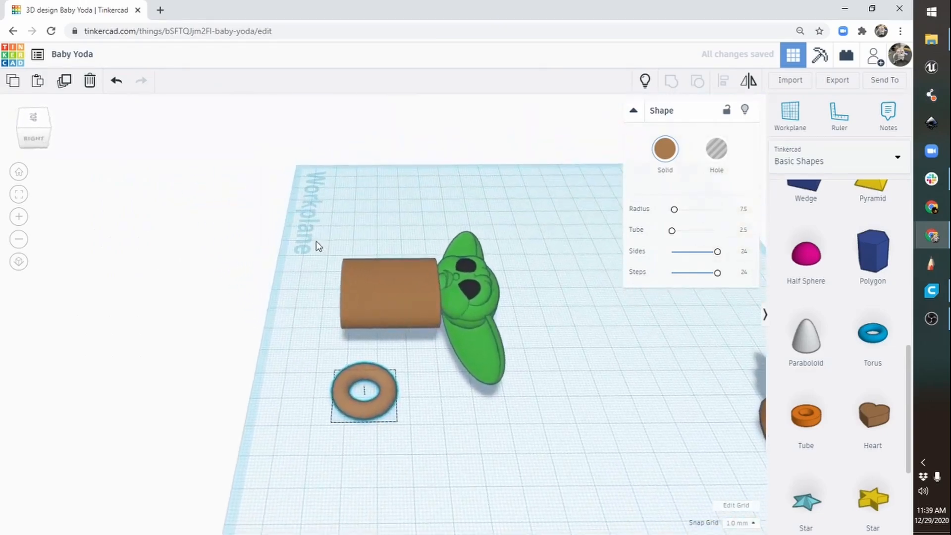
left_click_drag(363, 355, 394, 369)
right_click_drag(406, 452, 415, 399)
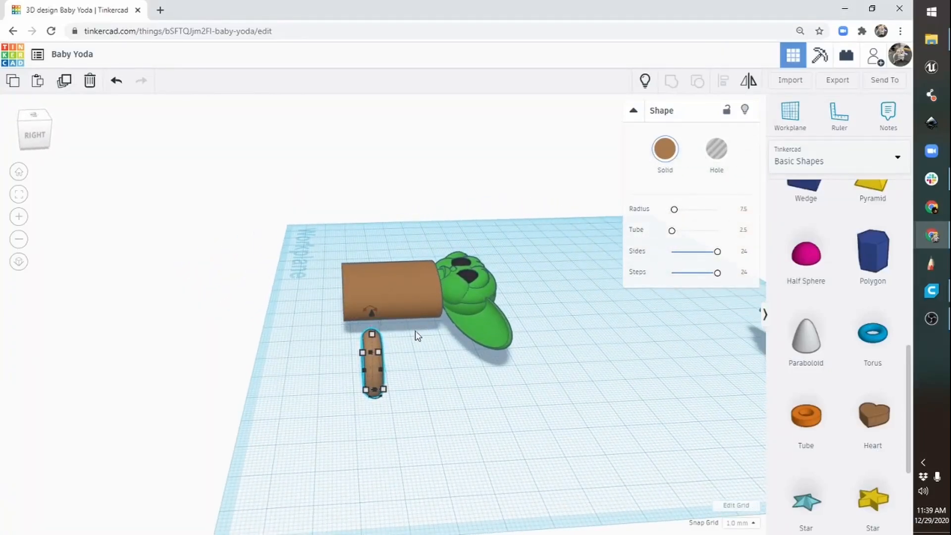
Try a 90° rotation of the upright torus about its sideways axis and undo it
mouse_move(364, 310)
left_click(369, 298)
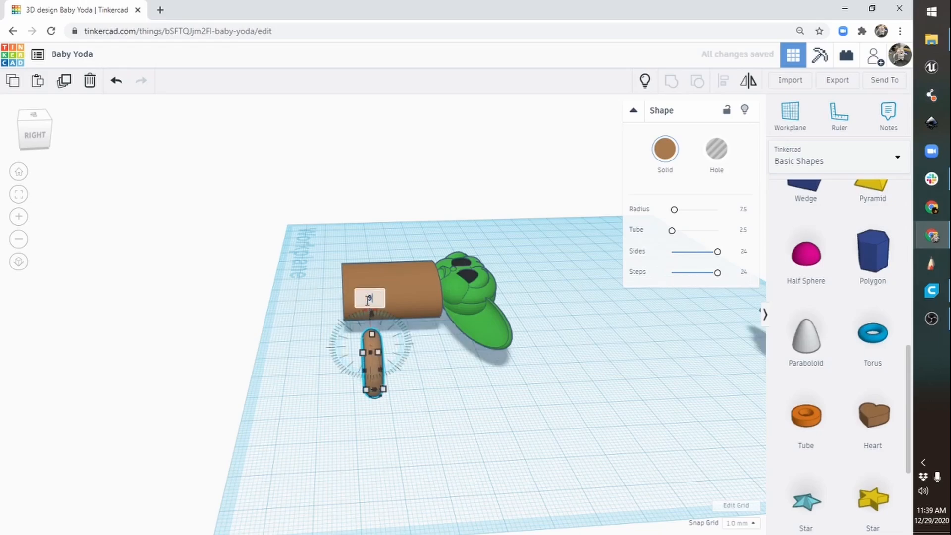
key("Return")
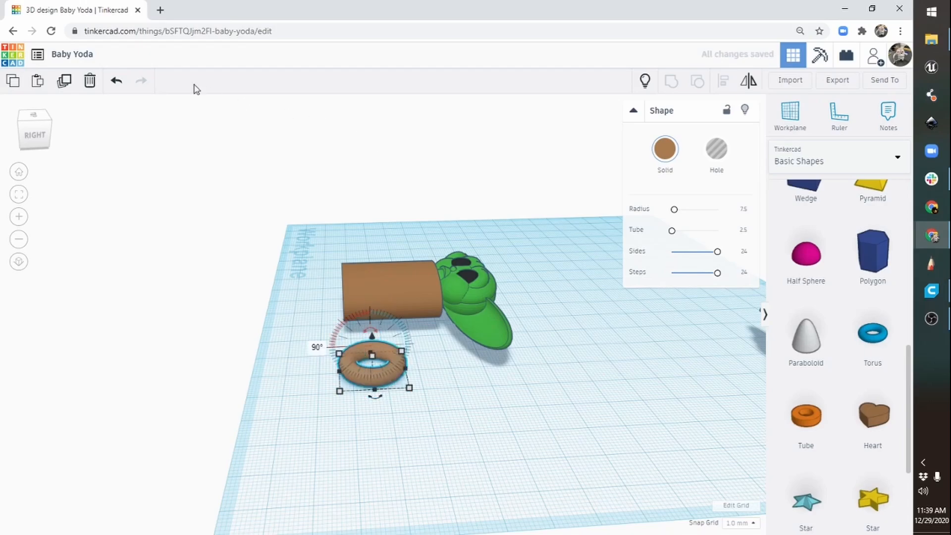
left_click(117, 81)
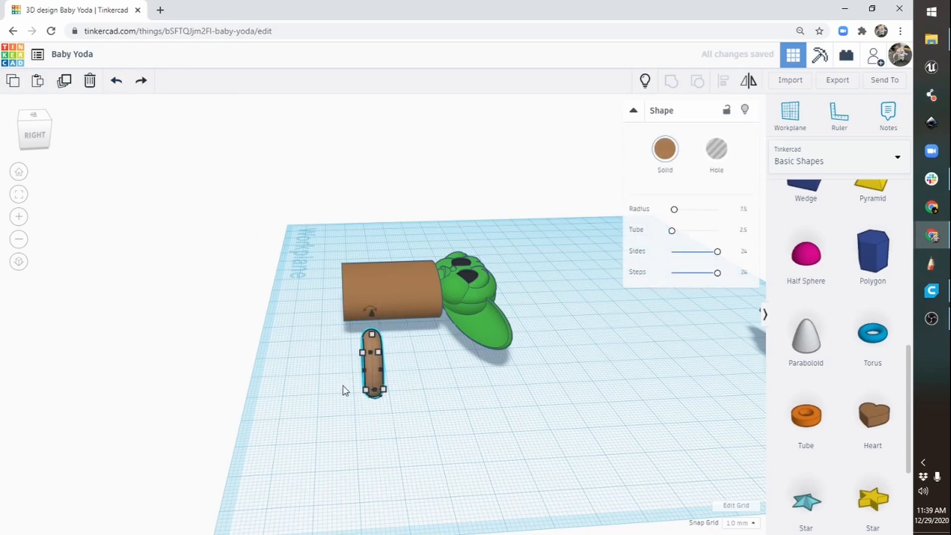
Drop the upright torus onto the workplane and move it onto the neck end of the cylinder body
right_click_drag(346, 391, 331, 353)
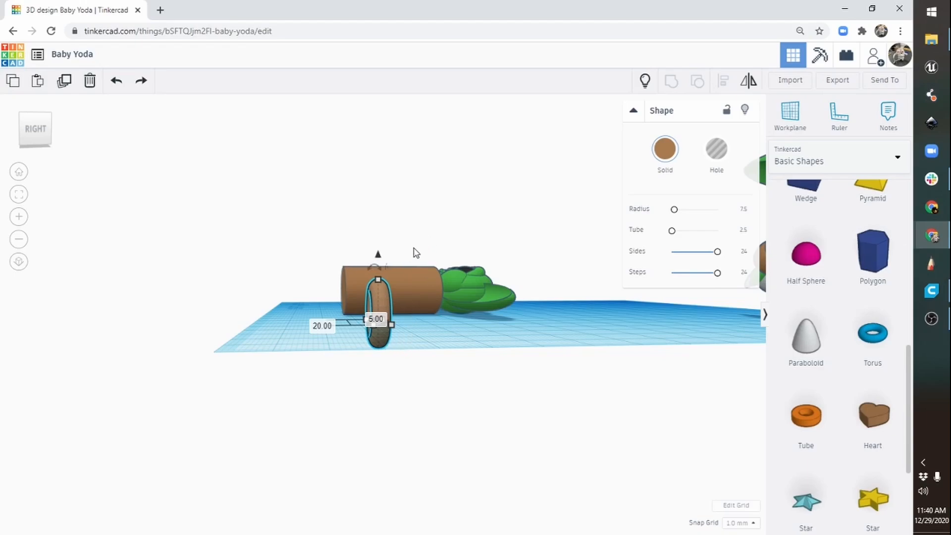
key("d")
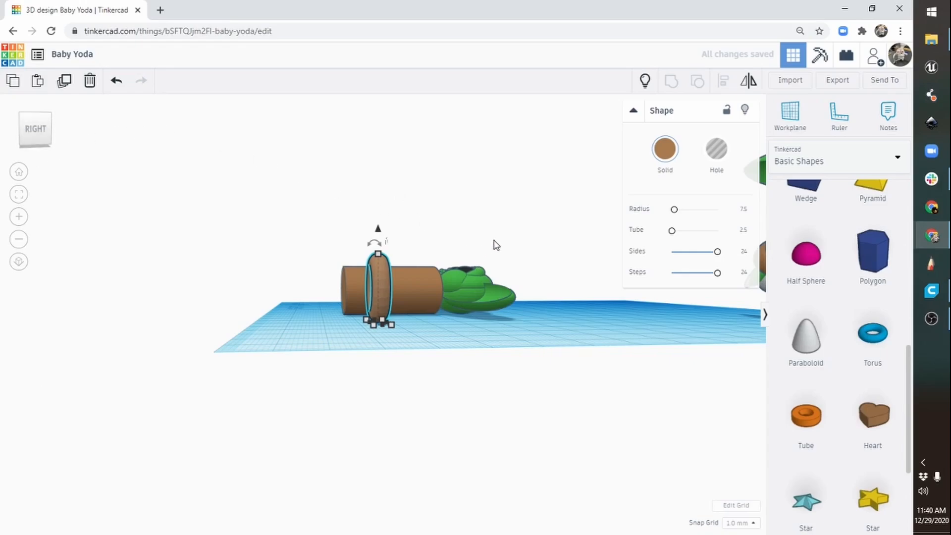
right_click_drag(497, 245, 490, 381)
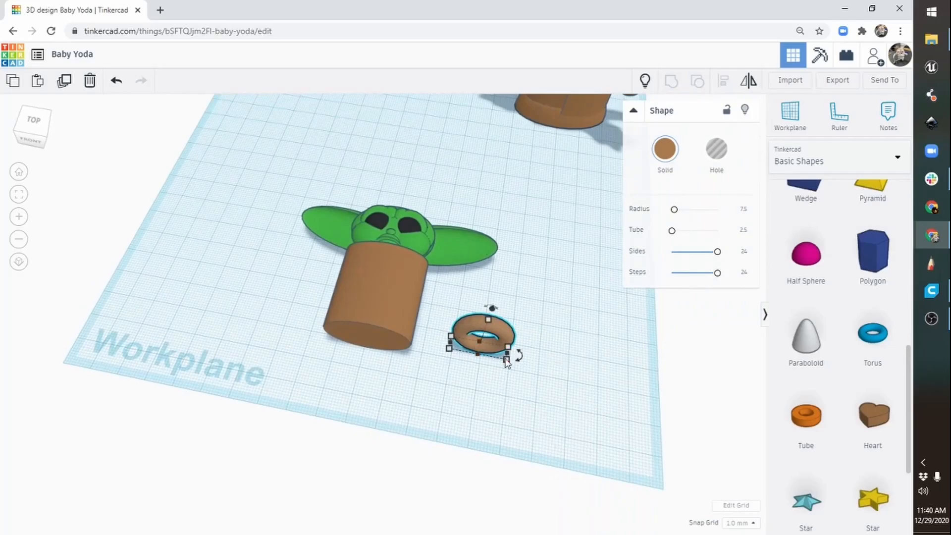
left_click(478, 353)
left_click_drag(503, 328, 400, 248)
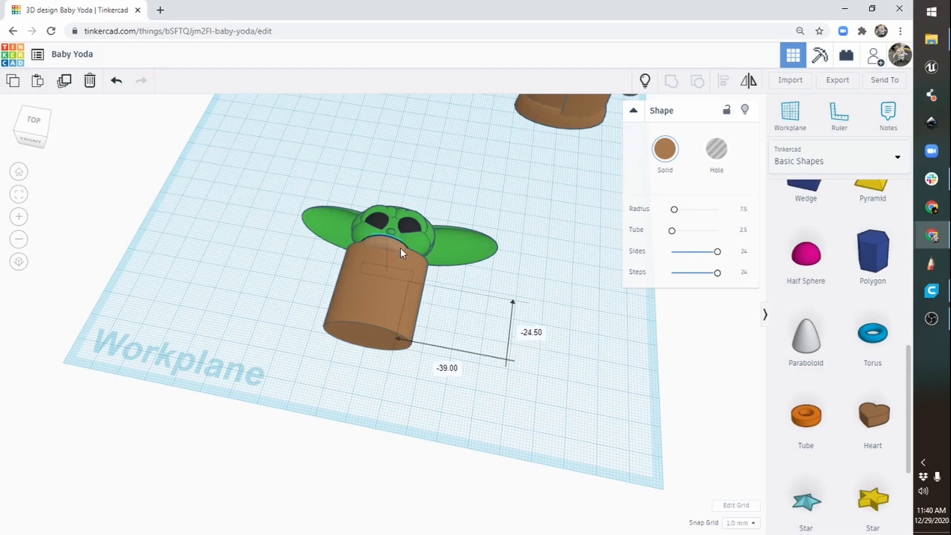
Widen the torus on both sides until it extends slightly past the sides of the cylinder body as a collar
right_click_drag(328, 296, 516, 344)
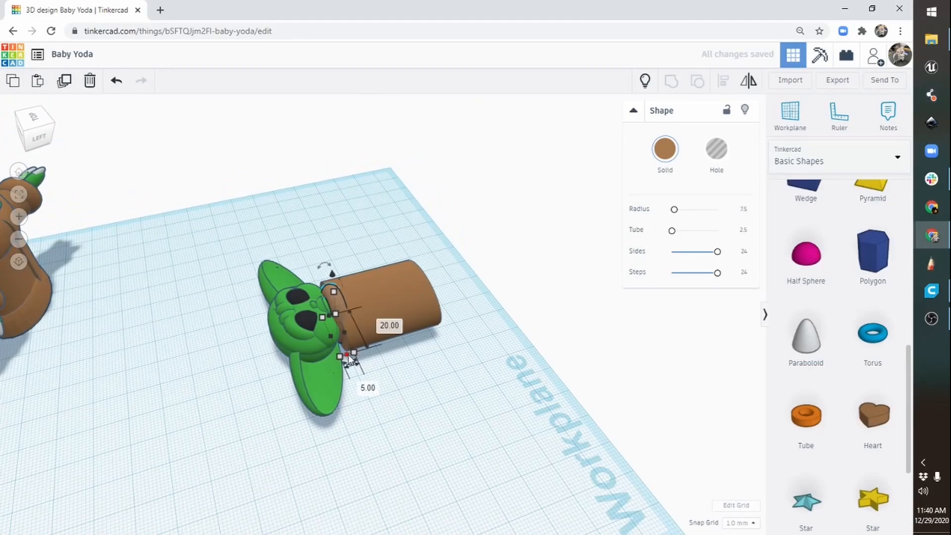
left_click_drag(349, 361, 358, 372)
right_click_drag(501, 333, 367, 333)
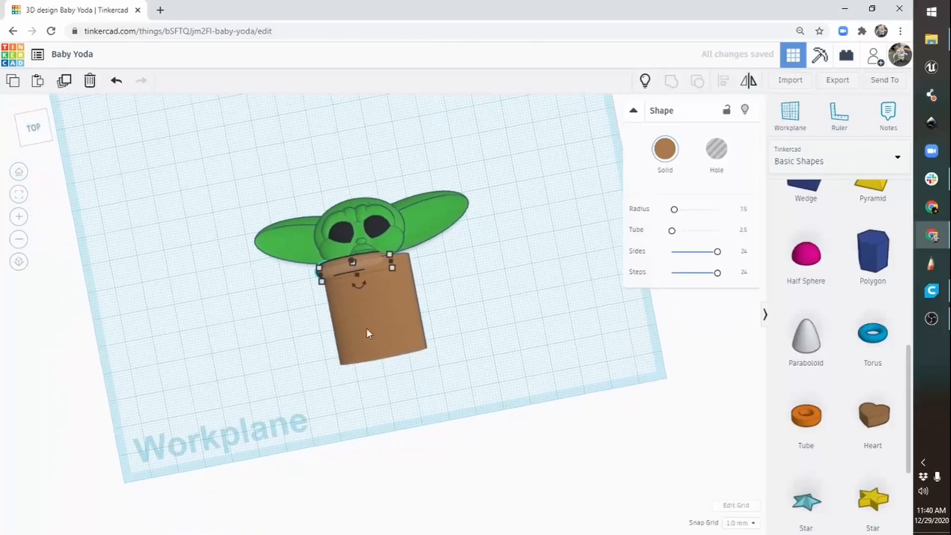
left_click_drag(391, 261, 412, 265)
right_click_drag(337, 340, 340, 312)
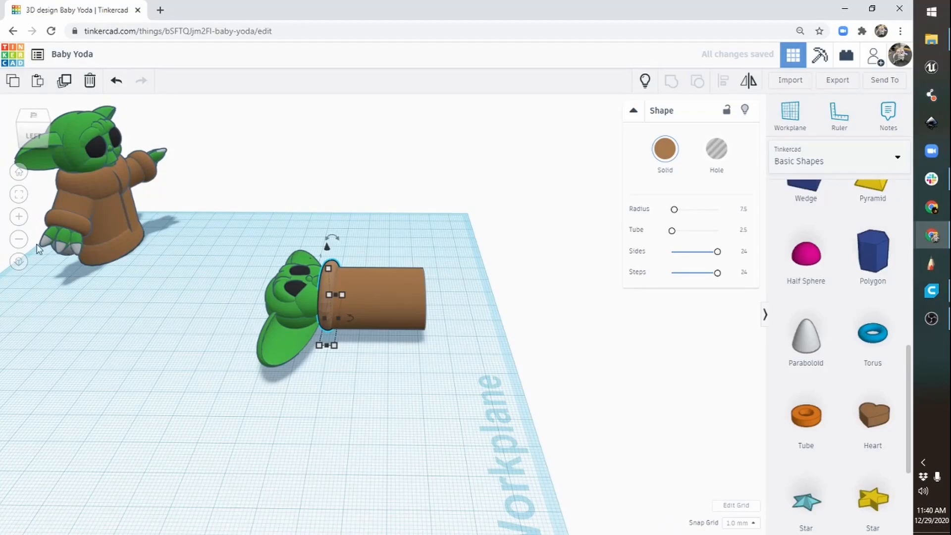
Thicken the collar torus along the body's length by extending its edge away from the head
left_click(20, 197)
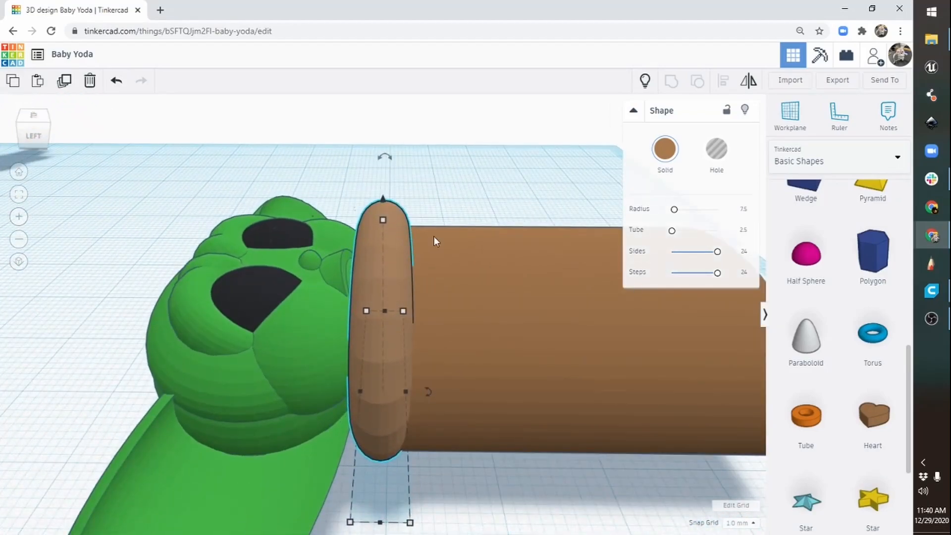
right_click_drag(520, 292, 322, 370)
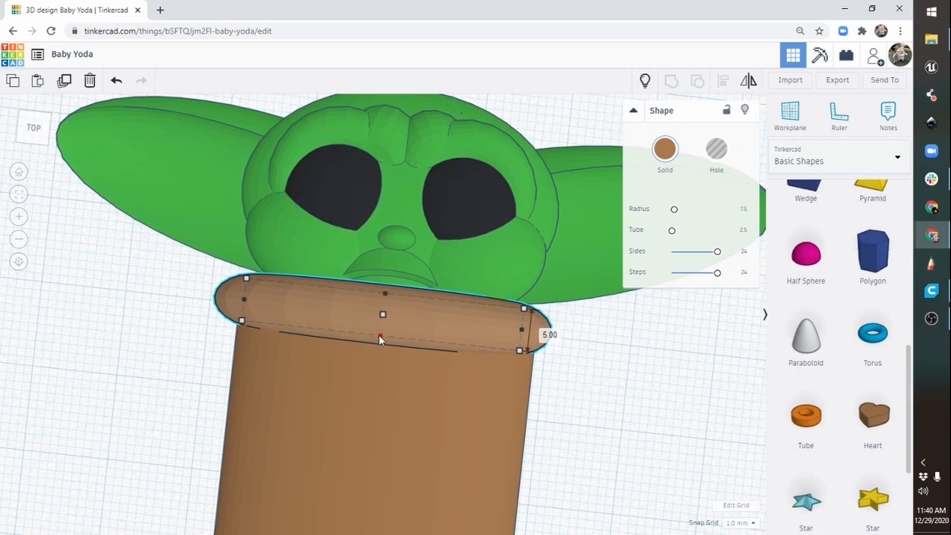
left_click_drag(380, 335, 376, 377)
Check how the collar torus fits around the body from below and increase its height to 22 mm
right_click_drag(399, 422, 615, 343)
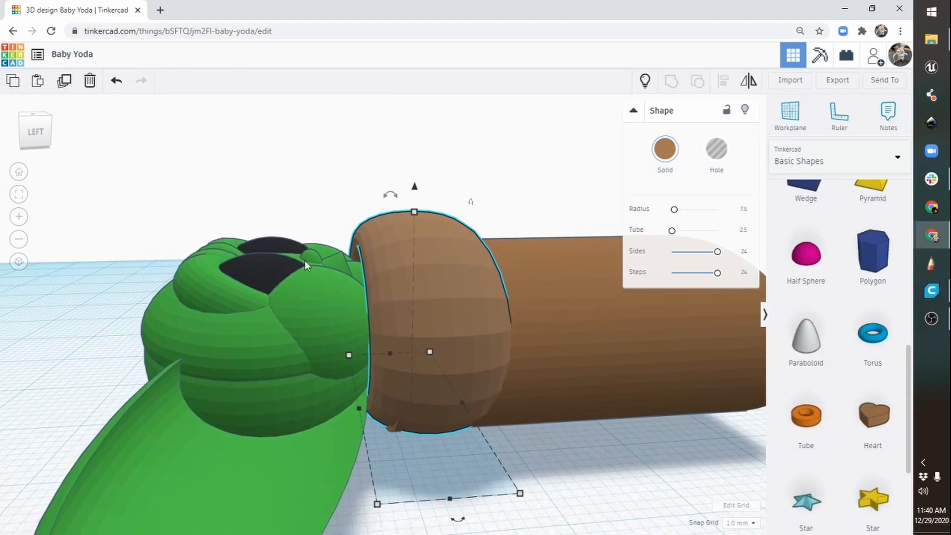
right_click_drag(343, 281, 439, 328)
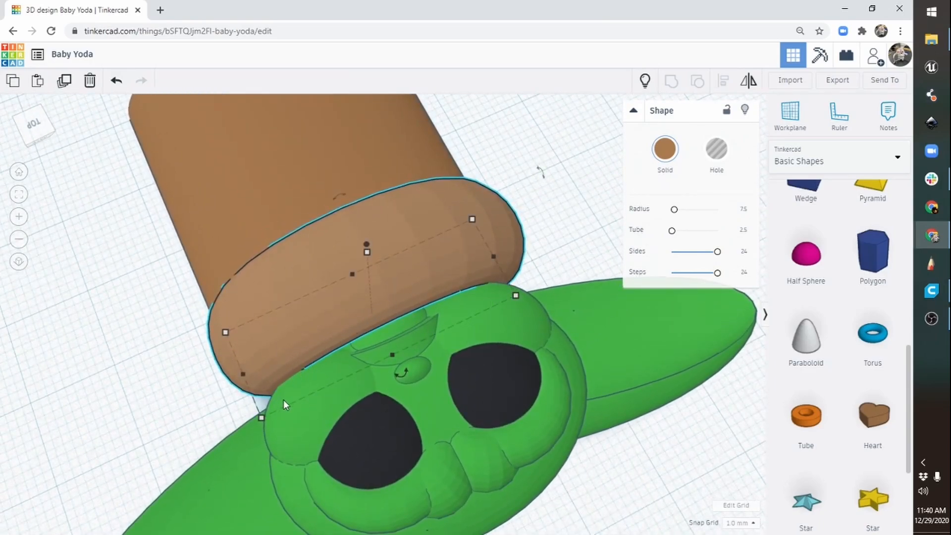
right_click_drag(525, 352, 179, 198)
right_click_drag(183, 181, 172, 180)
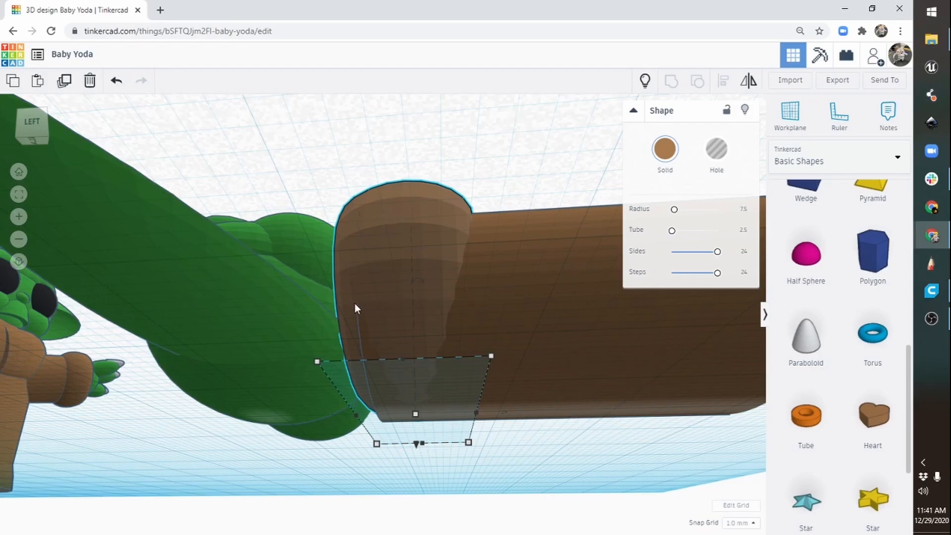
right_click_drag(423, 365, 462, 389)
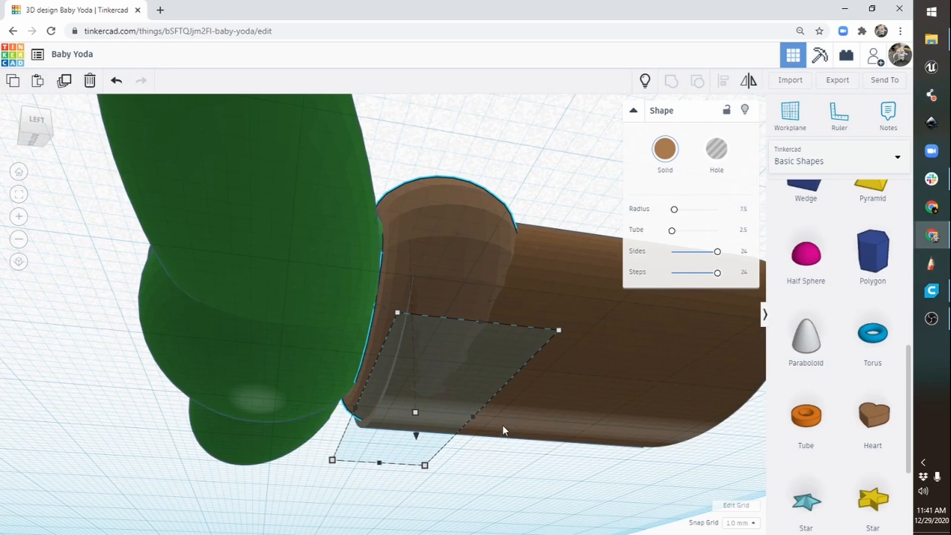
right_click_drag(539, 412, 447, 394)
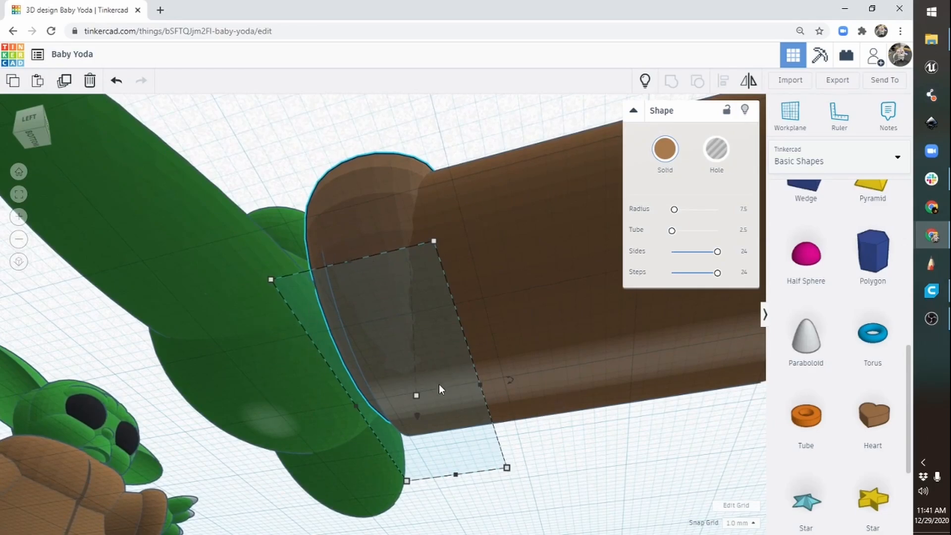
mouse_move(416, 395)
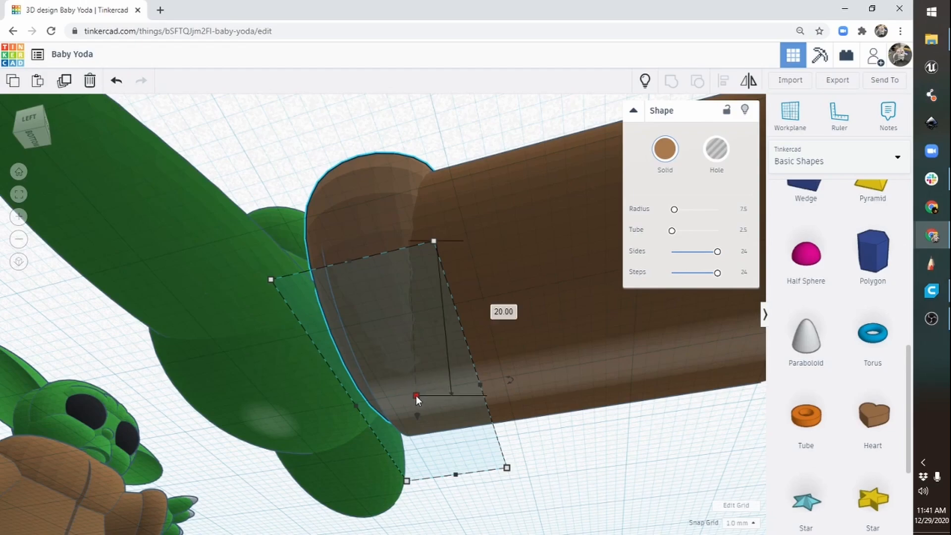
left_click_drag(418, 394, 424, 417)
right_click_drag(369, 408, 489, 417)
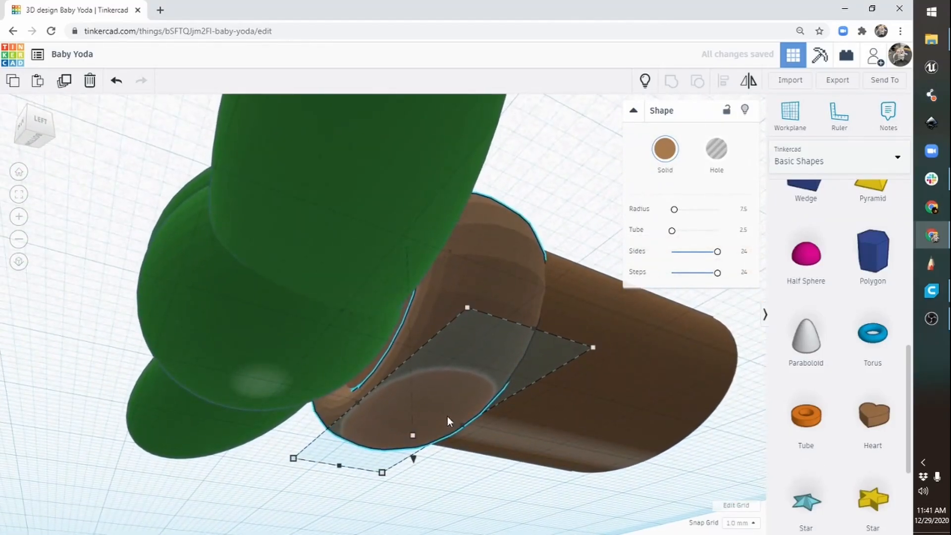
left_click_drag(414, 436, 412, 432)
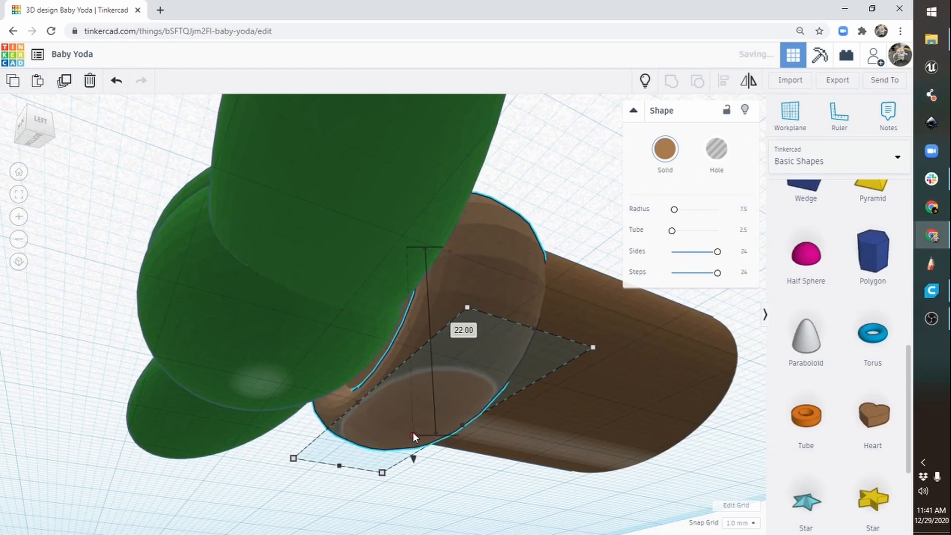
Duplicate the collar torus, tilting the copy slightly and shifting it a little down the body for a layered collar
right_click_drag(565, 317, 334, 433)
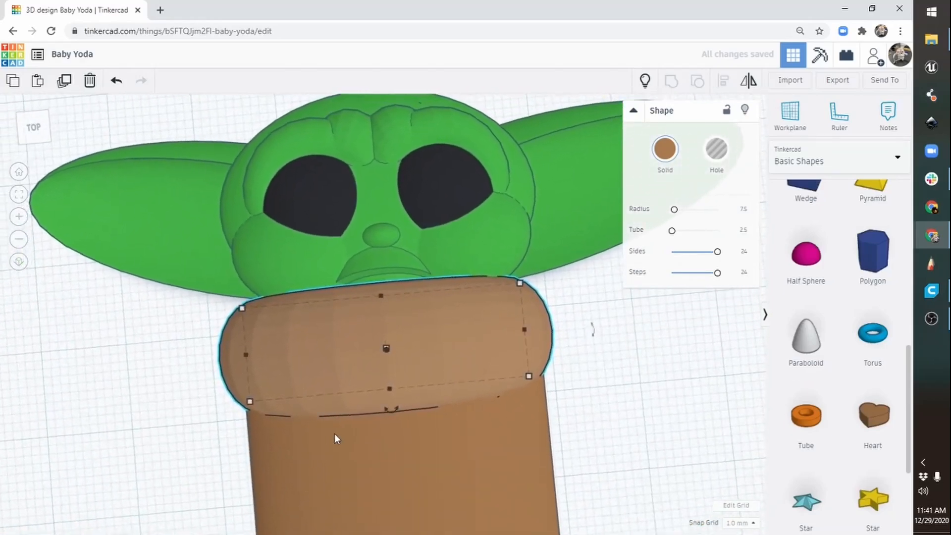
mouse_move(574, 391)
right_mouse_down()
mouse_move(548, 416)
mouse_move(562, 418)
mouse_move(569, 382)
right_mouse_up()
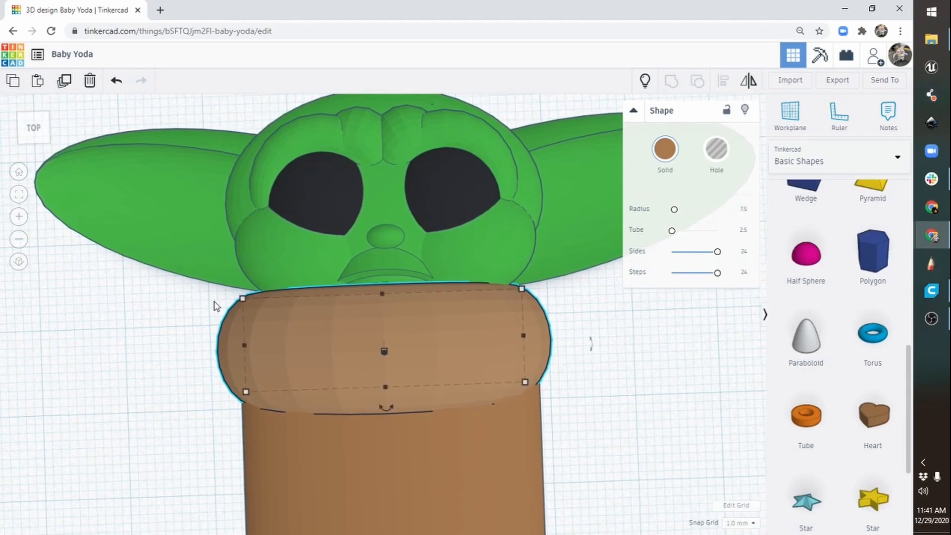
left_click(63, 82)
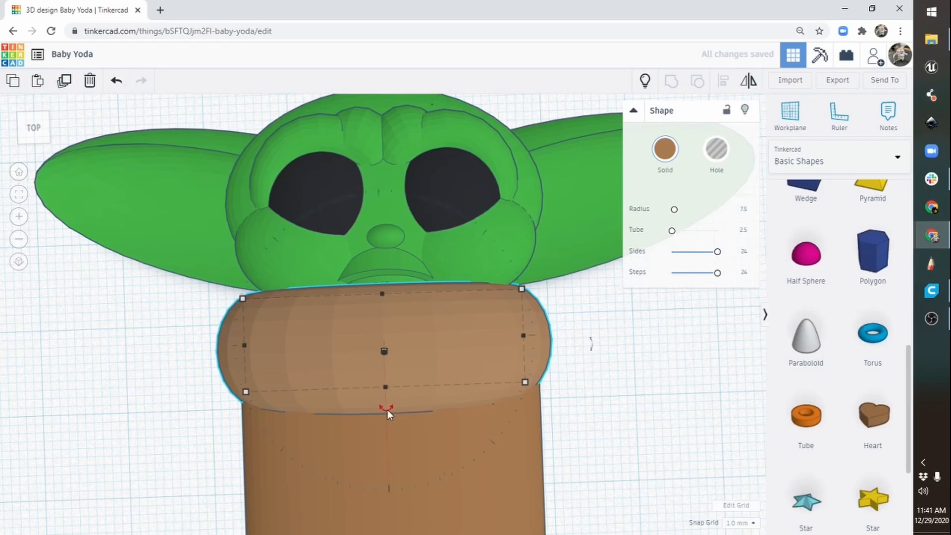
left_click_drag(387, 409, 416, 503)
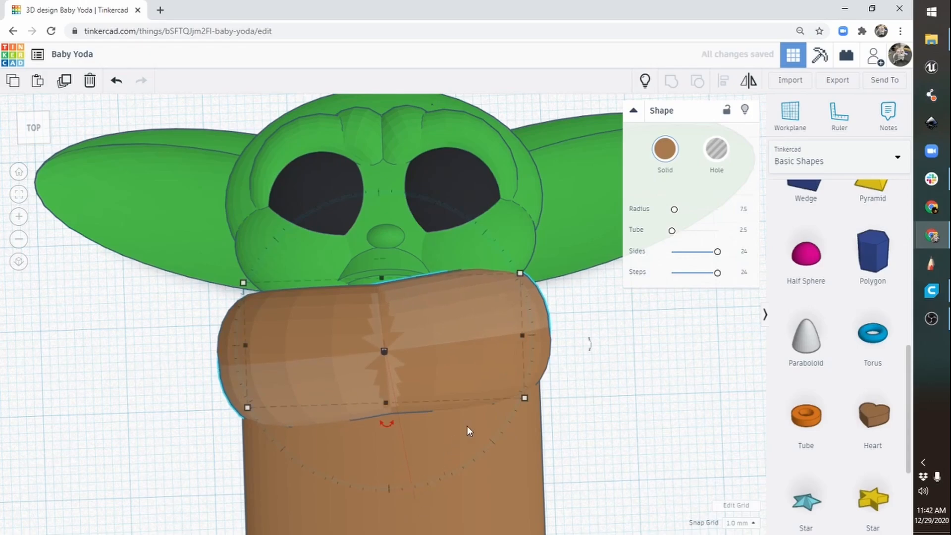
key("Down")
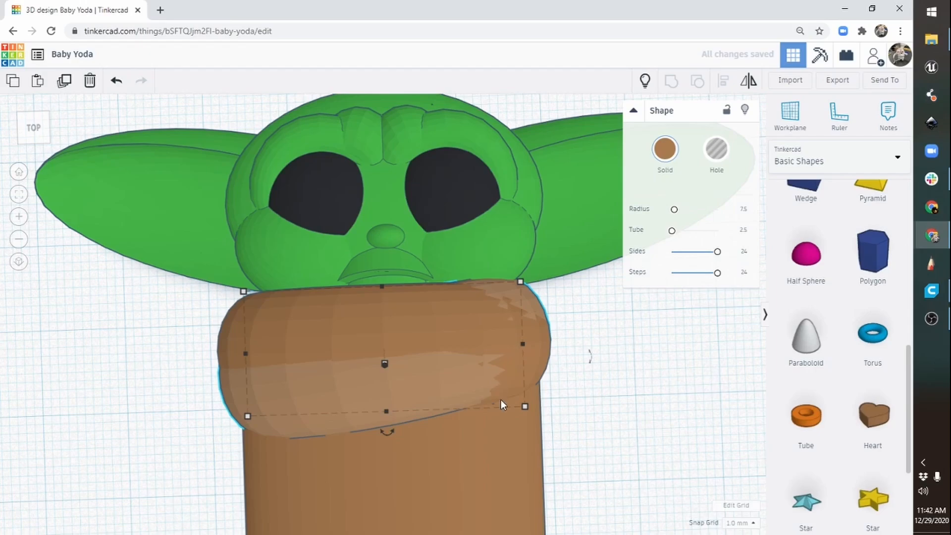
Raise the top of the tilted collar copy to a height of 23 mm so it stands above the original collar
right_click_drag(385, 436, 454, 463)
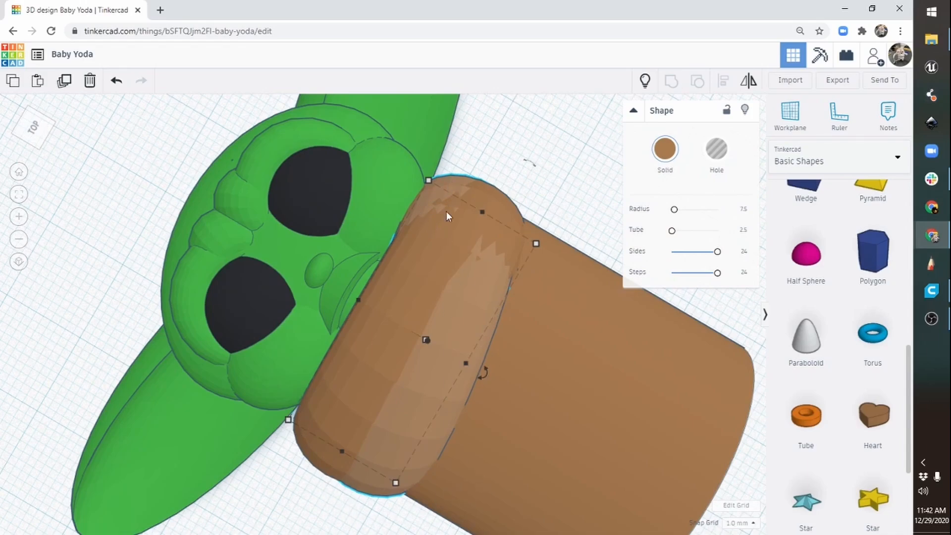
right_click_drag(584, 412, 483, 282)
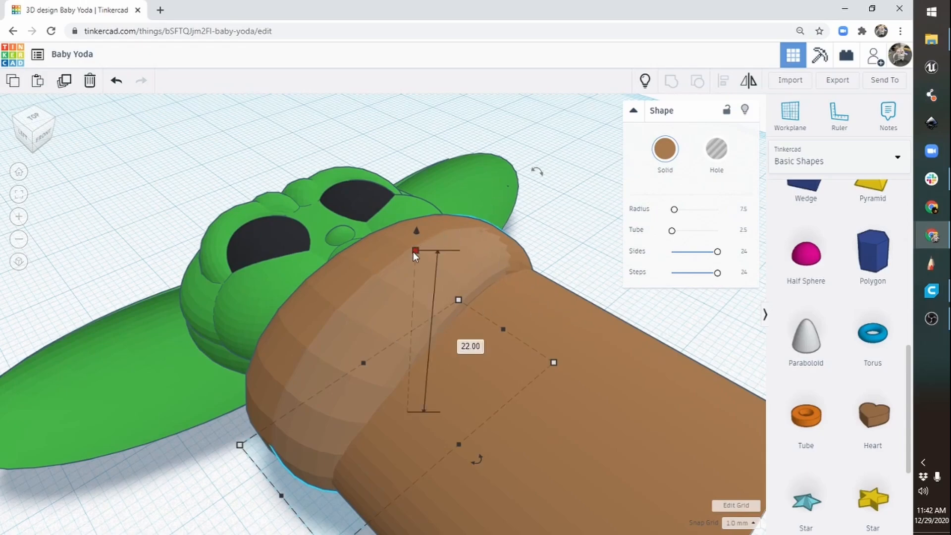
left_click_drag(415, 251, 416, 251)
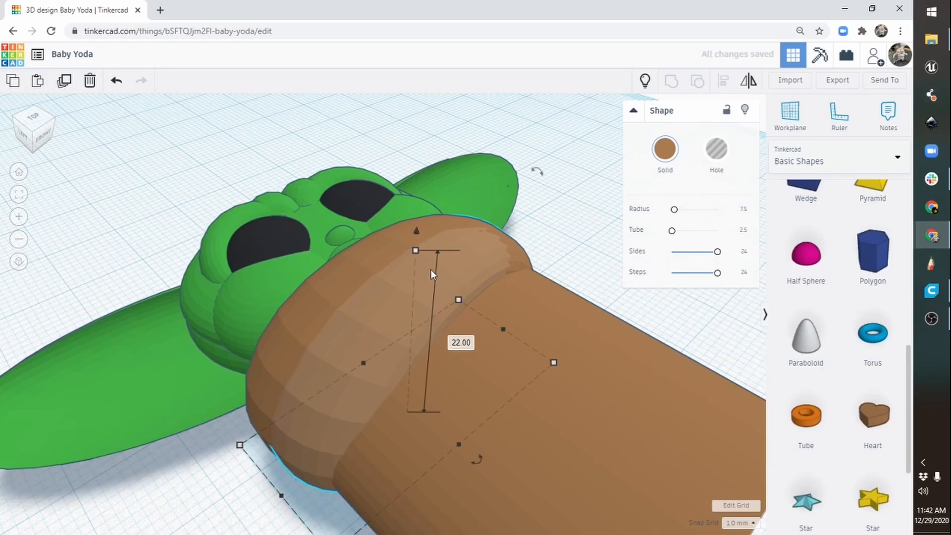
left_click_drag(415, 252, 418, 239)
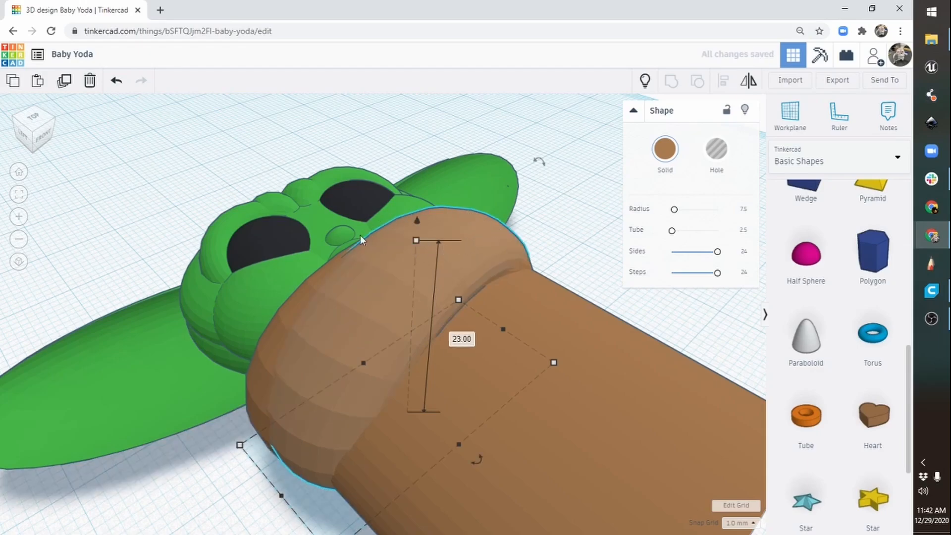
Place a hole box over the left half of the collar, with its edge near the middle of the chest
right_click_drag(521, 338, 398, 478)
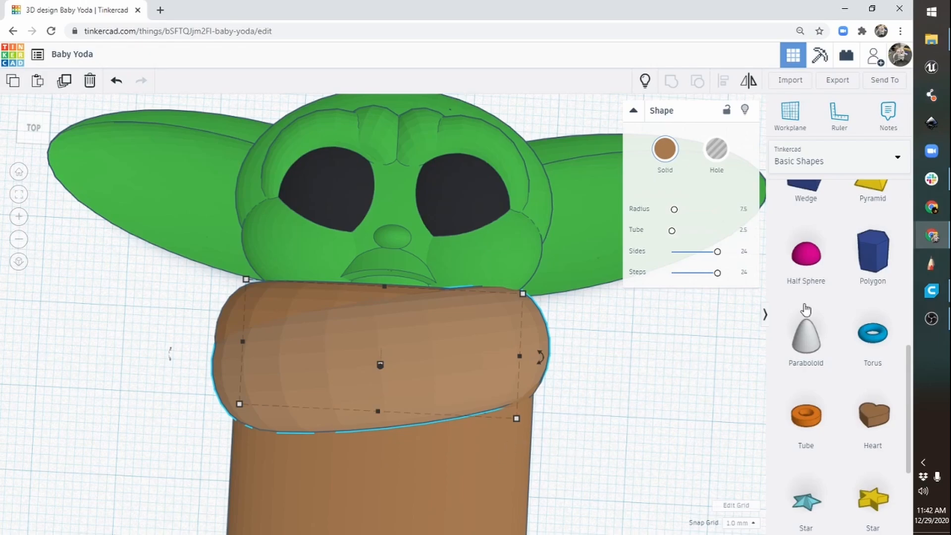
left_click_drag(909, 364, 908, 201)
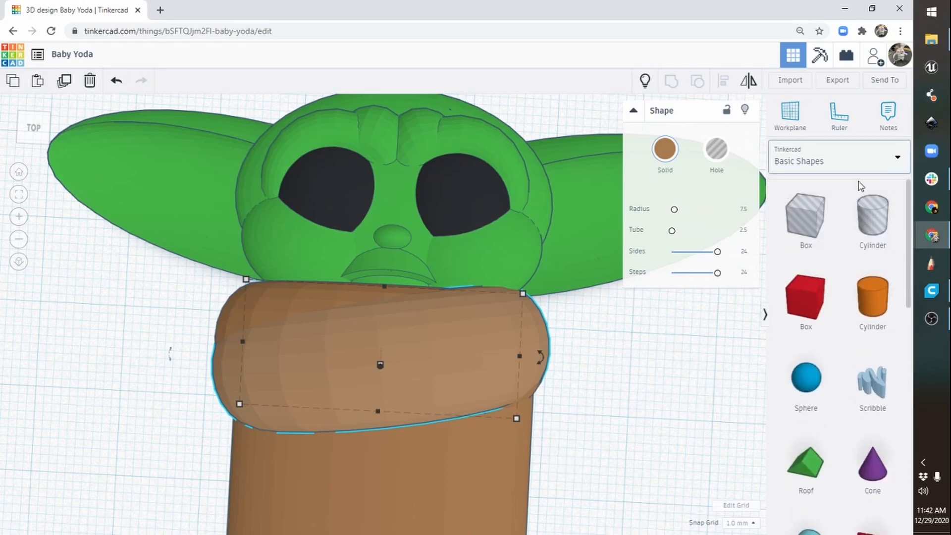
left_click_drag(806, 211, 284, 371)
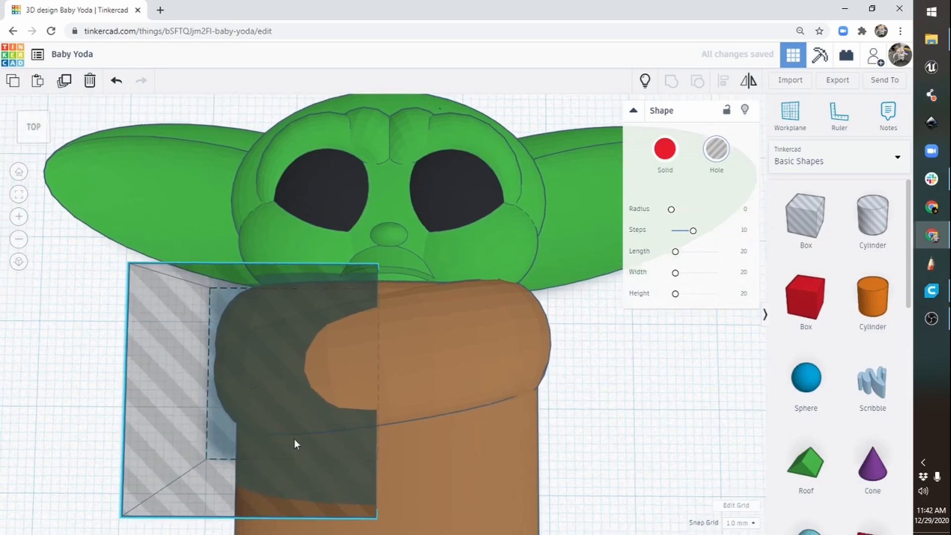
Extend the hole box upward and downward to a height of 25 mm to cover more of the collar's thickness
right_click_drag(295, 440, 257, 451)
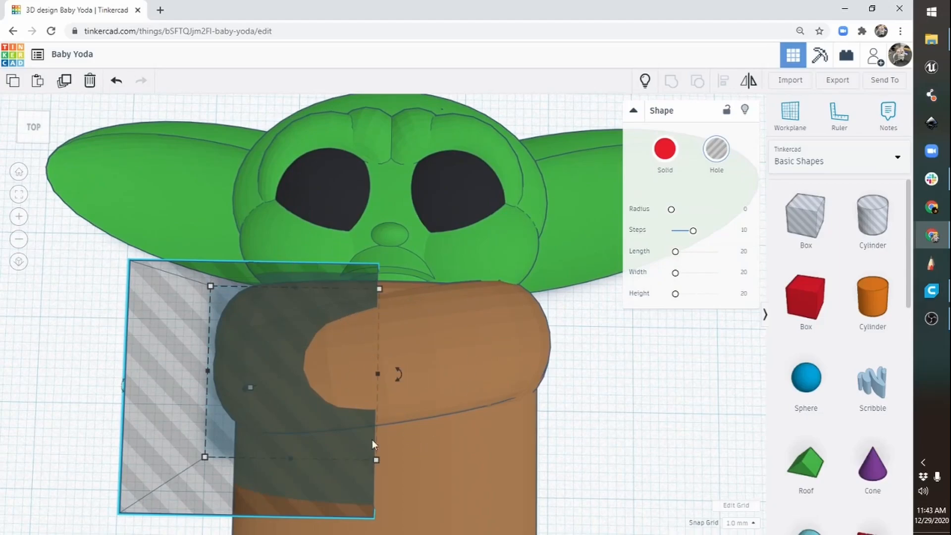
right_click_drag(341, 467, 448, 331)
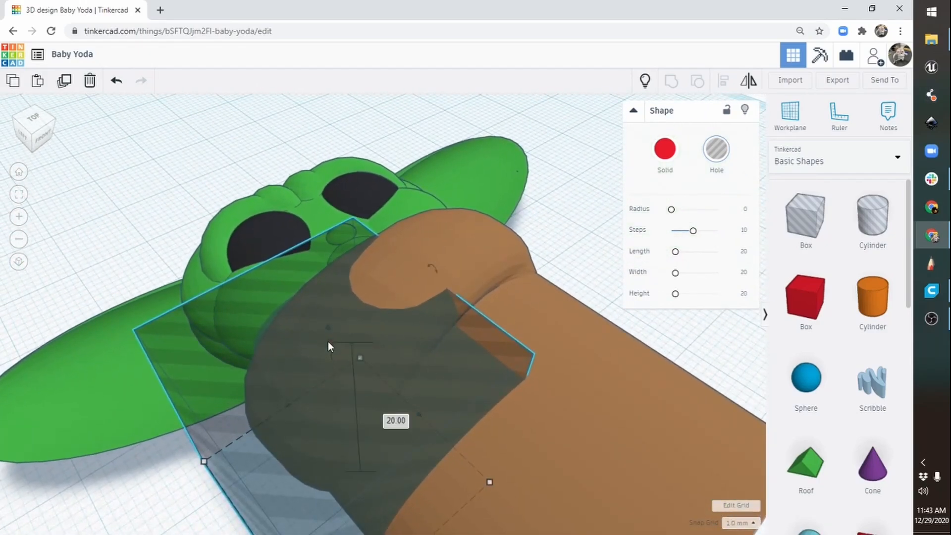
mouse_move(329, 341)
left_mouse_down()
mouse_move(329, 326)
mouse_move(334, 333)
left_mouse_up()
right_click_drag(442, 415, 465, 252)
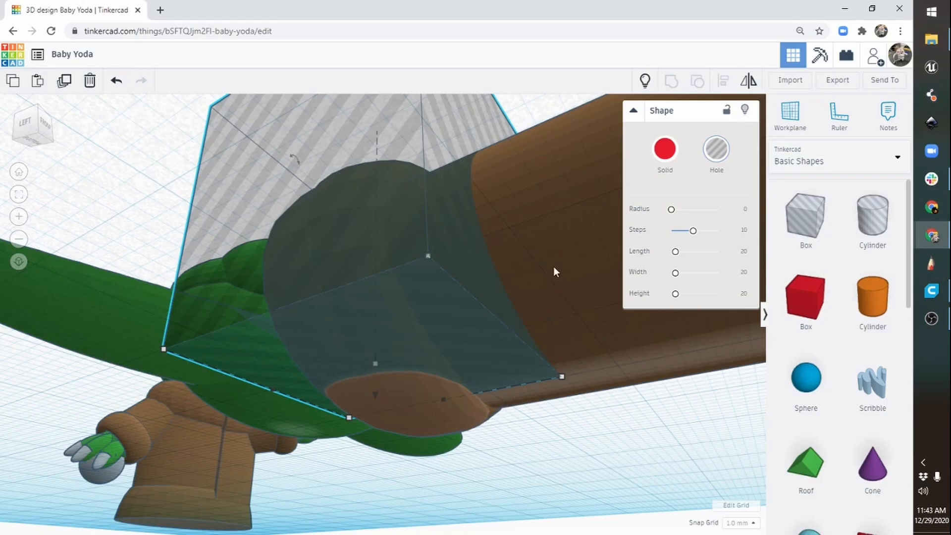
right_click_drag(554, 252, 510, 294)
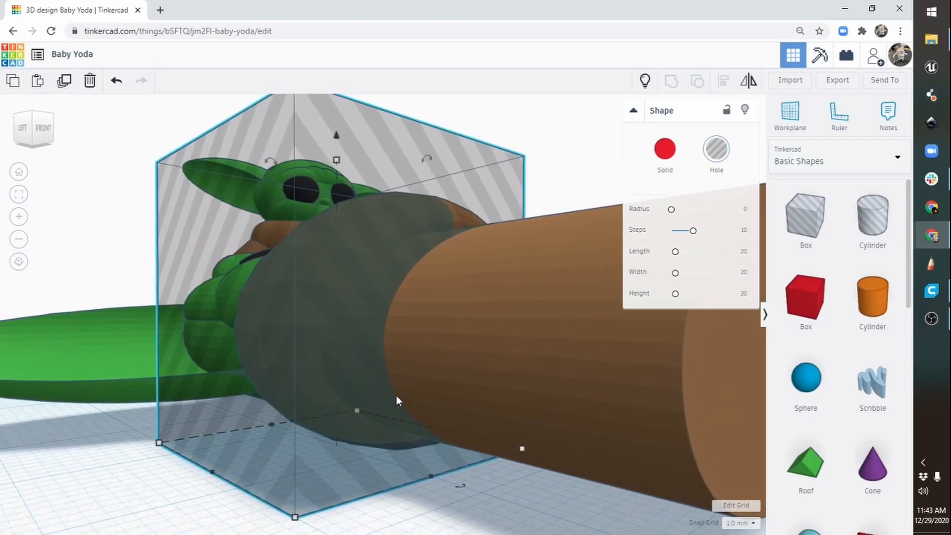
right_click_drag(355, 468, 386, 399)
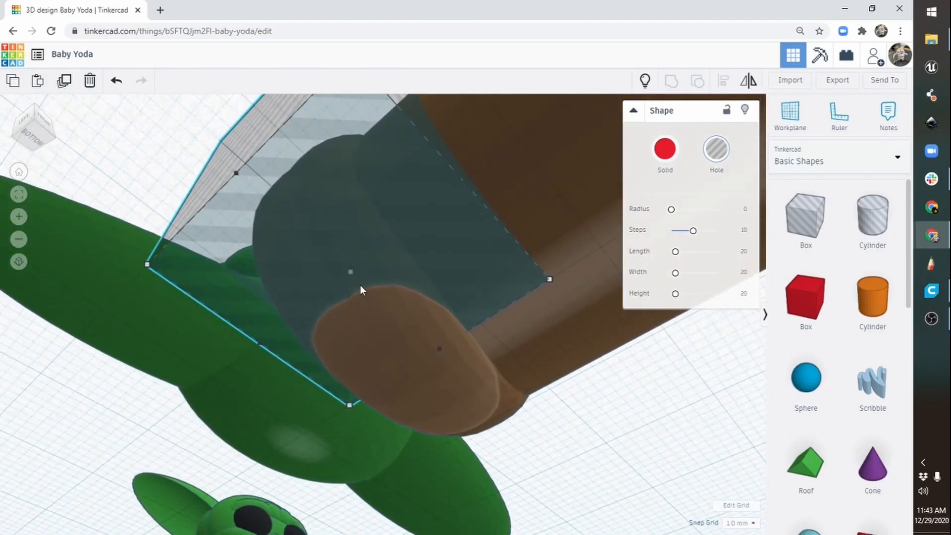
left_click_drag(349, 273, 355, 300)
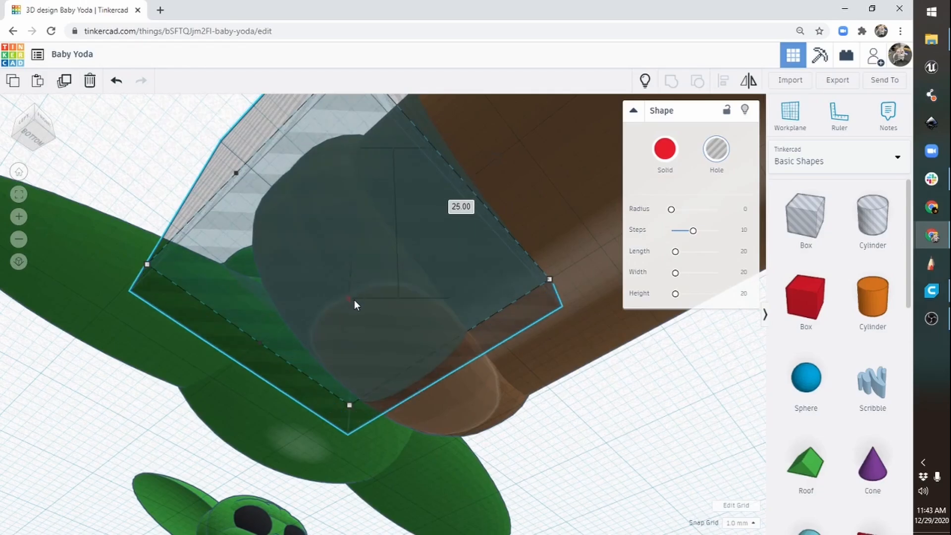
Rotate the hole box slightly counterclockwise in the top view so its cutting edge slants across the collar
right_click_drag(500, 283, 404, 426)
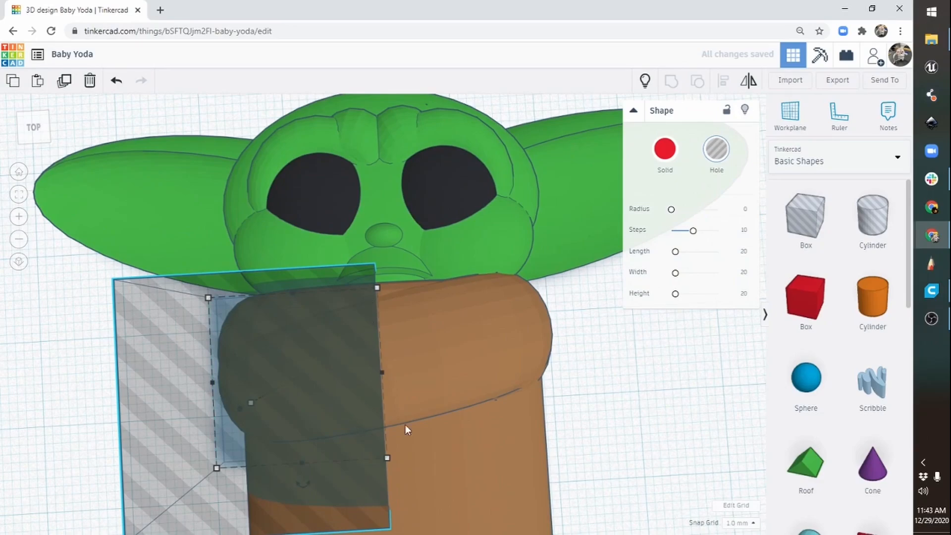
middle_click_drag(471, 385, 563, 344)
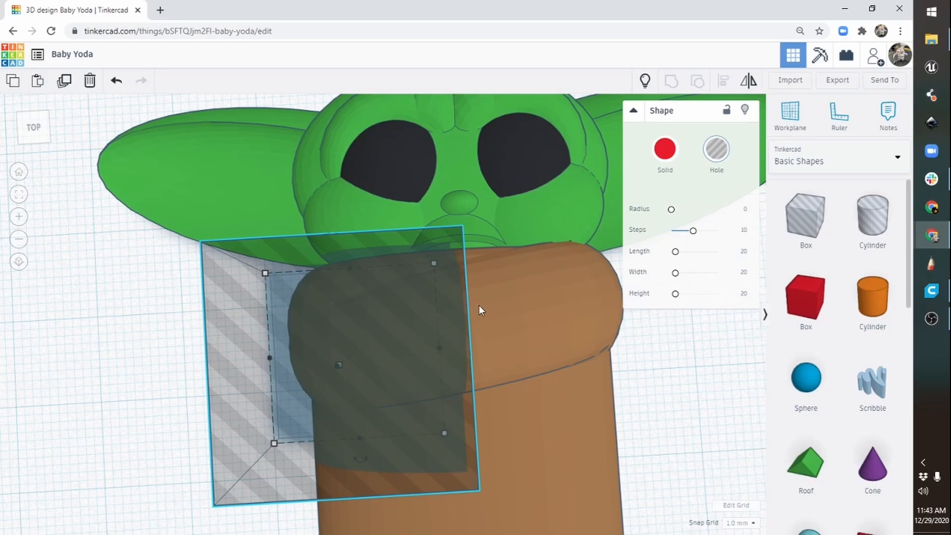
right_click_drag(479, 310, 457, 270)
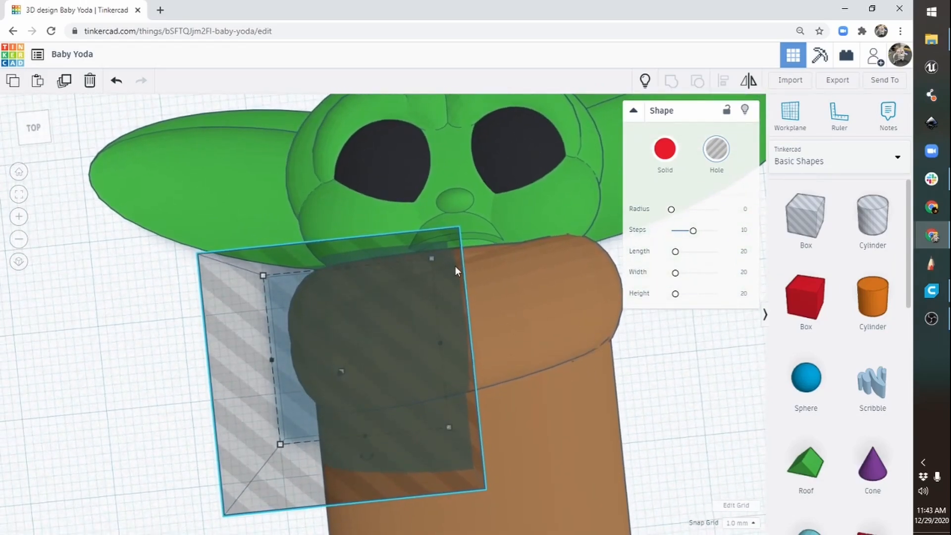
mouse_move(365, 460)
left_click_drag(367, 457, 394, 506)
Group the hole box with the upper collar copy to cut away that copy's left half
middle_click_drag(645, 363, 501, 359)
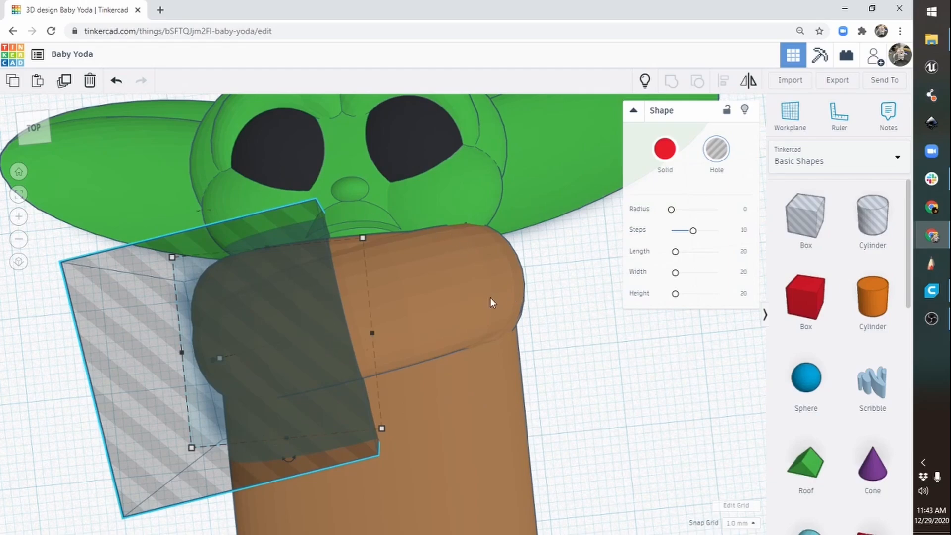
left_click(456, 295, "shift")
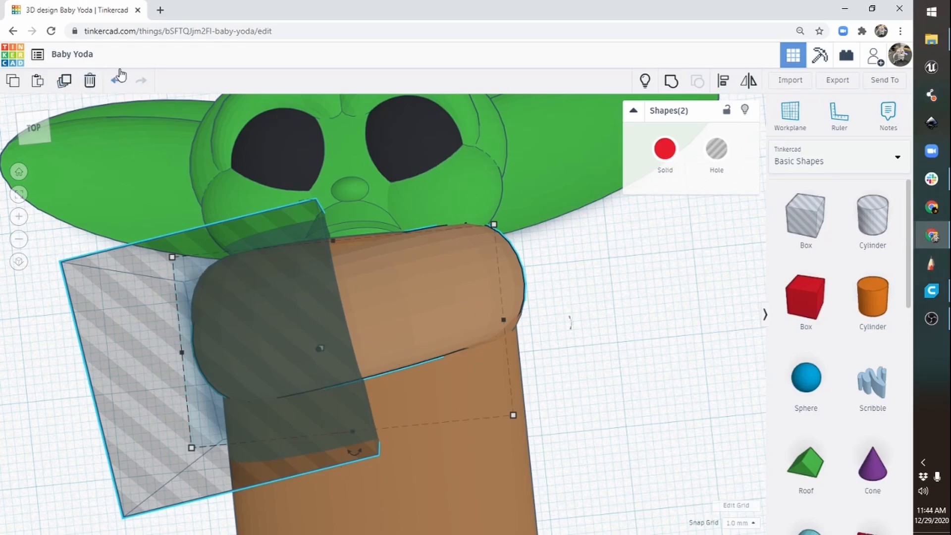
left_click(672, 83)
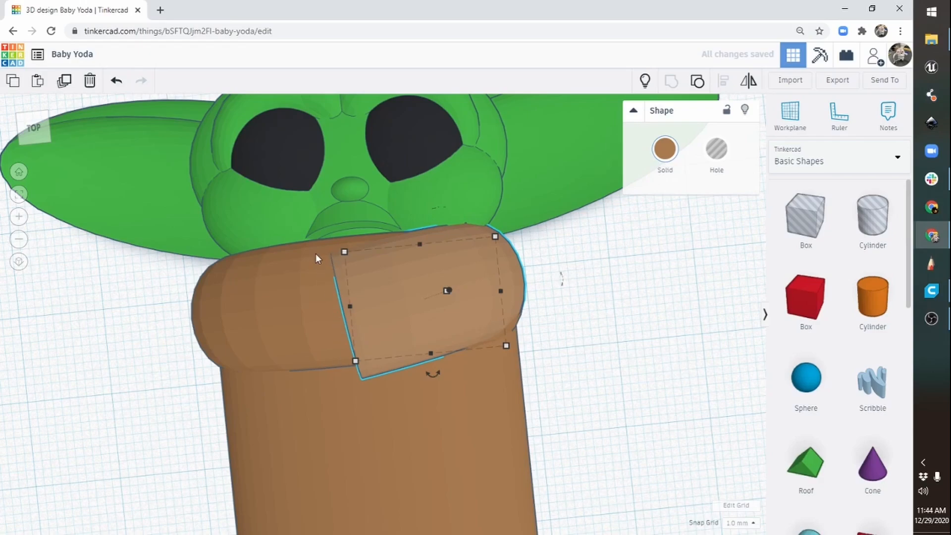
Raise the underside of the cut collar piece to reduce its height to 22 mm
right_click_drag(294, 421, 313, 335)
right_click_drag(286, 347, 318, 224)
left_click(409, 372)
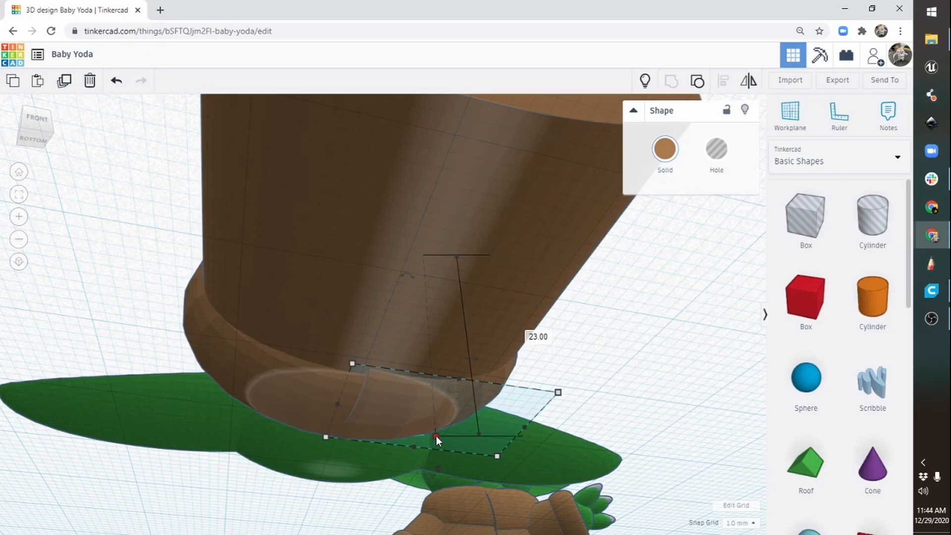
left_click_drag(436, 436, 436, 425)
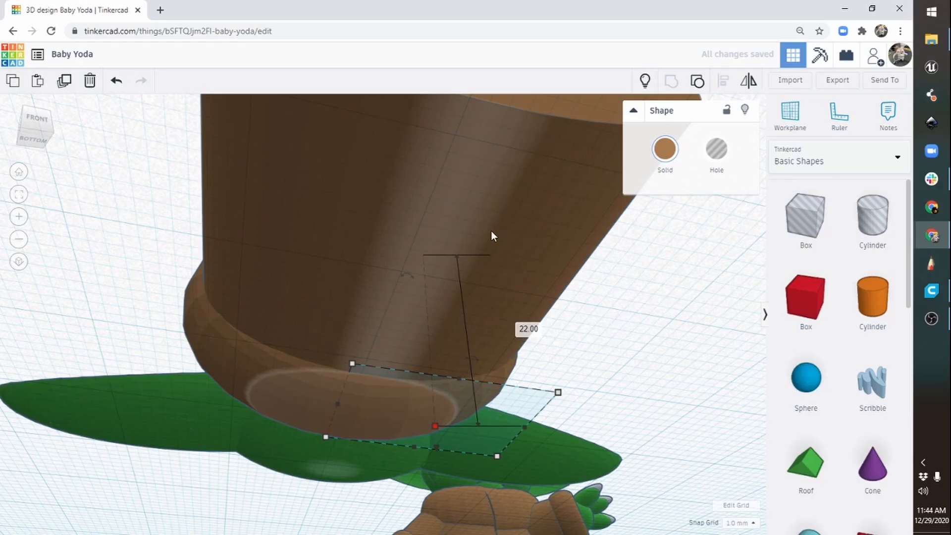
right_click_drag(491, 231, 335, 419)
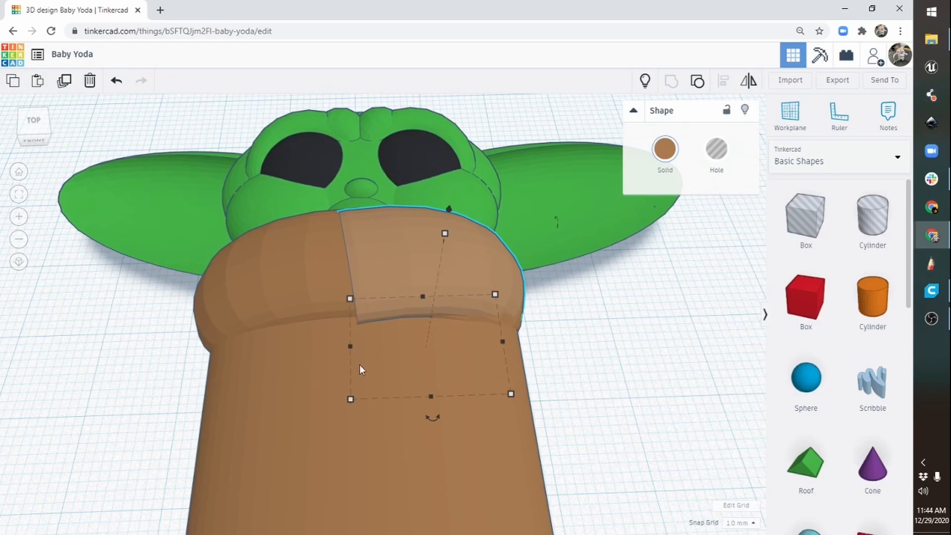
Duplicate the brown cylinder body in place and increase the copy's height to 19 mm
middle_click_drag(444, 395, 472, 277)
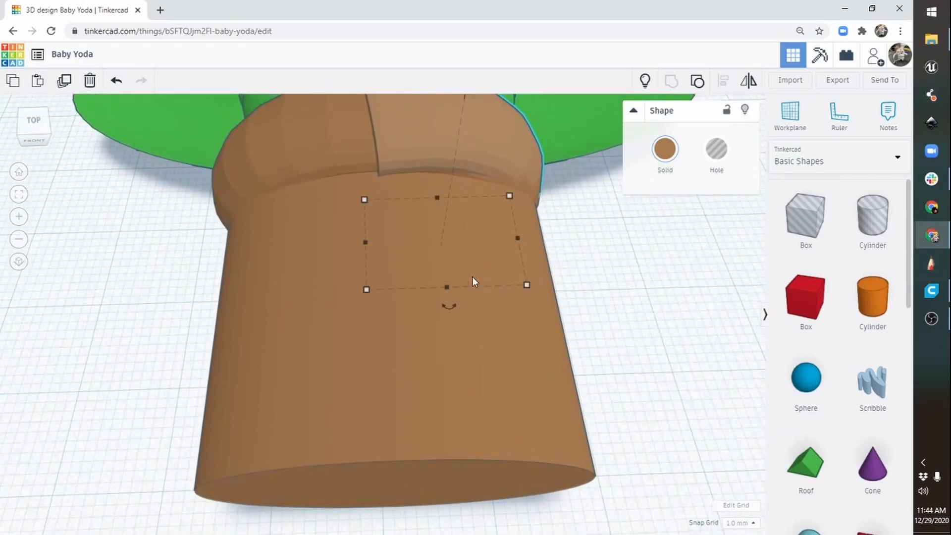
left_click(409, 376)
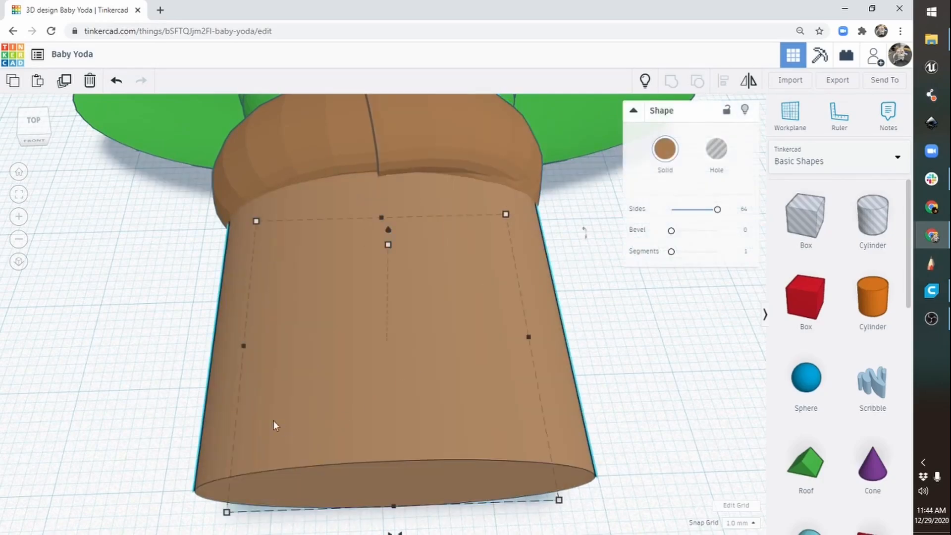
left_click(62, 82)
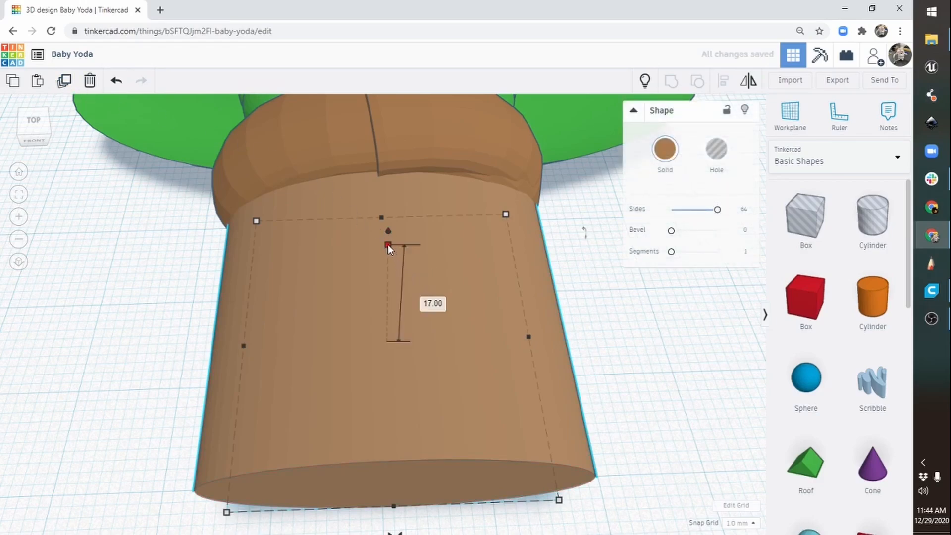
left_click_drag(388, 245, 389, 232)
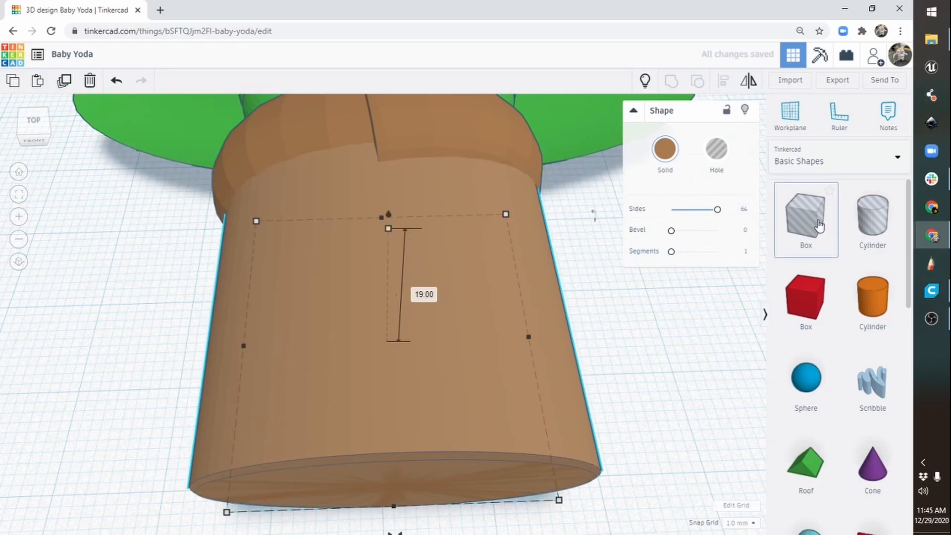
Place a hole box over the left half of the robe body and lengthen it toward the head past the collar
left_click_drag(806, 218, 289, 475)
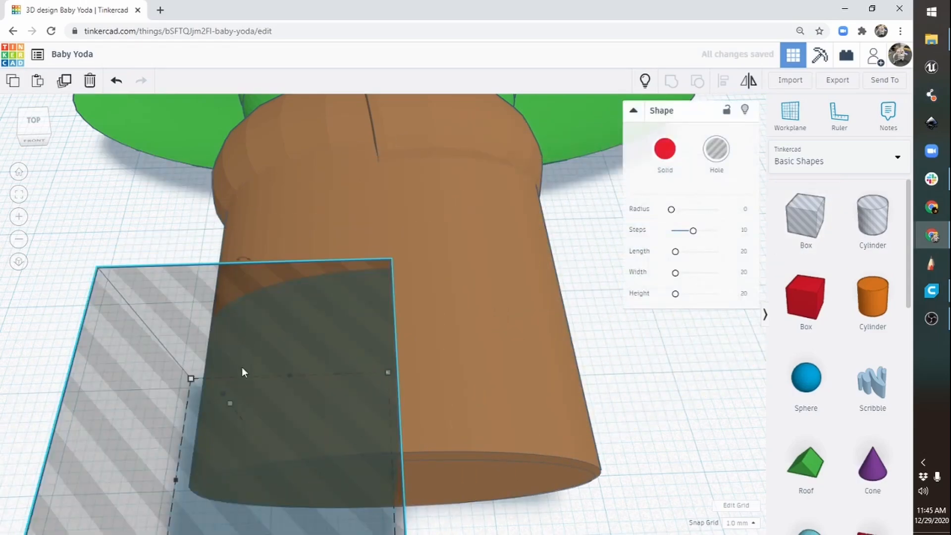
left_click_drag(290, 374, 287, 234)
right_click_drag(489, 267, 471, 318)
middle_click_drag(471, 297, 475, 222)
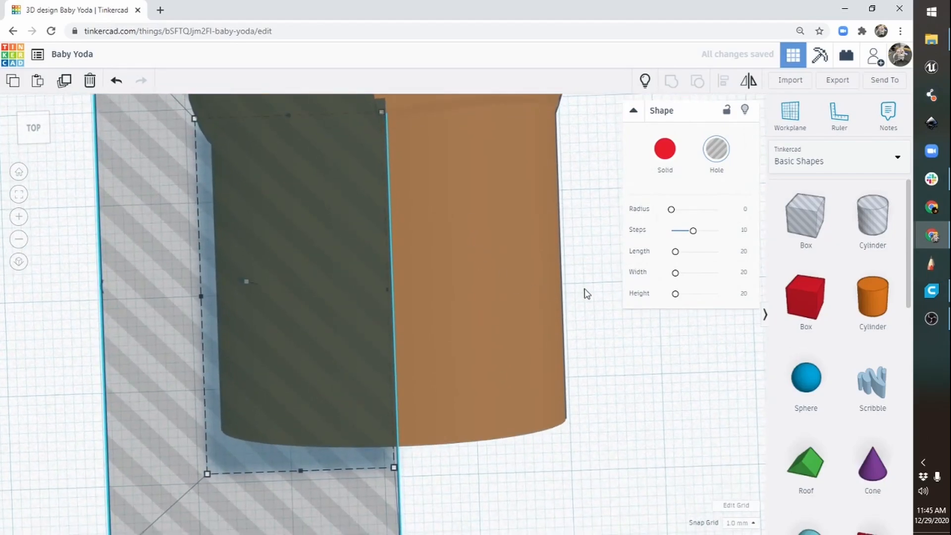
middle_click_drag(528, 238, 539, 296)
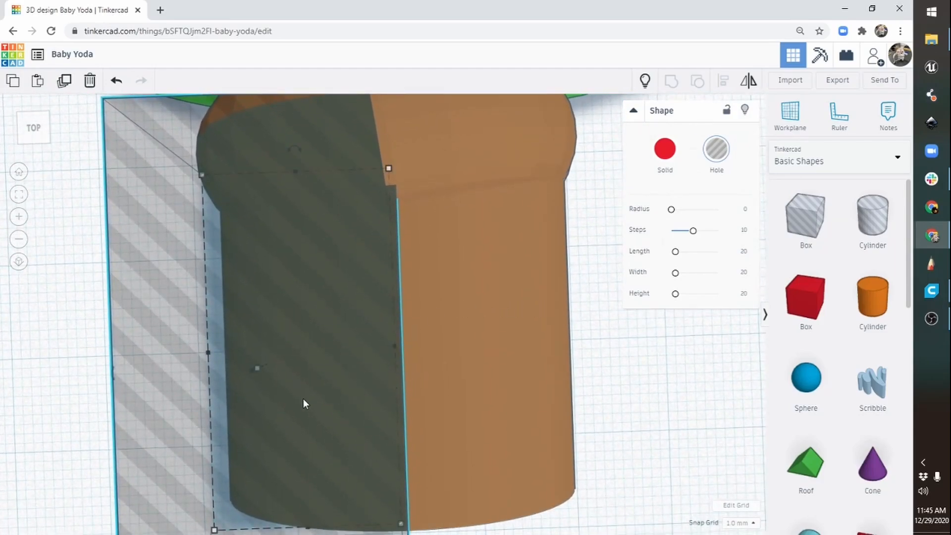
Set the snap grid to 0.1 mm and shift the hole box about 0.6 mm left to meet the collar's cut edge
key("Left")
left_click_drag(299, 403, 320, 413)
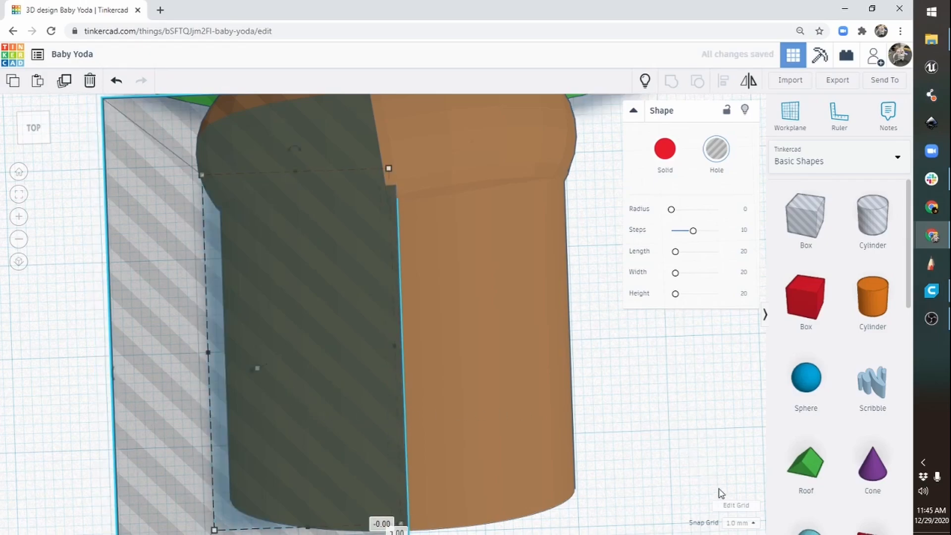
left_click(745, 526)
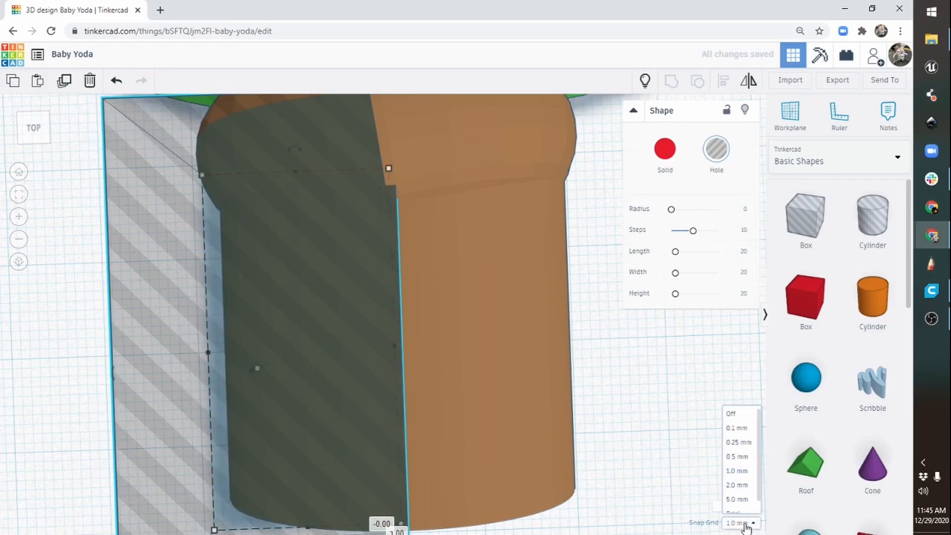
left_click(738, 436)
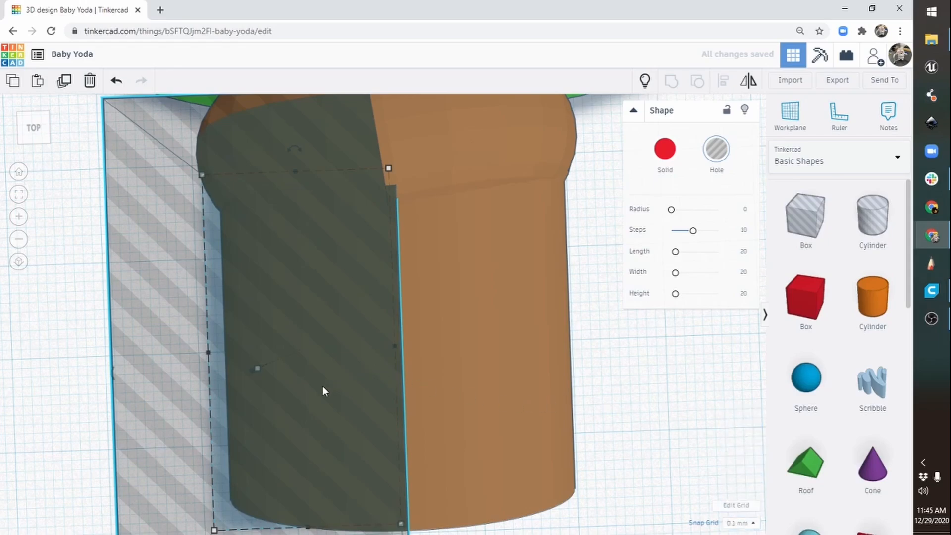
left_click_drag(322, 387, 319, 391)
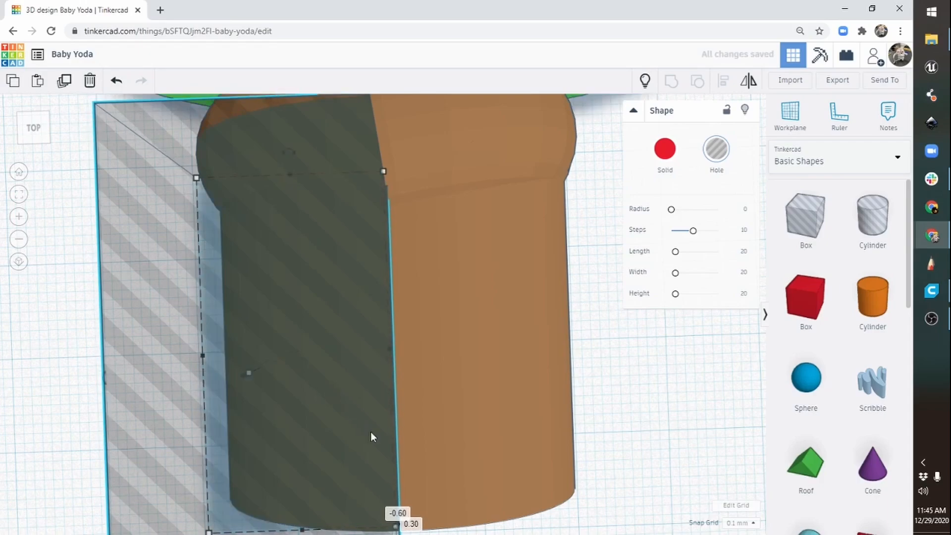
Return the snap grid to 1.0 mm and group the hole box with the taller body cylinder to cut away its left half
middle_click_drag(470, 346, 457, 222)
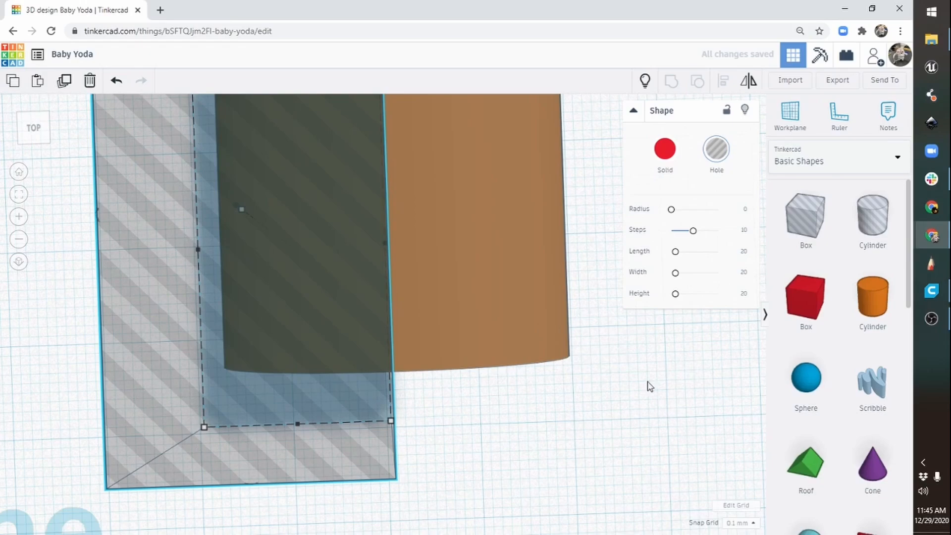
left_click(742, 525)
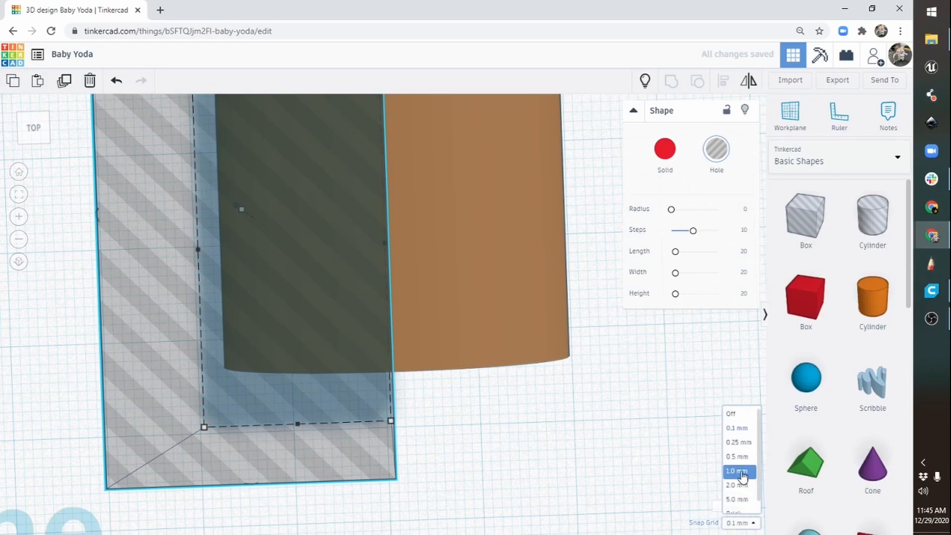
middle_click_drag(586, 265, 595, 381)
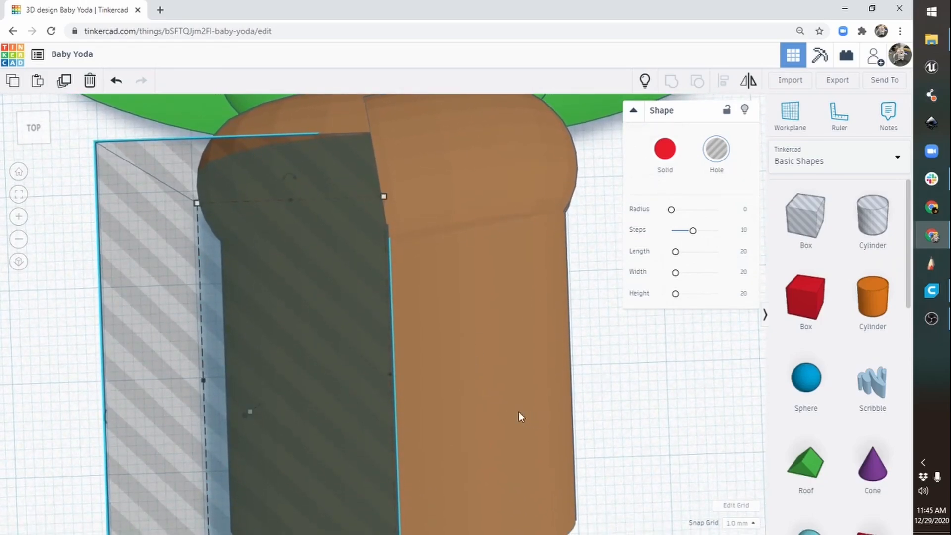
left_click(466, 367, "shift")
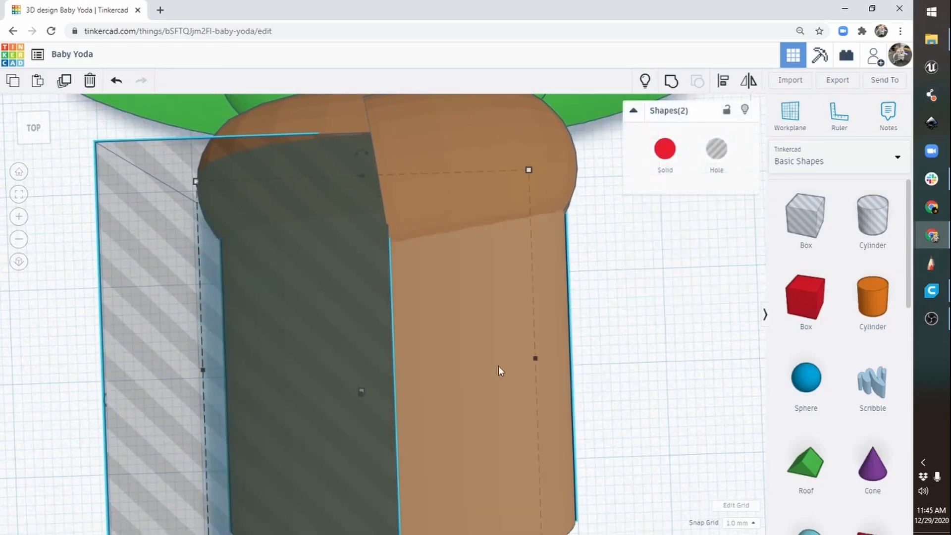
left_click(672, 82)
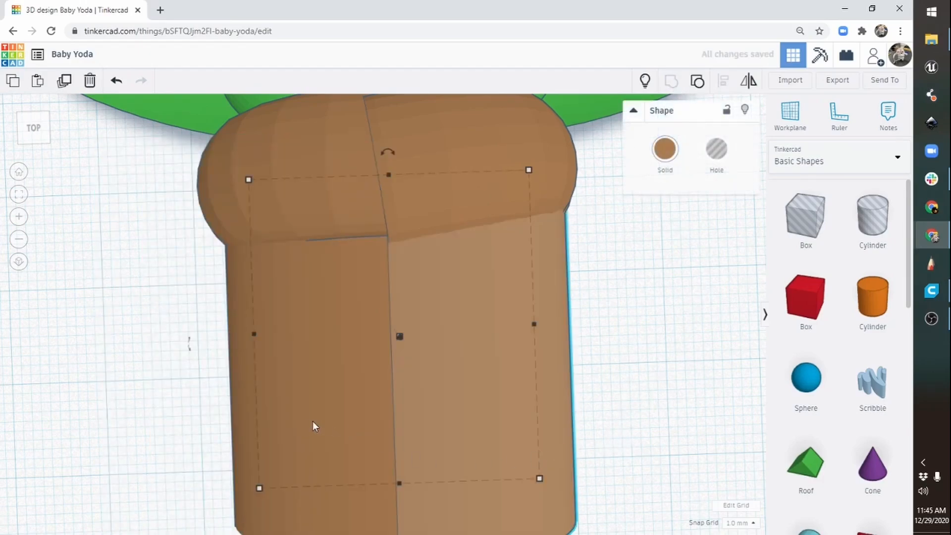
Duplicate the uncut collar ring and move the copy straight down to the lower end of the robe body
right_click_drag(313, 423, 303, 473)
middle_click_drag(387, 311, 378, 409)
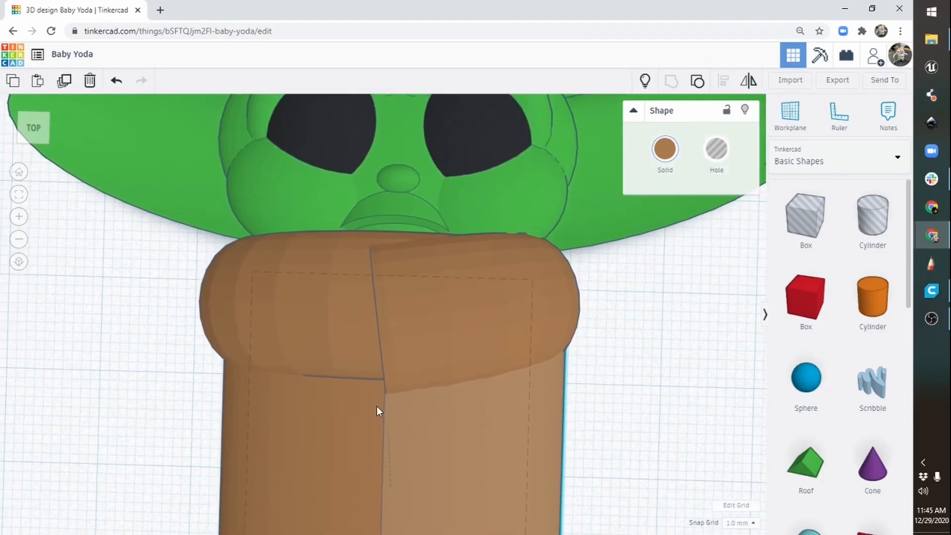
left_click(16, 245)
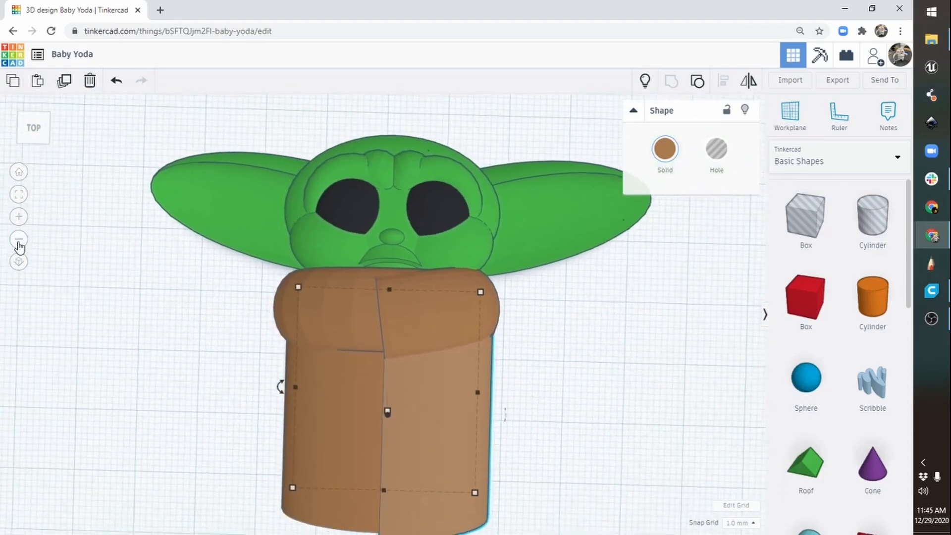
right_click_drag(356, 396, 373, 415)
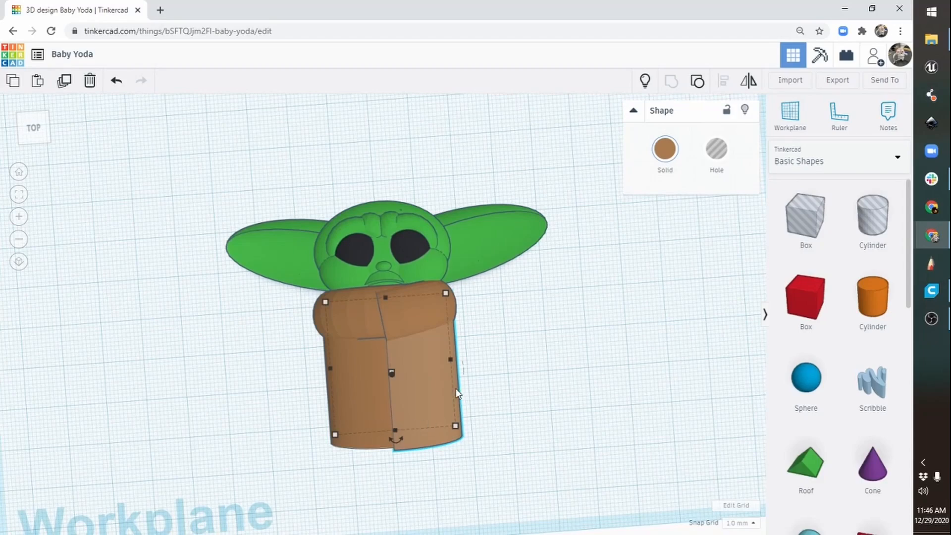
right_click_drag(456, 389, 469, 405)
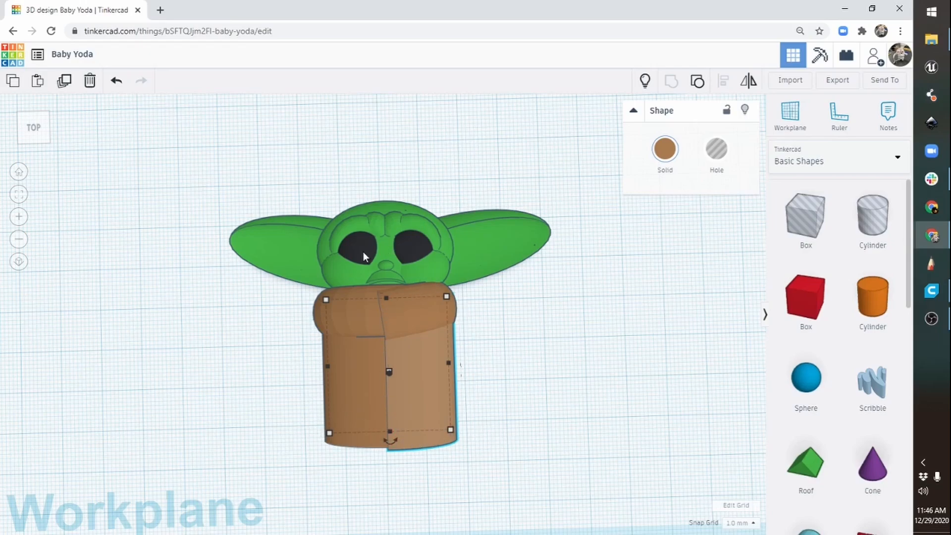
left_click(357, 317)
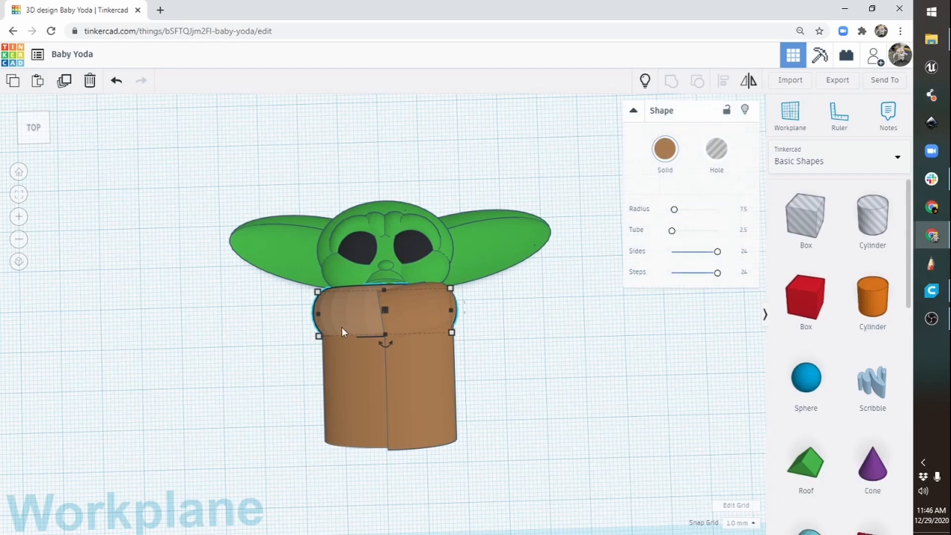
left_click(64, 83)
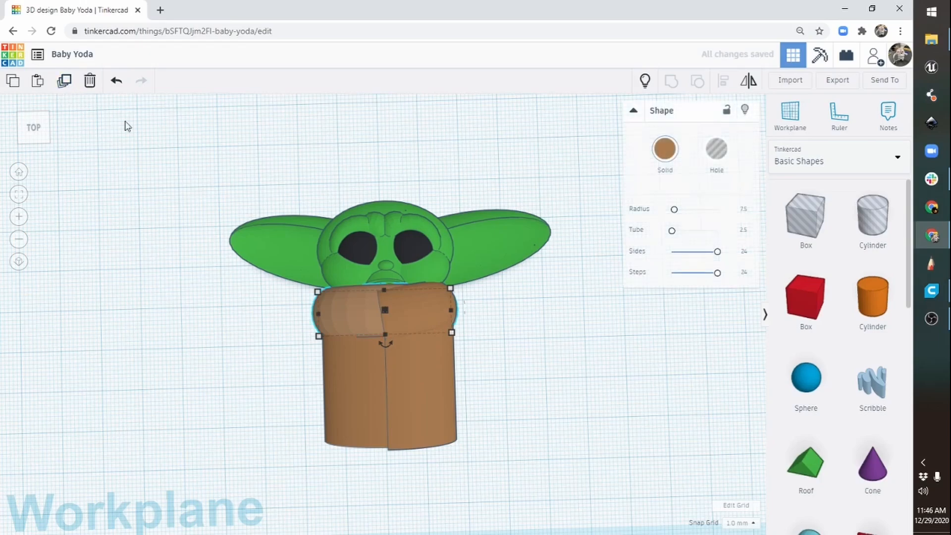
key("Down")
key("Down")
key("Down")
key("Down")
key("Down")
key("Down")
key("Down")
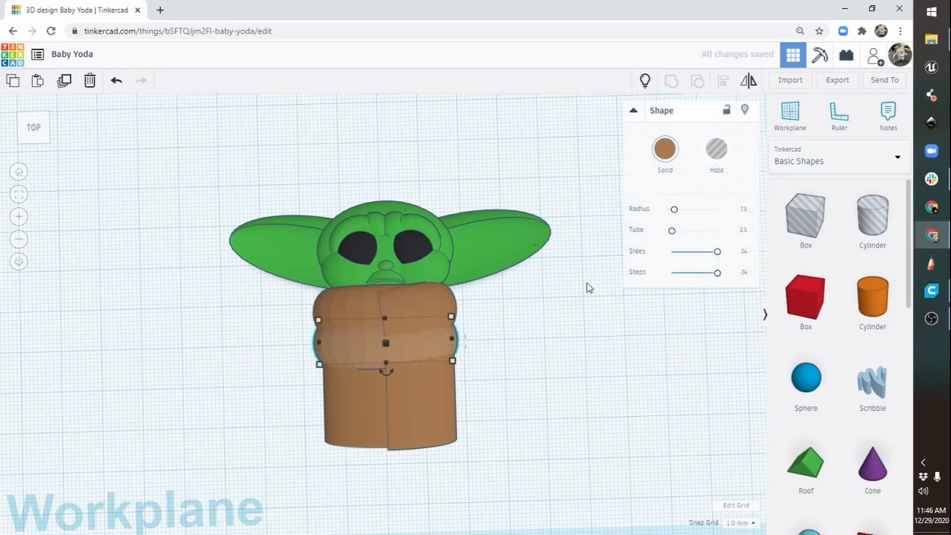
key("Down")
key("Down")
key("Down")
key("Down")
key("Down")
key("Down")
key("Down")
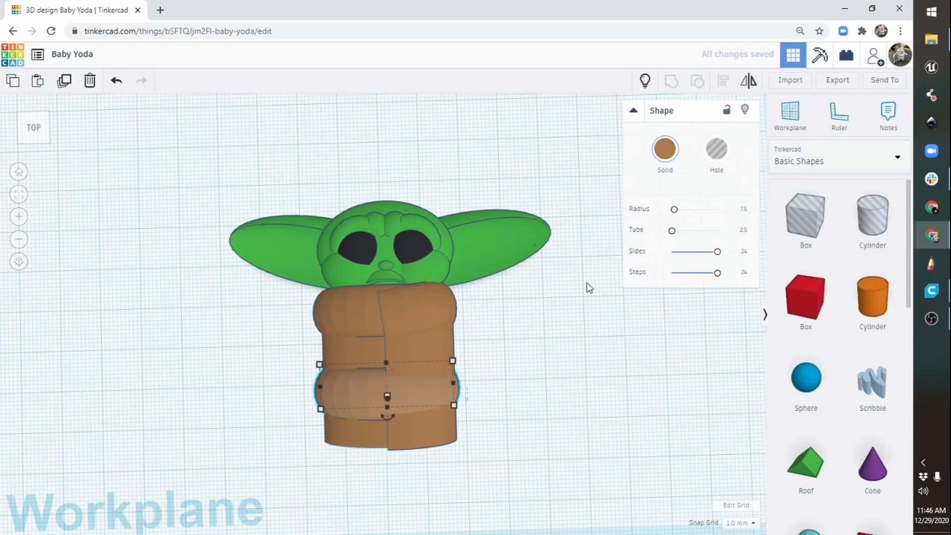
key("Down")
key("Down")
key("Down")
key("Down")
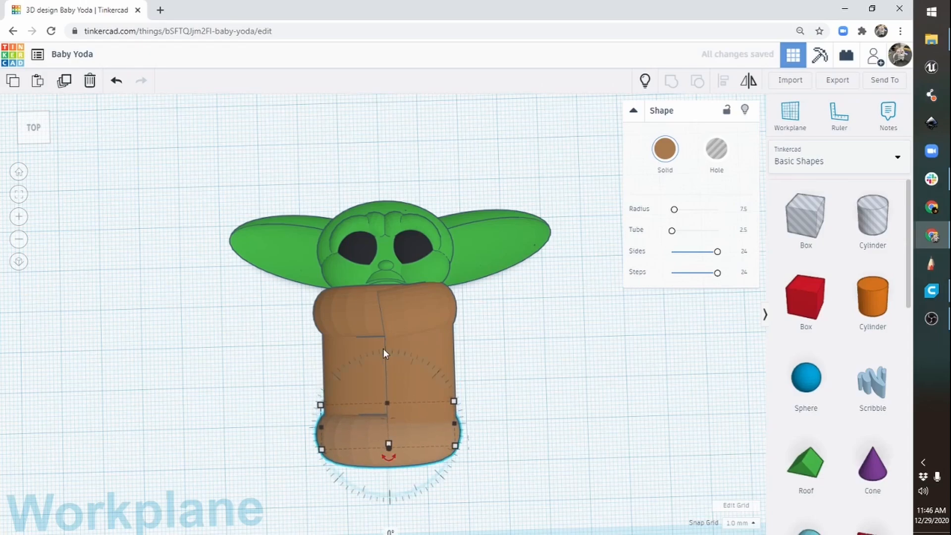
Thicken the lower ring by setting its tube value to 4.12
mouse_move(337, 476)
right_mouse_down()
mouse_move(410, 424)
mouse_move(463, 403)
mouse_move(386, 397)
mouse_move(358, 435)
mouse_move(347, 478)
right_mouse_up()
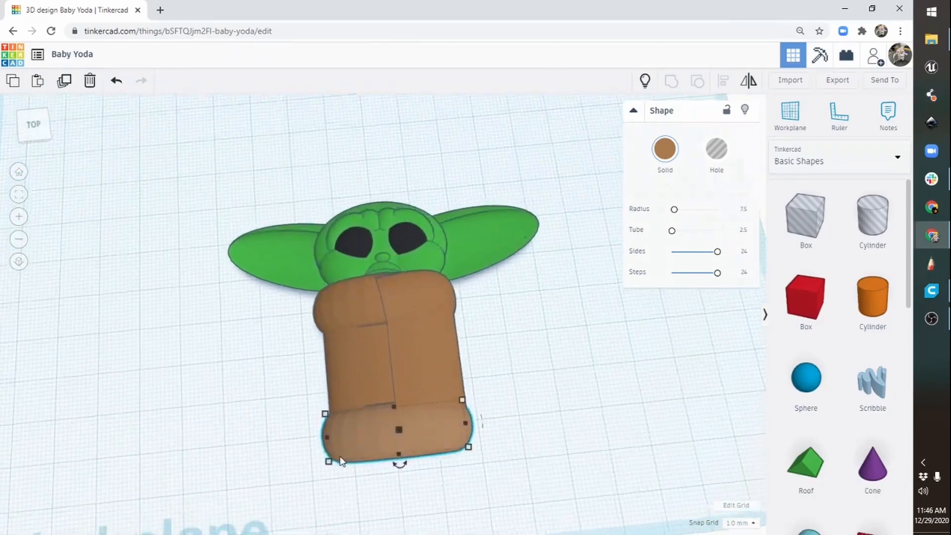
left_click_drag(396, 453, 395, 448)
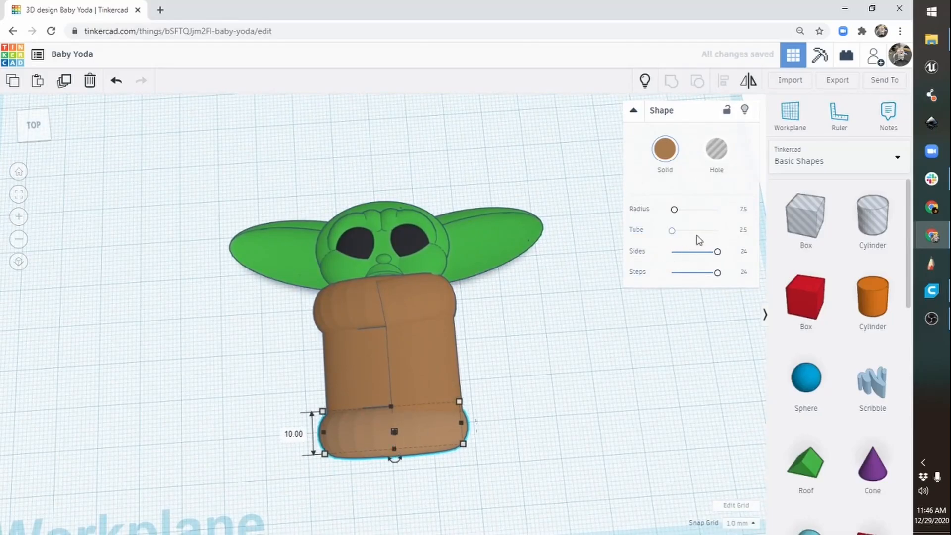
left_click_drag(674, 236, 675, 237)
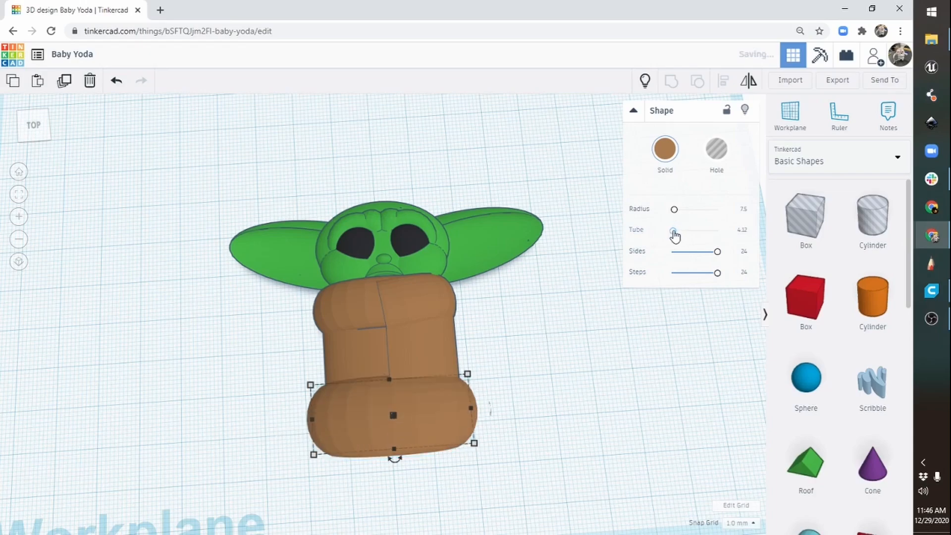
Shift the thickened ring farther from the head and stretch it lengthwise past the end of the body
right_click_drag(529, 360, 471, 428)
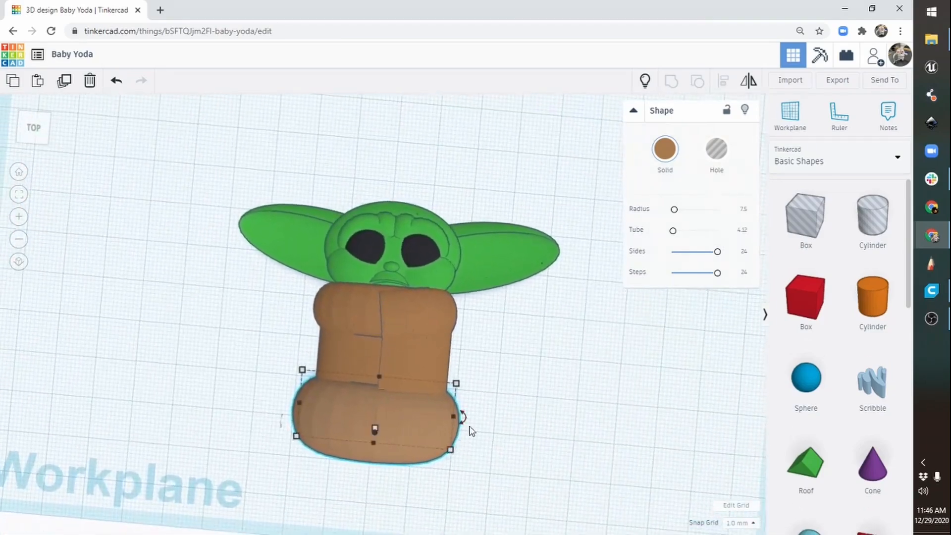
middle_click_drag(516, 400, 539, 329)
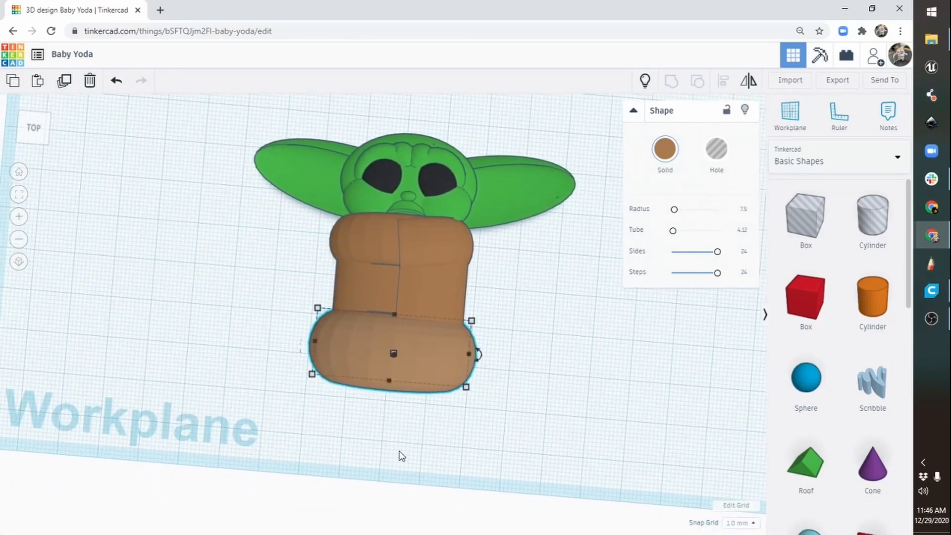
right_click_drag(401, 456, 412, 475)
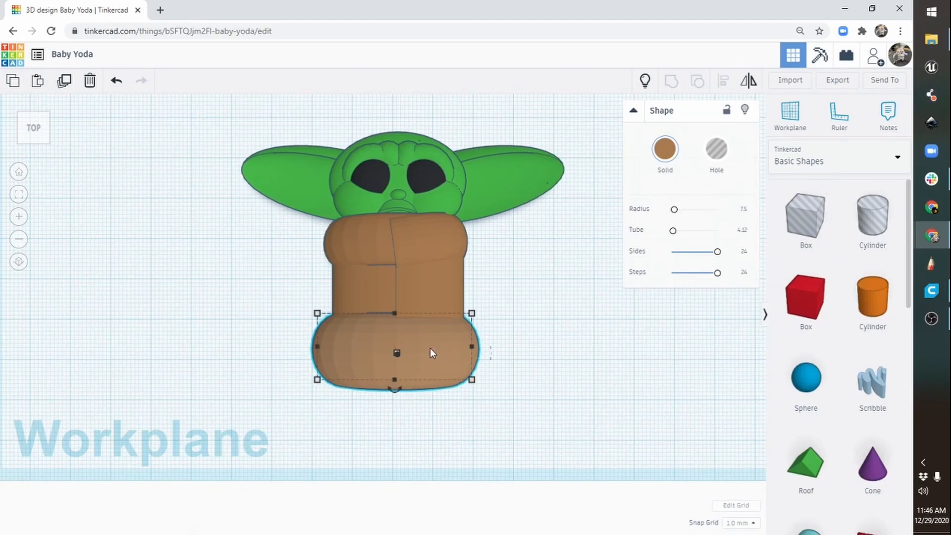
mouse_move(429, 348)
left_mouse_down()
mouse_move(431, 362)
mouse_move(421, 363)
left_mouse_up()
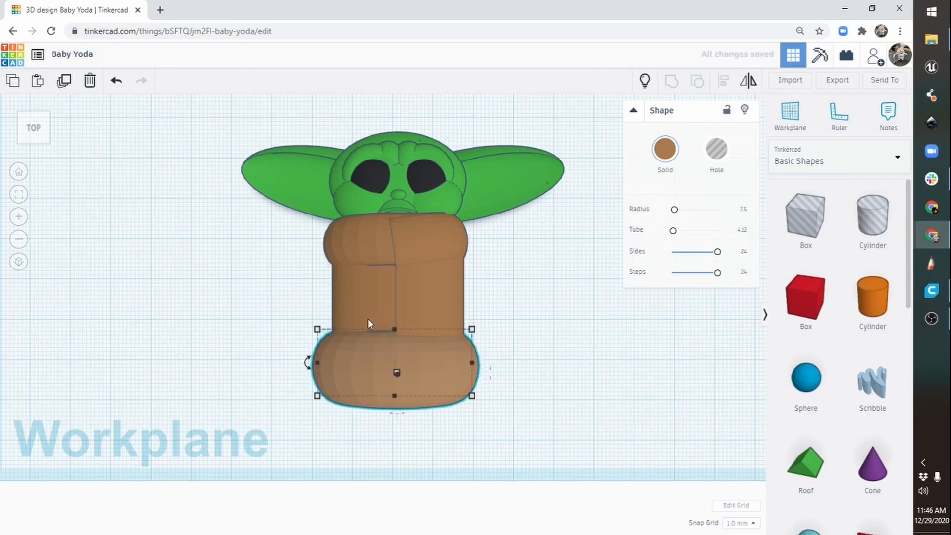
left_click_drag(393, 330, 405, 383)
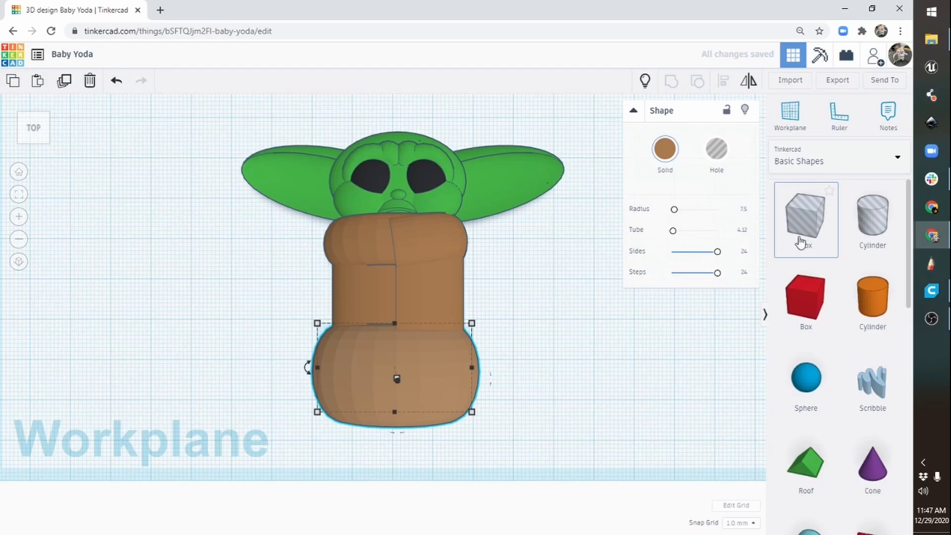
Place a hole box over the lower half of the bottom ring, widening and extending it to cover the ring's full width and depth
left_click_drag(799, 242, 295, 399)
right_click_drag(374, 437, 355, 272)
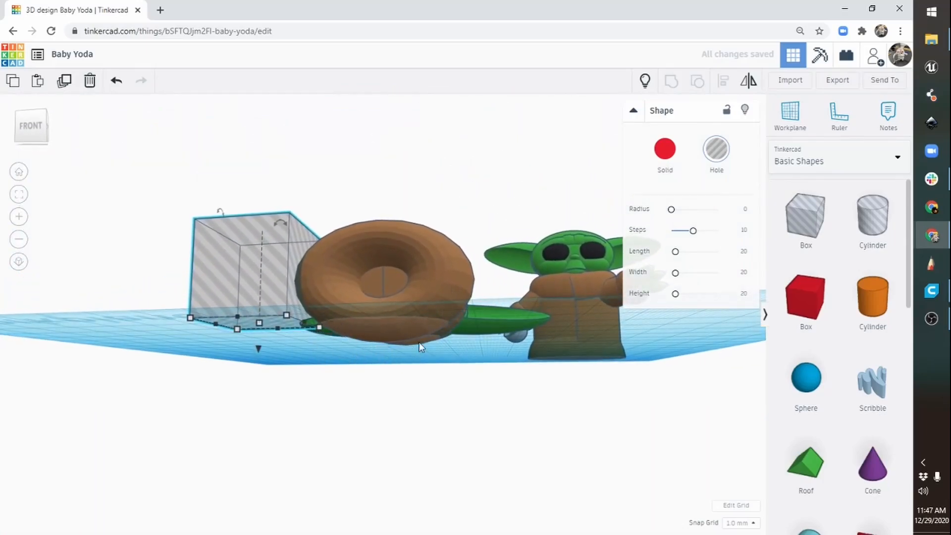
right_click_drag(438, 292, 406, 334)
left_click_drag(272, 318, 272, 339)
right_click_drag(418, 292, 430, 382)
left_click_drag(334, 395, 515, 382)
right_click_drag(399, 374, 503, 335)
left_click_drag(459, 270, 460, 250)
right_click_drag(616, 289, 462, 395)
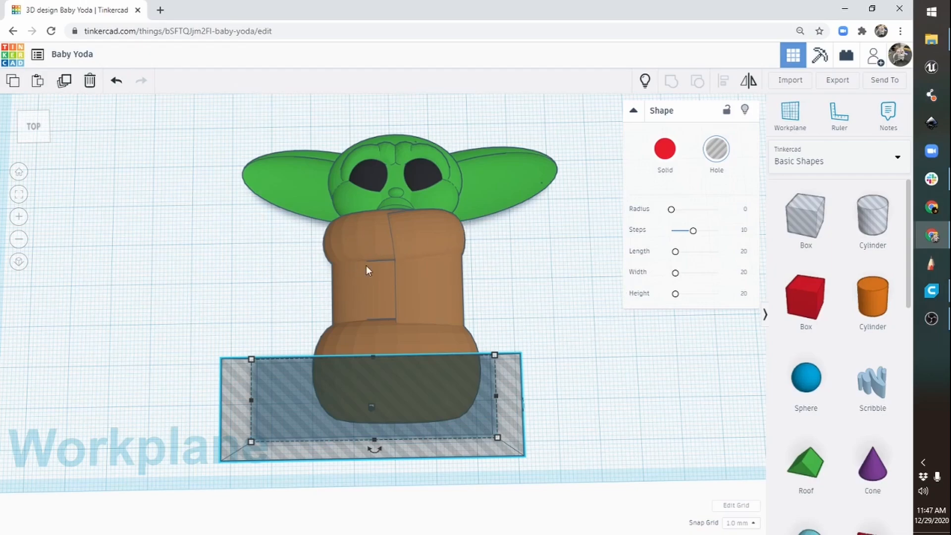
Duplicate the uncut body cylinder and collar ring together and set the copies aside to the left of the figure
left_click(356, 297)
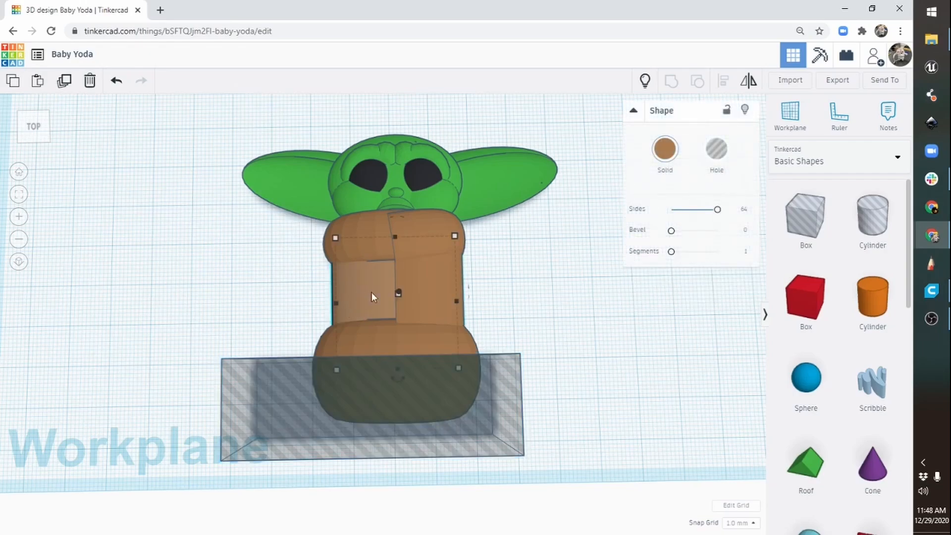
left_click(362, 229, "shift")
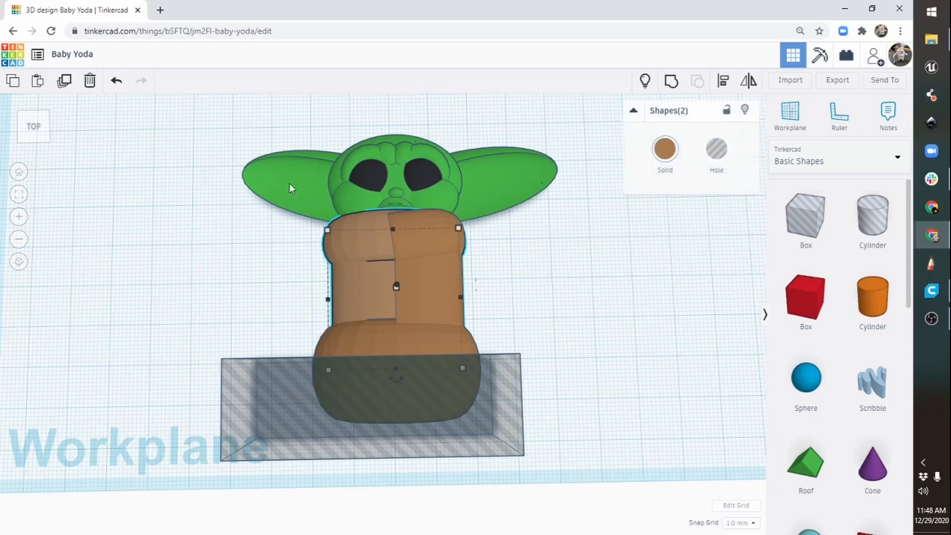
left_click(64, 82)
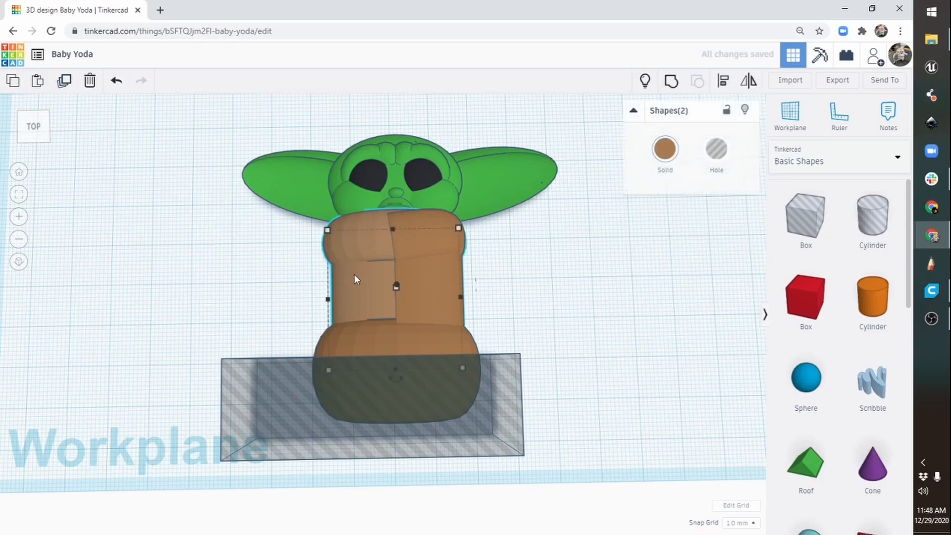
left_click_drag(376, 292, 118, 263)
mouse_move(149, 357)
right_mouse_down()
mouse_move(225, 357)
mouse_move(174, 318)
mouse_move(151, 397)
mouse_move(121, 425)
mouse_move(149, 357)
right_mouse_up()
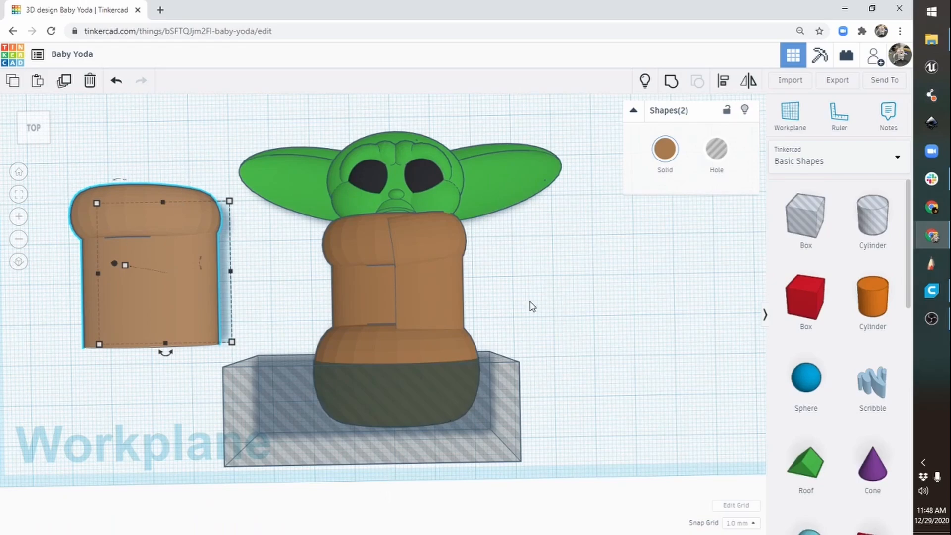
left_click_drag(170, 302, 132, 272)
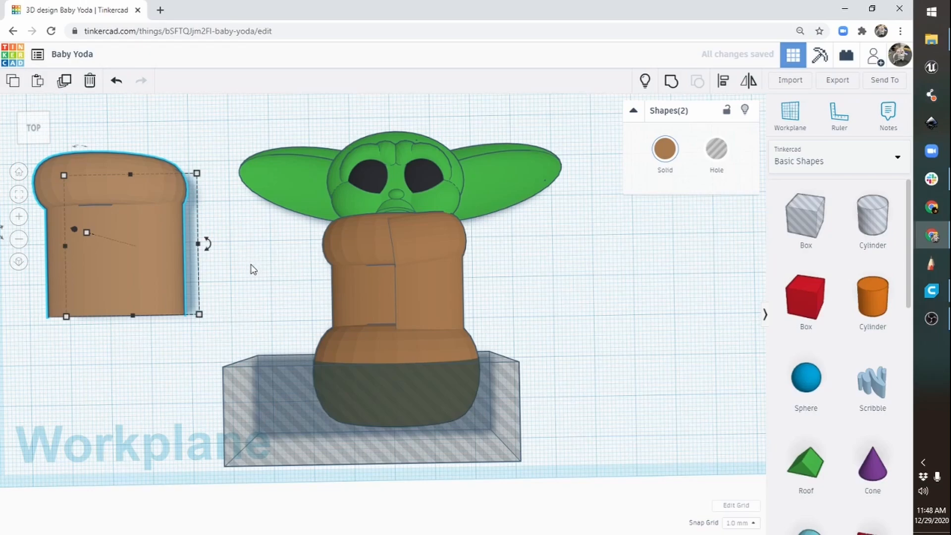
Group all robe pieces with the hole box to cut the bottom ring into a flared, flat-bottomed hem
left_click_drag(249, 244, 552, 438)
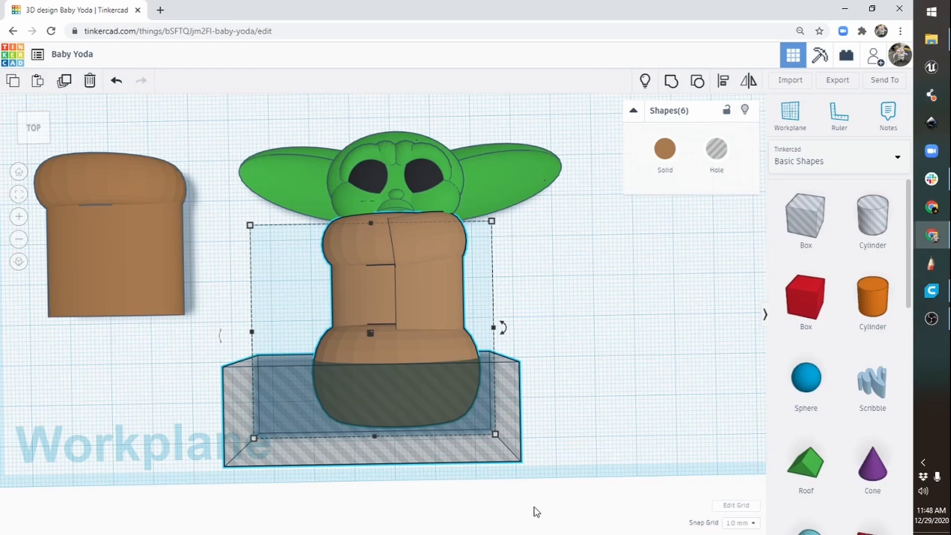
left_click(681, 92)
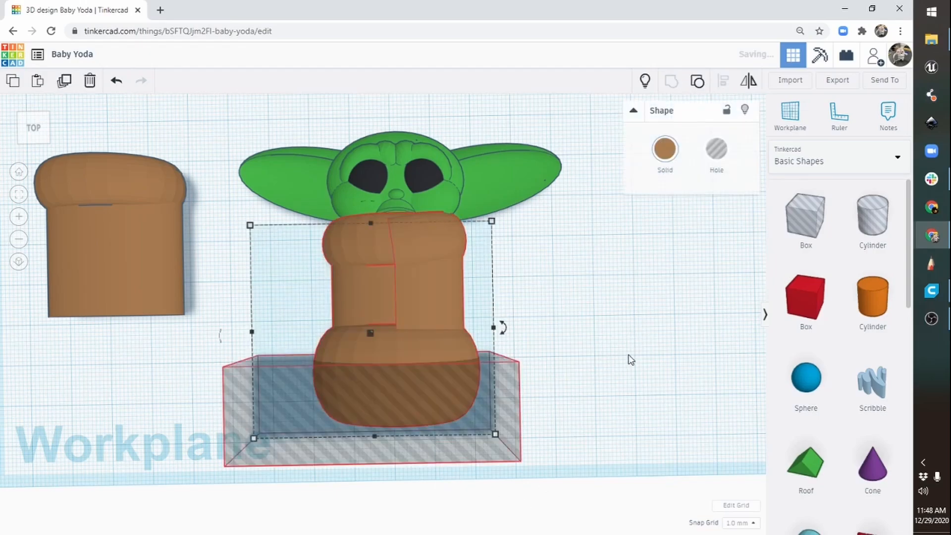
right_click_drag(577, 299, 452, 348)
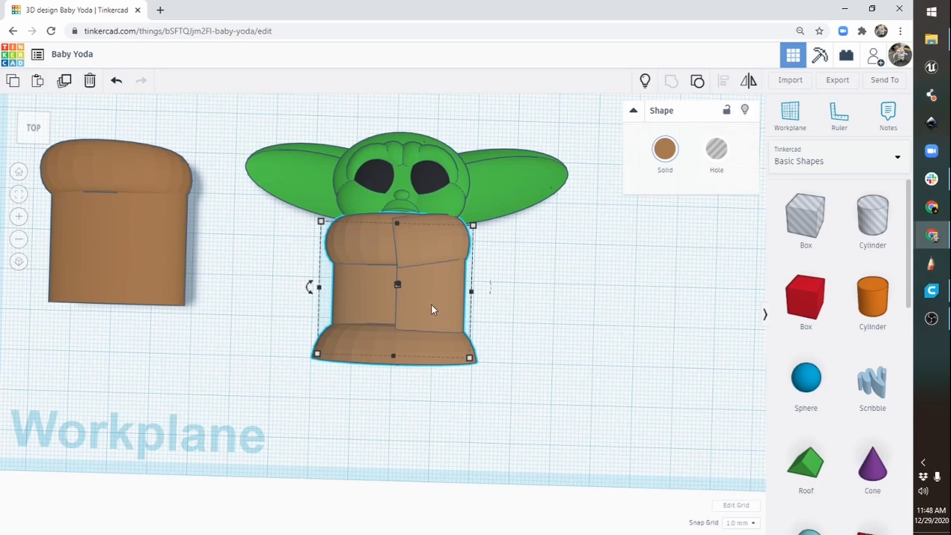
Shrink the copied body cylinder and collar ring together to sleeve size and place them beside the figure's robe
middle_click_drag(432, 304, 504, 395)
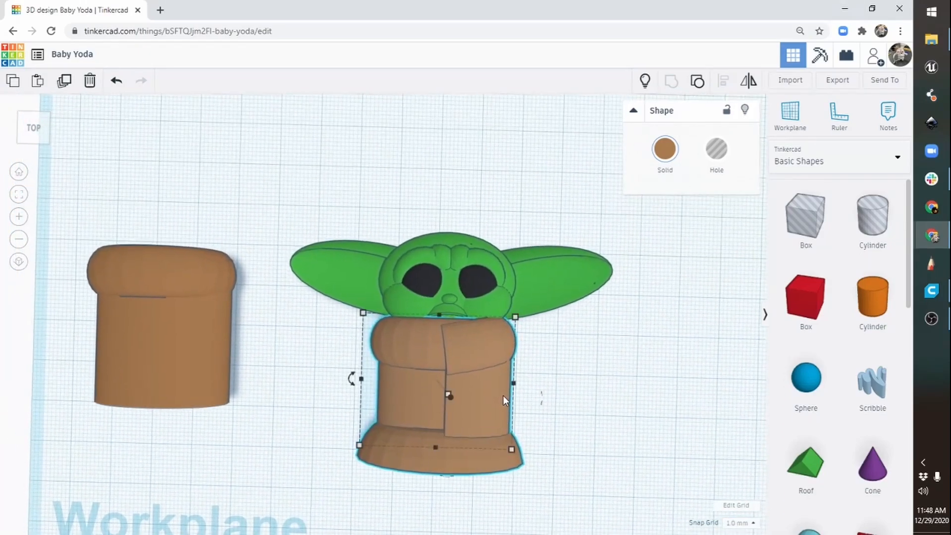
left_click(165, 356)
left_click_drag(234, 333, 236, 334)
right_click_drag(200, 353, 357, 396)
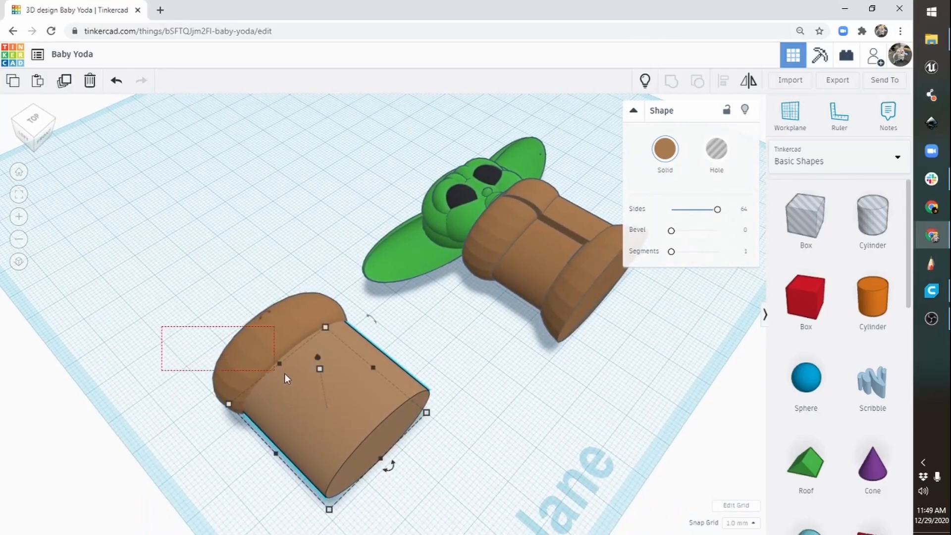
left_click_drag(284, 374, 403, 460)
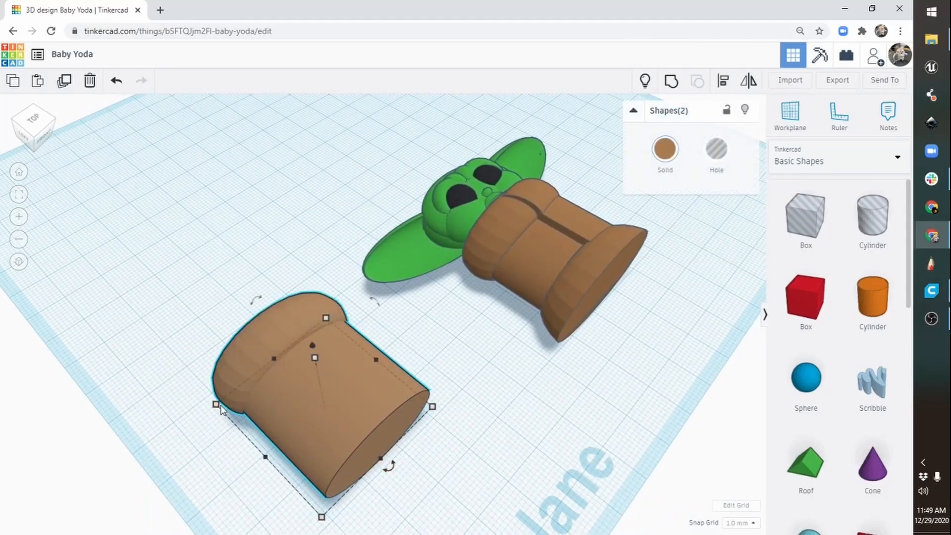
left_click_drag(216, 407, 327, 411)
right_click_drag(593, 287, 442, 395)
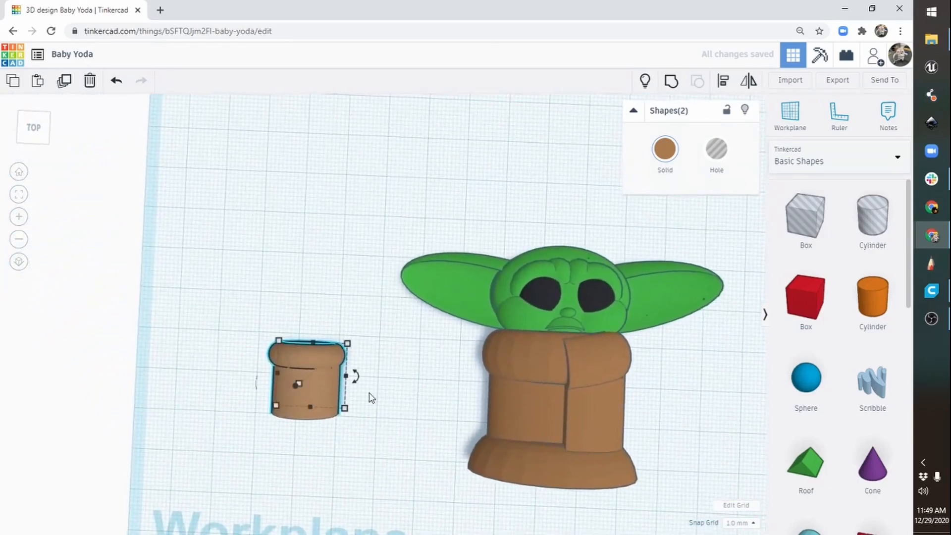
left_click_drag(317, 401, 459, 381)
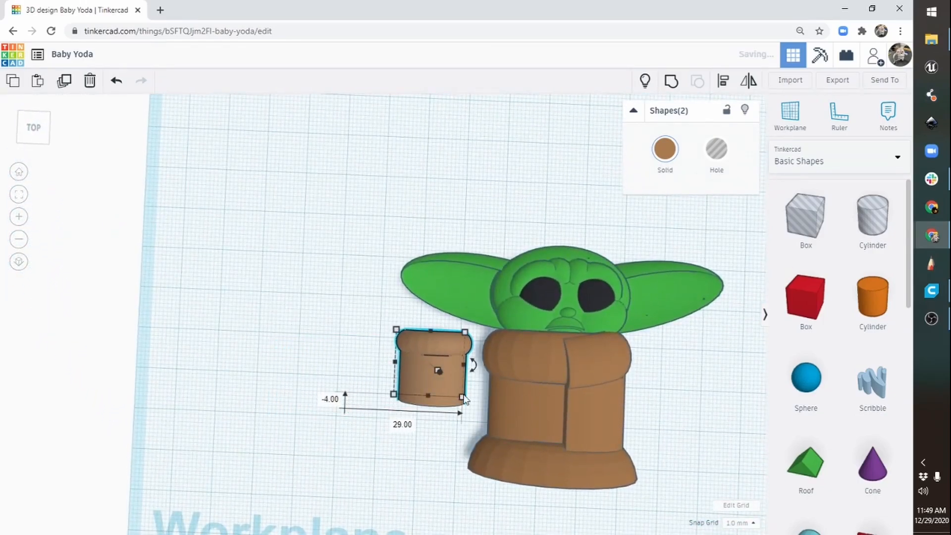
Resize the small sleeve to 14 mm tall, 14 mm wide and 22 mm long, and move it away from the figure
right_click_drag(519, 405, 594, 299)
left_click_drag(444, 244, 446, 272)
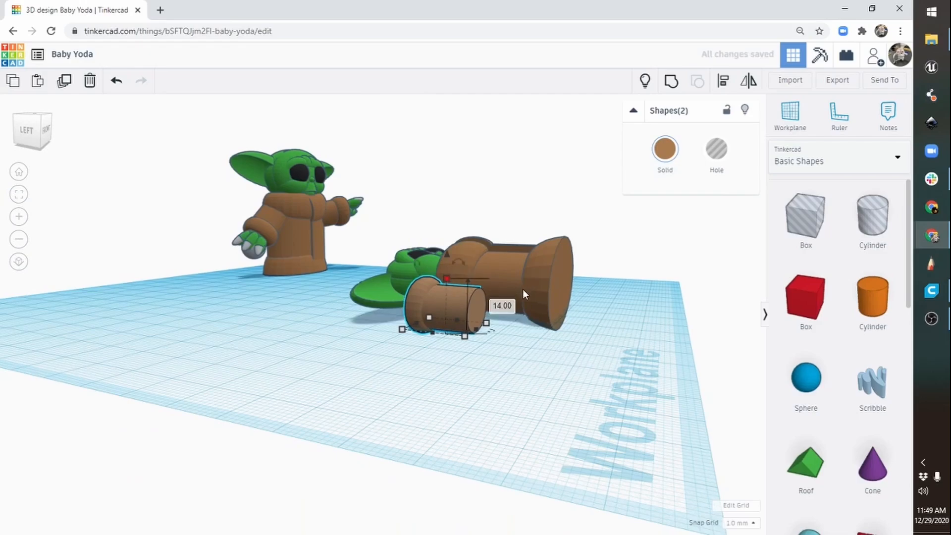
right_click_drag(522, 290, 375, 404)
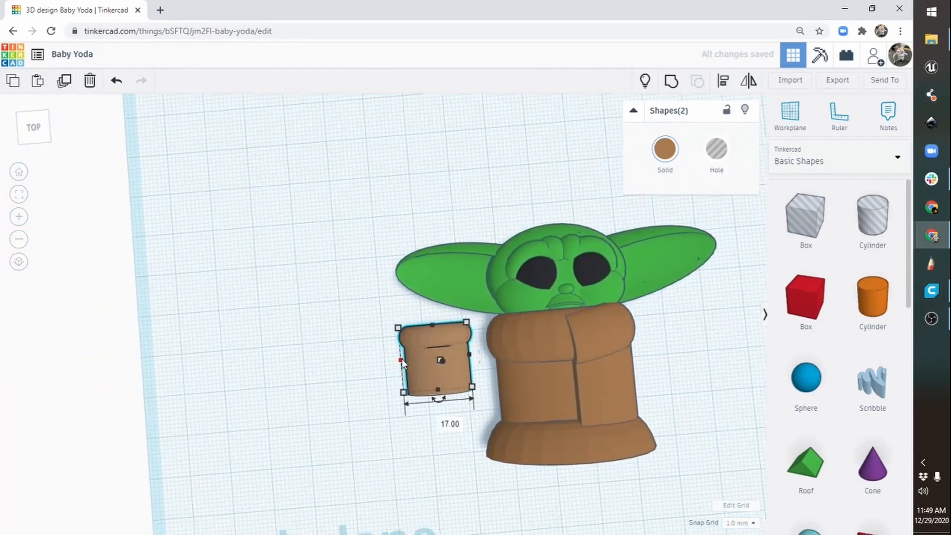
left_click_drag(403, 358, 415, 359)
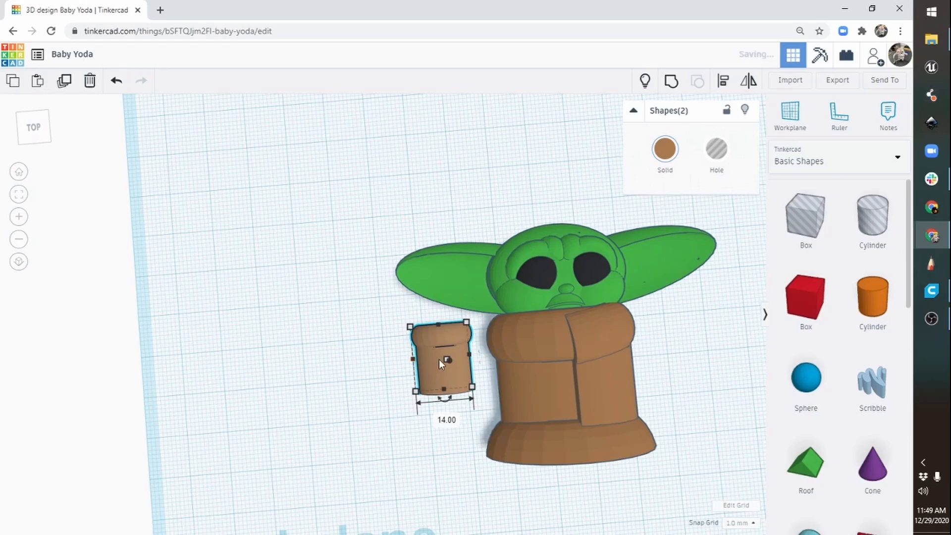
middle_click_drag(664, 312, 466, 294)
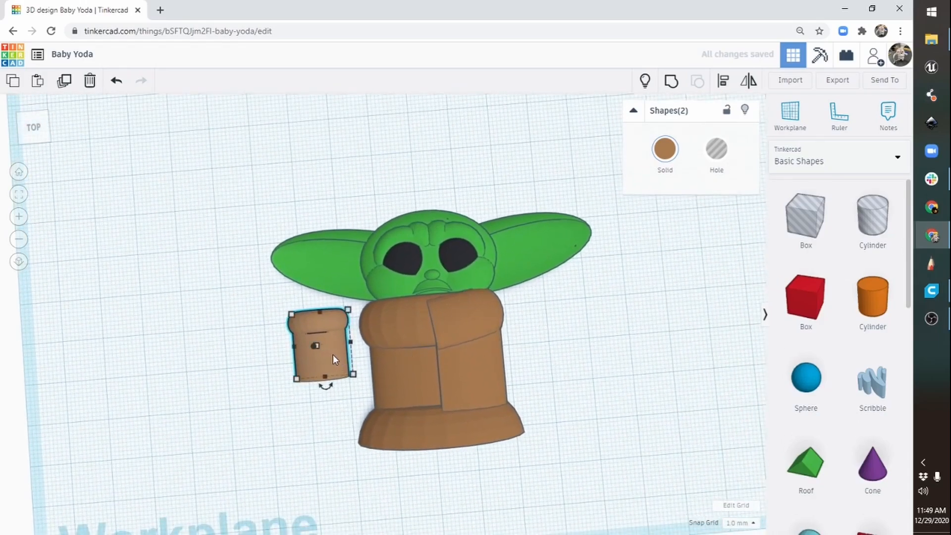
left_click_drag(333, 355, 288, 407)
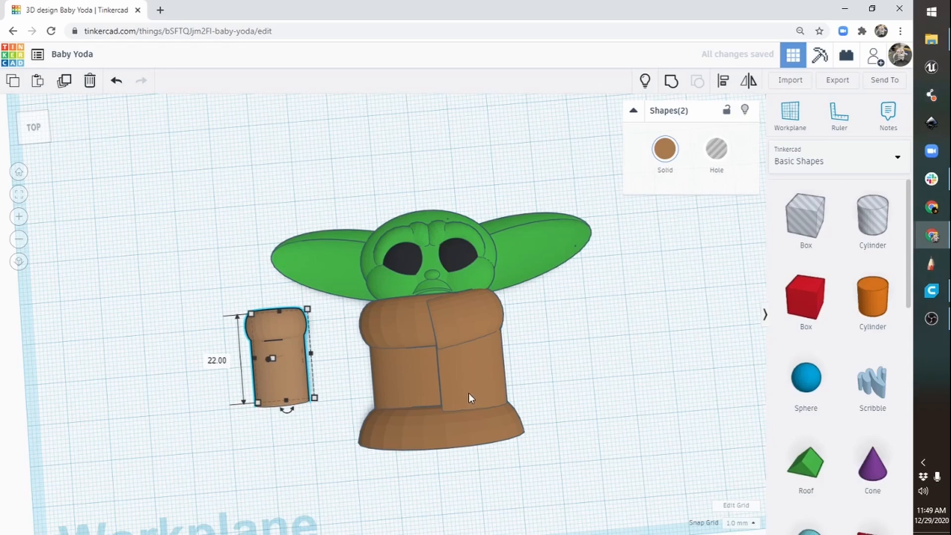
left_click_drag(293, 370, 209, 369)
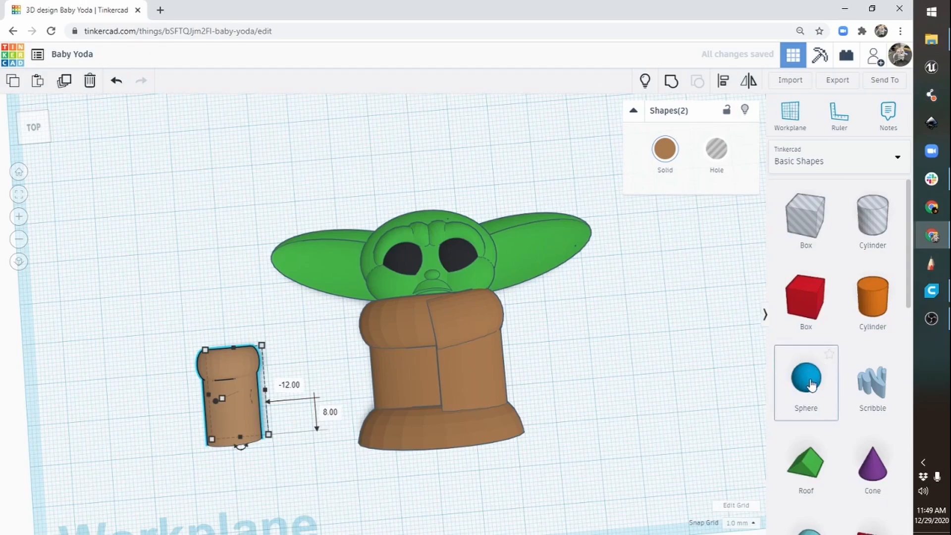
Add a green sphere with 24 steps and position it over the sleeve's collar end as the hand
left_click_drag(812, 386, 192, 300)
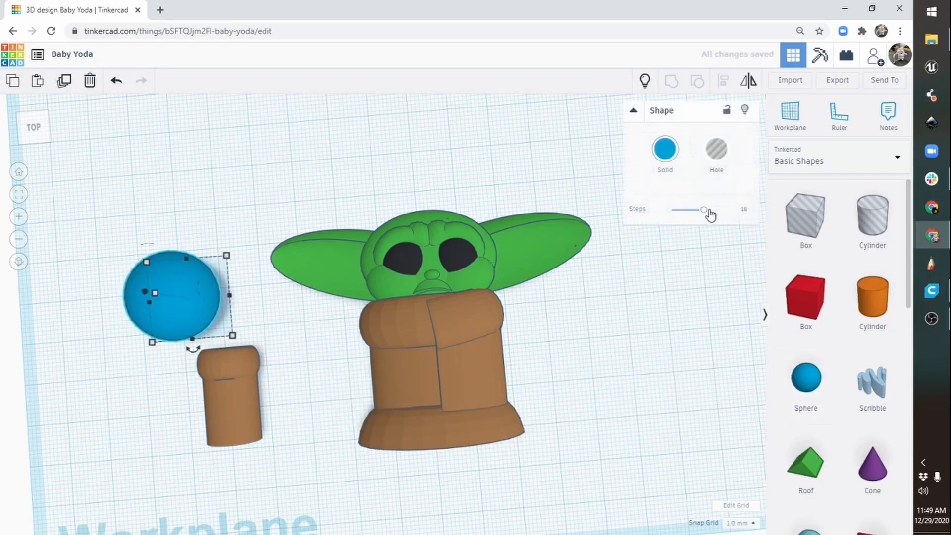
left_click_drag(708, 211, 718, 211)
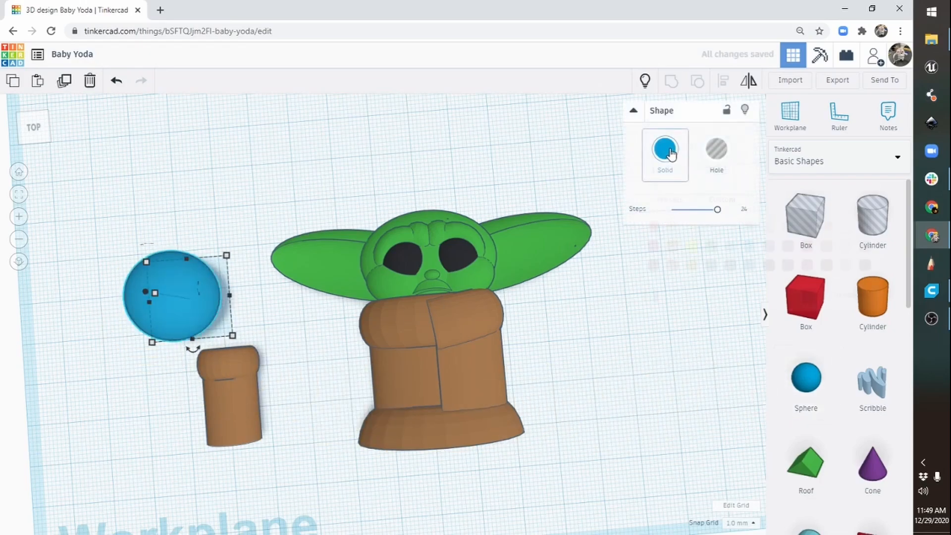
left_click(666, 152)
left_click(709, 268)
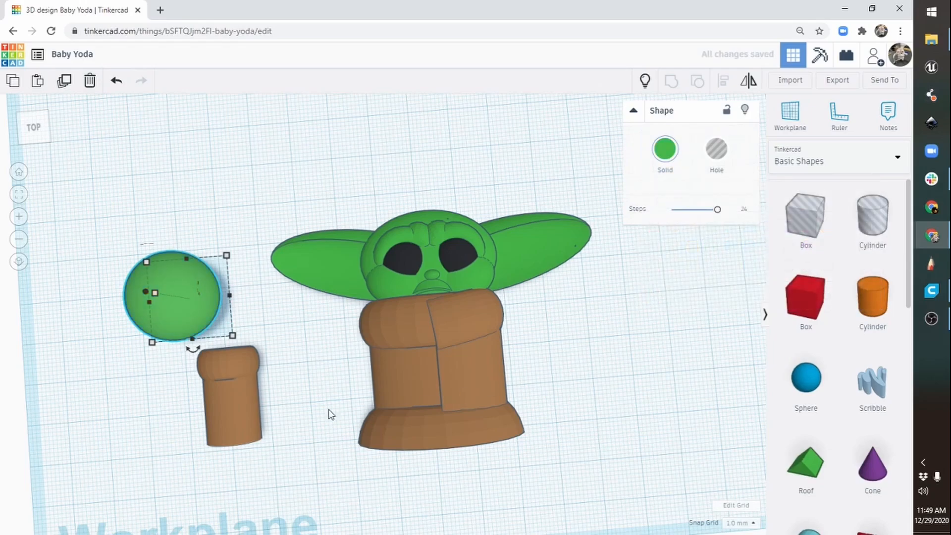
left_click_drag(177, 317, 230, 342)
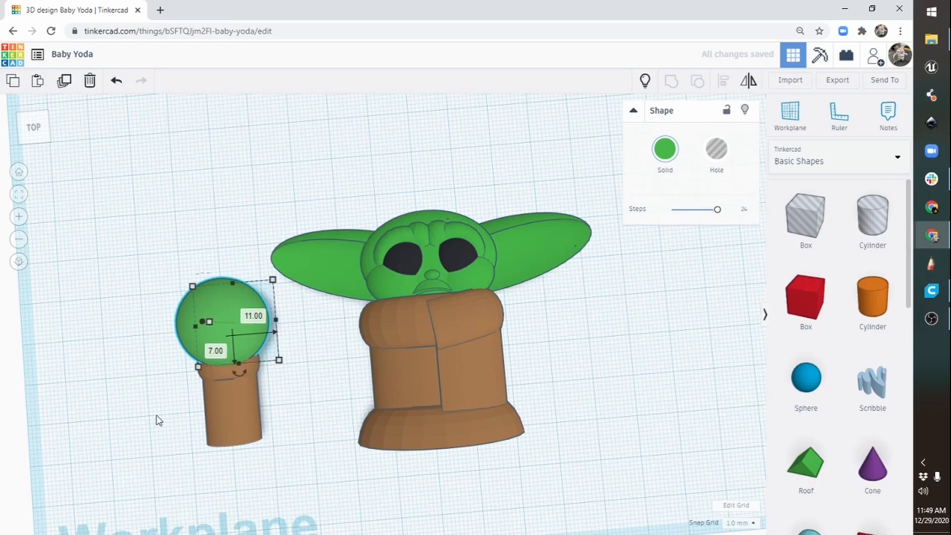
Flatten the green sphere to 9 mm tall and reduce it to 14 mm wide and 12 mm long at the sleeve opening
right_click_drag(159, 418, 390, 333)
scroll(377, 375, "up", 5)
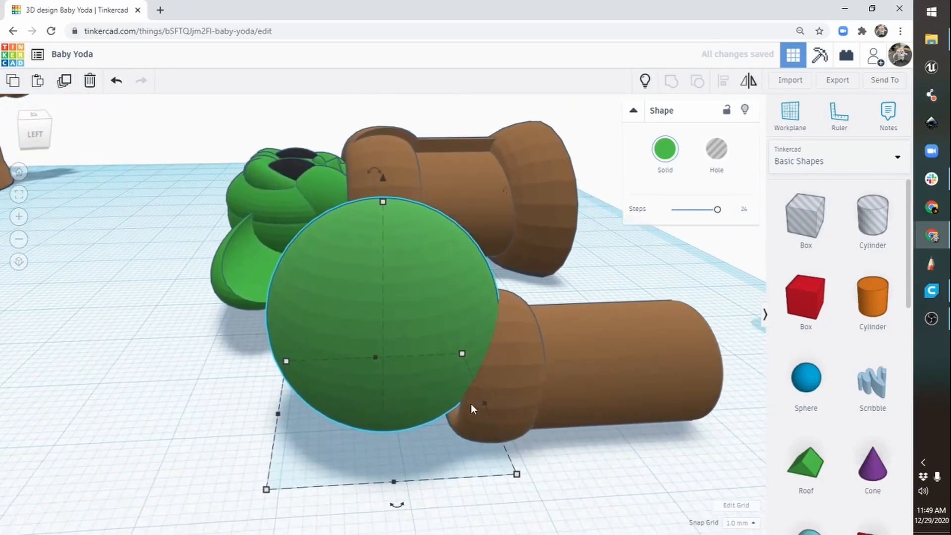
left_click_drag(382, 200, 382, 328)
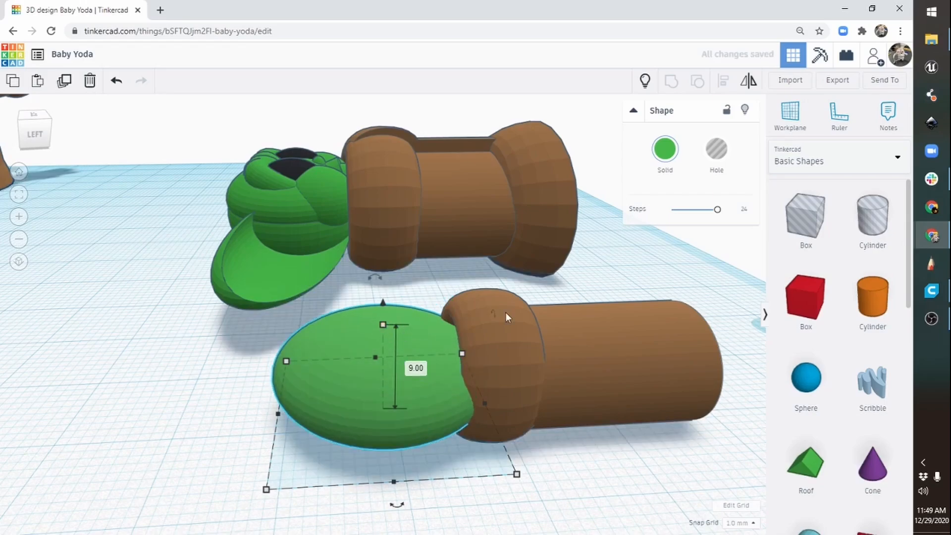
scroll(510, 397, "up", 3)
right_click_drag(512, 399, 435, 430)
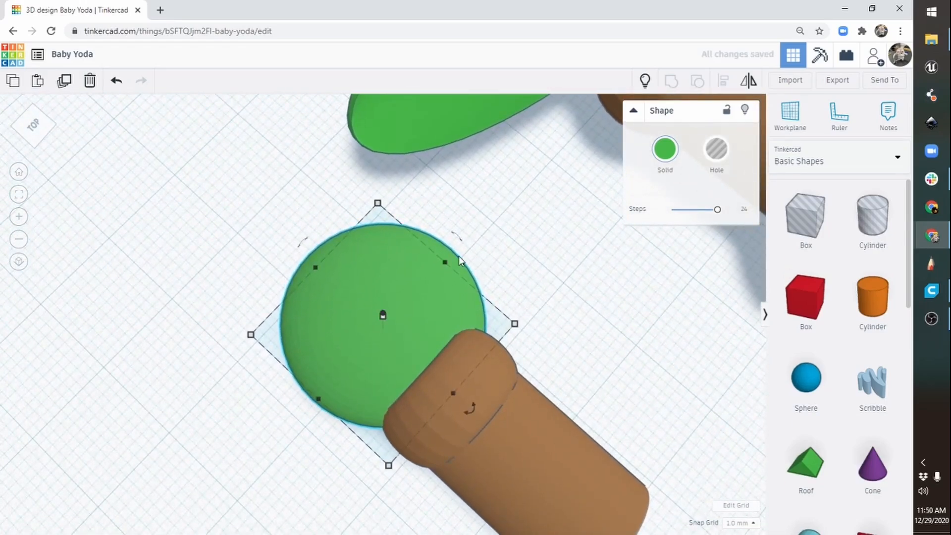
left_click_drag(447, 262, 425, 291)
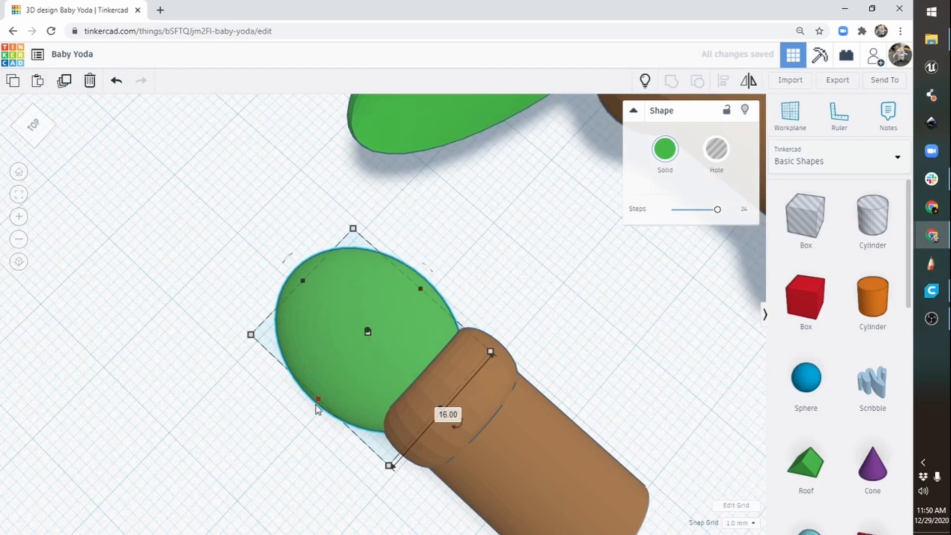
left_click_drag(319, 404, 331, 386)
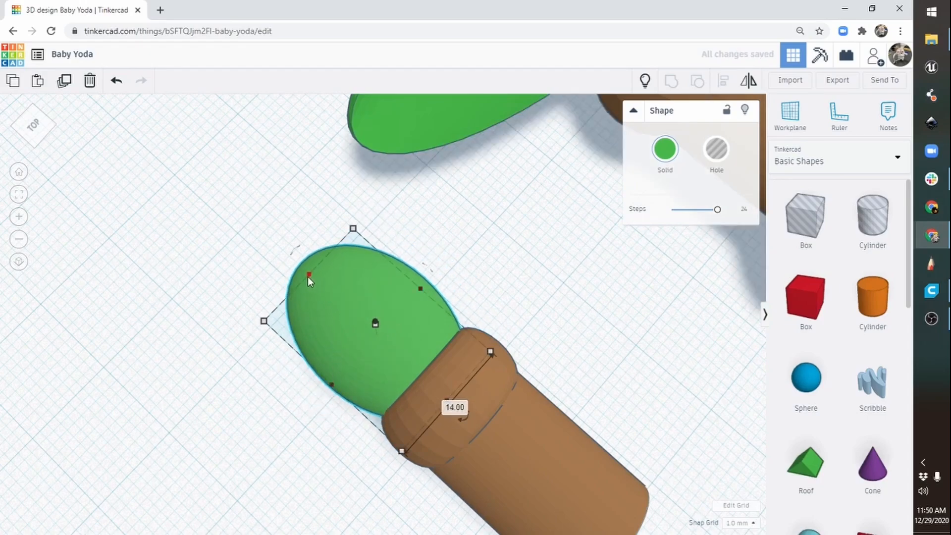
left_click_drag(308, 275, 366, 320)
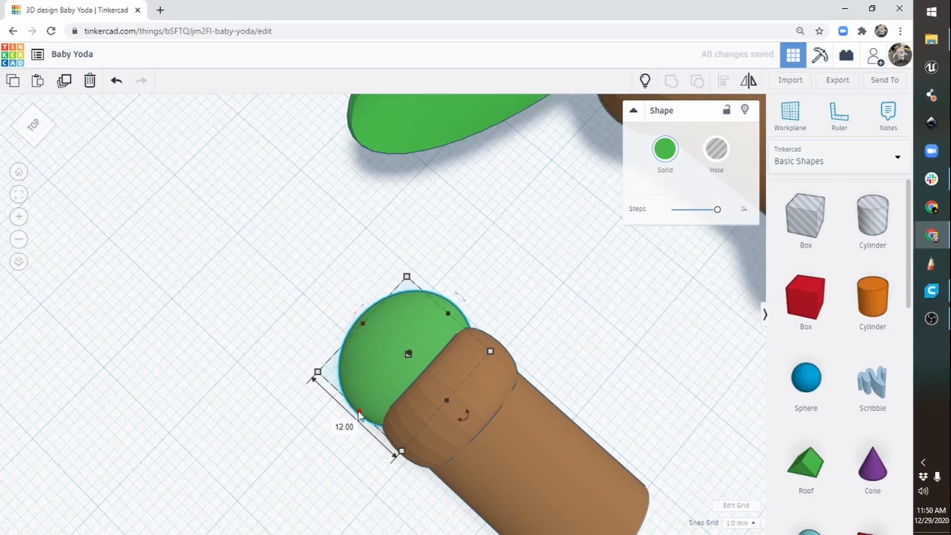
Narrow the green palm to fit inside the sleeve opening and lower its height to 8 mm
left_click_drag(447, 311, 442, 321)
mouse_move(442, 321)
right_mouse_down()
mouse_move(427, 403)
mouse_move(554, 317)
mouse_move(556, 303)
mouse_move(436, 313)
right_mouse_up()
left_click_drag(430, 325, 427, 340)
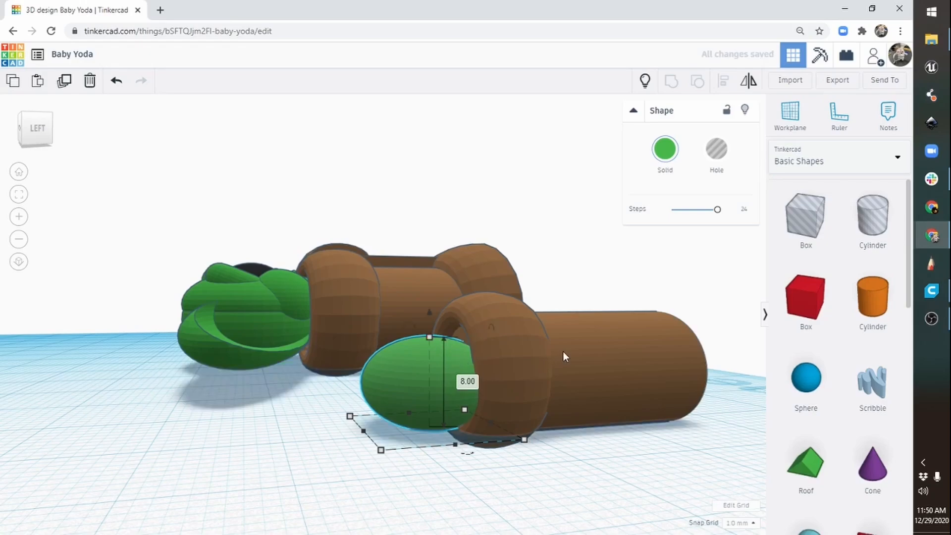
right_click_drag(564, 352, 381, 327)
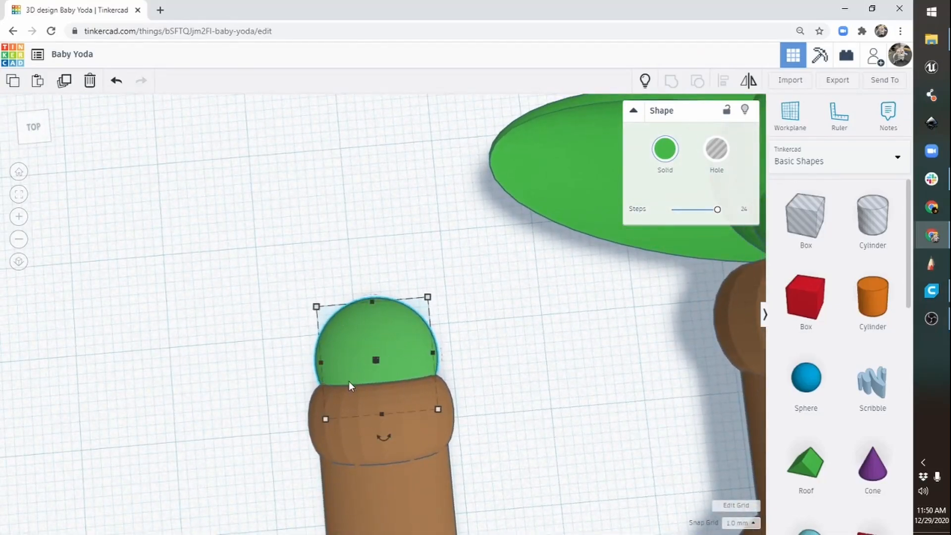
right_click_drag(349, 381, 433, 322)
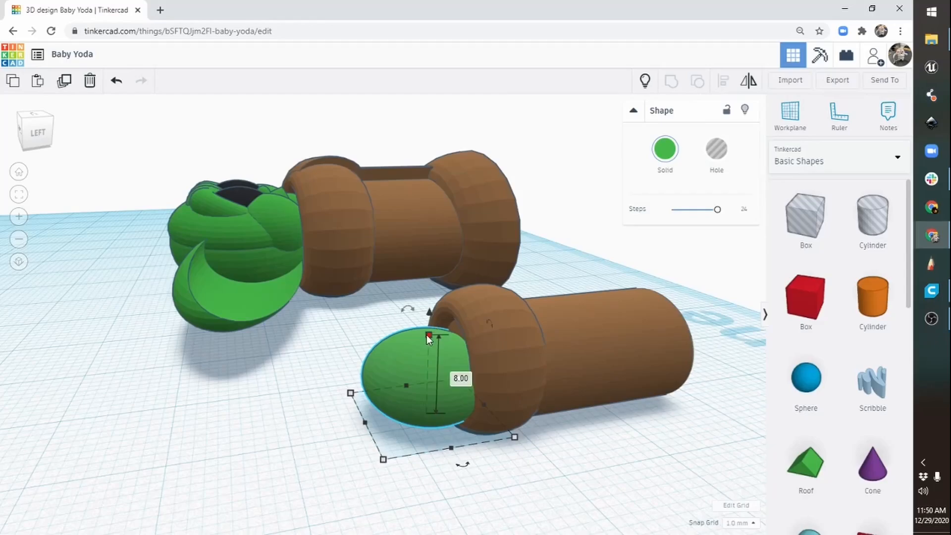
right_click_drag(566, 320, 275, 404)
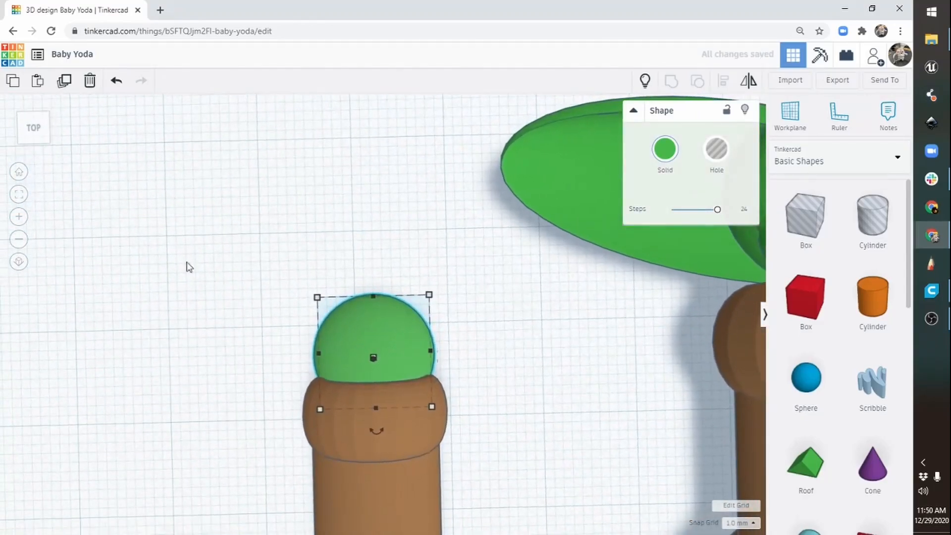
Duplicate the palm and reshape the copy into a finger 16 mm long, 5 mm wide and 6 mm tall along the palm's outer side
left_click(64, 84)
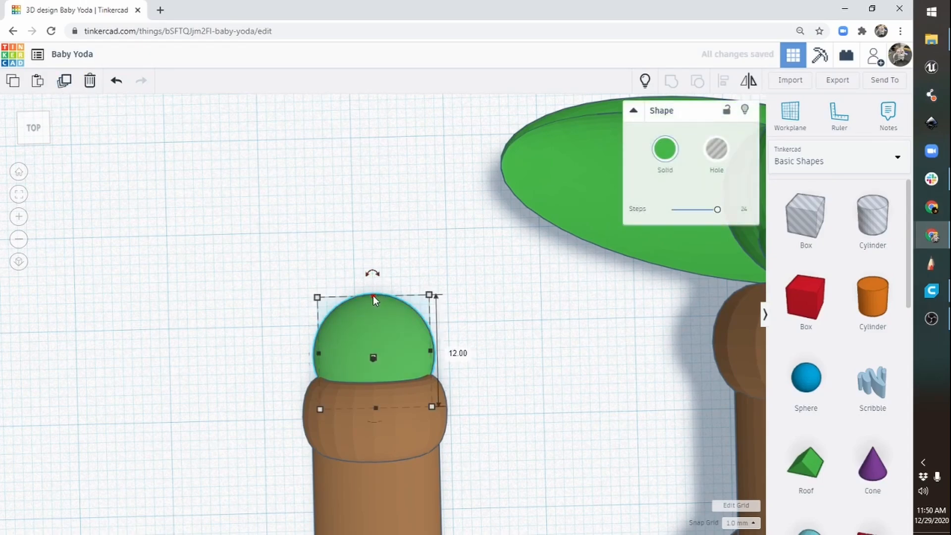
left_click_drag(379, 296, 376, 257)
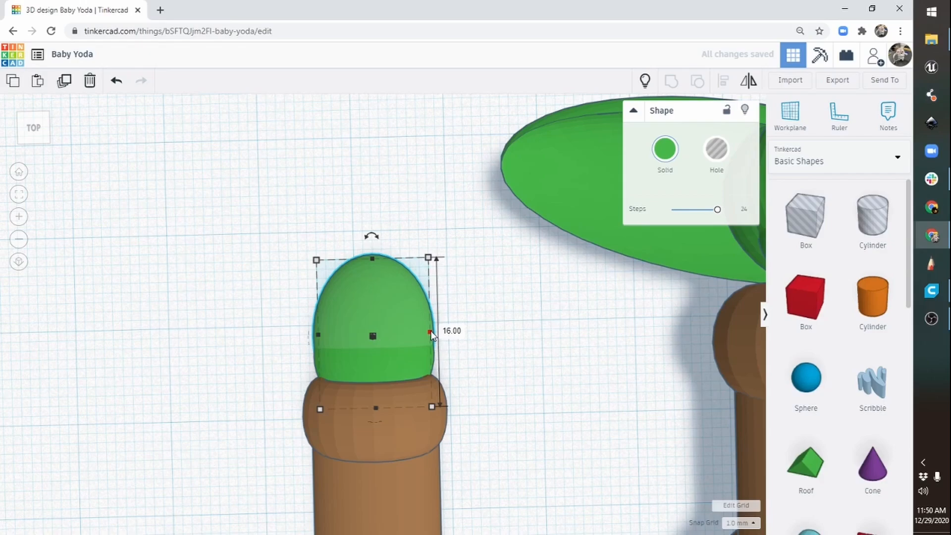
left_click_drag(430, 331, 366, 332)
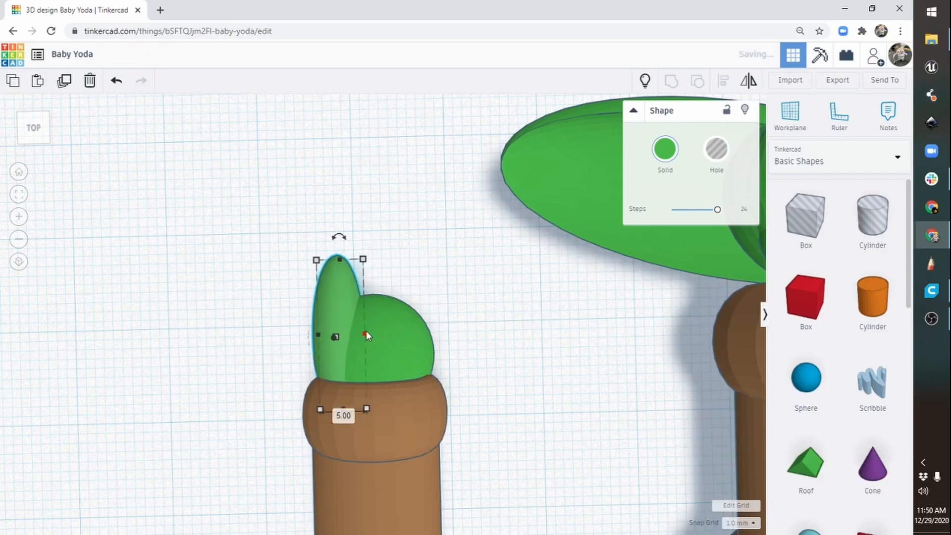
right_click_drag(293, 382, 471, 296)
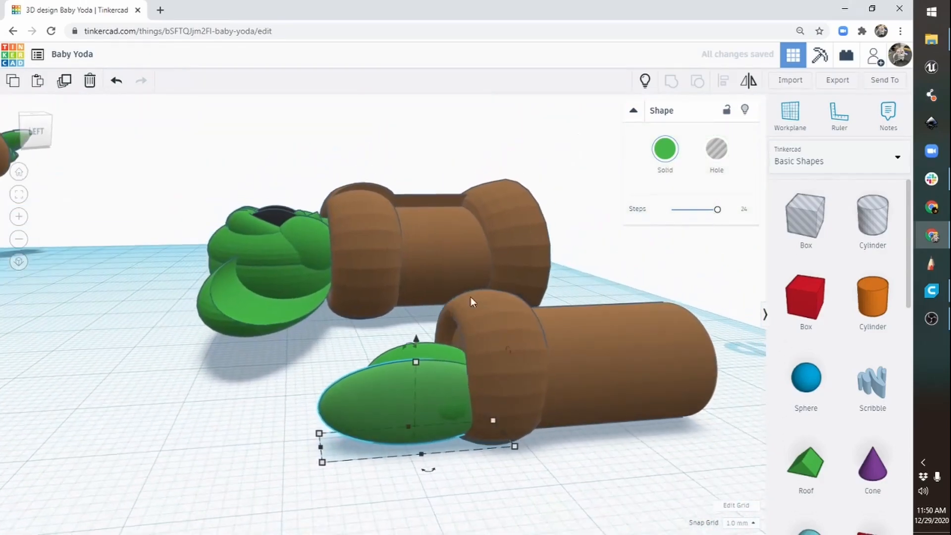
left_click_drag(416, 361, 417, 375)
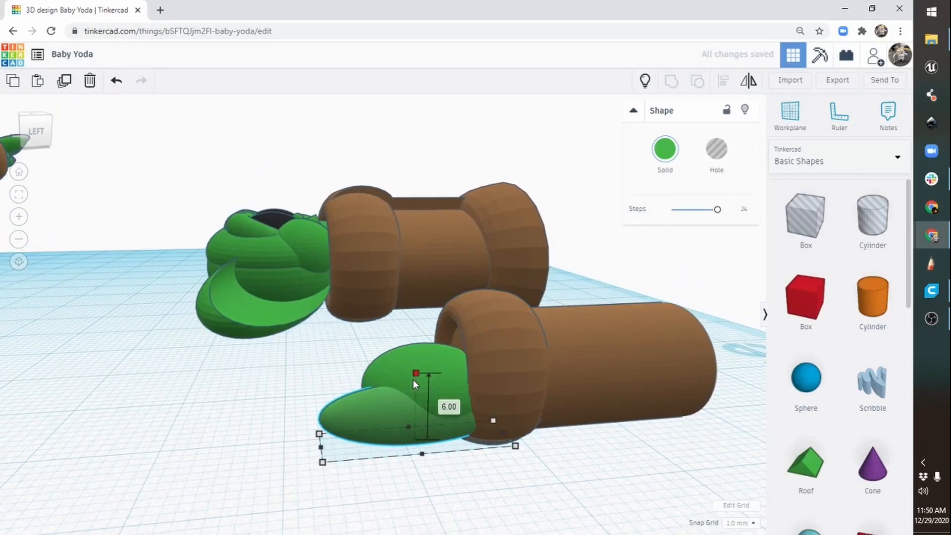
right_click_drag(510, 325, 463, 339)
left_click_drag(411, 468, 411, 459)
right_click_drag(495, 384, 265, 516)
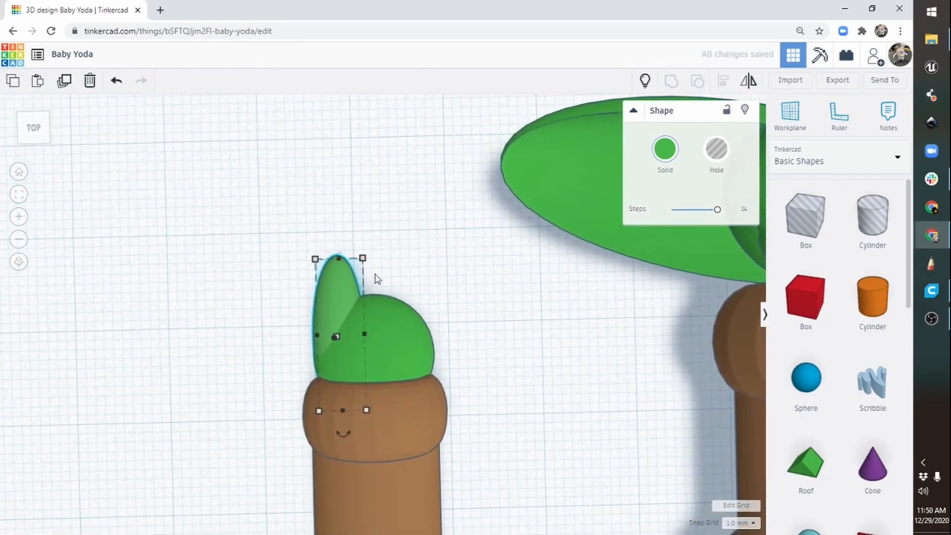
left_click(64, 82)
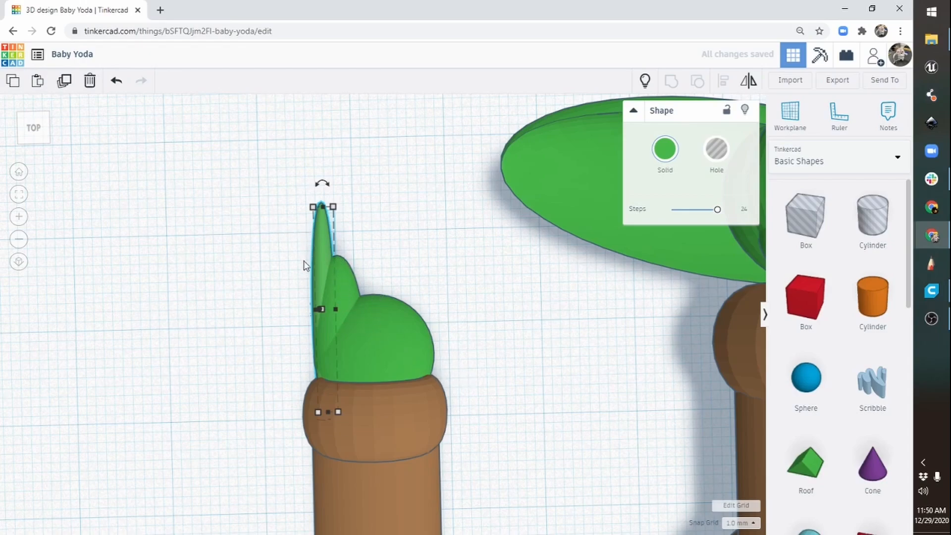
left_click_drag(320, 246, 200, 245)
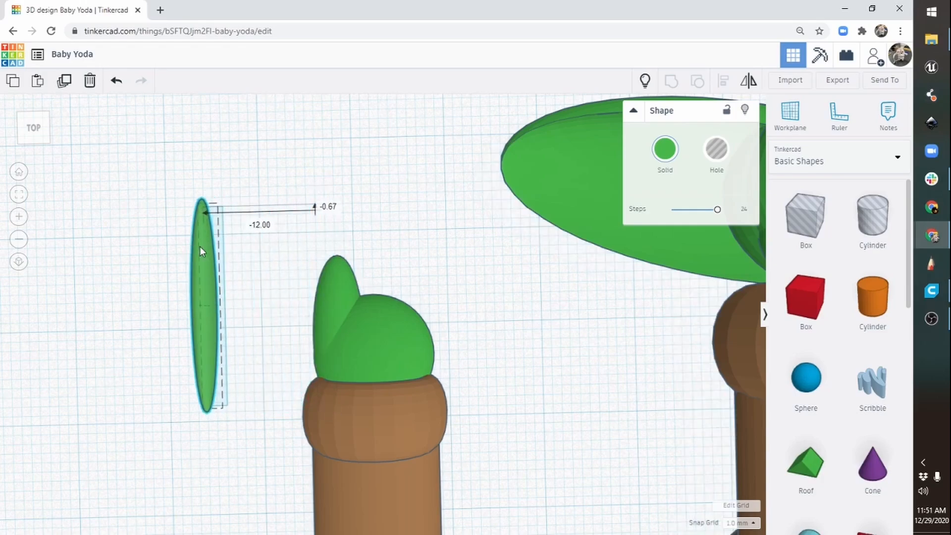
key("Delete")
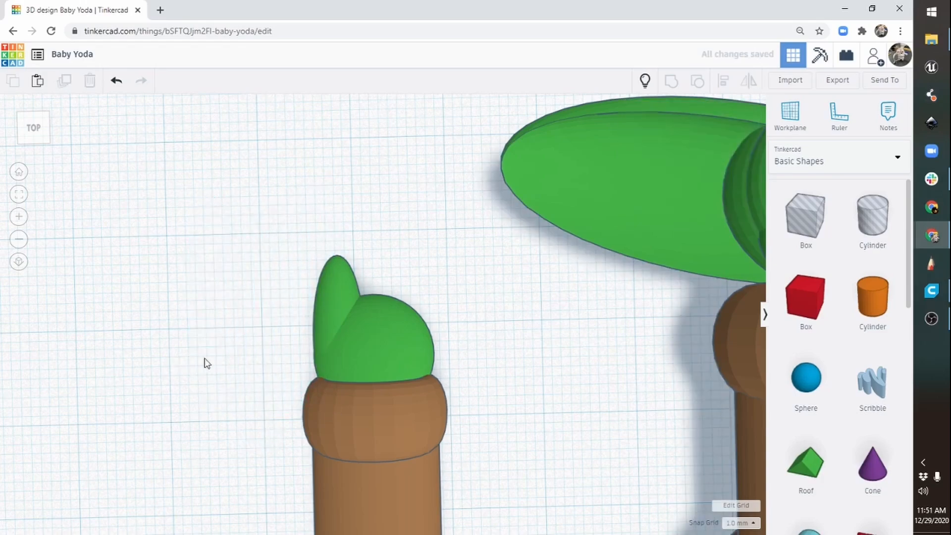
left_click(335, 292)
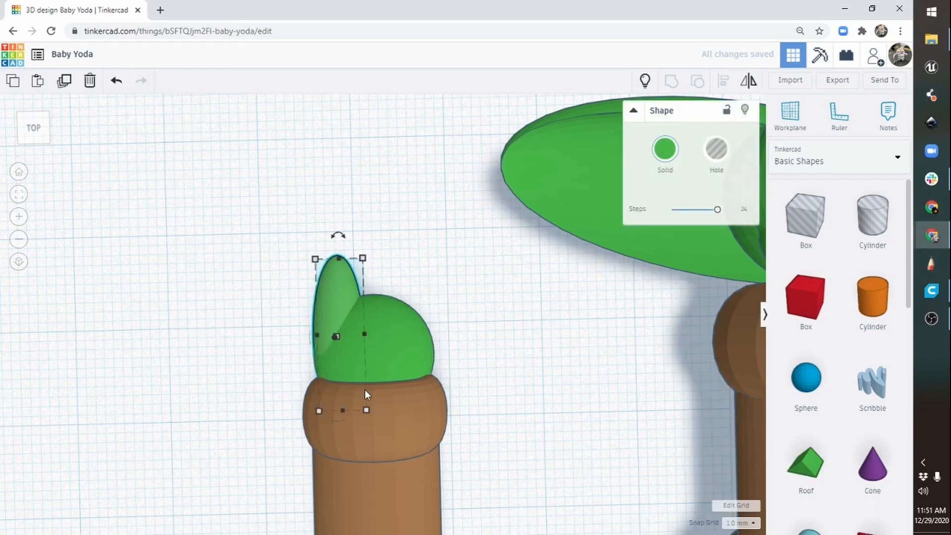
Duplicate the finger twice, placing one copy on the palm's opposite side and one in the middle, adjusted with a 0.1 mm snap grid
left_click(64, 81)
left_click_drag(342, 296, 376, 276)
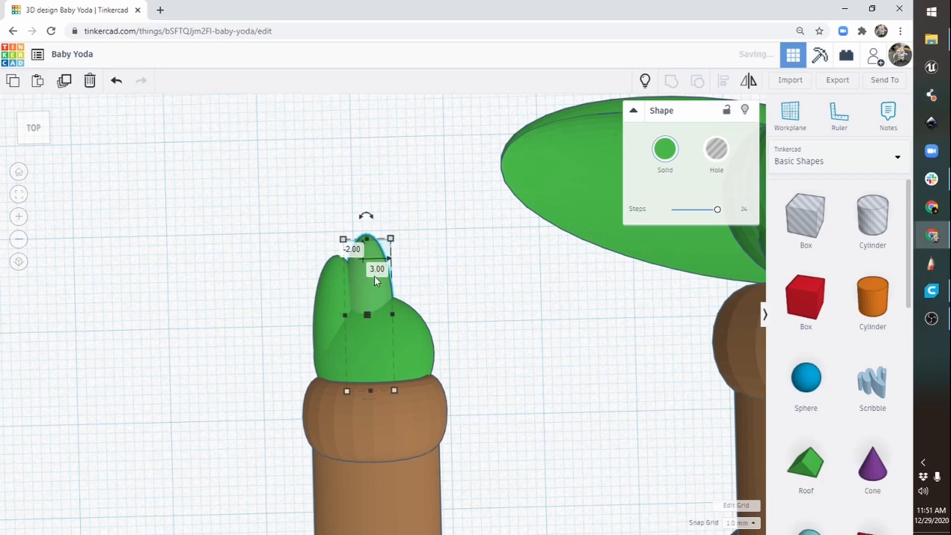
left_click(66, 83)
left_click_drag(409, 255, 370, 280)
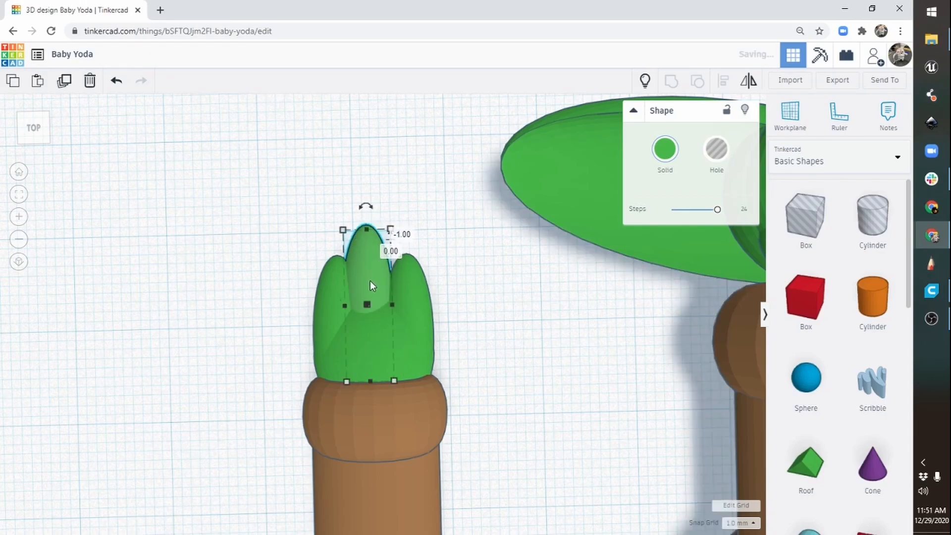
left_click(742, 523)
left_click(738, 428)
left_click_drag(373, 278, 377, 290)
Rotate both outer fingers outward from the middle finger, turning the one nearest the body 18°
left_click(335, 307)
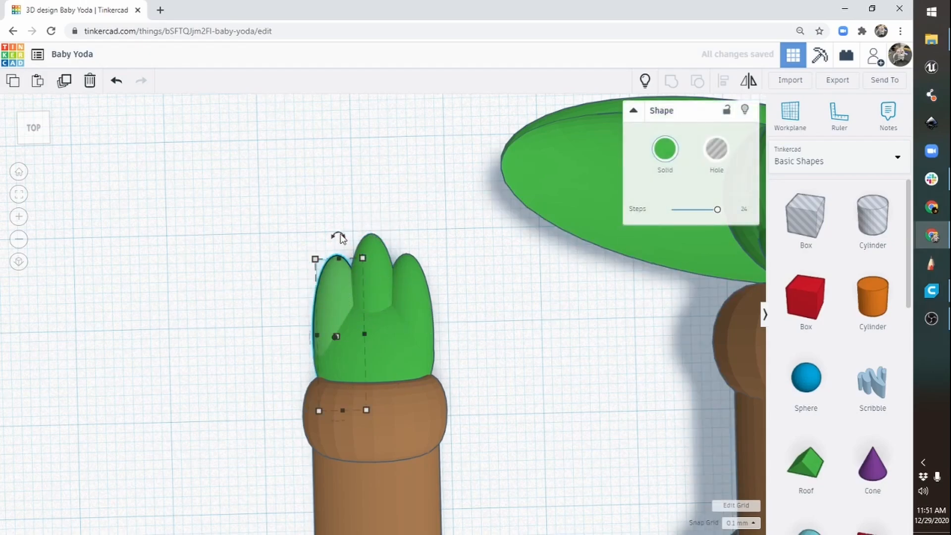
left_click_drag(338, 236, 315, 235)
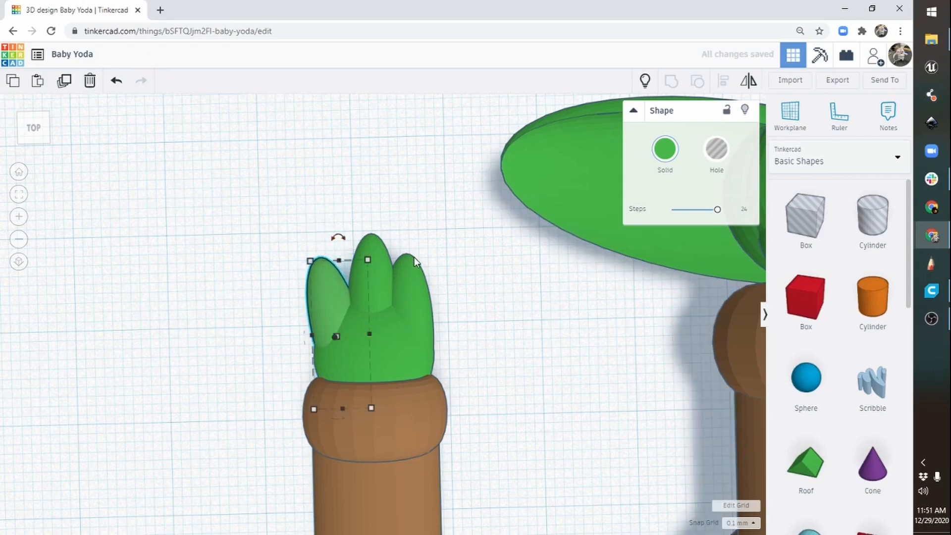
left_click(416, 267)
left_click_drag(405, 232, 438, 241)
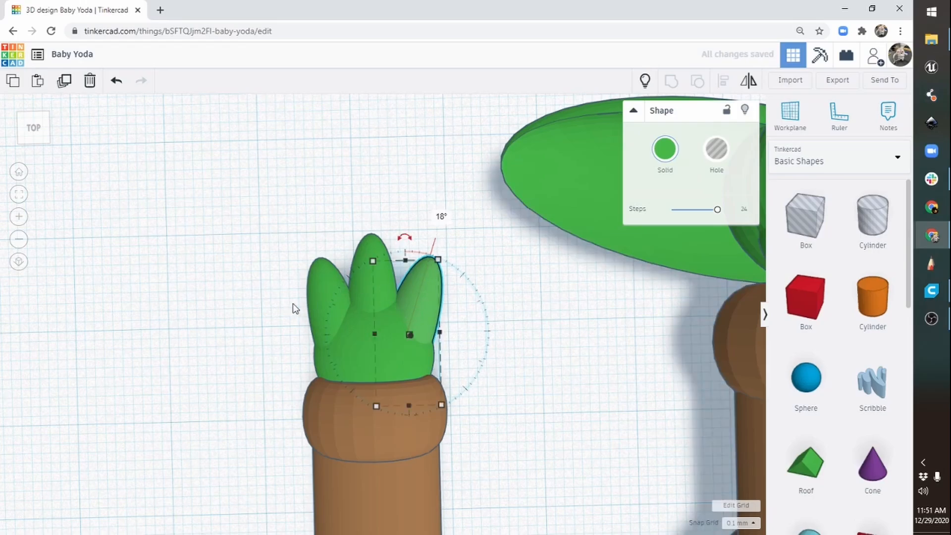
Adjust the heights of the two outer fingers, raising the one farthest from the body by 0.6 mm
right_click_drag(294, 308, 588, 231)
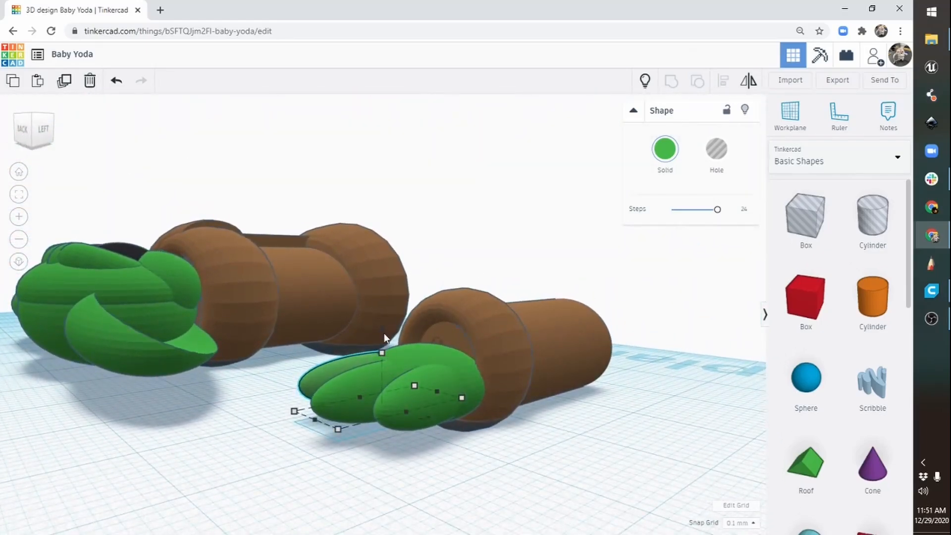
left_click_drag(382, 327, 386, 322)
left_click(439, 375)
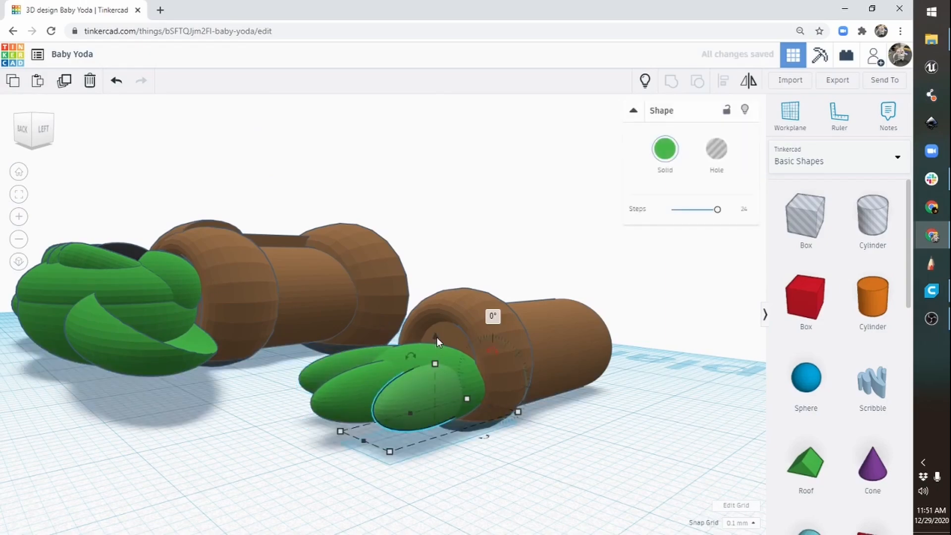
left_click_drag(437, 337, 436, 331)
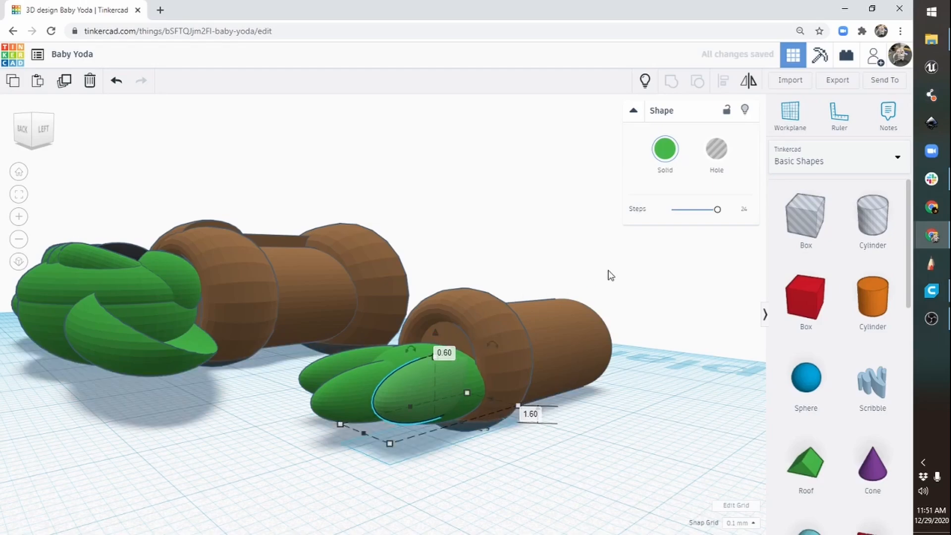
Tilt the outer finger nearest the body 13° upward
right_click_drag(609, 271, 378, 370)
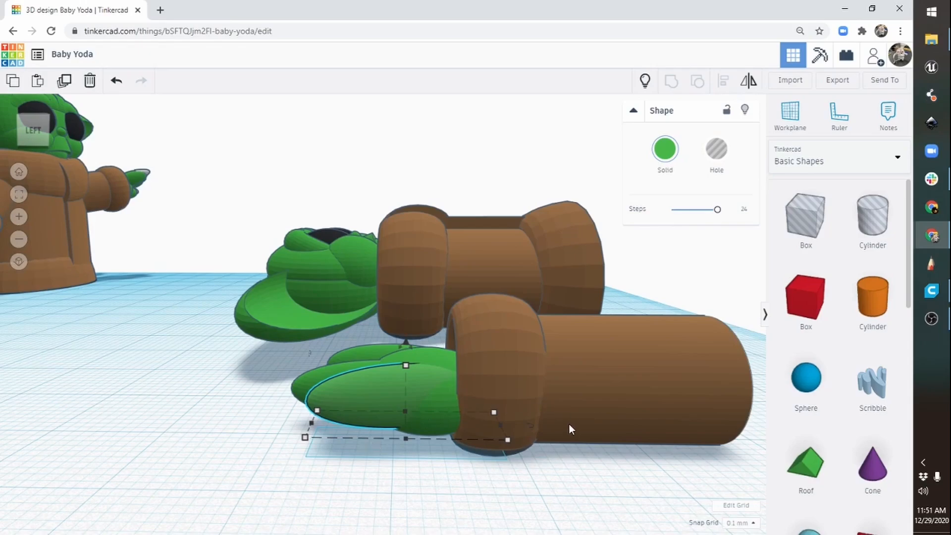
right_click_drag(495, 403, 462, 402)
left_click_drag(400, 348, 448, 261)
left_click(377, 336)
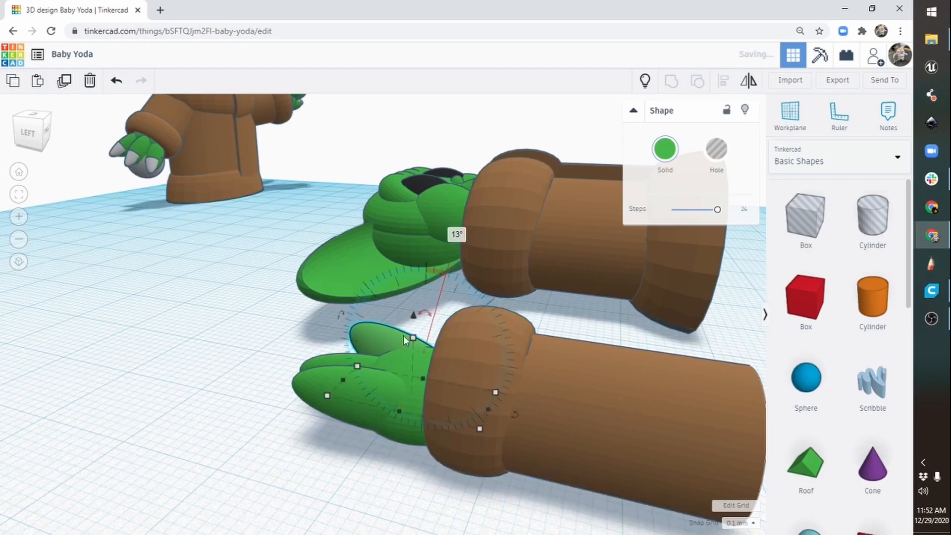
Group all the hand and sleeve parts into one arm and turn on Multicolor to keep the green and brown
right_click_drag(454, 216, 386, 297)
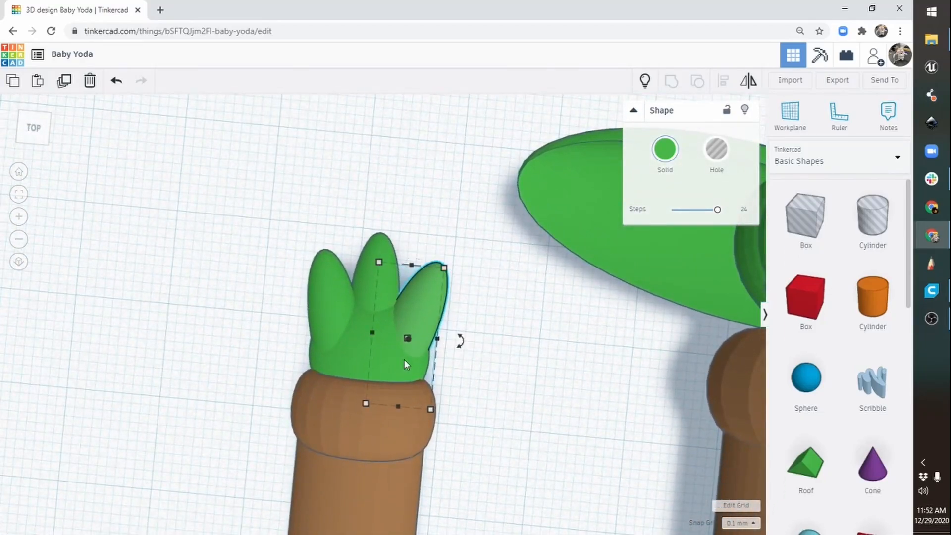
right_click_drag(404, 364, 187, 374)
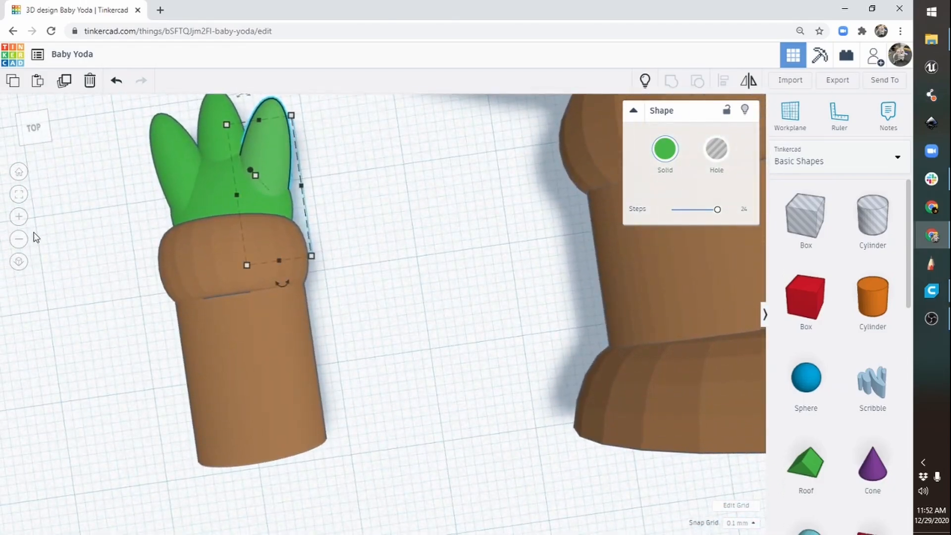
left_click(18, 239)
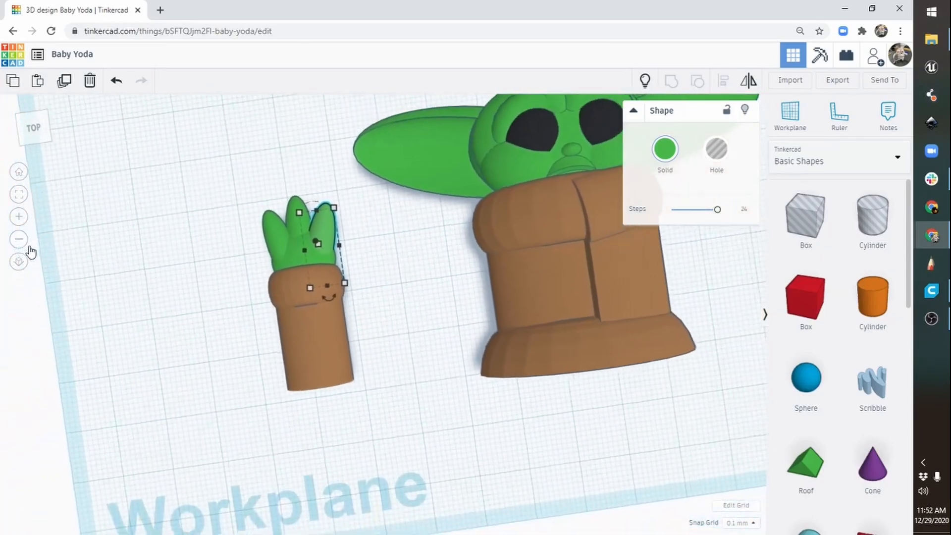
middle_click_drag(472, 385, 472, 421)
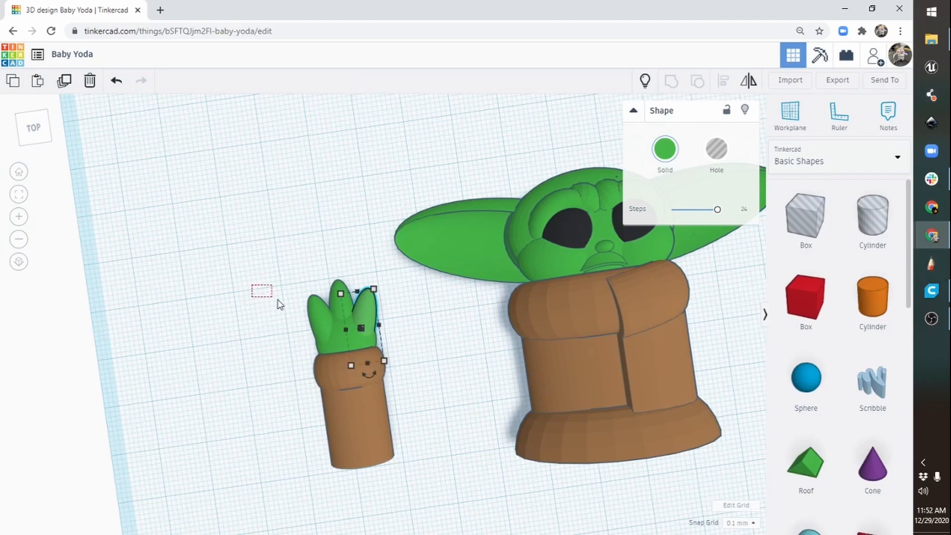
left_click_drag(278, 303, 427, 465)
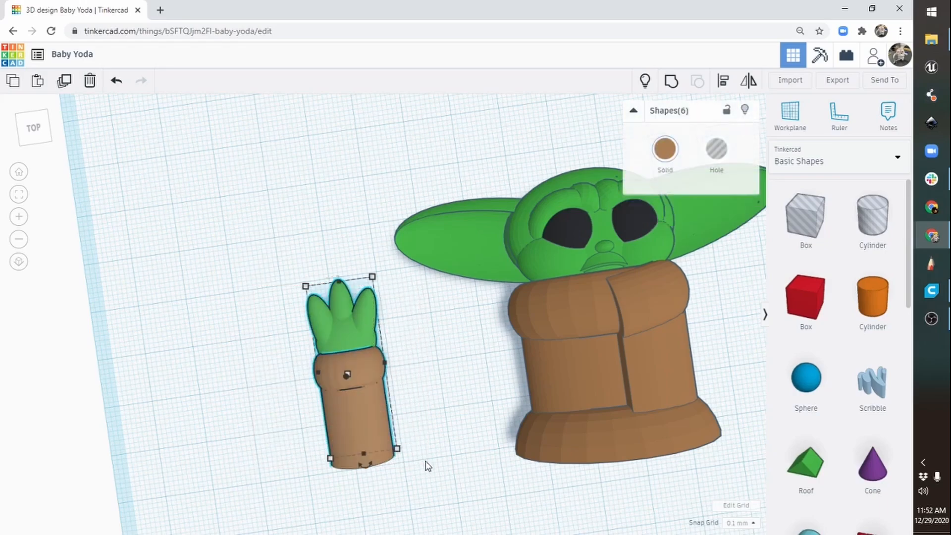
left_click(676, 84)
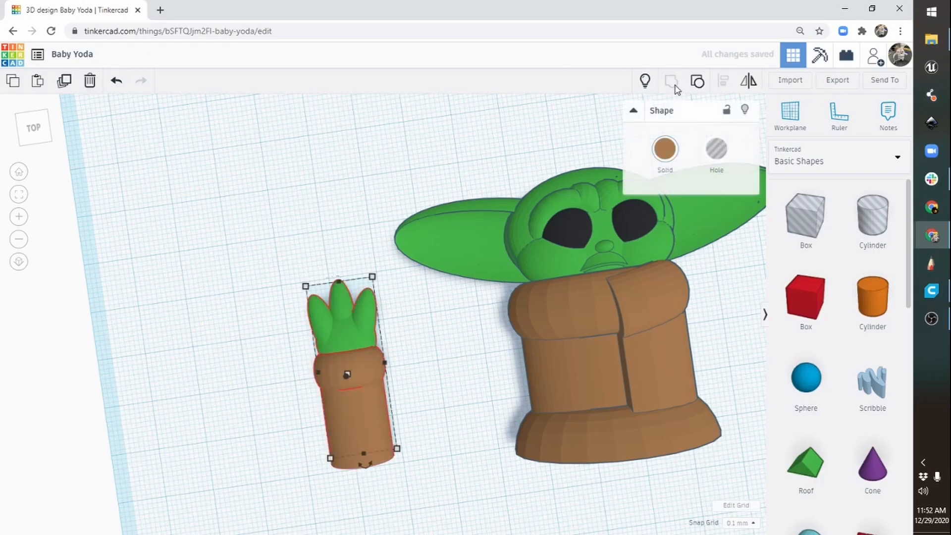
left_click(665, 148)
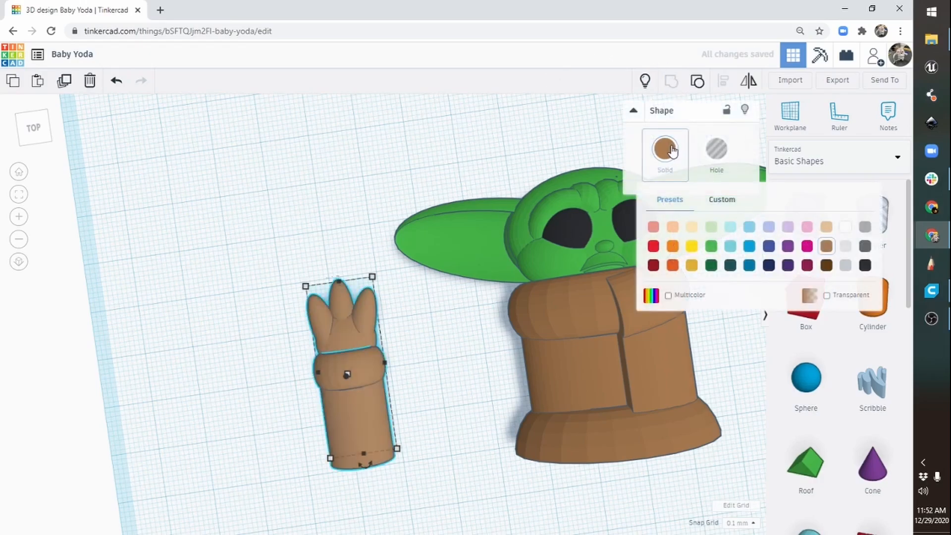
left_click(668, 297)
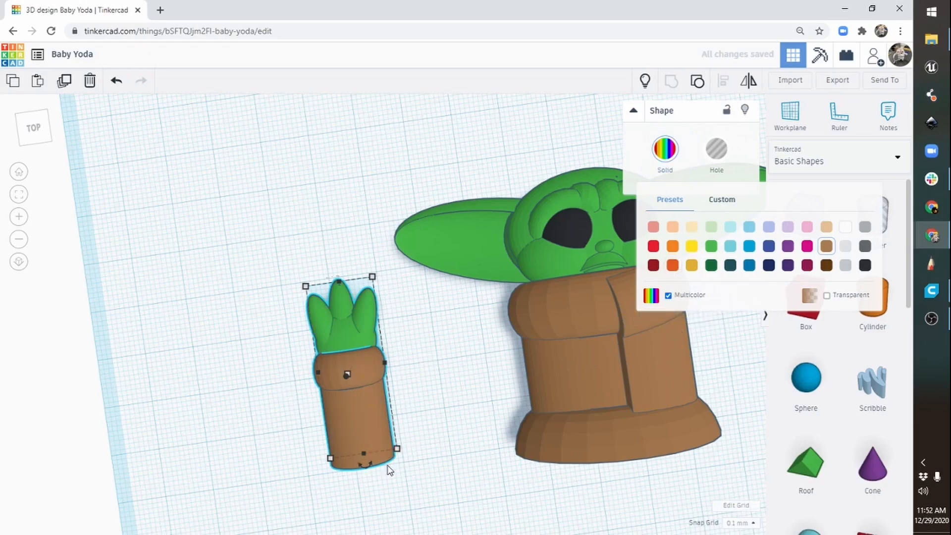
Set the snap grid to 1.0 mm and move the grouped arm 15 mm toward the body
left_click(749, 523)
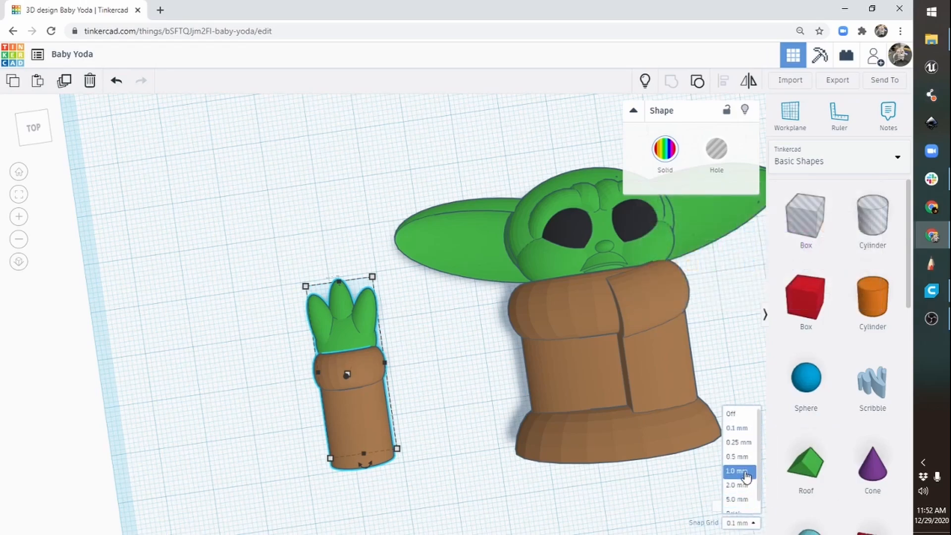
left_click(737, 471)
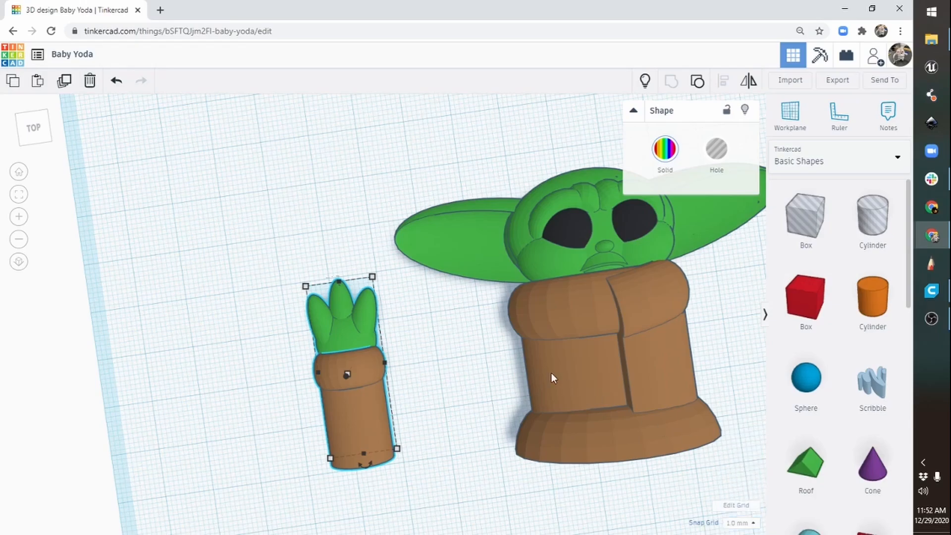
middle_click_drag(650, 363, 356, 382)
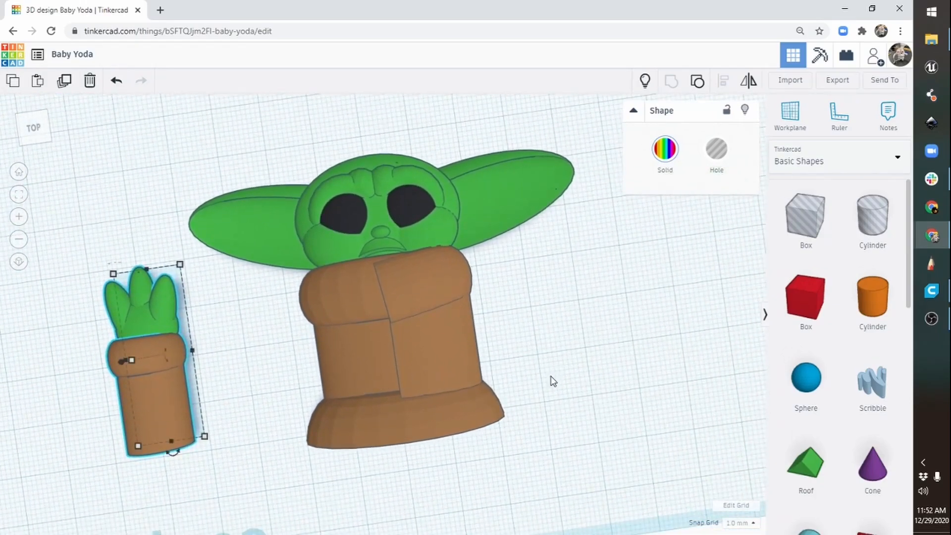
right_click_drag(550, 377, 526, 446)
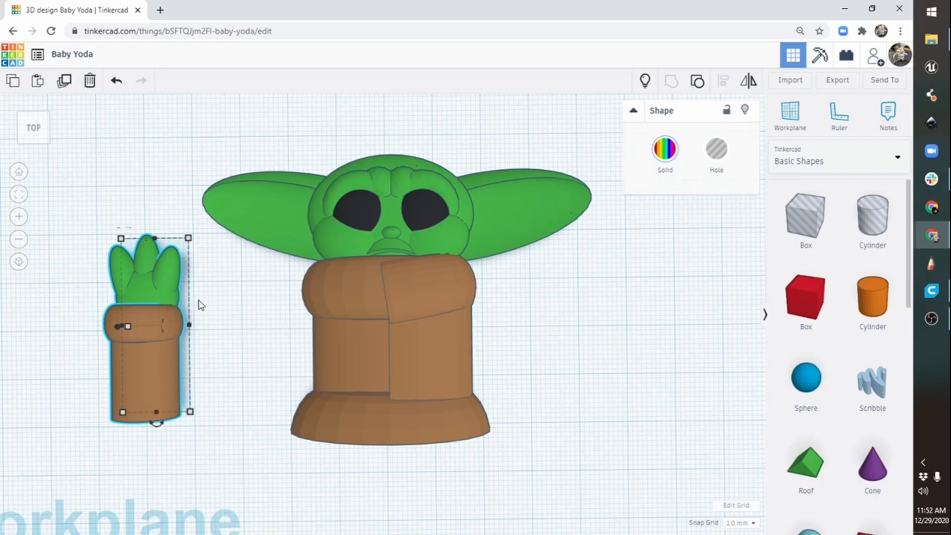
left_click_drag(143, 365, 230, 367)
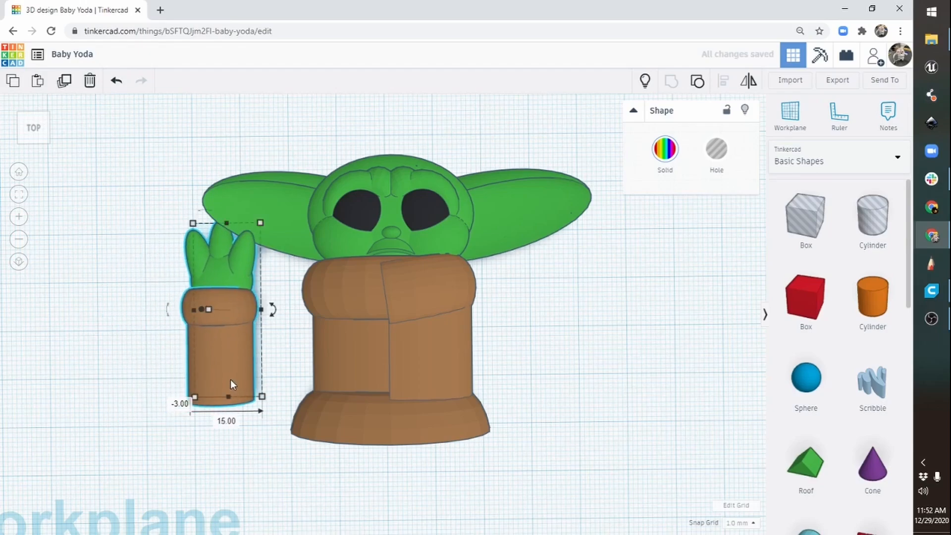
Rotate the arm so the hand points down and outward, insert its sleeve into the robe's shoulder and raise it 4 mm
left_click_drag(272, 310, 159, 263)
left_click_drag(242, 291, 317, 334)
right_click_drag(252, 444, 495, 322)
left_click_drag(437, 300, 440, 276)
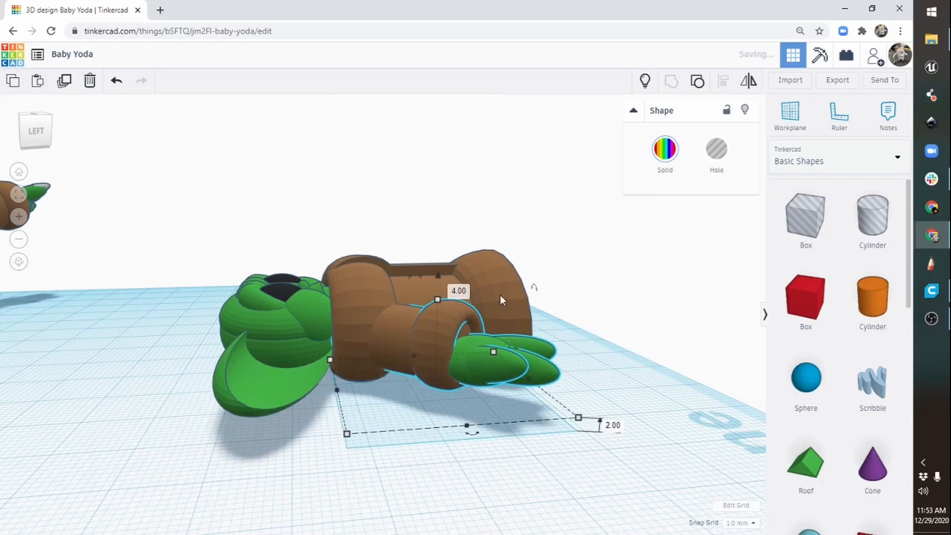
Scale the arm down proportionally to 27 mm wide and shift it slightly outward and down at the shoulder
right_click_drag(529, 286, 276, 503)
middle_click_drag(350, 269, 300, 424)
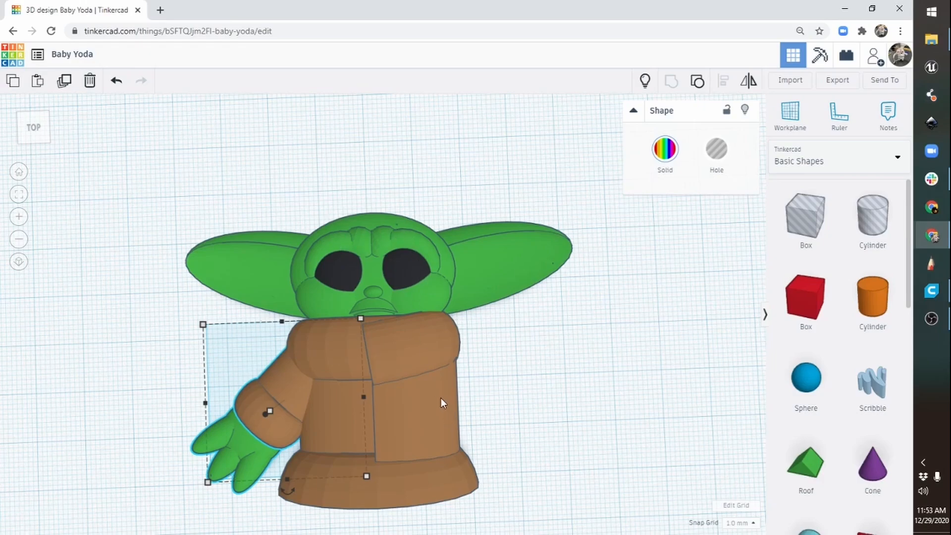
mouse_move(208, 483)
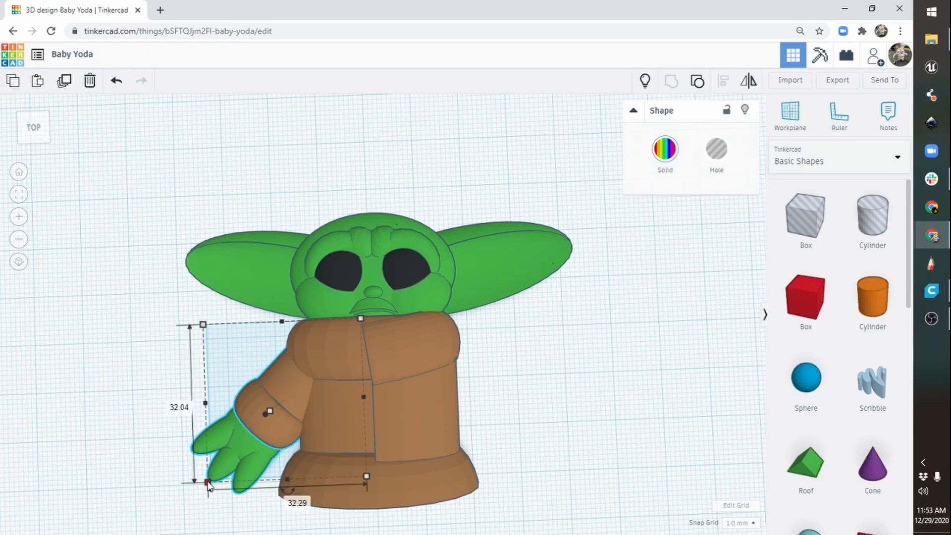
left_click_drag(208, 483, 232, 441)
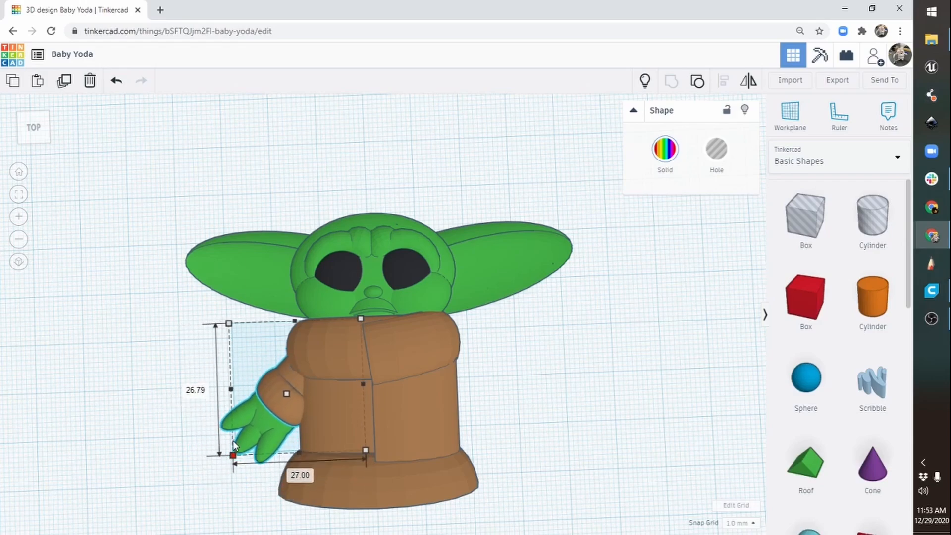
left_click_drag(290, 372, 284, 376)
Duplicate the arm, mirror the copy horizontally and move it 36 mm across to the opposite shoulder
right_click_drag(261, 350, 304, 396)
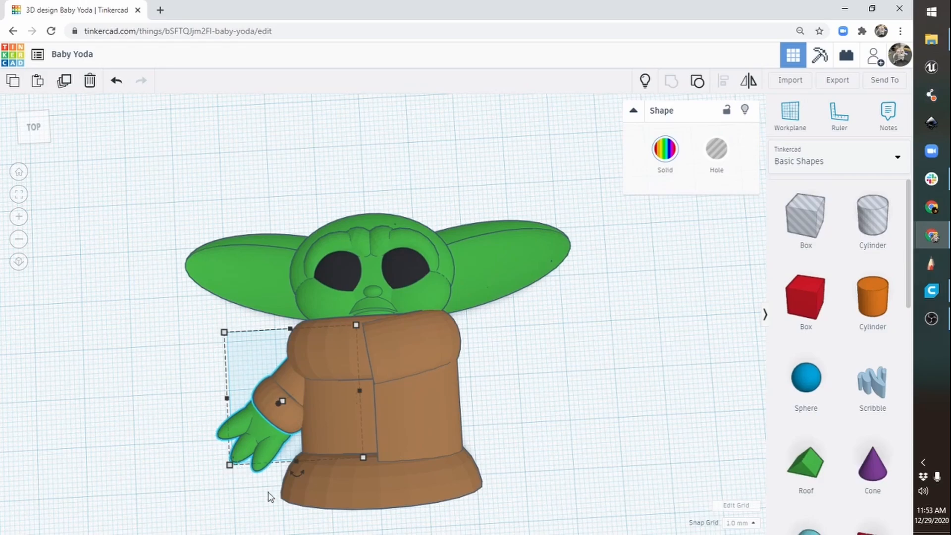
right_click_drag(408, 424, 355, 386)
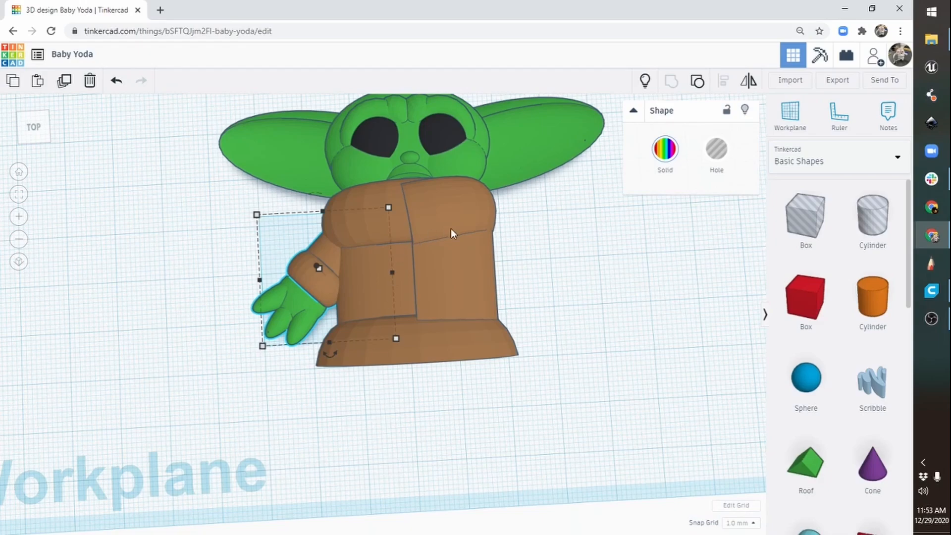
right_click_drag(451, 228, 473, 312)
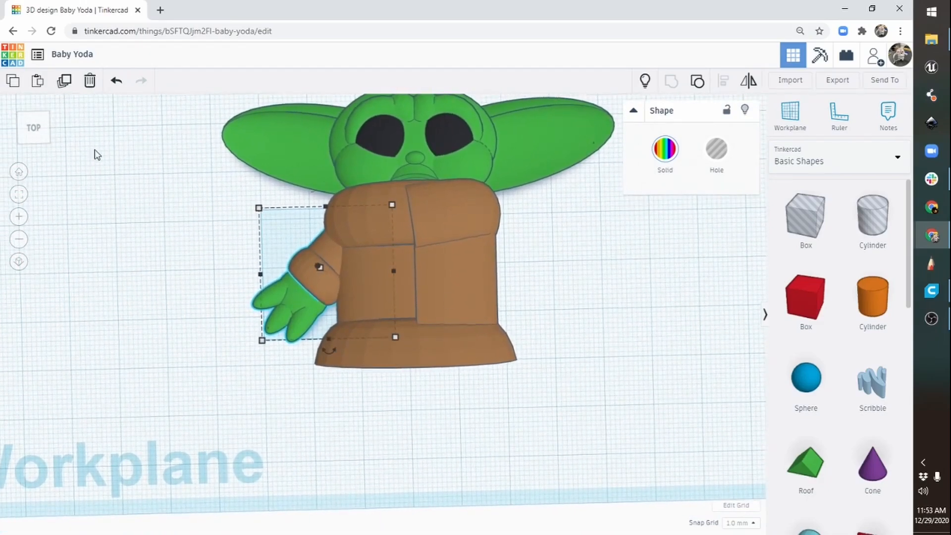
left_click(64, 82)
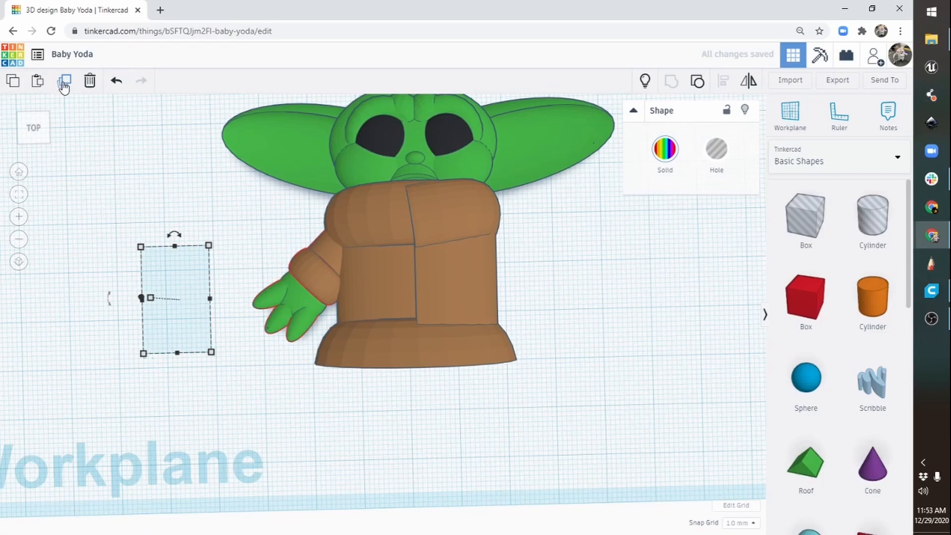
right_click_drag(213, 396, 304, 378)
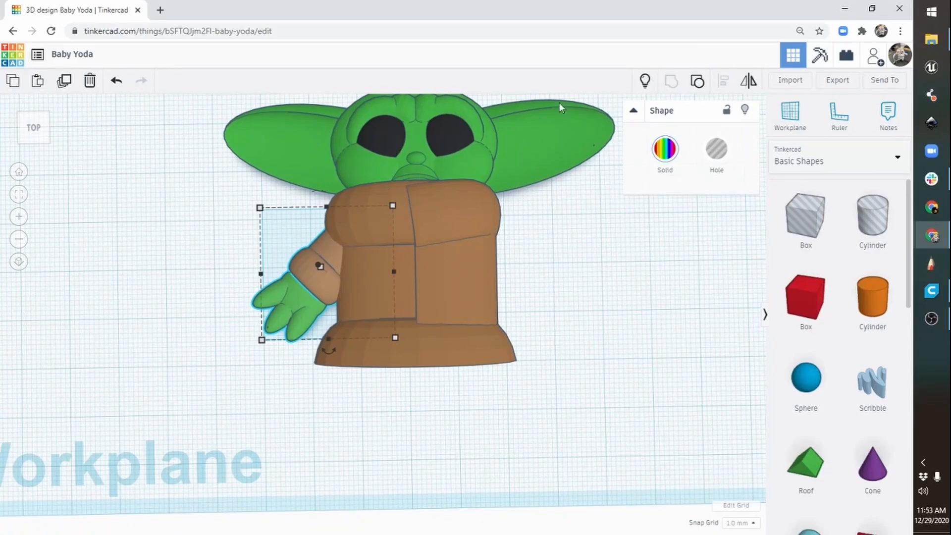
left_click(752, 83)
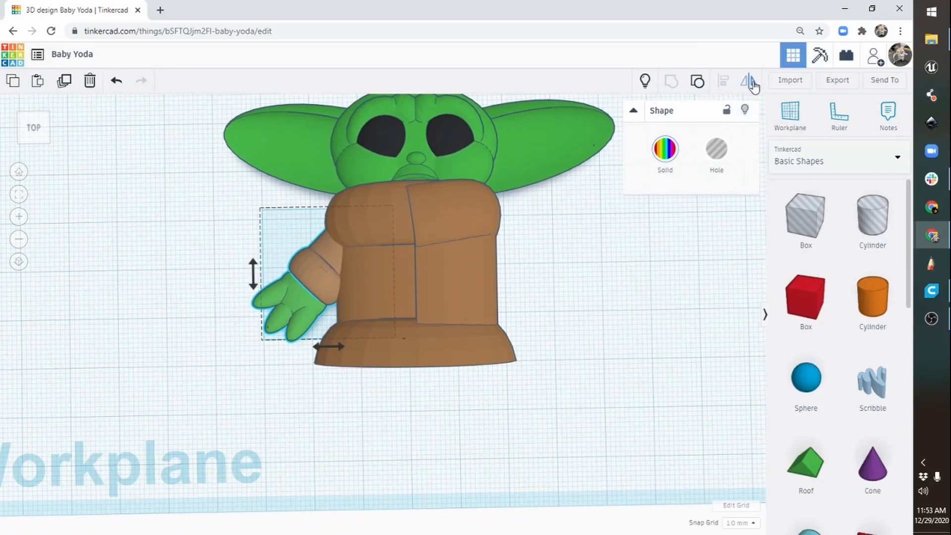
left_click(330, 346)
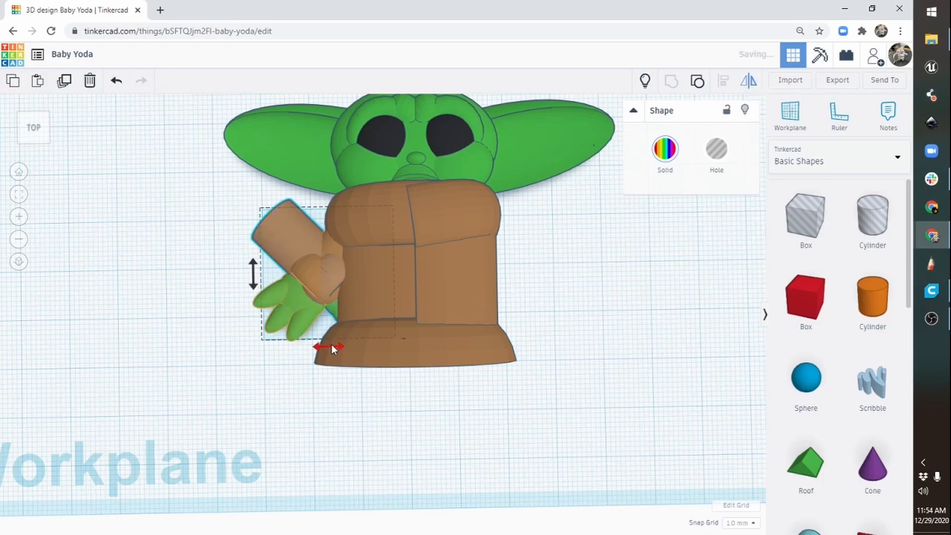
left_click_drag(283, 227, 480, 228)
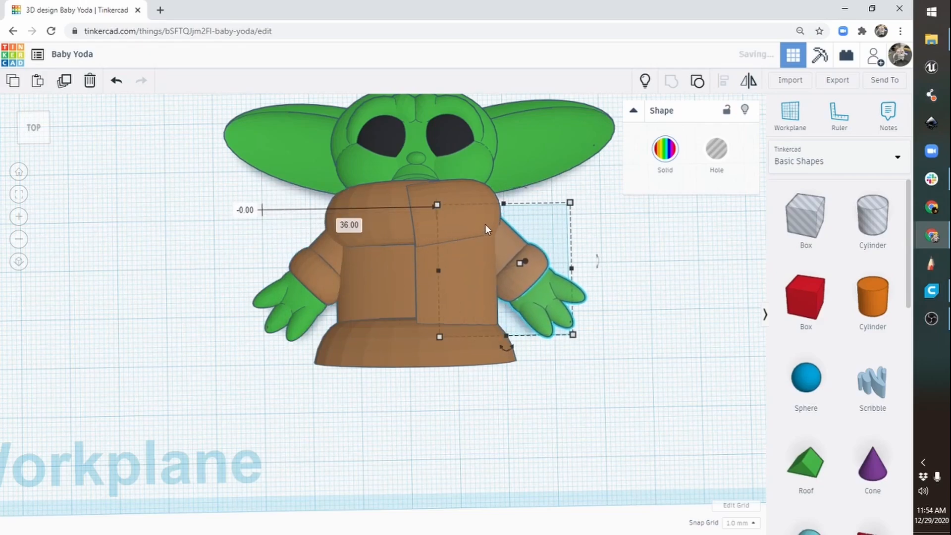
Rotate the mirrored arm around several axes so its hand points up and away from the front of the robe
middle_click_drag(602, 221, 503, 289)
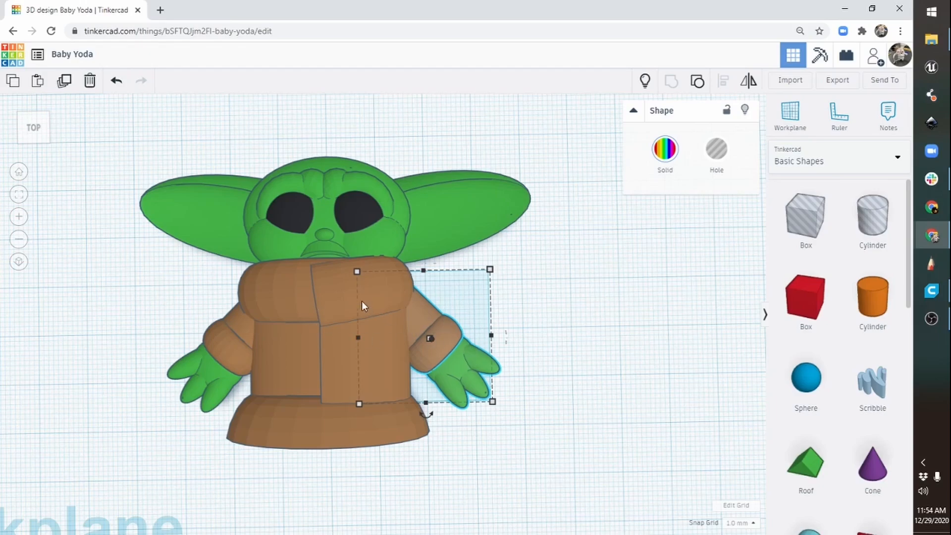
right_click_drag(537, 309, 331, 198)
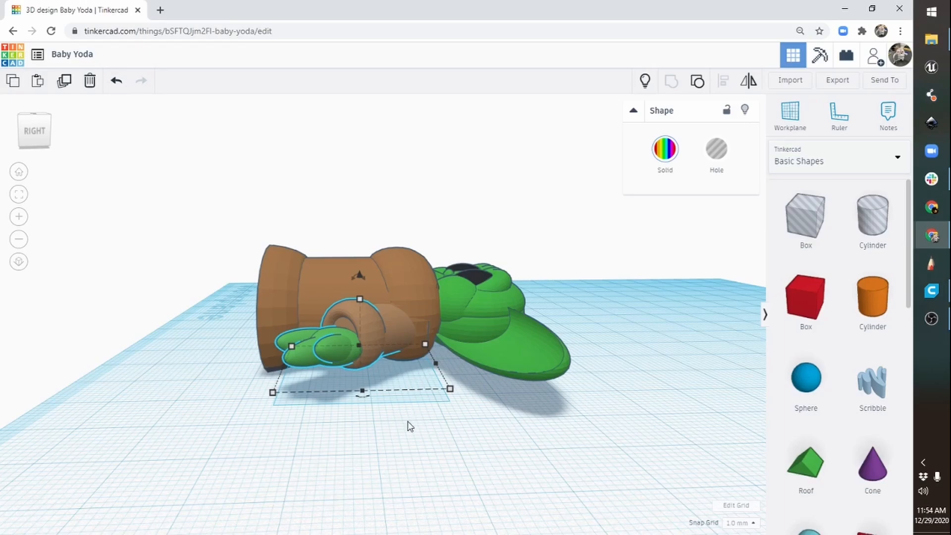
right_click_drag(409, 427, 379, 482)
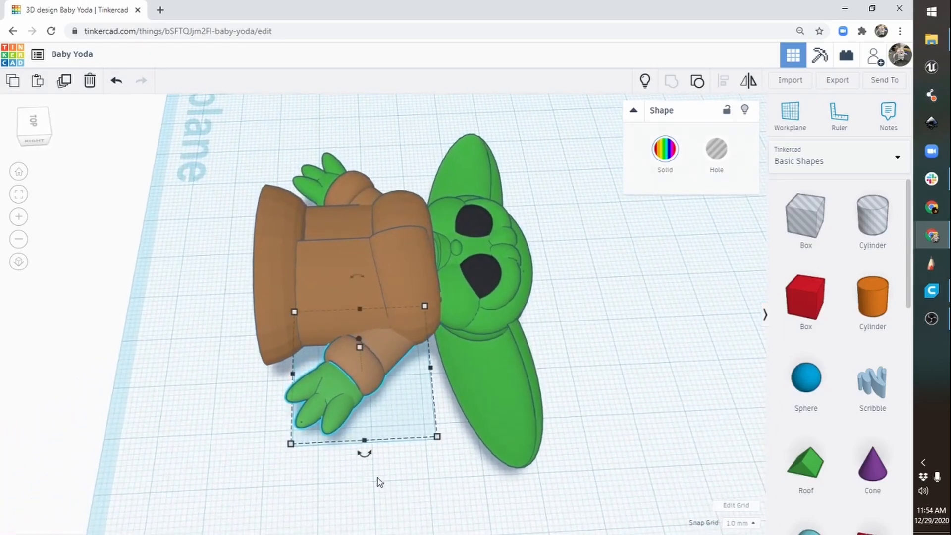
left_click_drag(364, 458, 451, 367)
right_click_drag(367, 434, 362, 358)
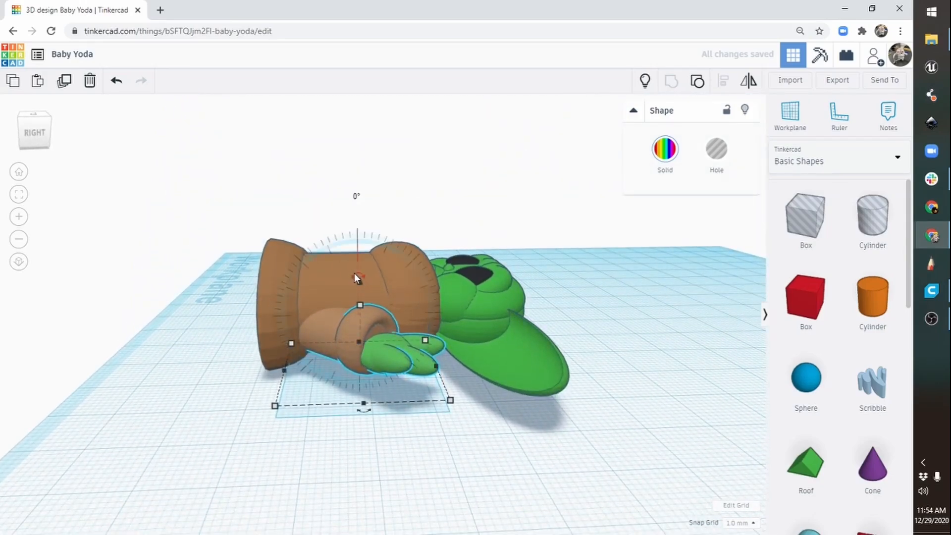
left_click_drag(355, 273, 295, 288)
right_click_drag(293, 403, 461, 394)
left_click_drag(440, 237, 410, 242)
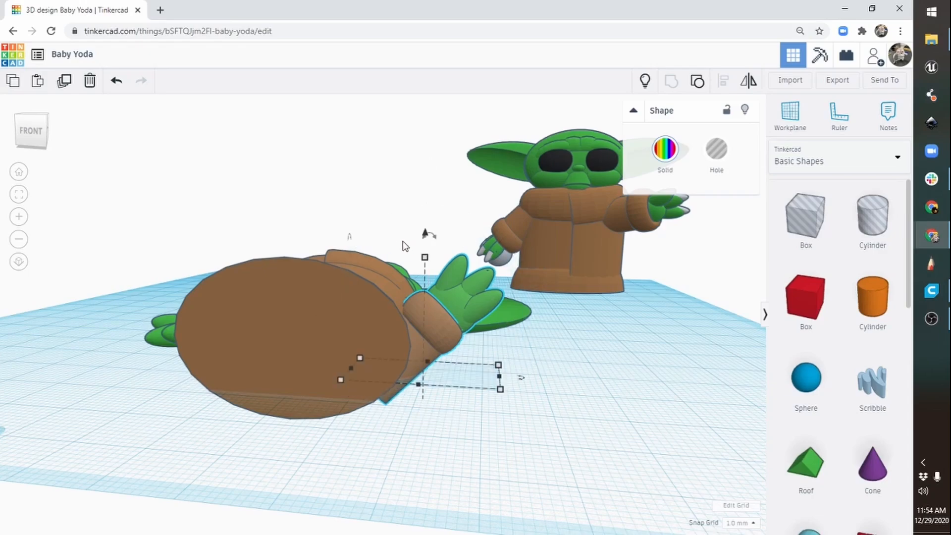
right_click_drag(429, 279, 515, 282)
left_click_drag(422, 234, 470, 266)
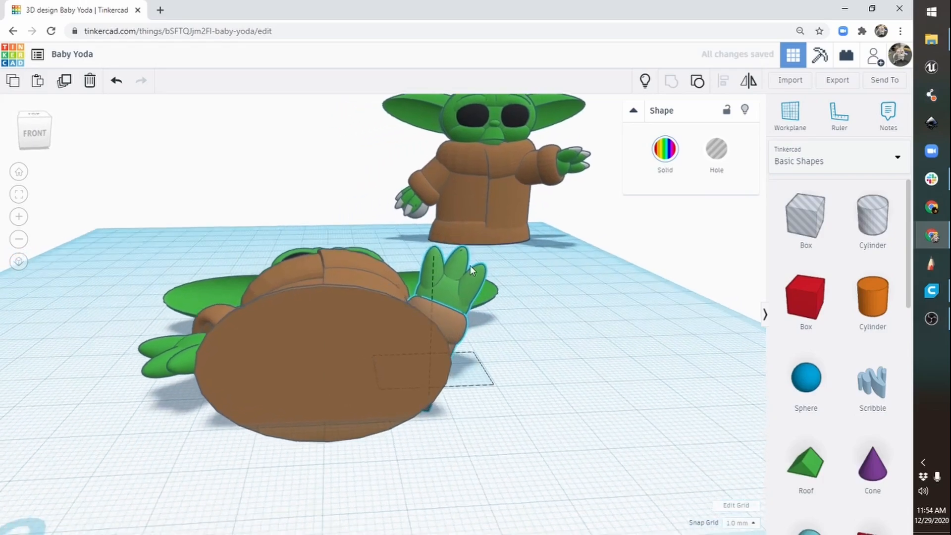
right_click_drag(470, 266, 415, 368)
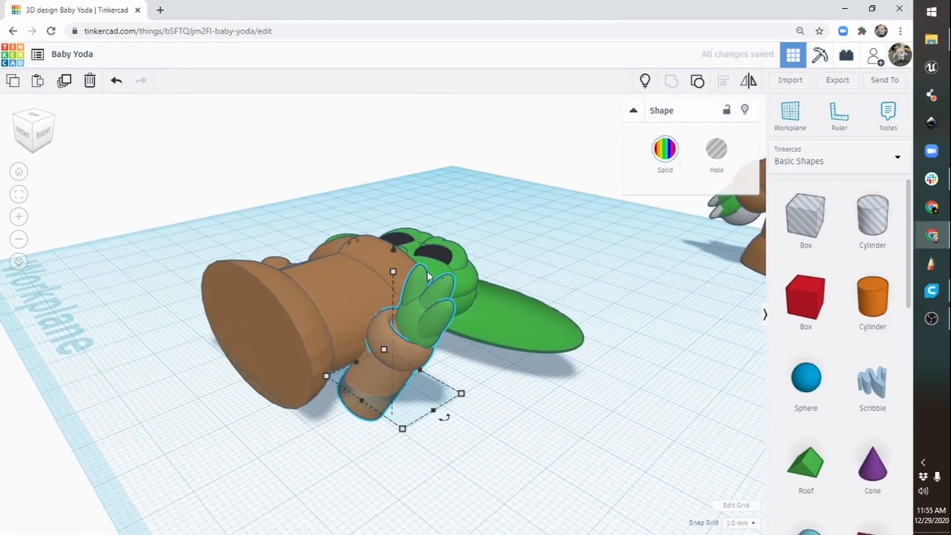
Raise the rotated arm 15.75 mm to 9 mm above the workplane and fit its sleeve into the robe's shoulder with the hand angled outward
left_click_drag(393, 252, 374, 170)
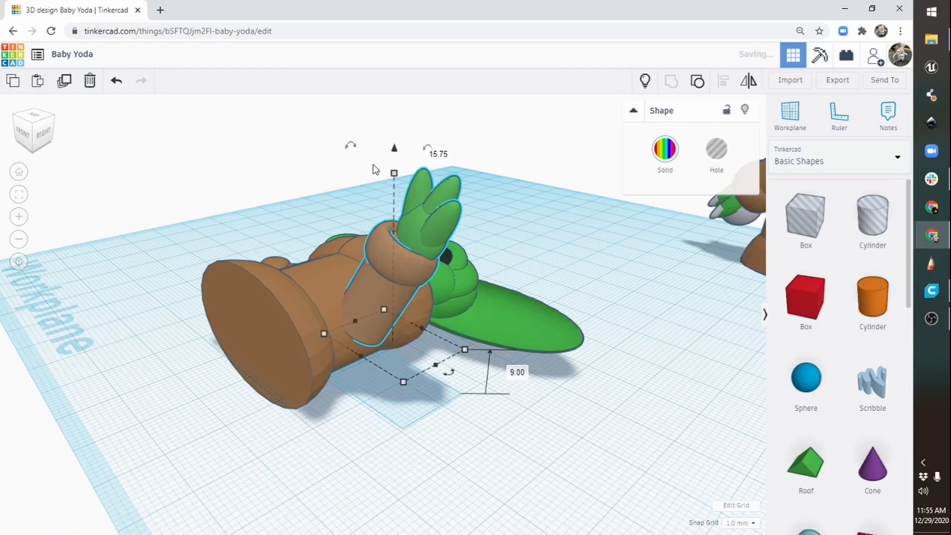
right_click_drag(373, 170, 439, 382)
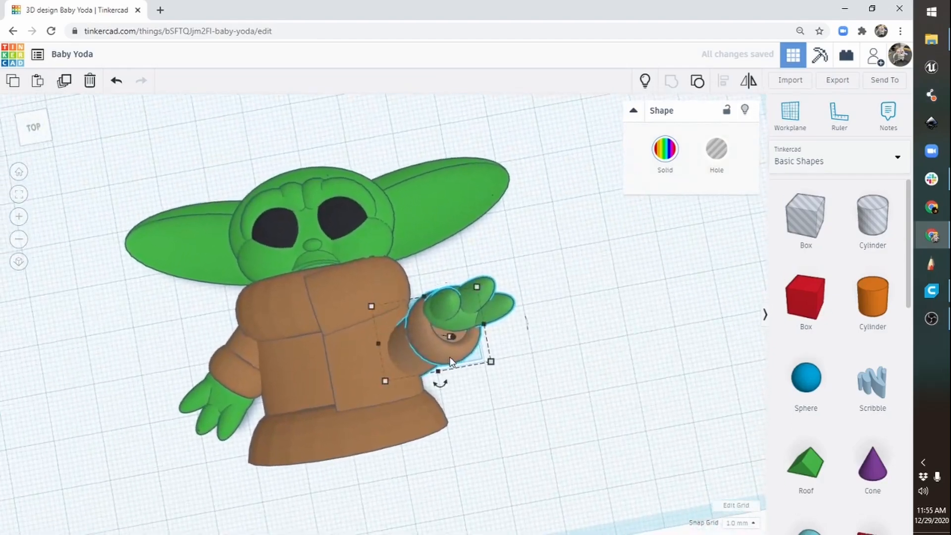
left_click_drag(439, 382, 402, 305)
right_click_drag(500, 308, 391, 299)
left_click_drag(391, 300, 401, 307)
right_click_drag(401, 308, 451, 223)
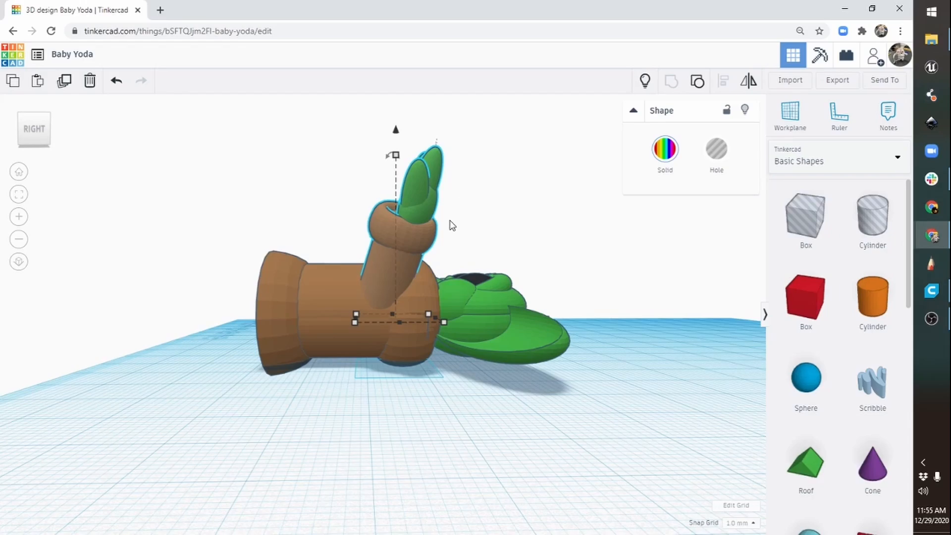
Ungroup the raised arm, select only the four green hand shapes and tilt them 45° toward the head
left_click(697, 84)
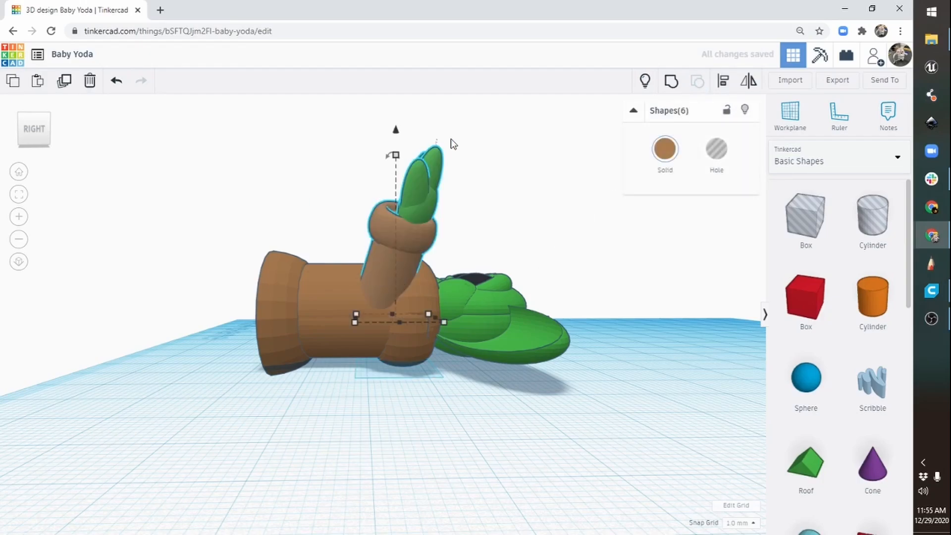
left_click(437, 207)
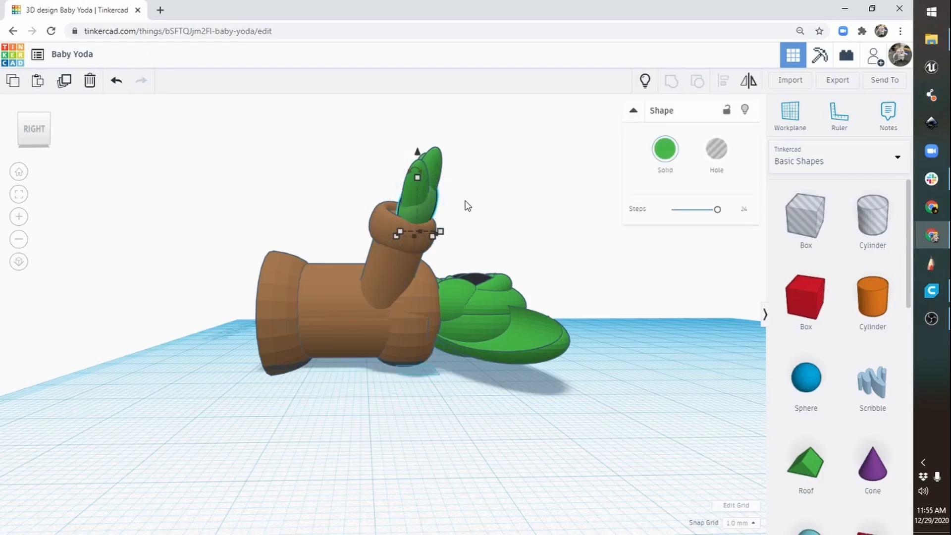
right_click_drag(443, 245, 461, 227)
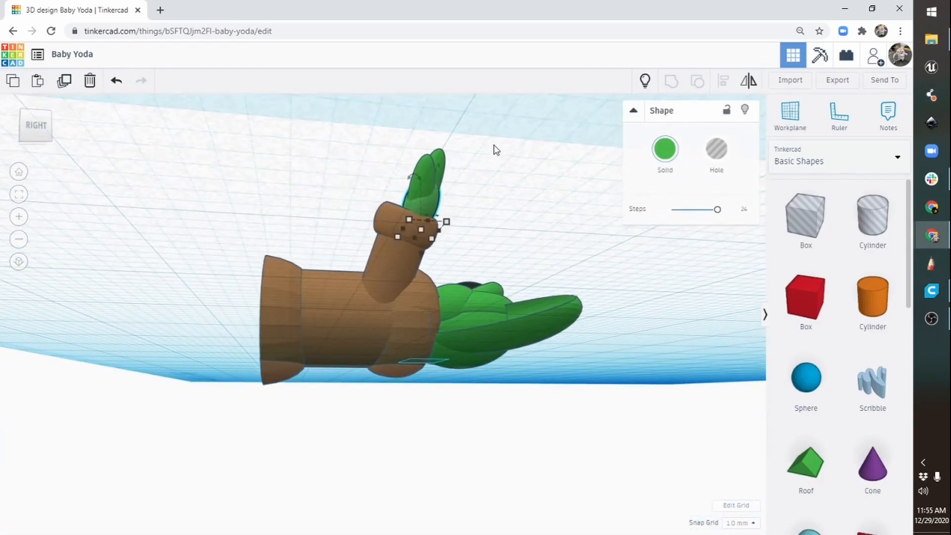
left_click_drag(412, 189, 409, 200)
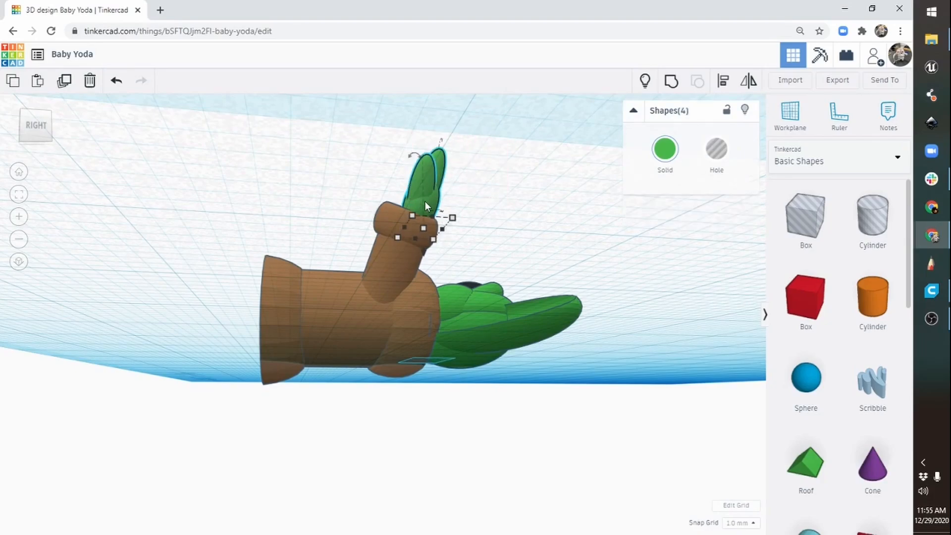
right_click_drag(500, 195, 453, 208)
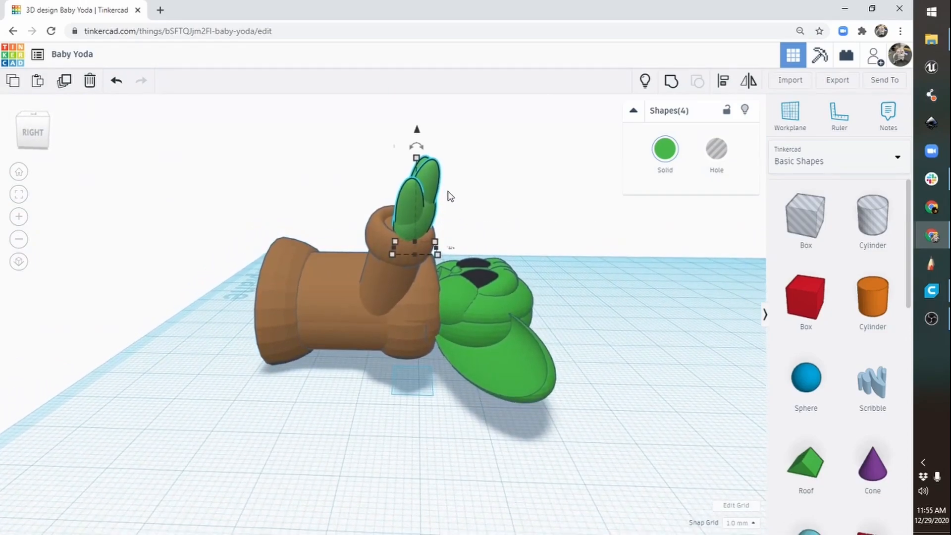
left_click_drag(419, 147, 447, 172)
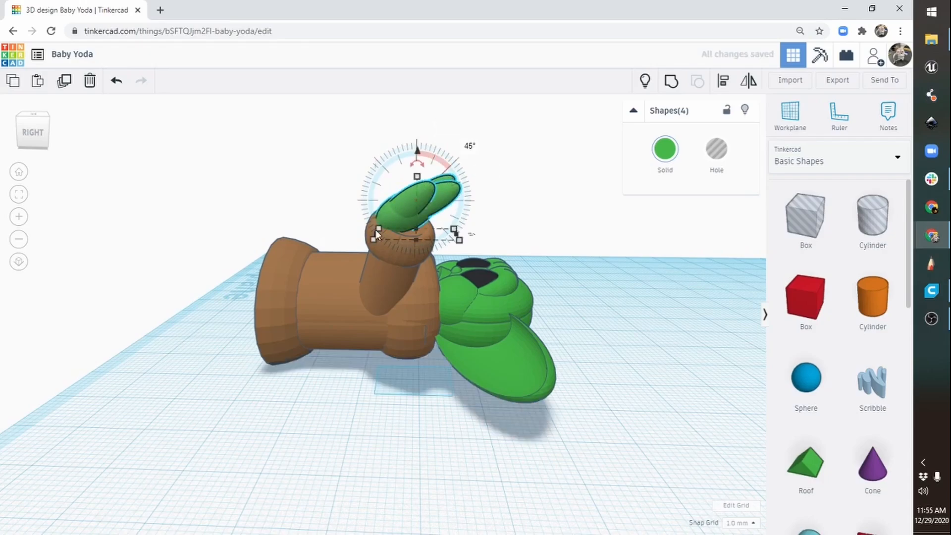
Lower the tilted hand 1.87 mm to a height of 24 mm, and fine-tune its height in the cuff with two upward nudges
right_click_drag(452, 232, 399, 209)
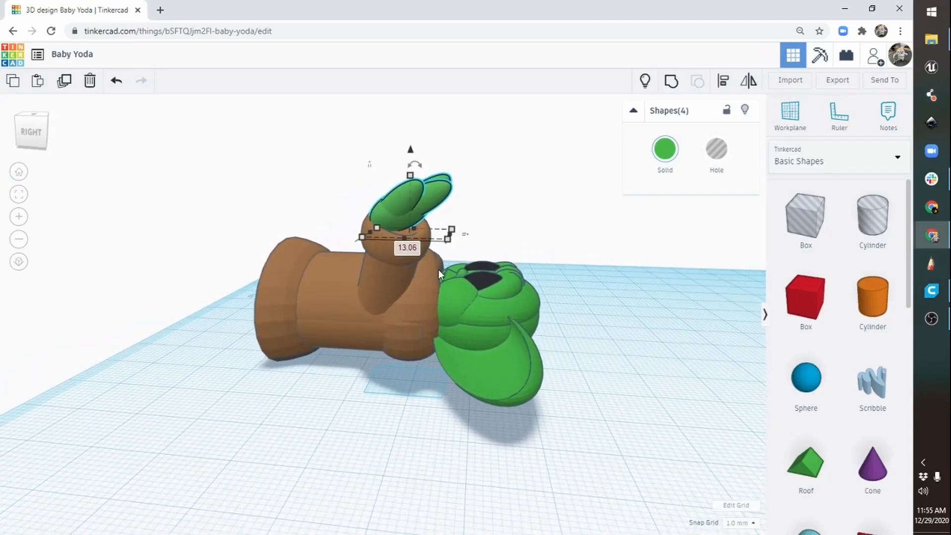
left_click(19, 226)
left_click(19, 226)
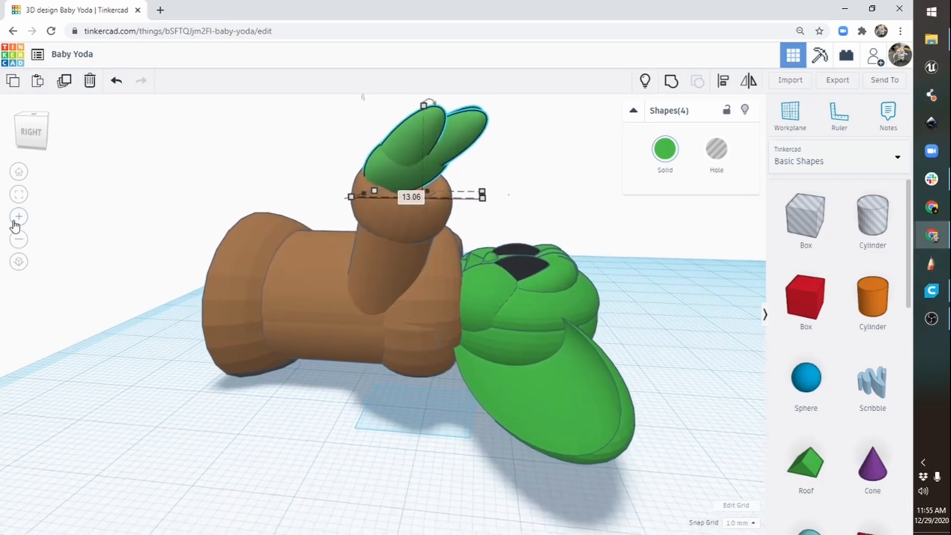
middle_click_drag(485, 224, 450, 325)
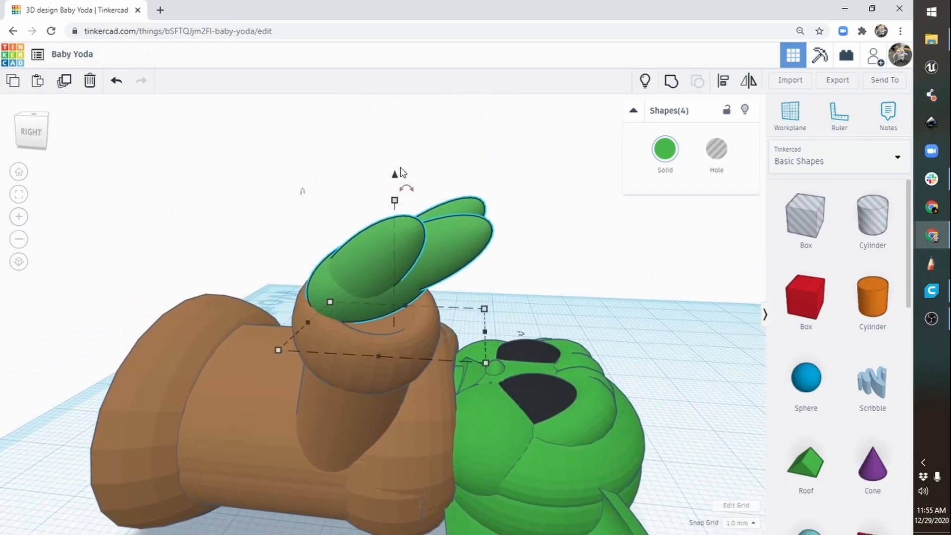
left_click_drag(395, 178, 397, 203)
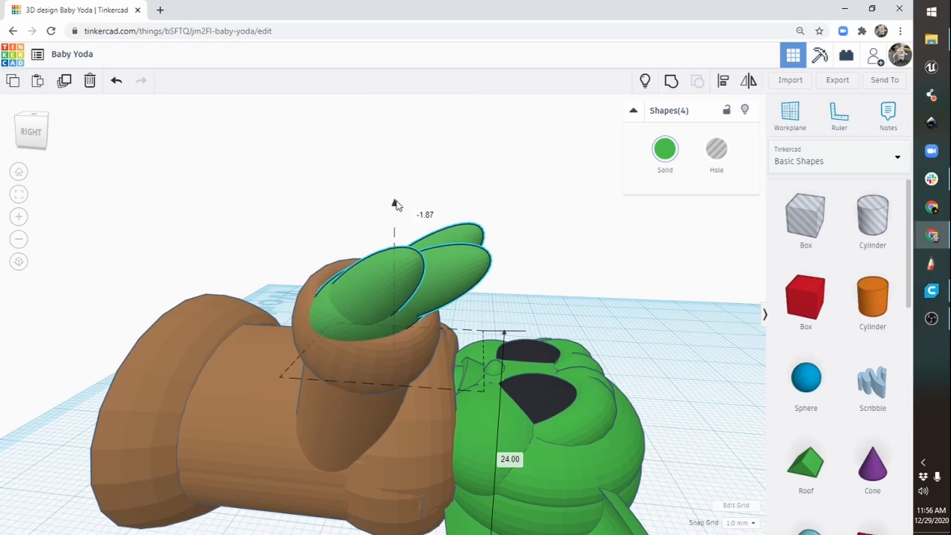
right_click_drag(385, 305, 435, 314)
key("ctrl+Up")
key("ctrl+Up")
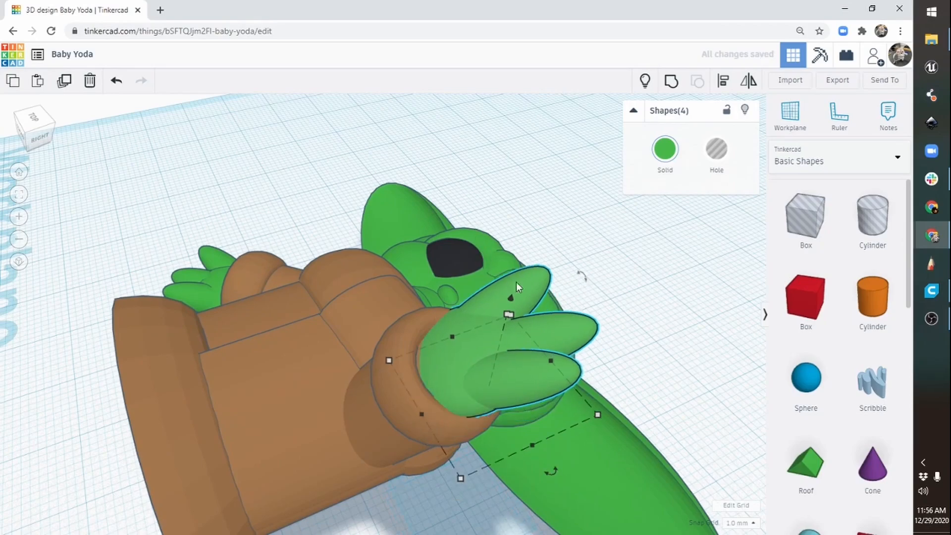
right_click_drag(516, 281, 481, 403)
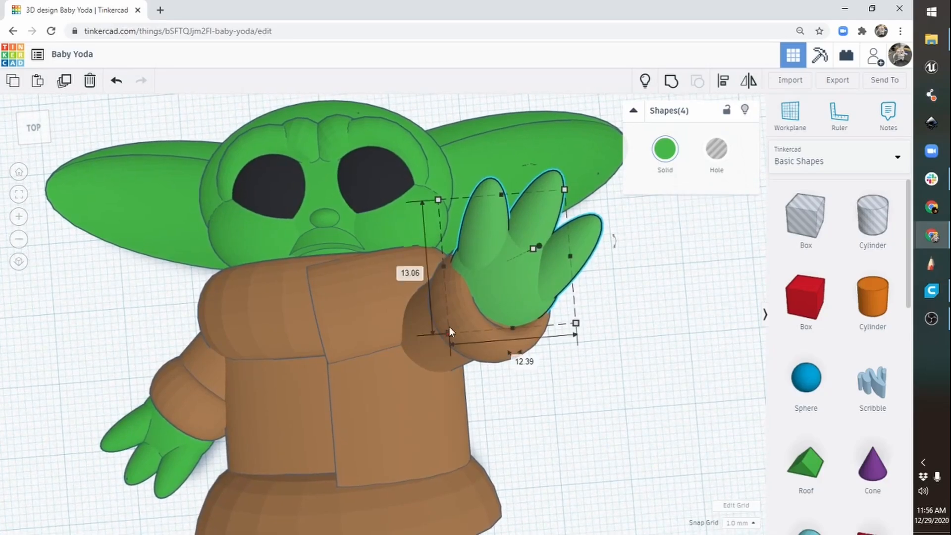
Add a sphere over the lowered hand, colour it light grey and set its steps to 24
right_click_drag(567, 397, 411, 396)
right_click_drag(461, 446, 408, 455)
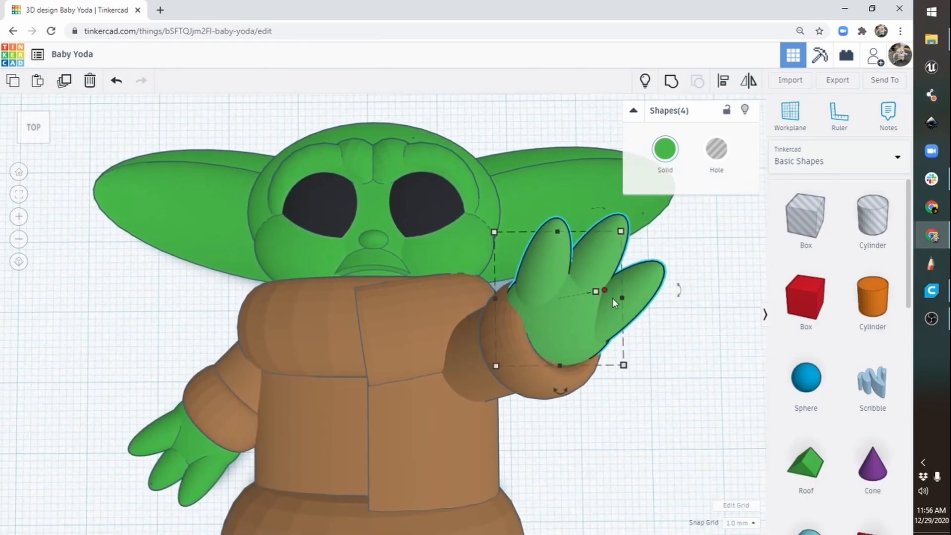
middle_click_drag(640, 429, 632, 377)
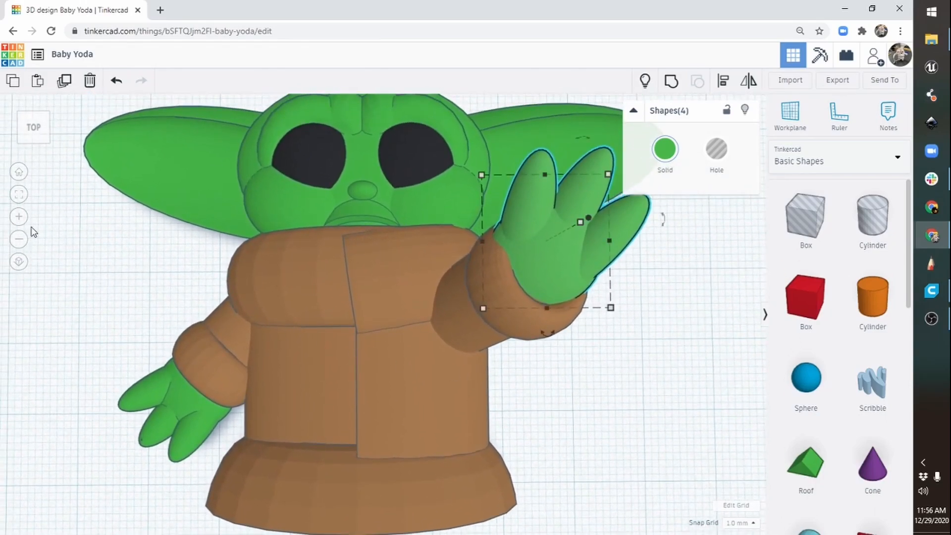
left_click(18, 240)
left_click(19, 240)
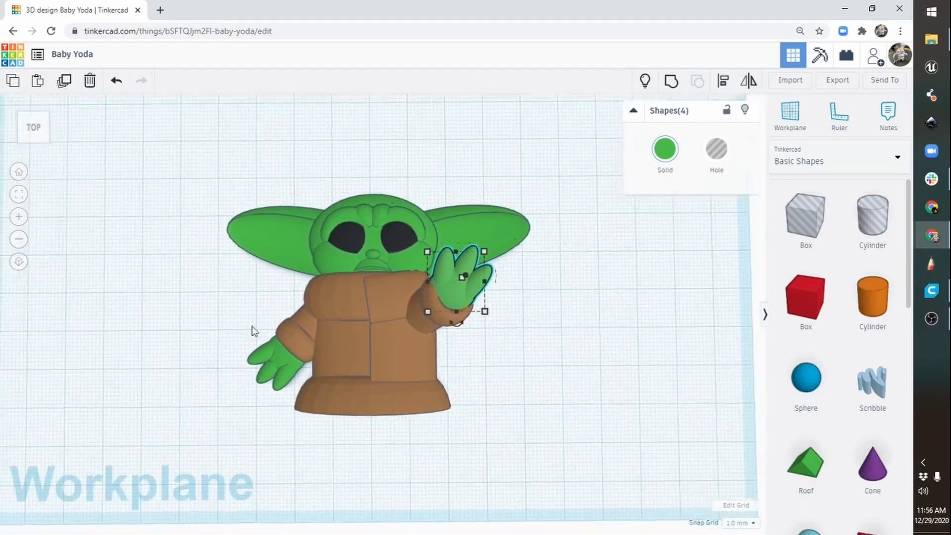
right_click_drag(426, 366, 431, 414)
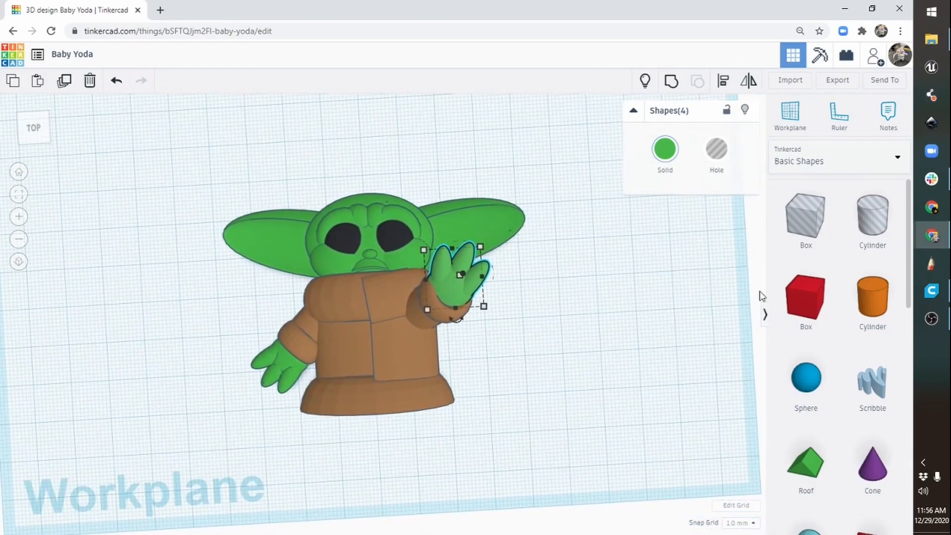
left_click_drag(811, 384, 272, 364)
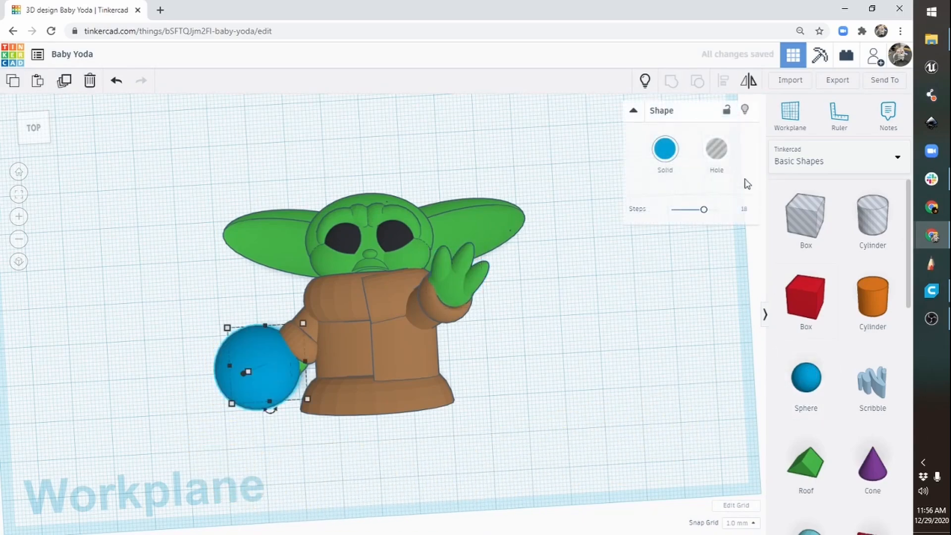
left_click(665, 150)
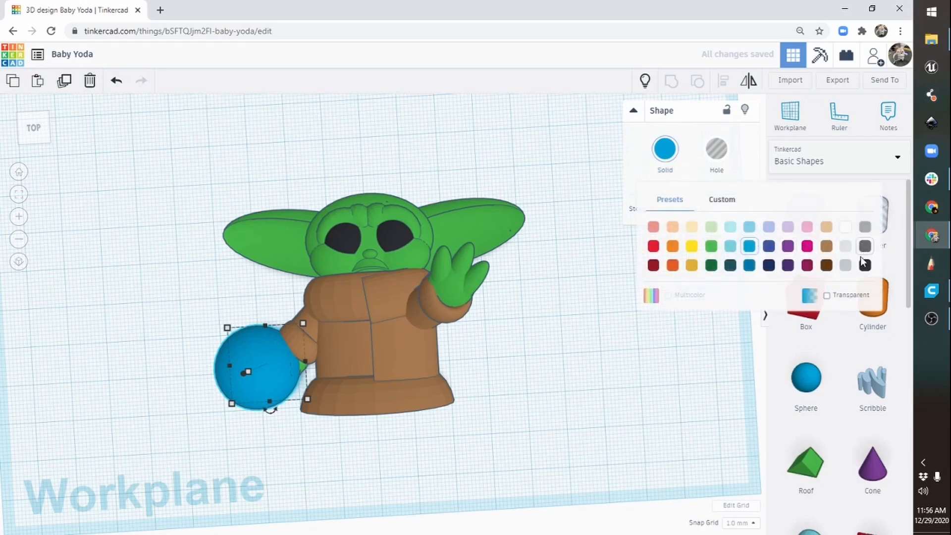
left_click(847, 269)
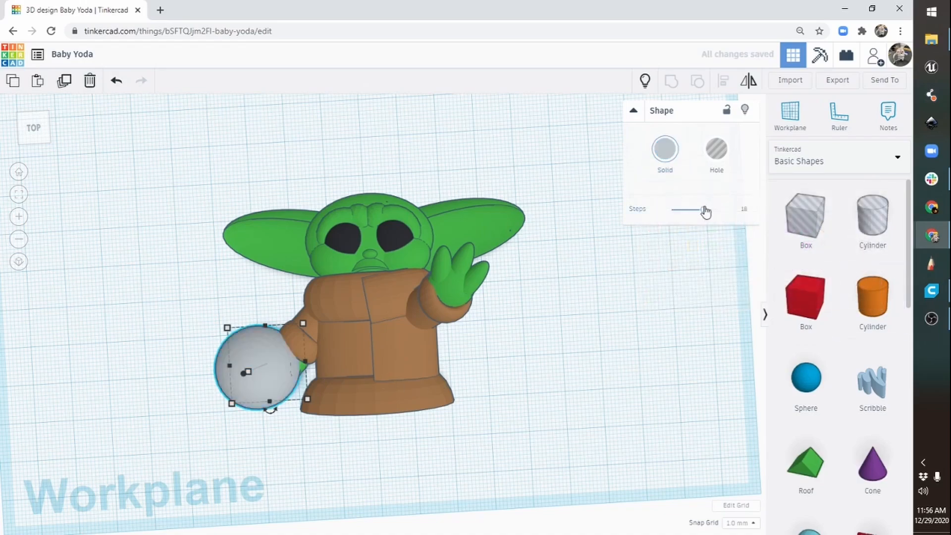
left_click_drag(705, 212, 717, 209)
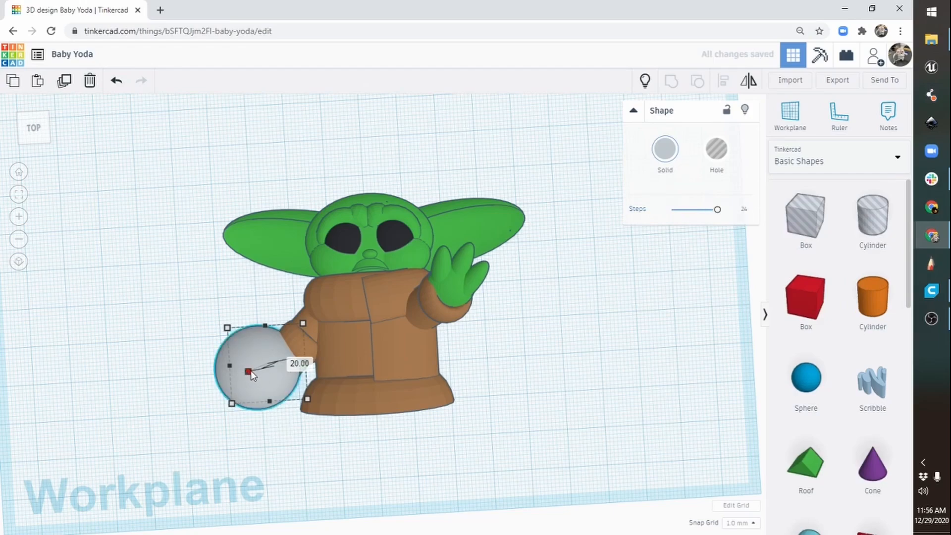
Scale the grey sphere down proportionally to about half its size and position it in the palm of the lowered hand
left_click_drag(251, 370, 254, 369, "shift")
right_click_drag(228, 439, 413, 320)
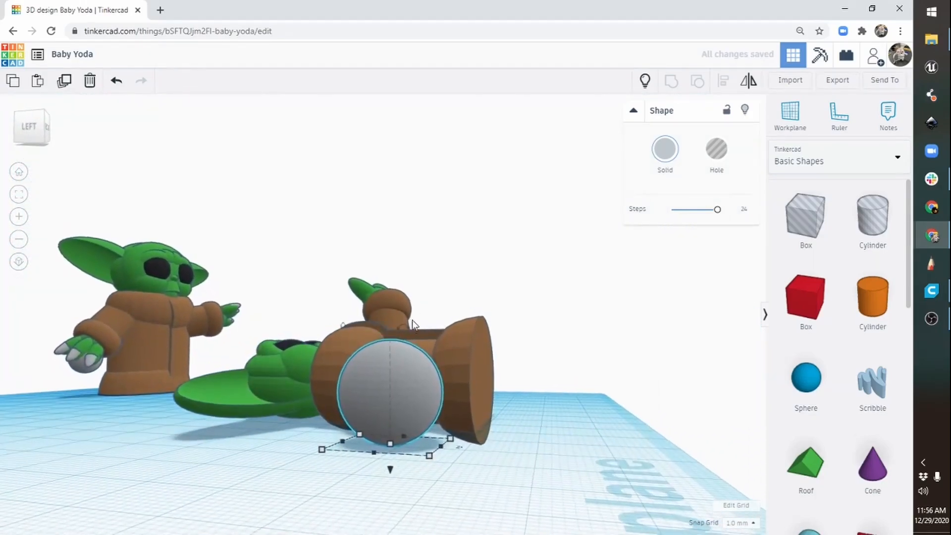
mouse_move(397, 408)
right_mouse_down()
mouse_move(421, 387)
mouse_move(407, 397)
right_mouse_up()
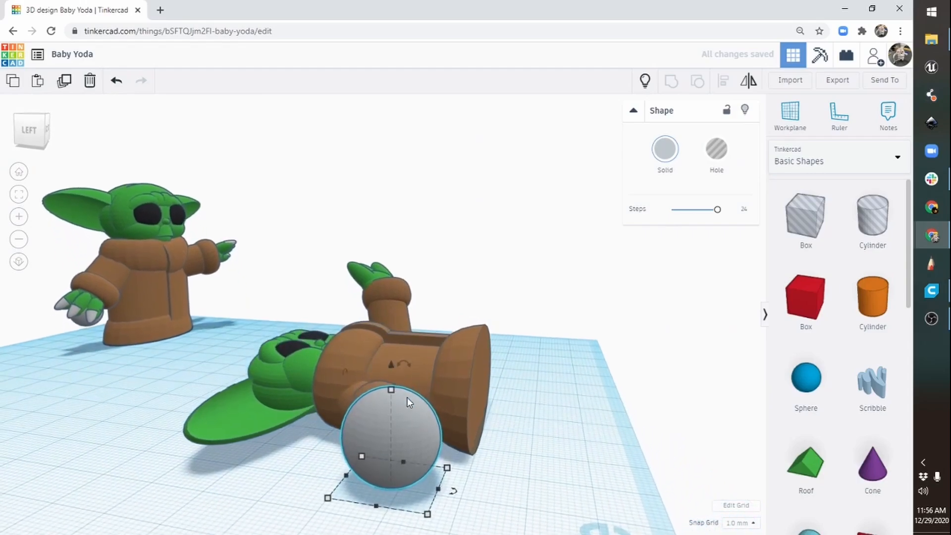
left_click_drag(390, 389, 393, 352, "shift")
right_click_drag(480, 354, 300, 510)
key("Left")
key("Left")
key("Left")
key("Left")
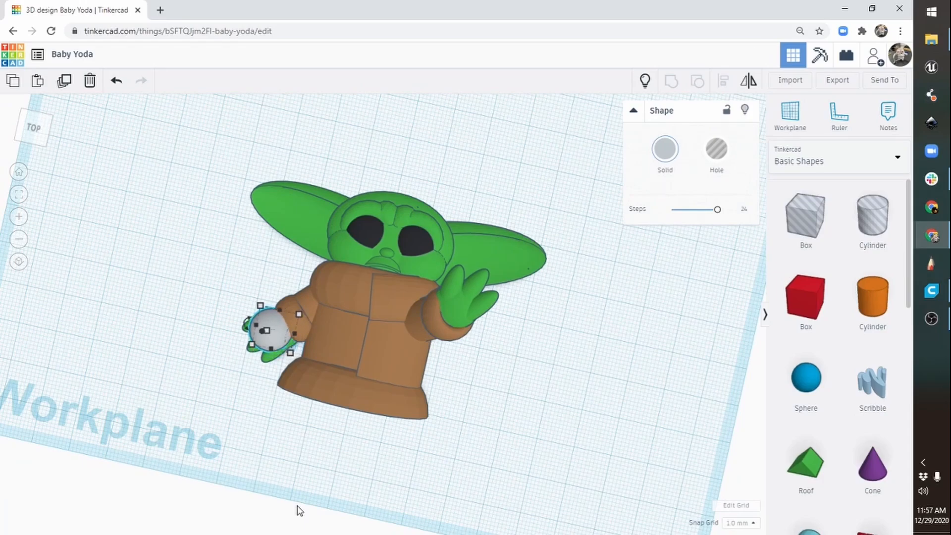
right_click_drag(227, 413, 272, 408)
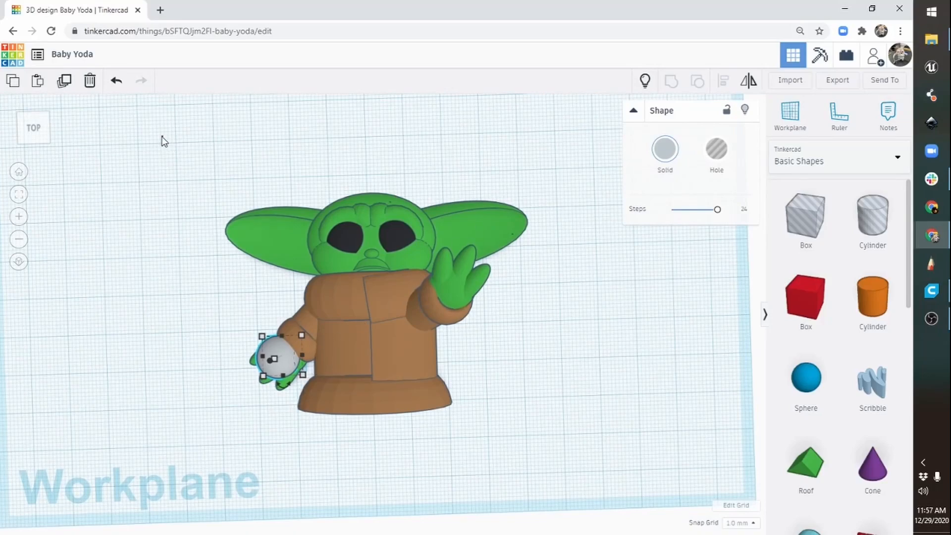
Group all ten shapes of the figure into a single object, keeping their separate colours
left_click_drag(189, 149, 610, 490)
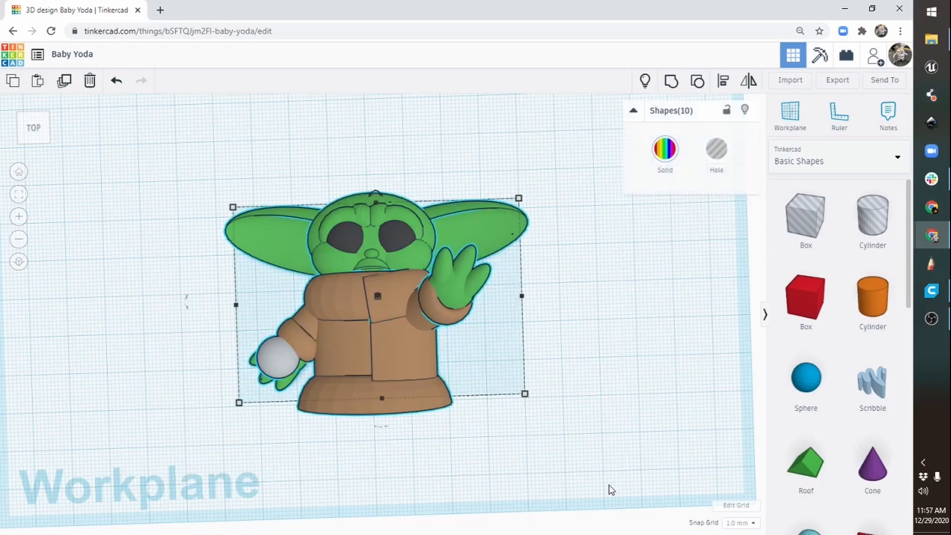
left_click(673, 82)
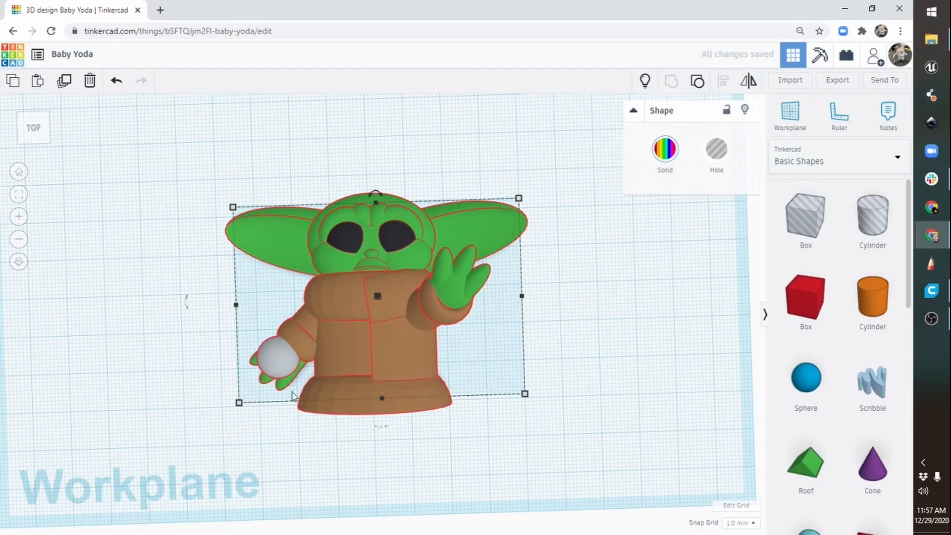
right_click_drag(586, 386, 618, 302)
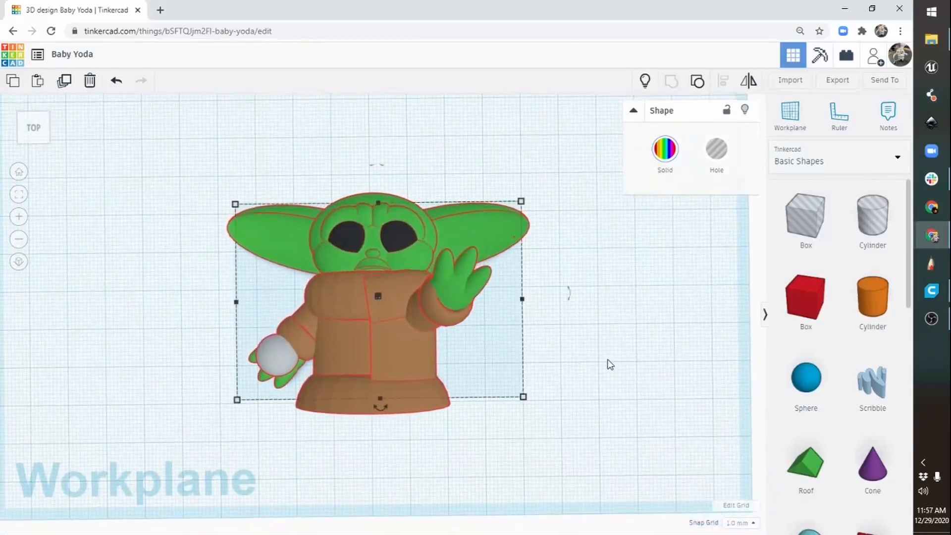
left_click(608, 365)
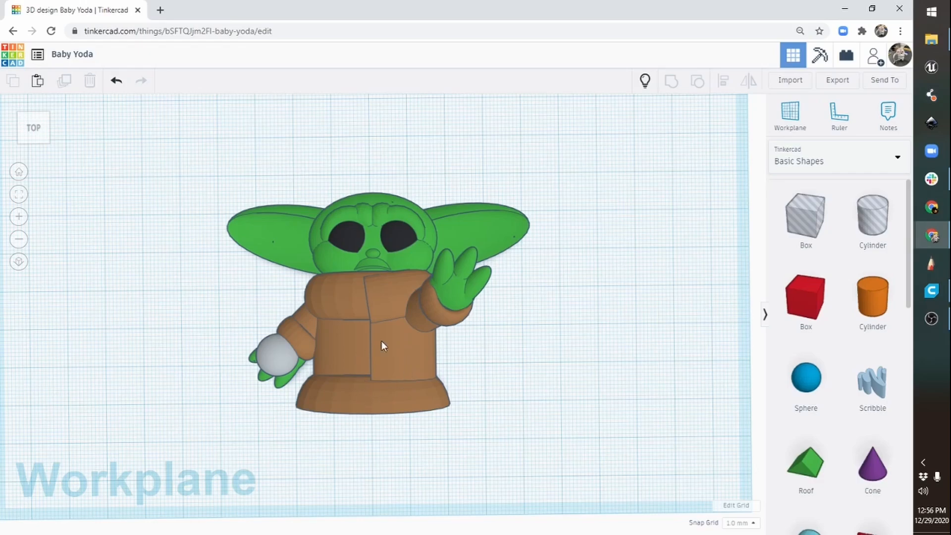
Shift the grouped figure 3 mm along the workplane and export only the selected figure as an STL file
left_click(403, 346)
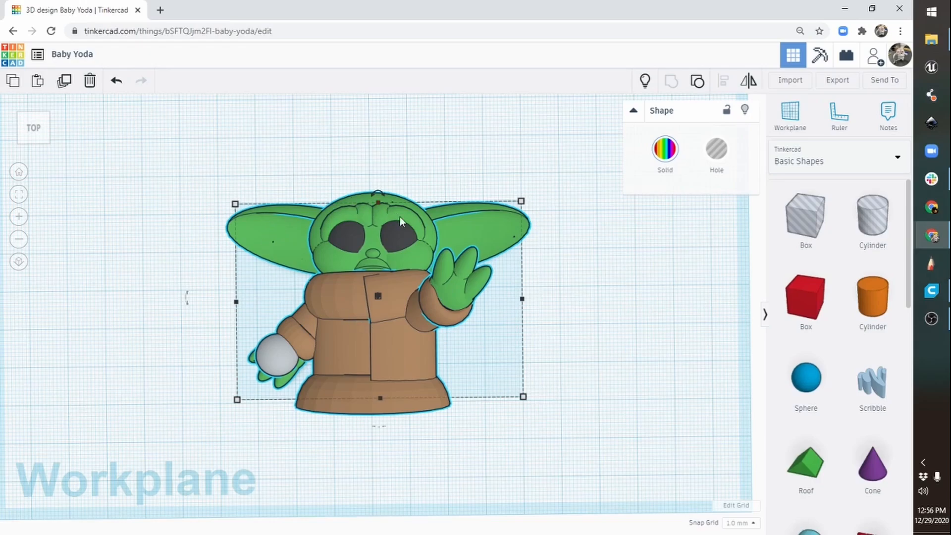
mouse_move(403, 338)
left_mouse_down()
mouse_move(383, 363)
mouse_move(392, 300)
mouse_move(400, 323)
left_mouse_up()
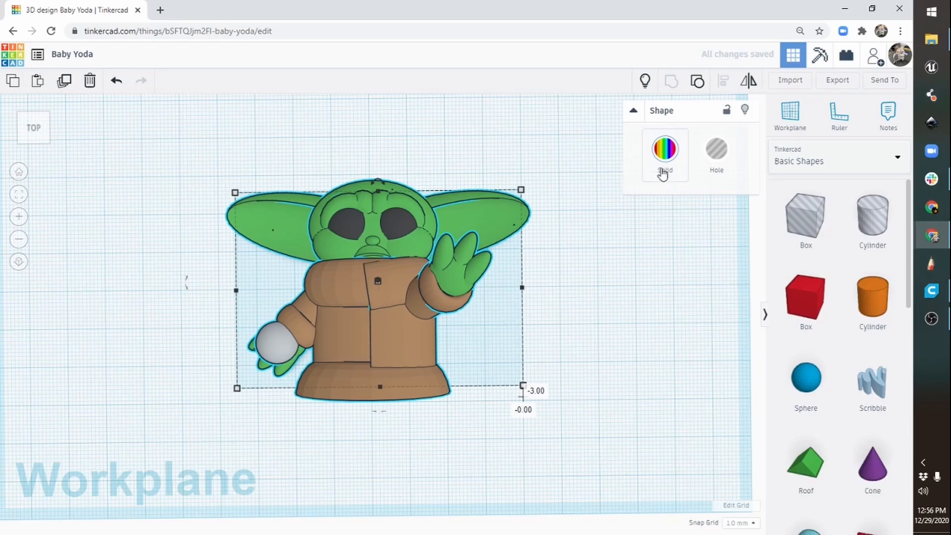
left_click(836, 82)
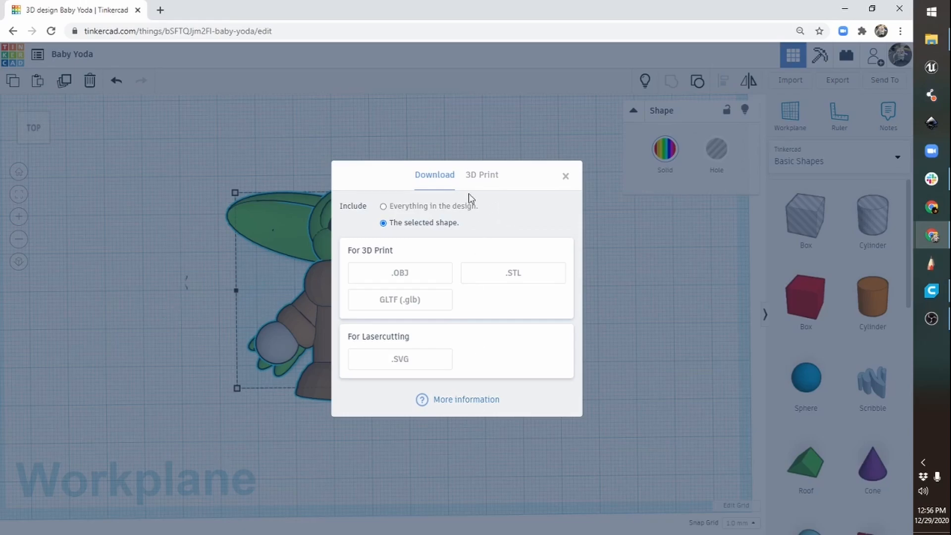
left_click(532, 281)
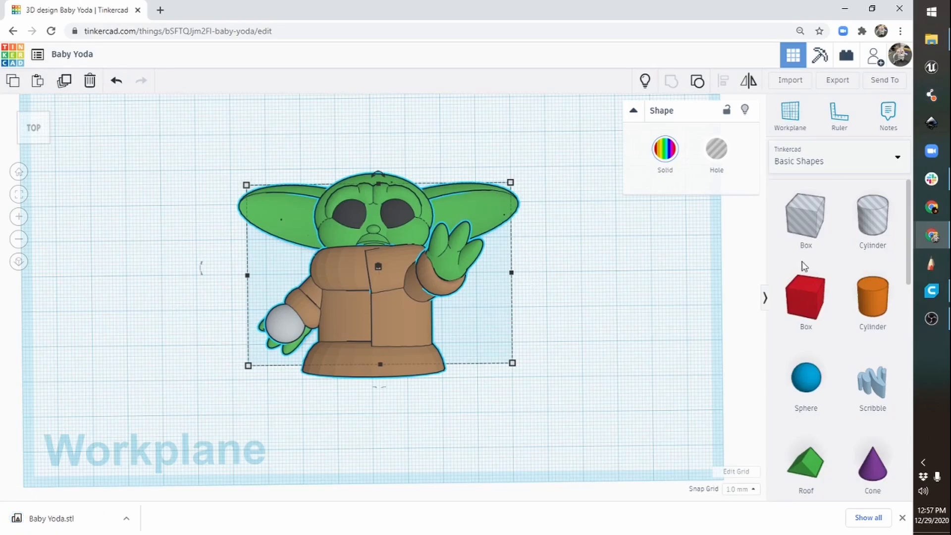
Switch to Ultimaker Cura and load Baby Yoda.stl from the Downloads folder onto the build plate
left_click(932, 296)
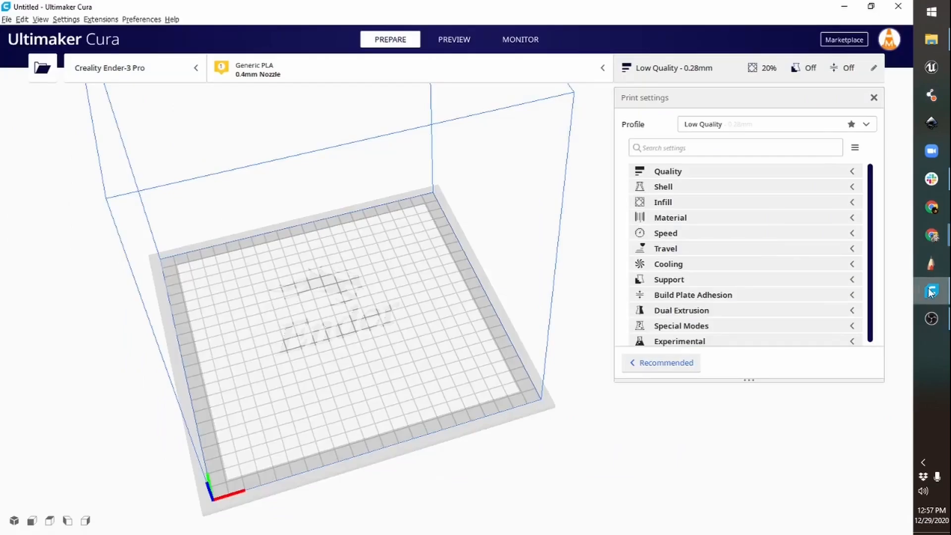
left_click(42, 68)
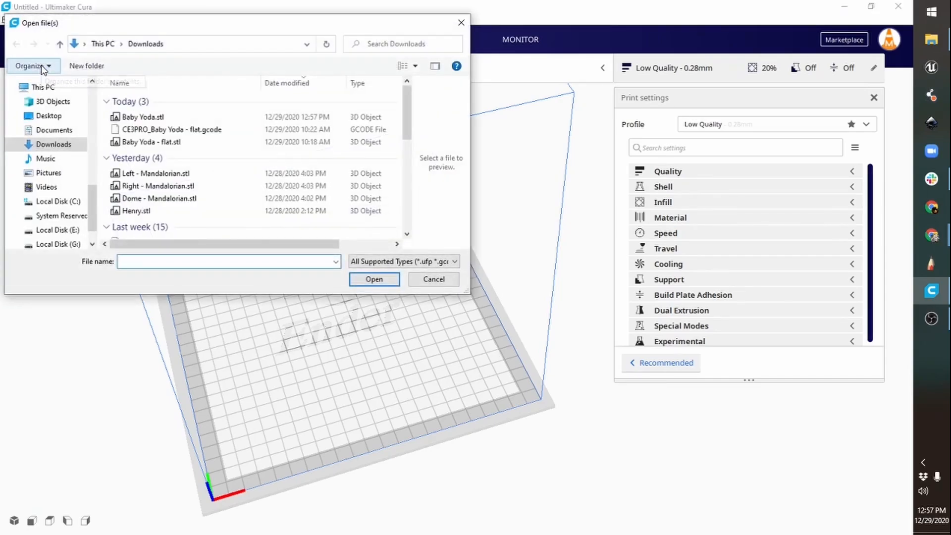
left_click(133, 118)
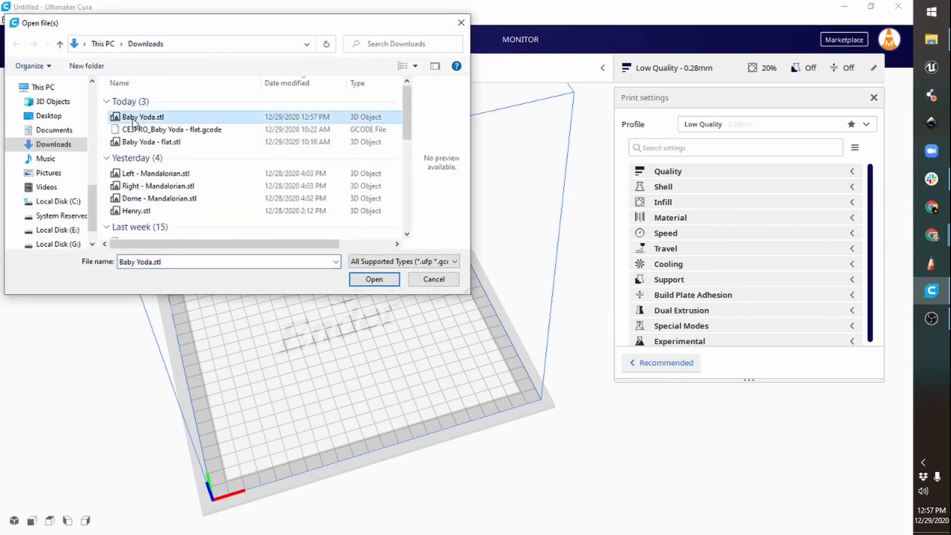
left_click(372, 280)
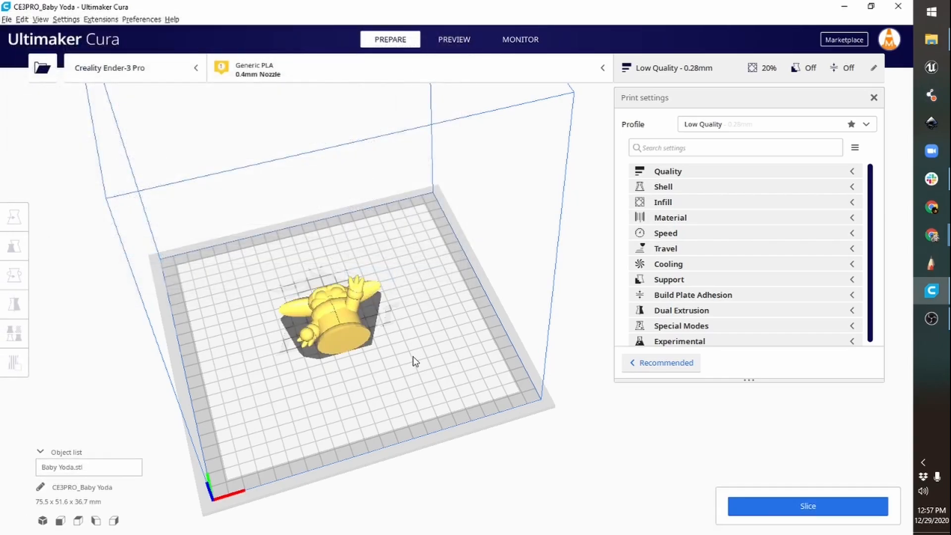
Examine the lying figure from several sides for overhangs beneath the head, ears, arms and body
mouse_move(415, 361)
right_mouse_down()
mouse_move(559, 331)
mouse_move(441, 316)
mouse_move(510, 312)
mouse_move(593, 327)
mouse_move(590, 276)
mouse_move(565, 239)
mouse_move(582, 233)
mouse_move(569, 210)
mouse_move(582, 284)
mouse_move(599, 304)
mouse_move(557, 317)
mouse_move(838, 325)
mouse_move(839, 313)
mouse_move(595, 319)
mouse_move(834, 325)
mouse_move(543, 320)
right_mouse_up()
scroll(541, 337, "up", 8)
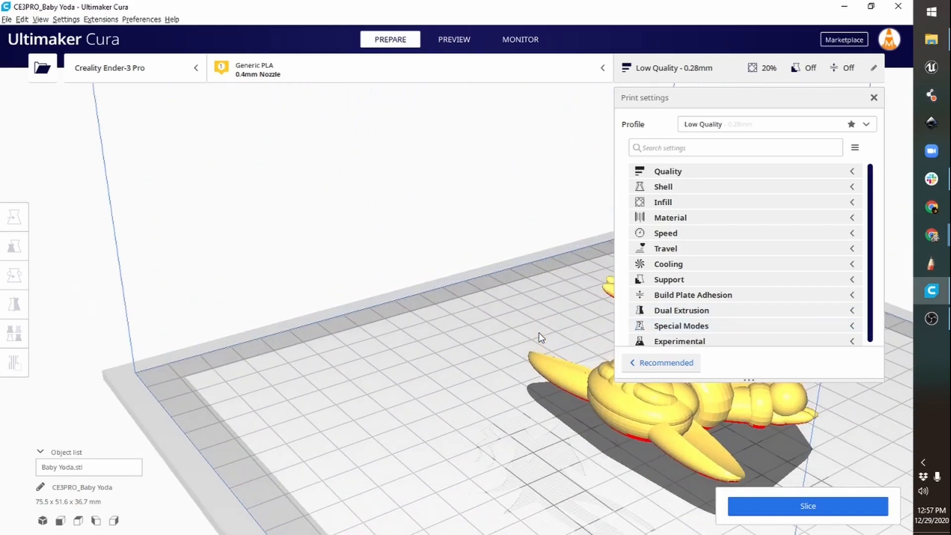
right_click_drag(573, 382, 620, 437)
middle_click_drag(628, 436, 277, 395)
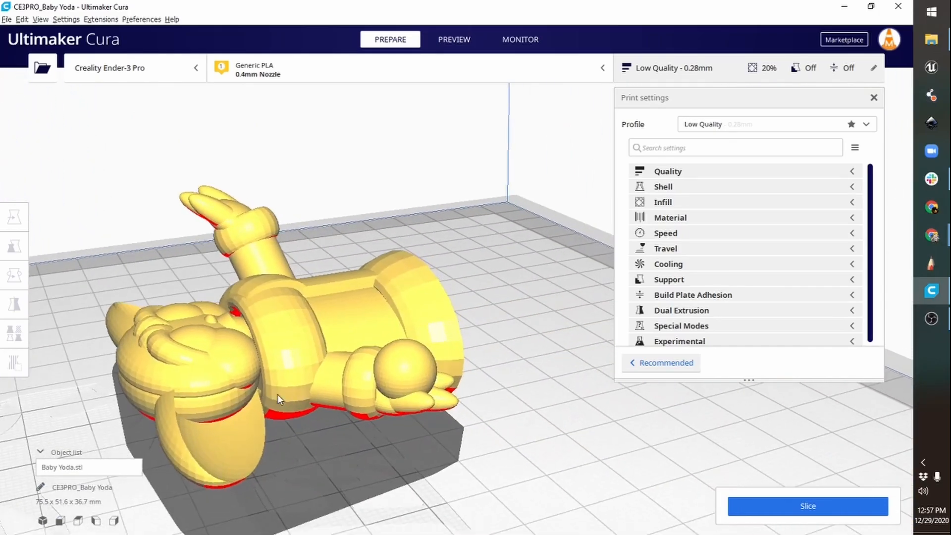
right_click_drag(195, 395, 265, 386)
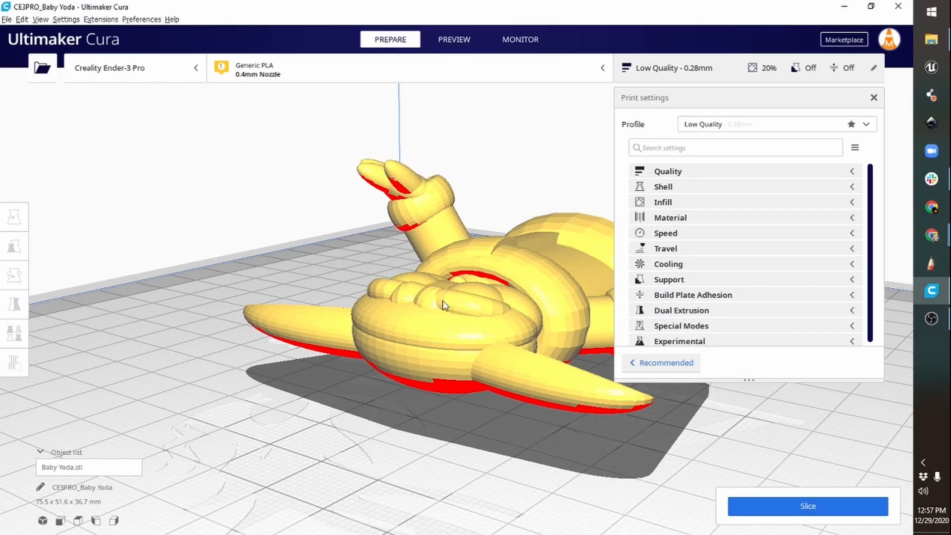
right_click_drag(443, 305, 304, 310)
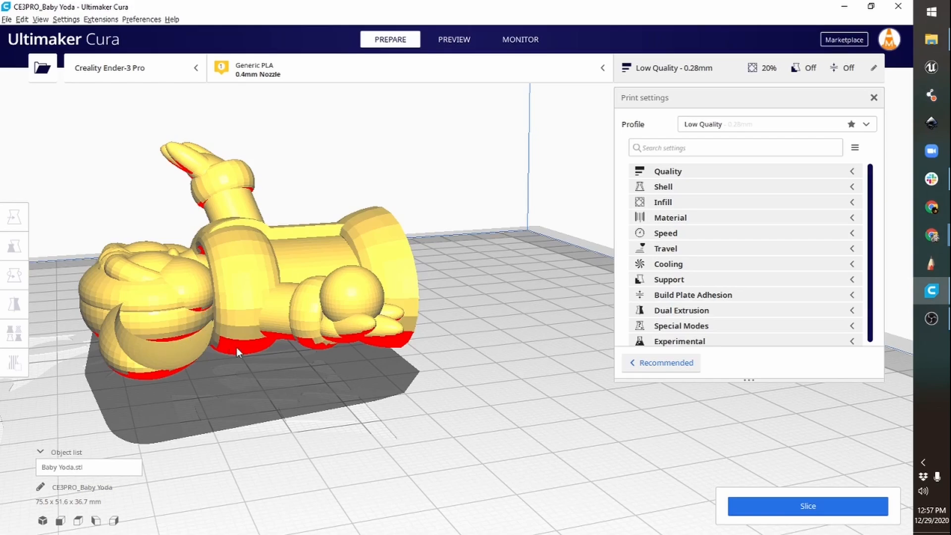
right_click_drag(218, 322, 391, 312)
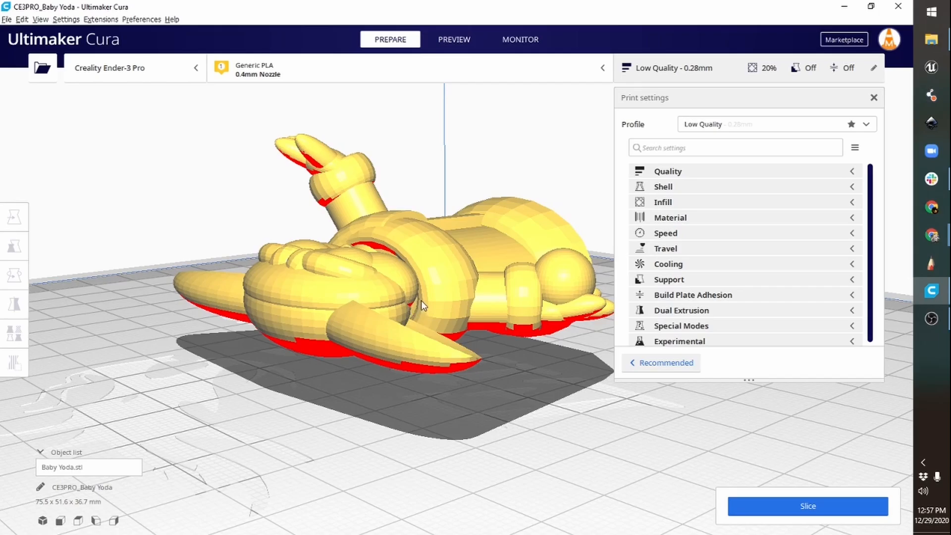
right_click_drag(490, 293, 405, 293)
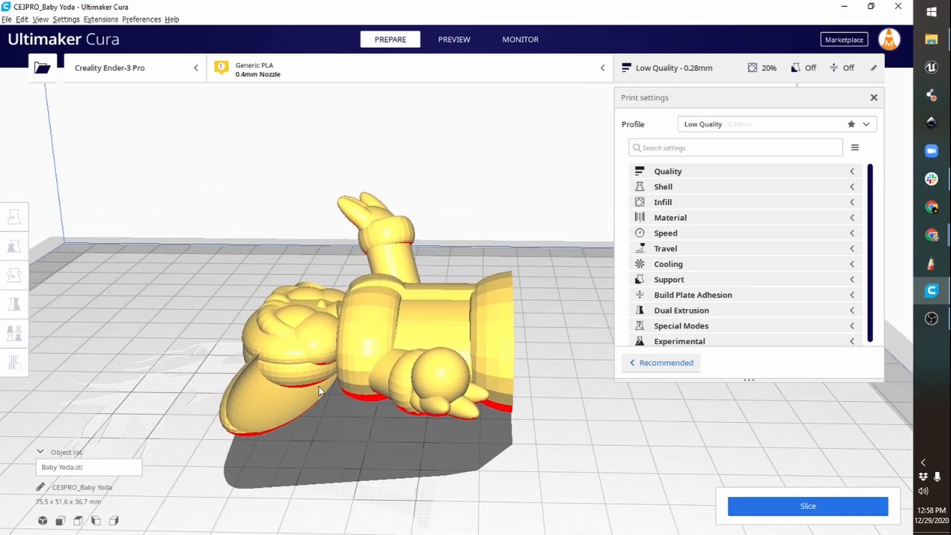
right_click_drag(345, 415, 196, 442)
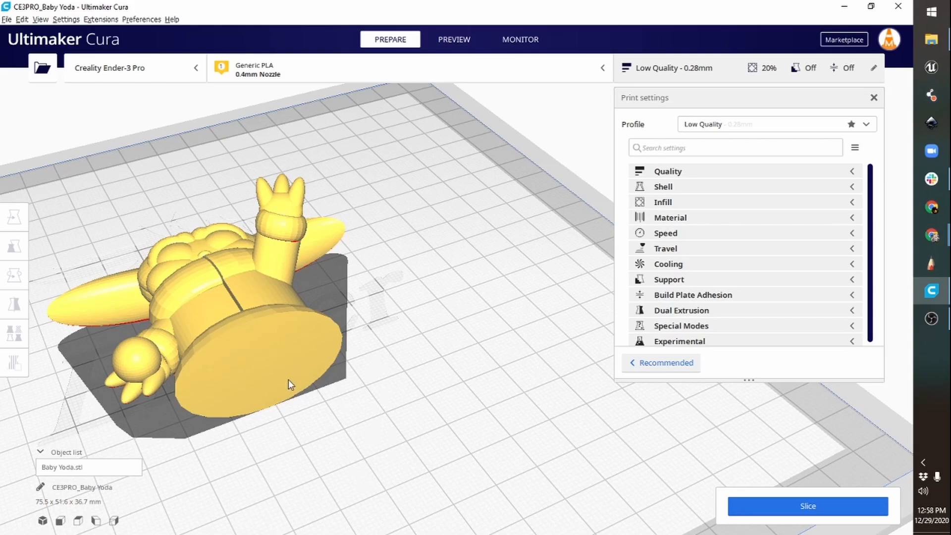
Stand the figure upright by aligning the flat underside of its robe with the build plate
left_click(170, 309)
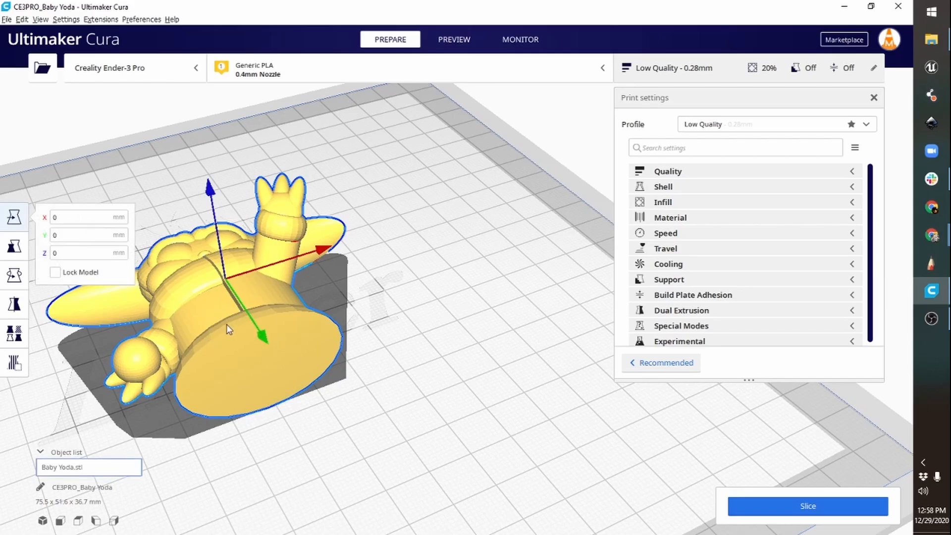
left_click(15, 275)
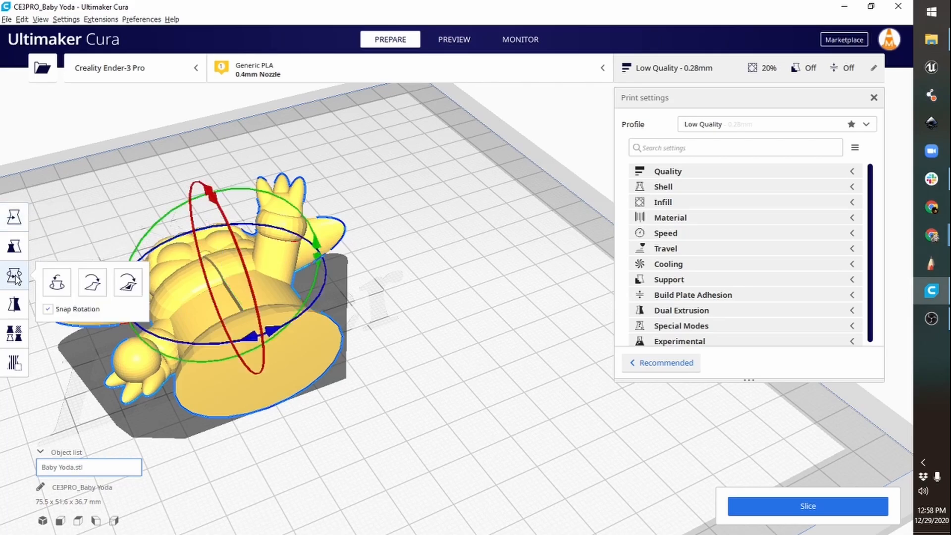
left_click(132, 287)
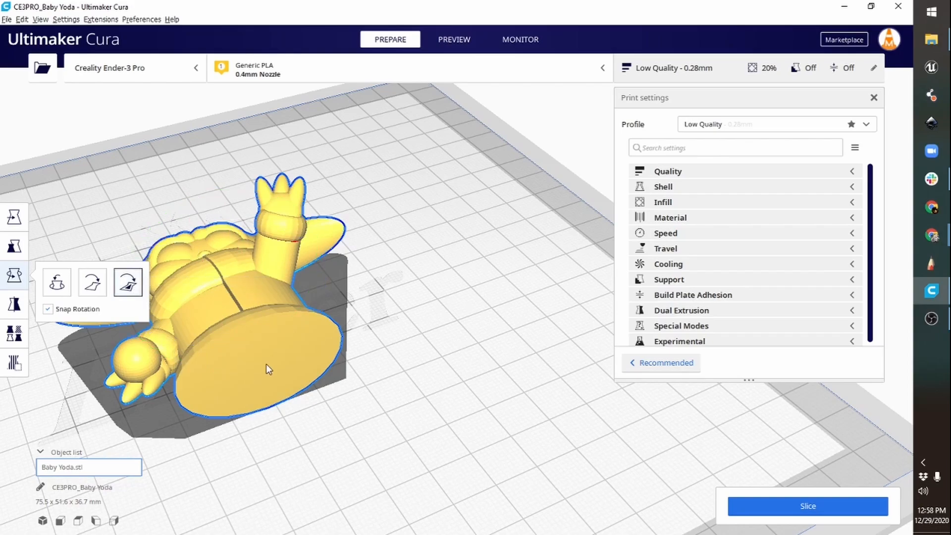
left_click(267, 365)
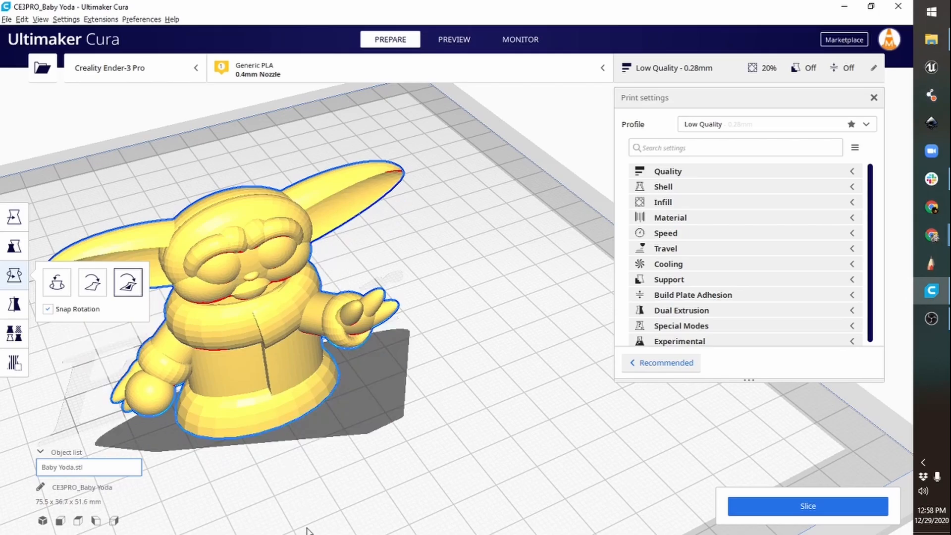
Check the standing figure's overhangs, enable support generation and slice the model with the Low Quality 0.28 mm profile
mouse_move(223, 463)
right_mouse_down()
mouse_move(357, 420)
mouse_move(399, 425)
mouse_move(322, 421)
mouse_move(310, 355)
mouse_move(281, 362)
mouse_move(265, 409)
mouse_move(272, 424)
mouse_move(262, 428)
right_mouse_up()
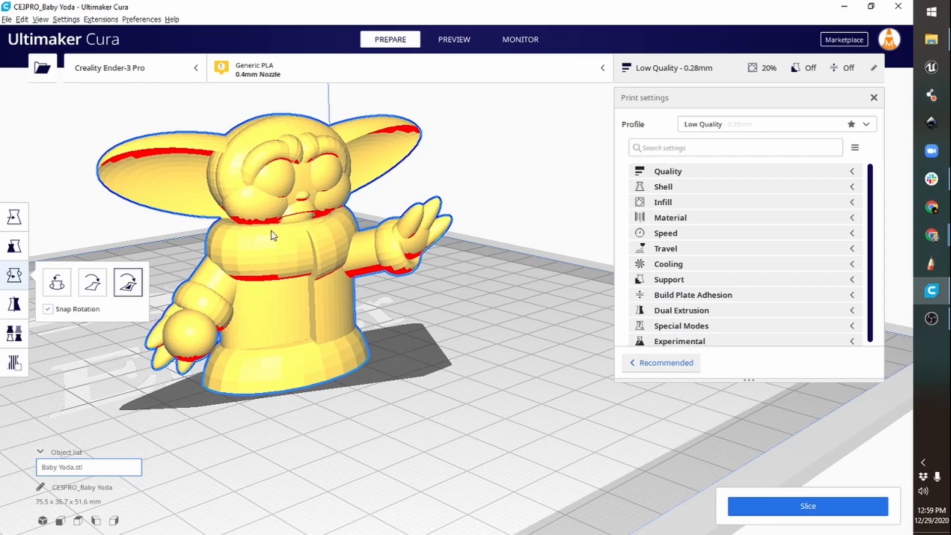
right_click_drag(307, 221, 346, 237)
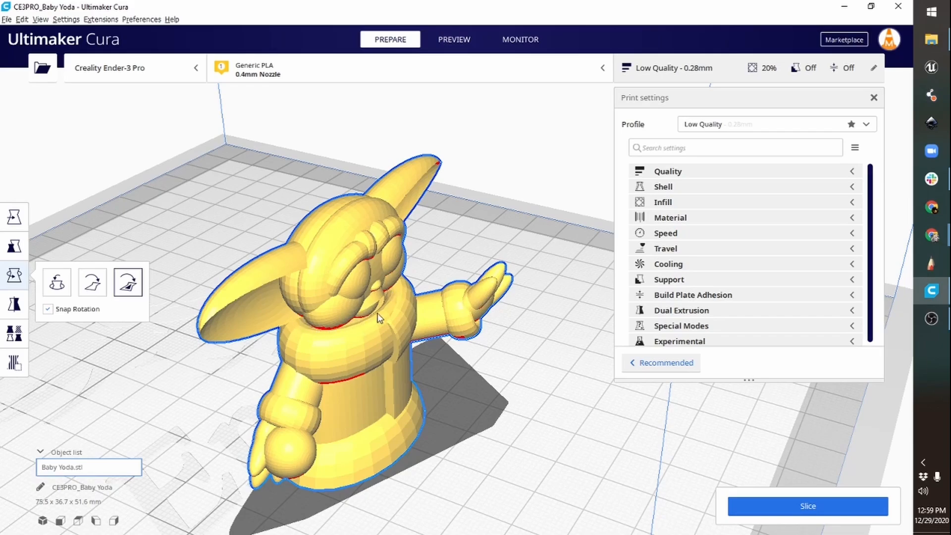
right_click_drag(358, 353, 305, 334)
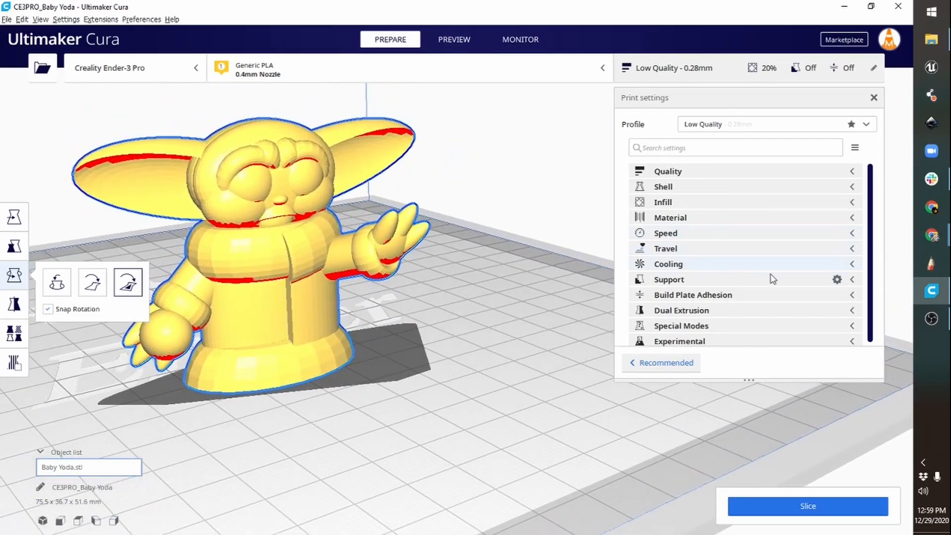
left_click(854, 280)
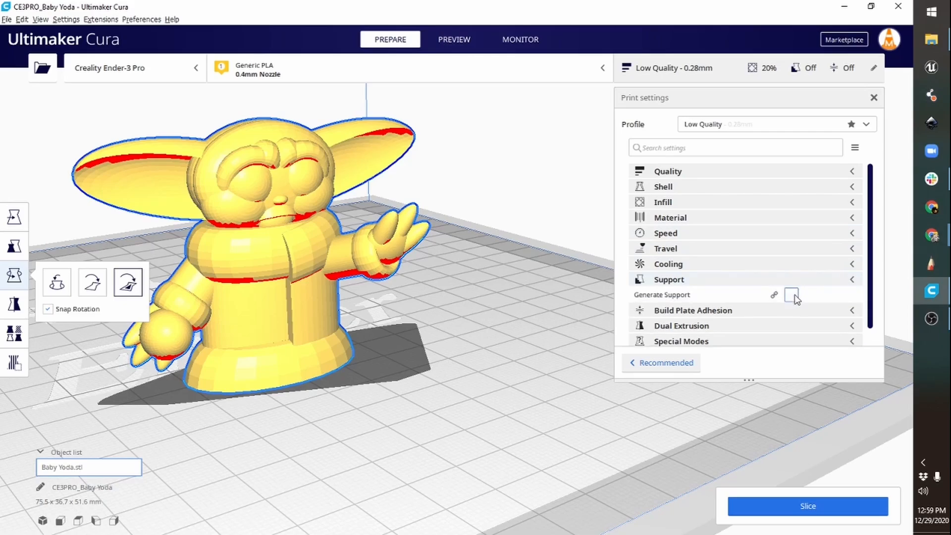
left_click(792, 296)
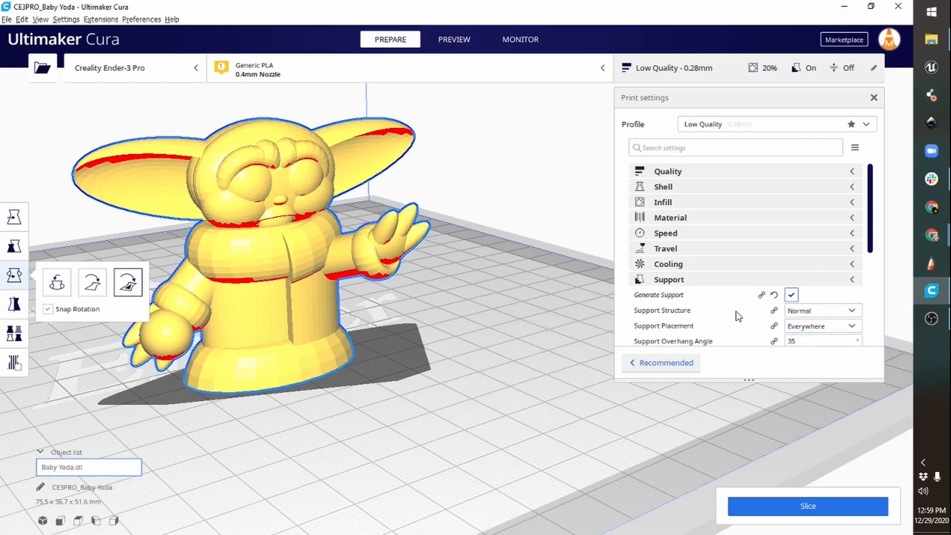
left_click(803, 506)
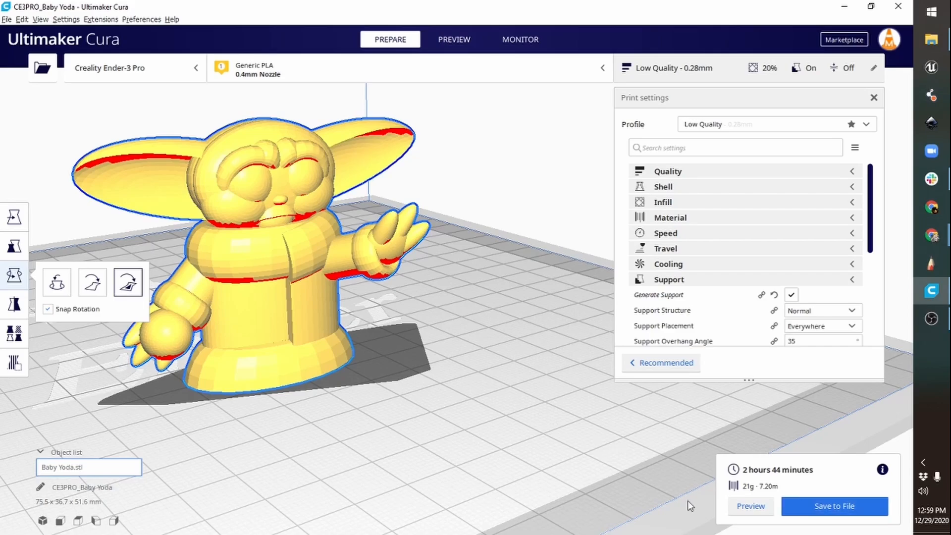
Preview the sliced layers and examine the supports around the ears, chin and raised arm
left_click(751, 506)
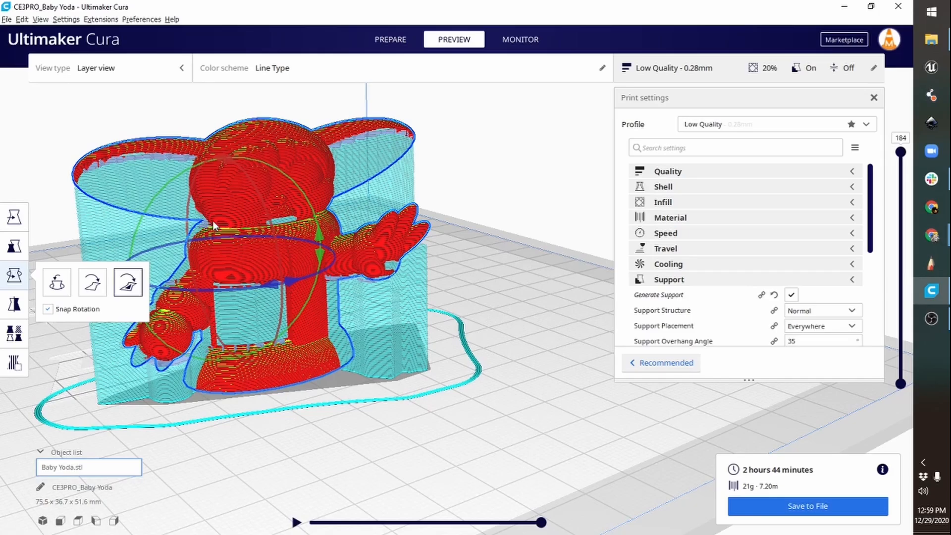
right_click_drag(212, 221, 363, 214)
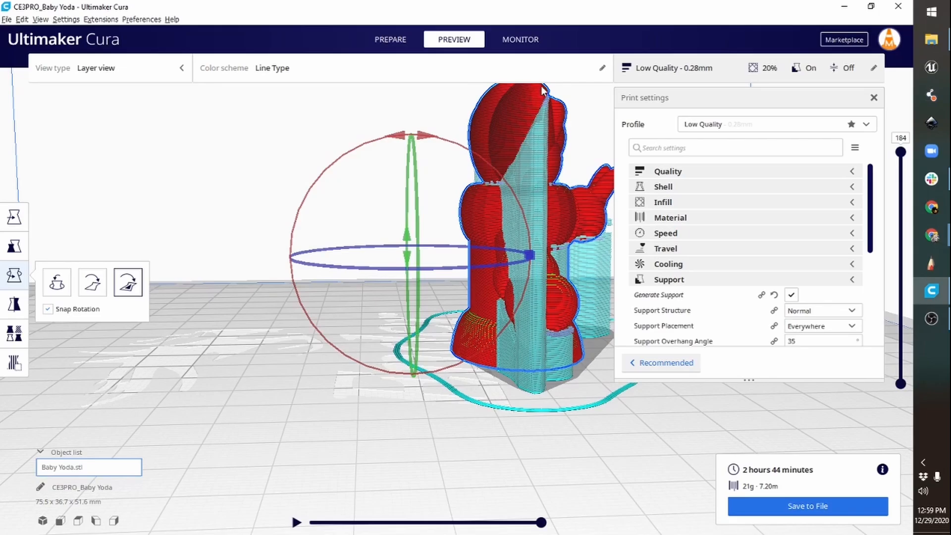
scroll(490, 195, "up", 5)
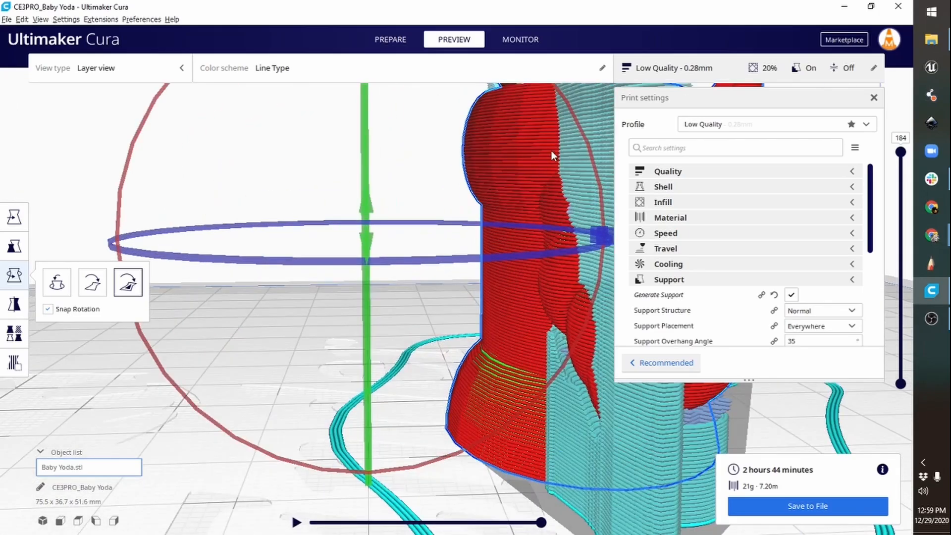
right_click_drag(551, 152, 468, 180)
middle_click_drag(468, 180, 453, 223)
right_click_drag(454, 223, 484, 211)
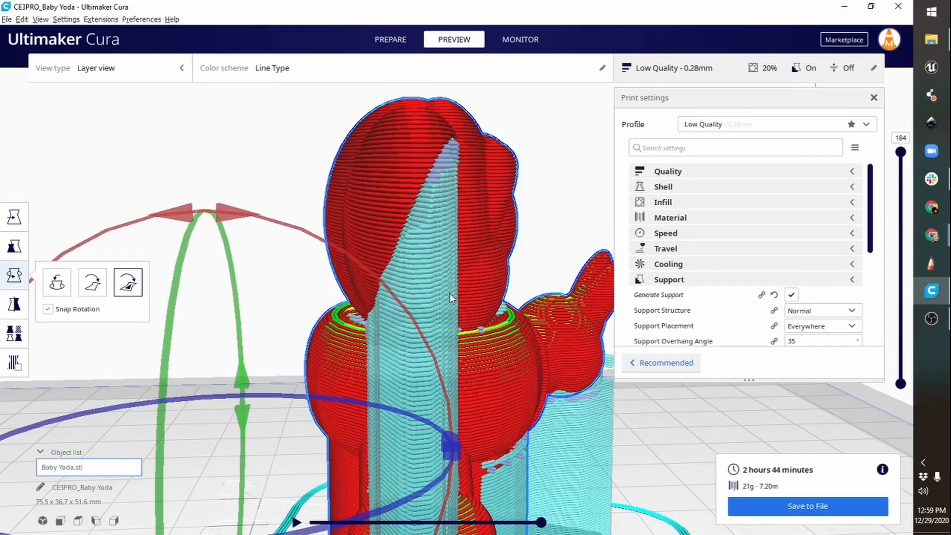
right_click_drag(450, 293, 384, 291)
right_click_drag(362, 296, 393, 299)
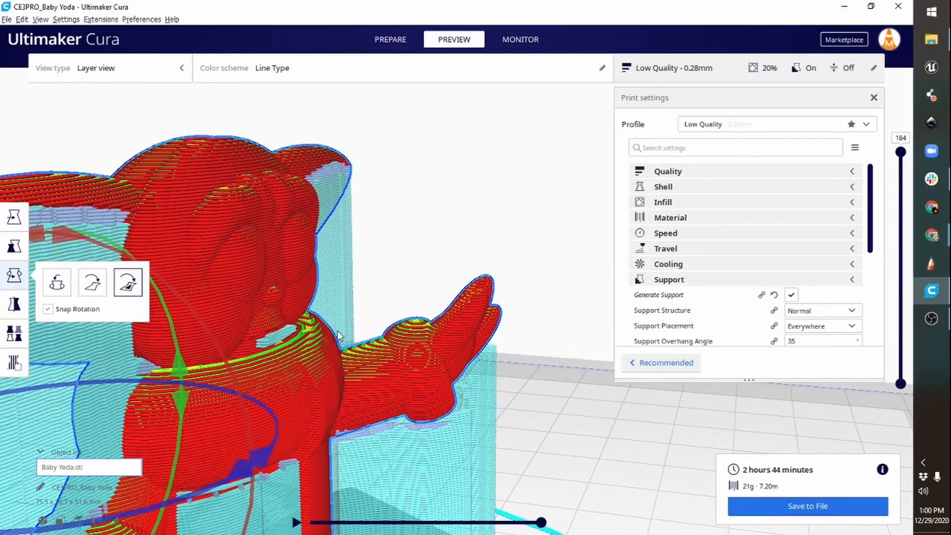
right_click_drag(268, 329, 235, 314)
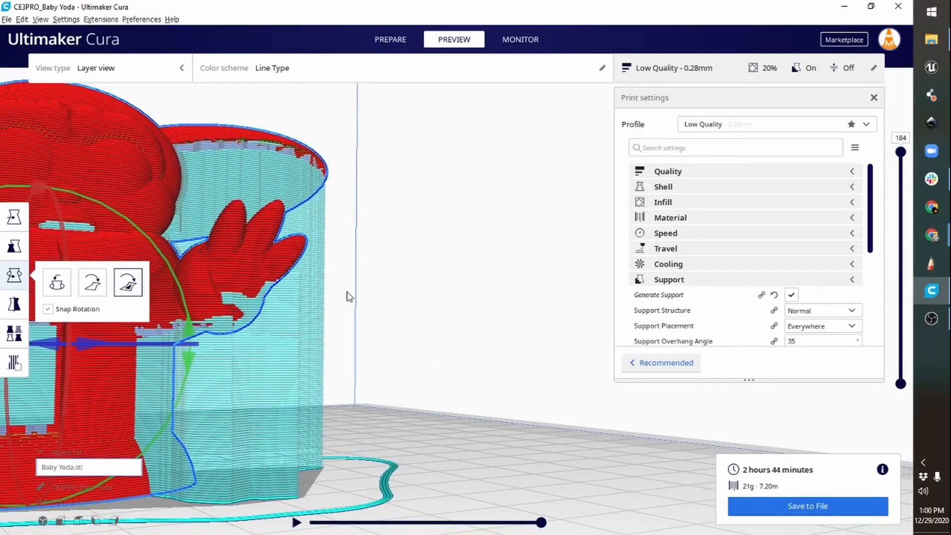
Examine the standing figure's normal supports from several sides, lowering the displayed layer to 151, 113 and 108 to inspect the internal structure
right_click_drag(349, 296, 358, 387)
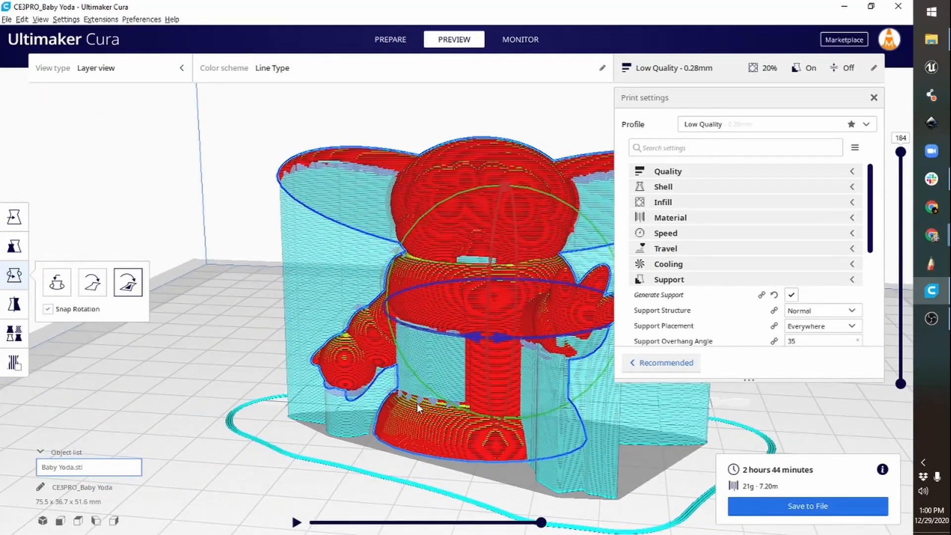
right_click_drag(417, 403, 618, 383)
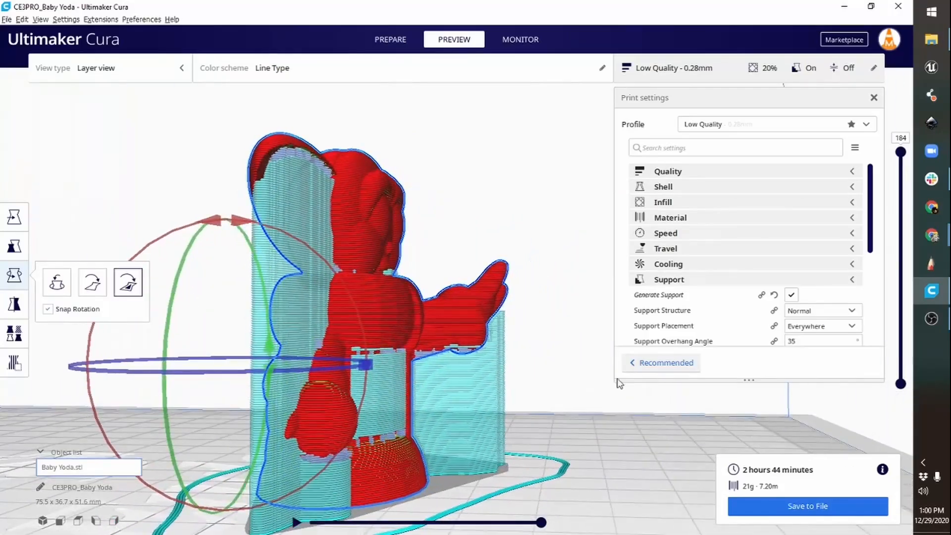
right_click_drag(423, 394, 284, 430)
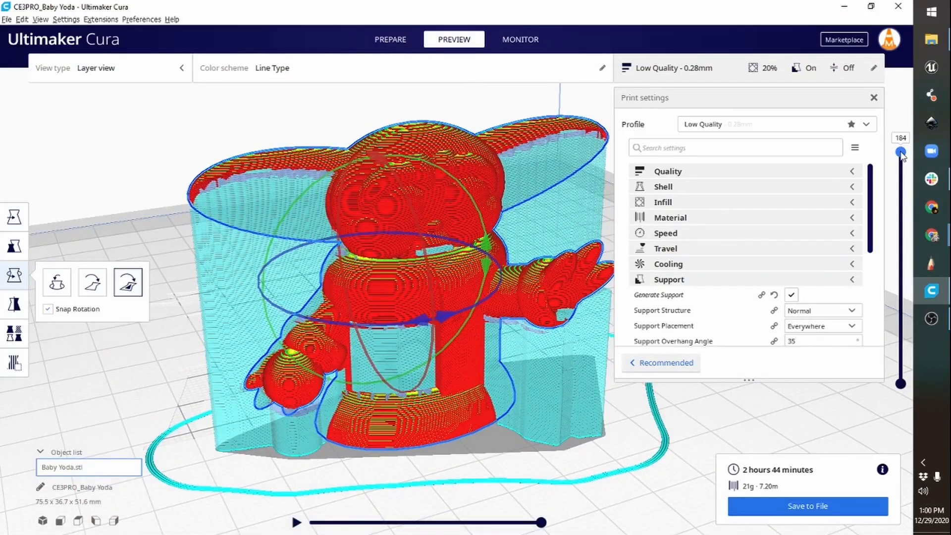
left_click_drag(901, 153, 903, 198)
left_click(600, 458)
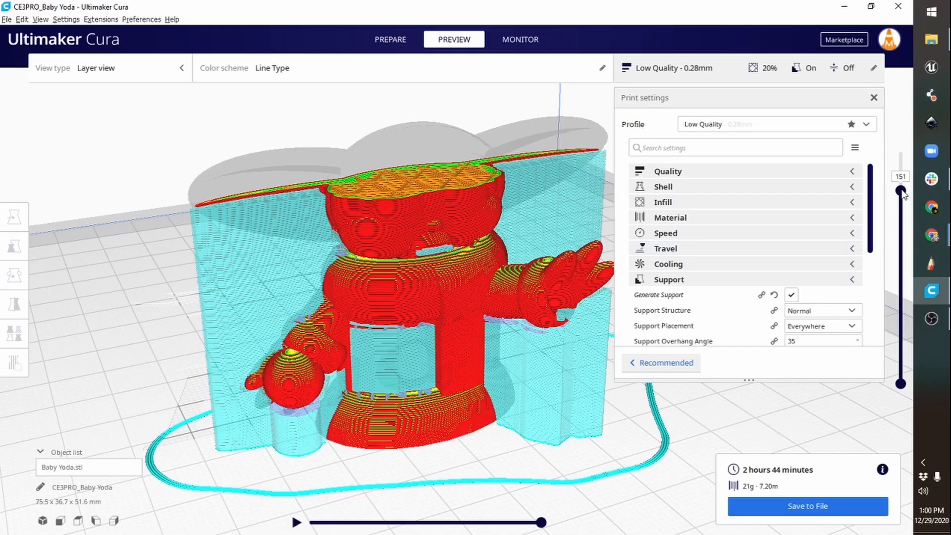
left_click_drag(902, 193, 899, 242)
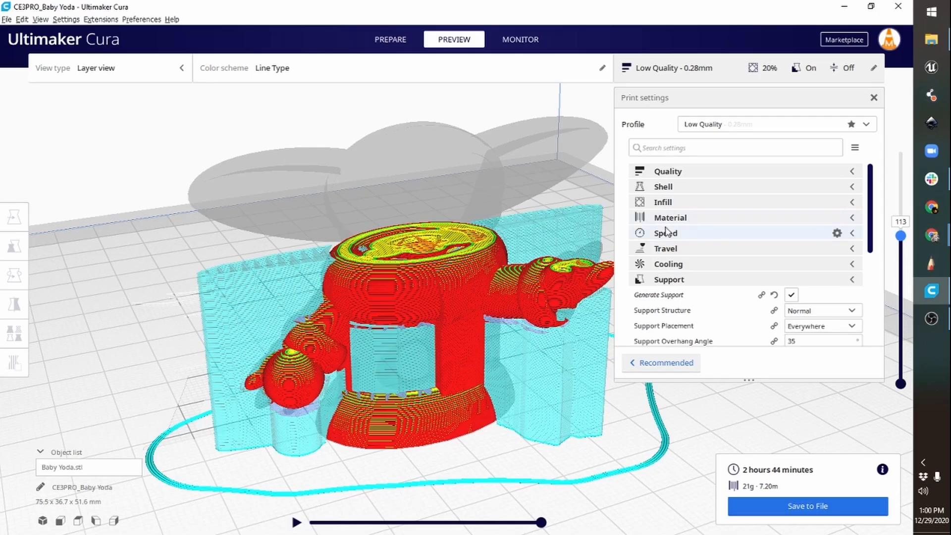
scroll(454, 296, "up", 10)
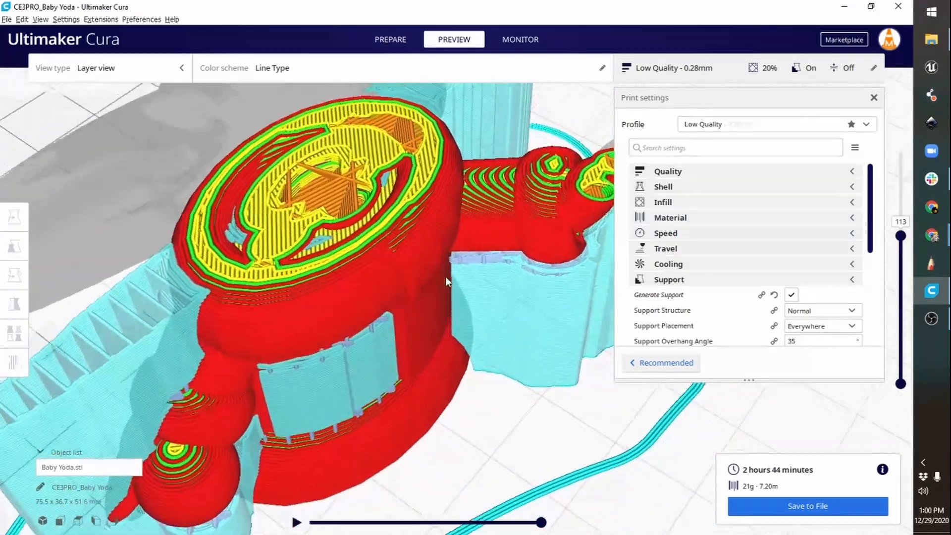
right_click_drag(446, 277, 450, 279)
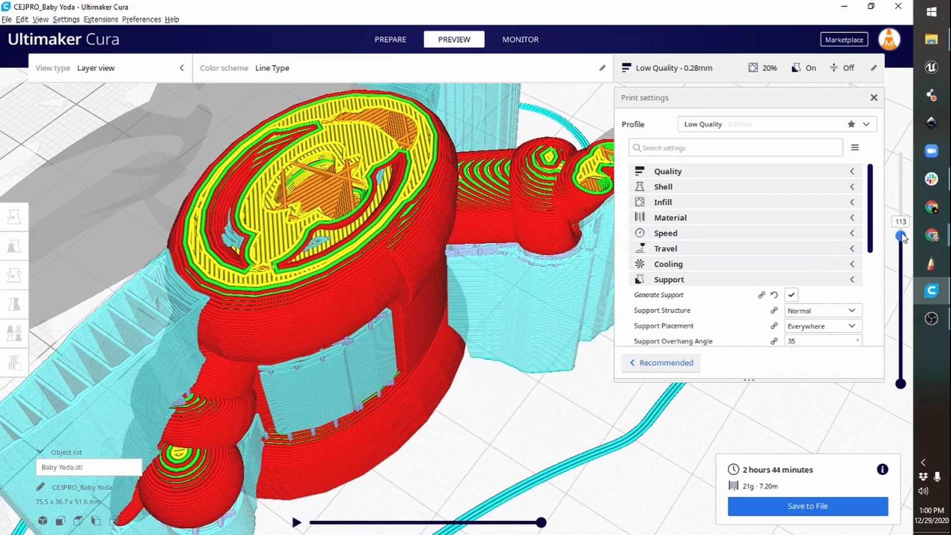
mouse_move(902, 236)
left_mouse_down()
mouse_move(903, 155)
mouse_move(902, 243)
left_mouse_up()
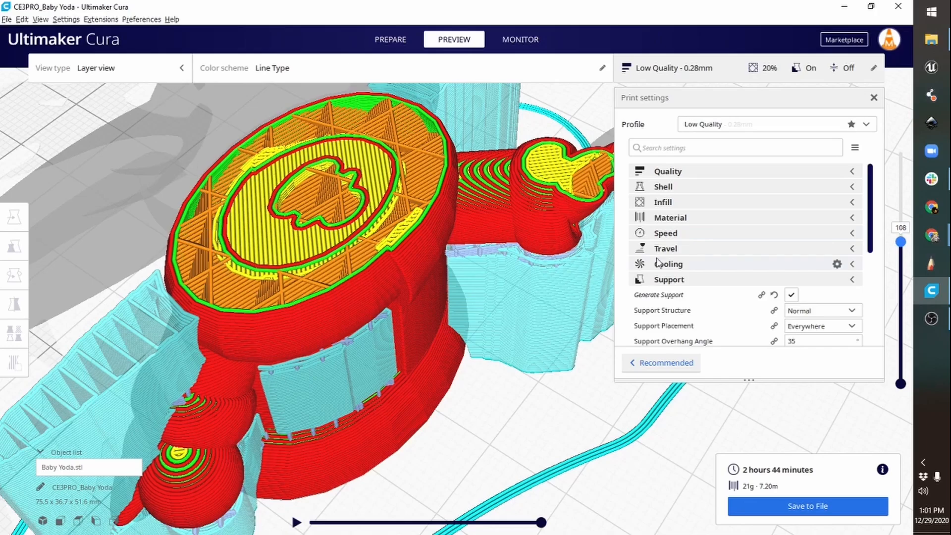
Switch to the Baby Yoda design in Tinkercad, inspect its head, collar and robe up close, and return to Cura
mouse_move(932, 235)
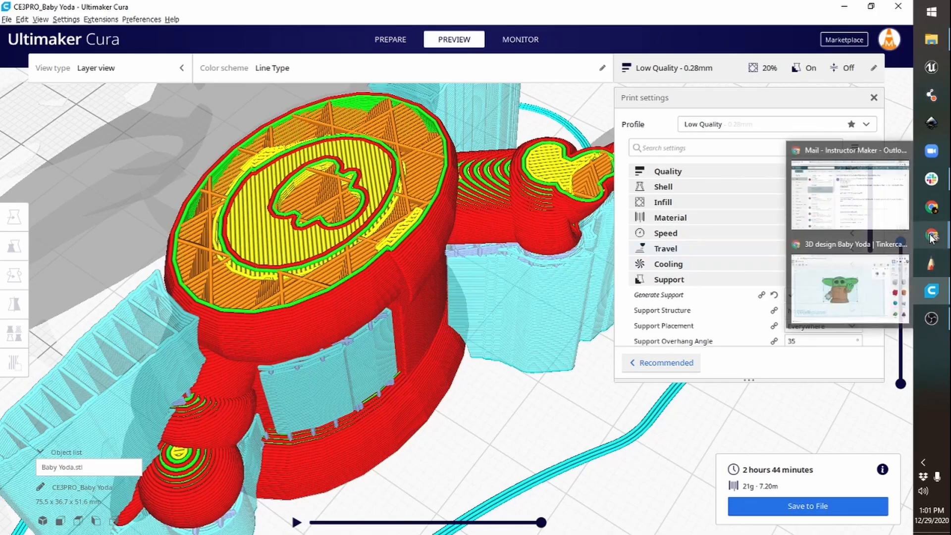
left_click(848, 284)
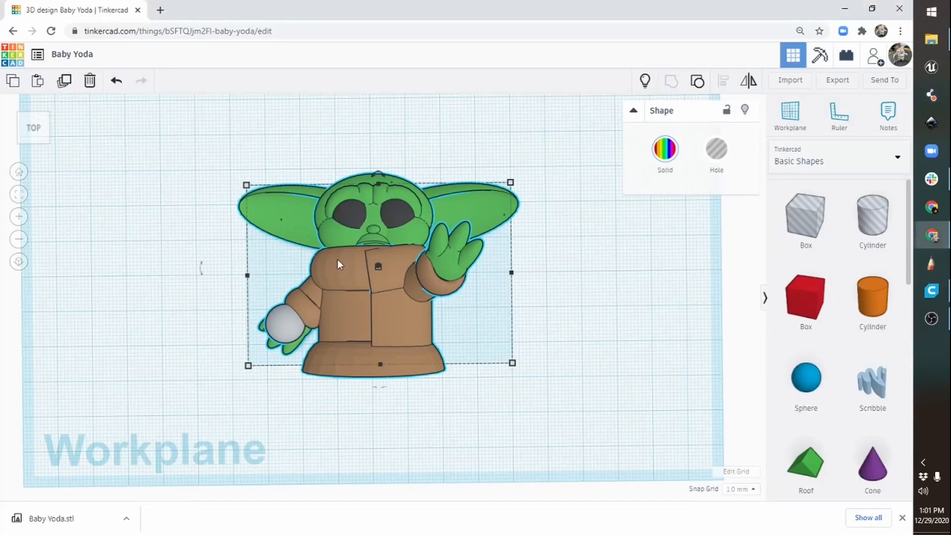
scroll(338, 260, "up", 5)
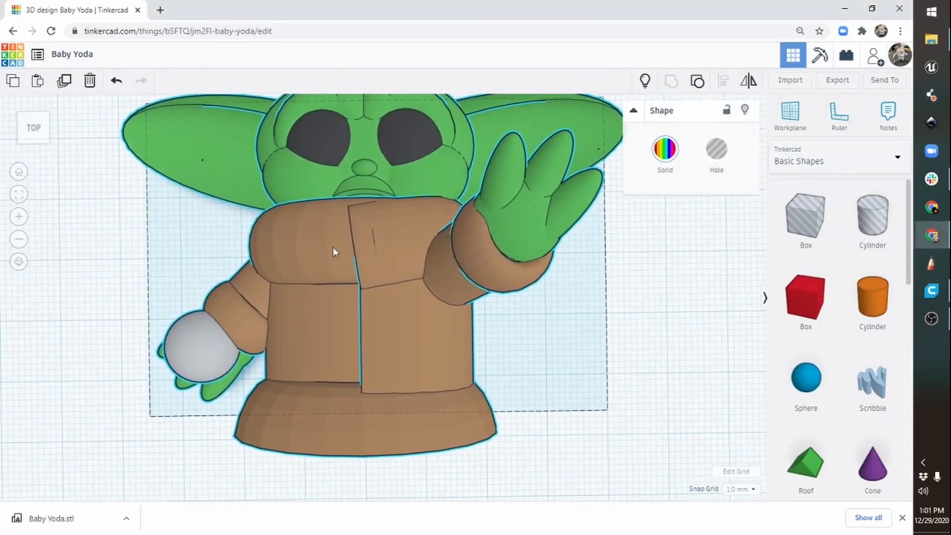
right_click_drag(333, 250, 620, 80)
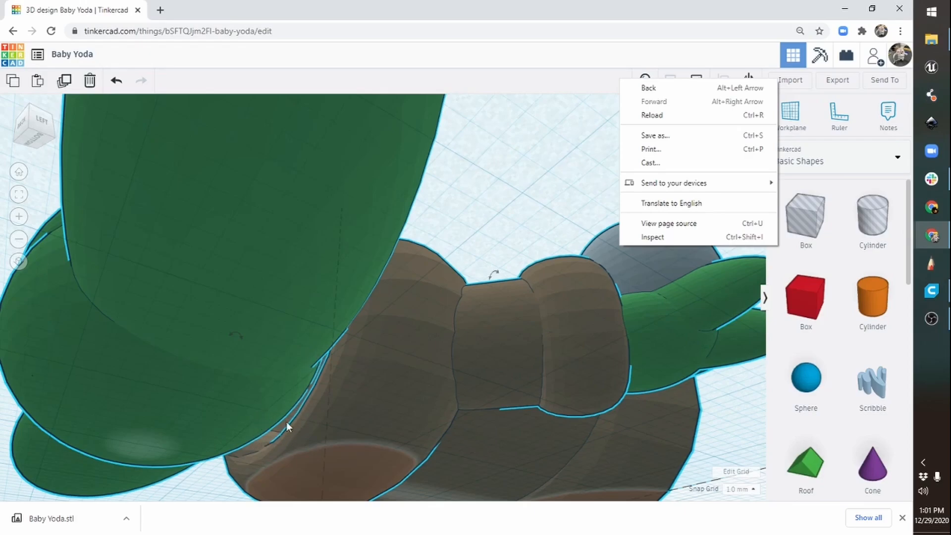
right_click_drag(486, 250, 205, 388)
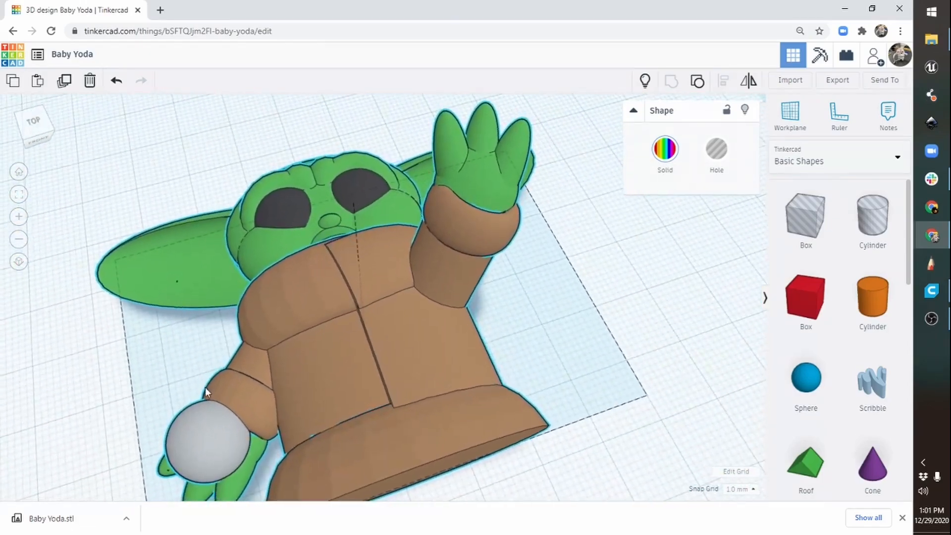
left_click(932, 290)
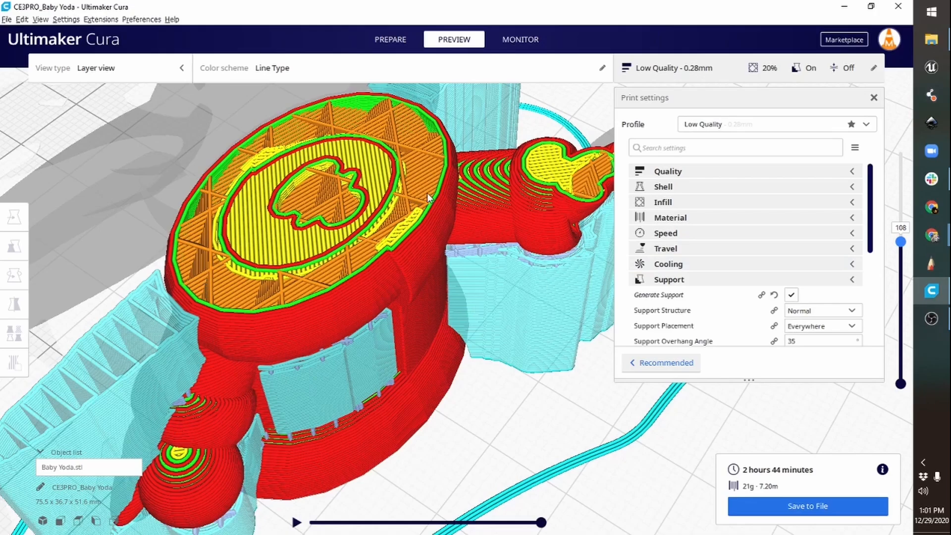
Change the support structure to Tree and slice the standing figure again
scroll(427, 194, "down", 5)
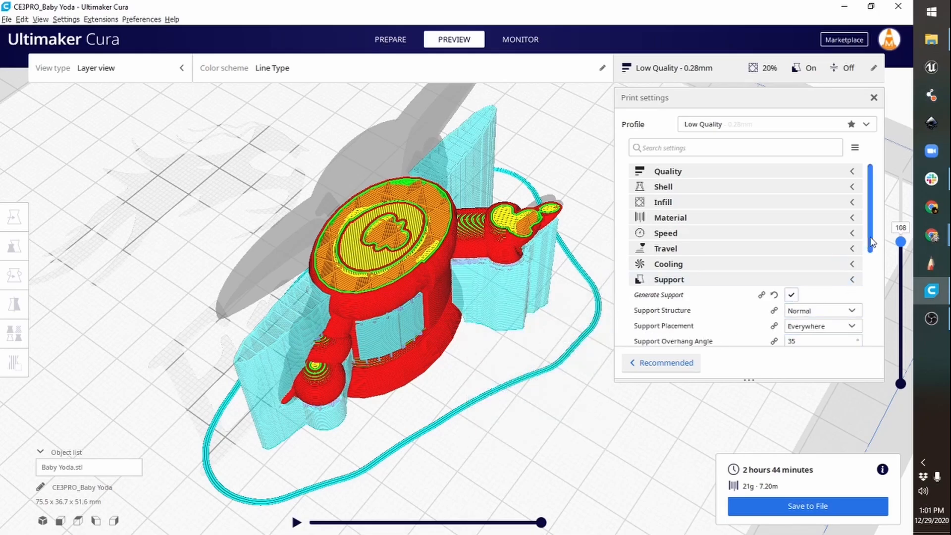
left_click_drag(872, 236, 871, 237)
scroll(873, 241, "down", 4)
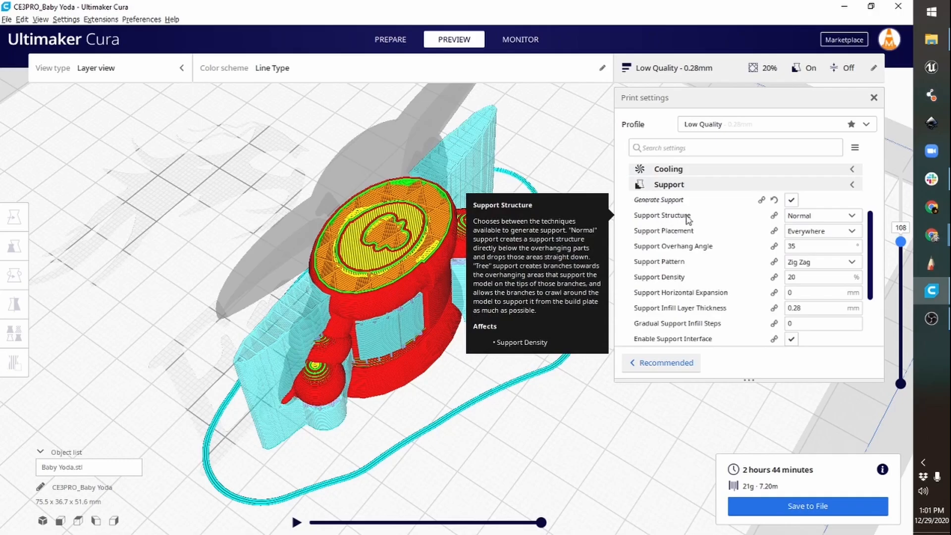
left_click(852, 216)
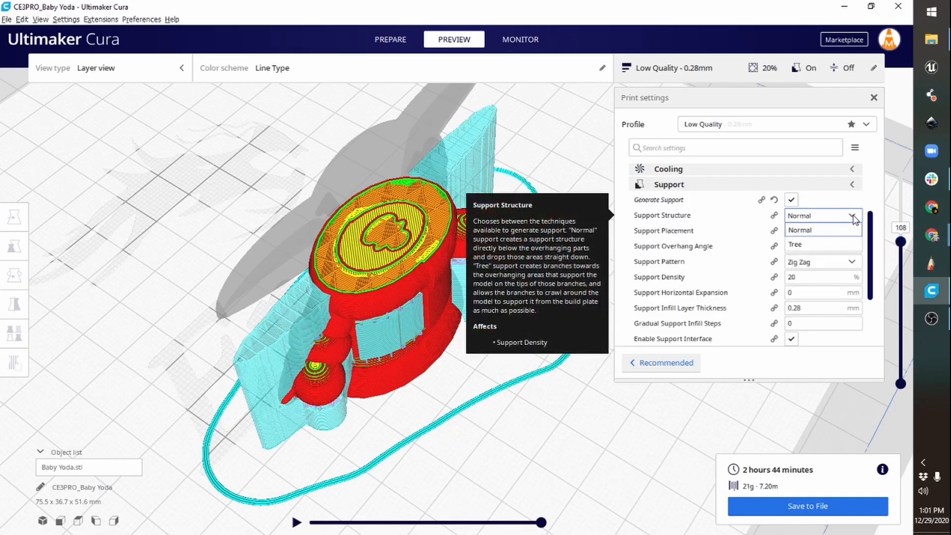
left_click(803, 244)
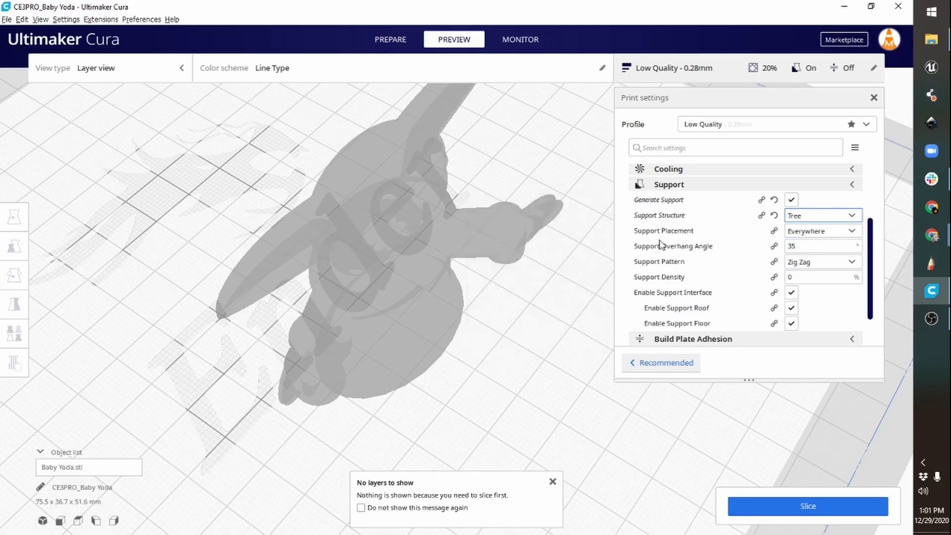
left_click(806, 505)
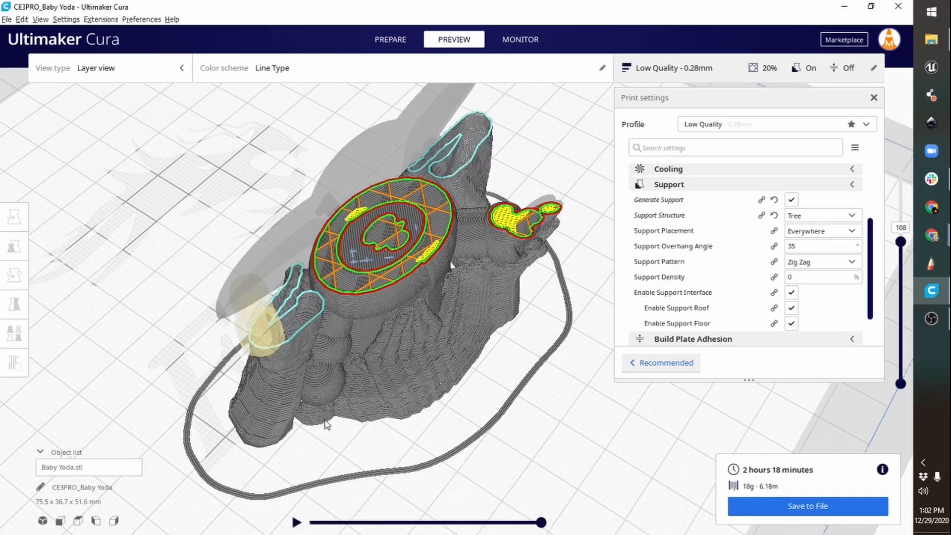
Examine the tree supports around the ears, arms and robe at full height, and inspect their footprint on layer 1
right_click_drag(534, 406, 456, 364)
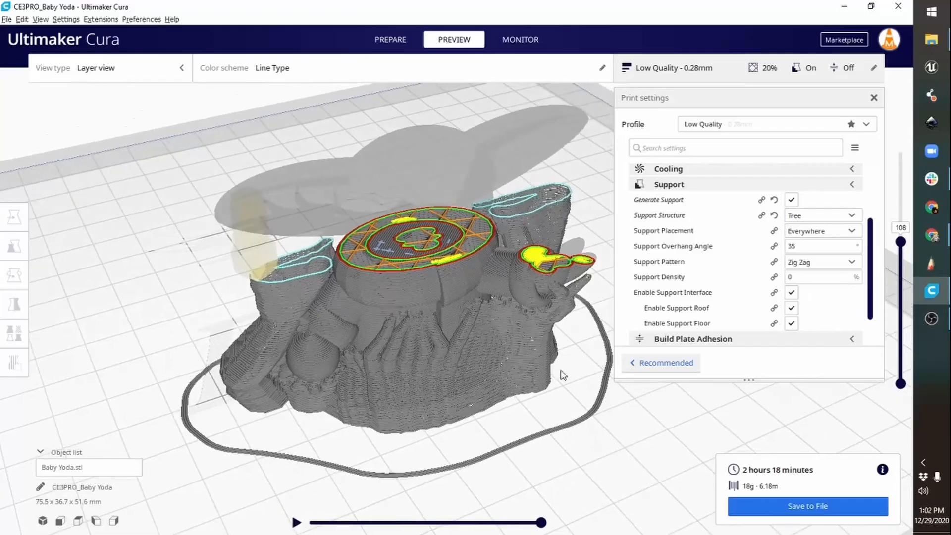
left_click_drag(901, 242, 901, 152)
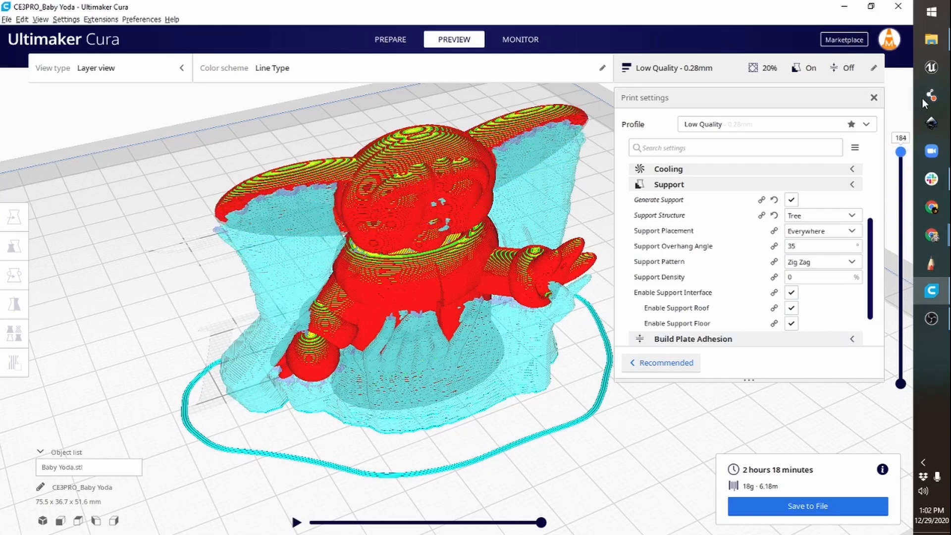
right_click_drag(356, 311, 632, 259)
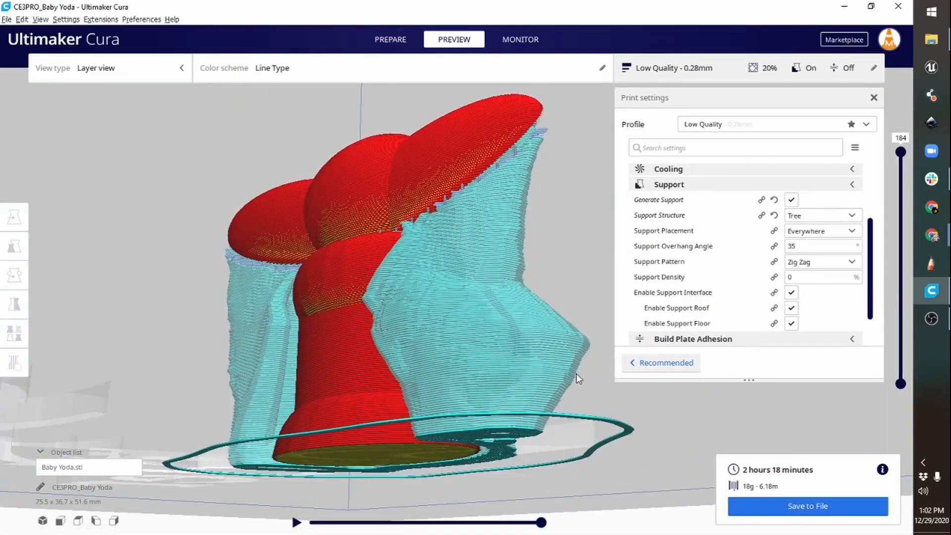
right_click_drag(576, 373, 267, 412)
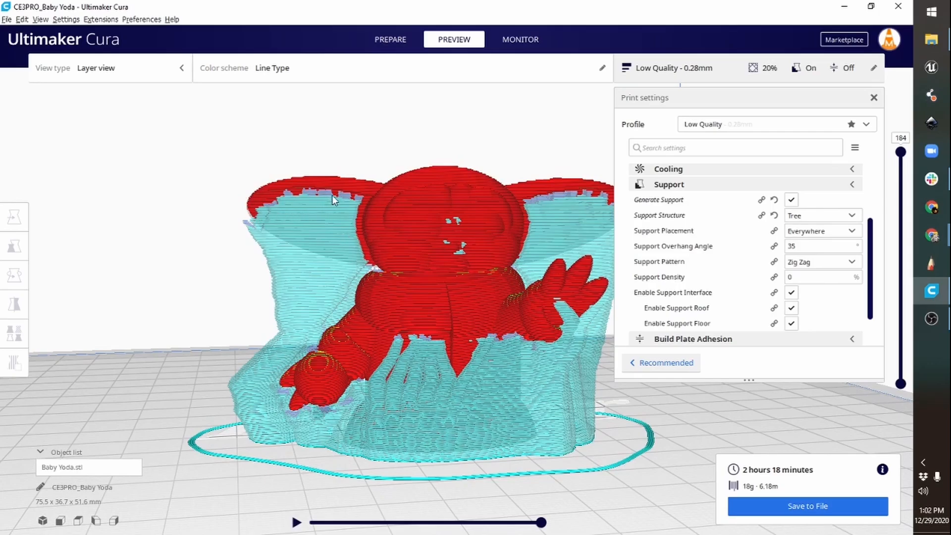
right_click_drag(420, 283, 456, 242)
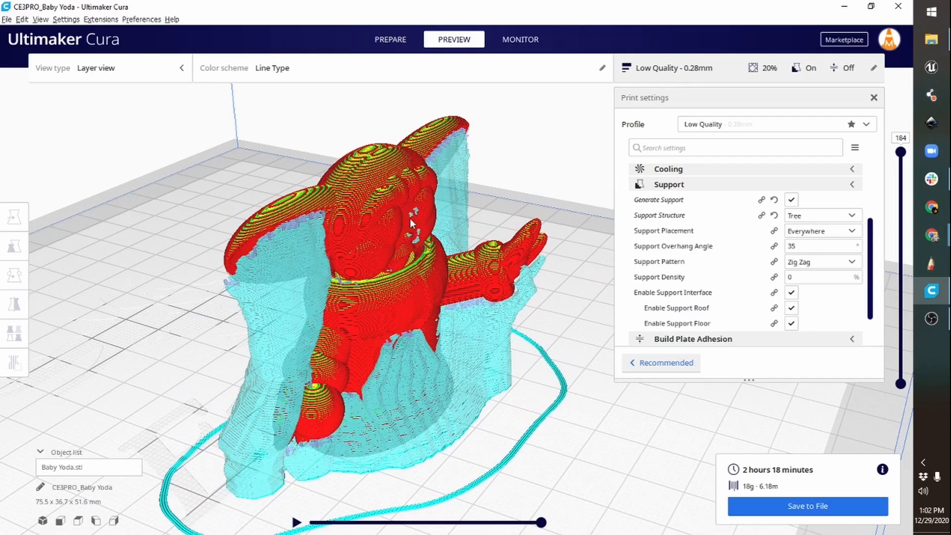
right_click_drag(479, 252, 471, 401)
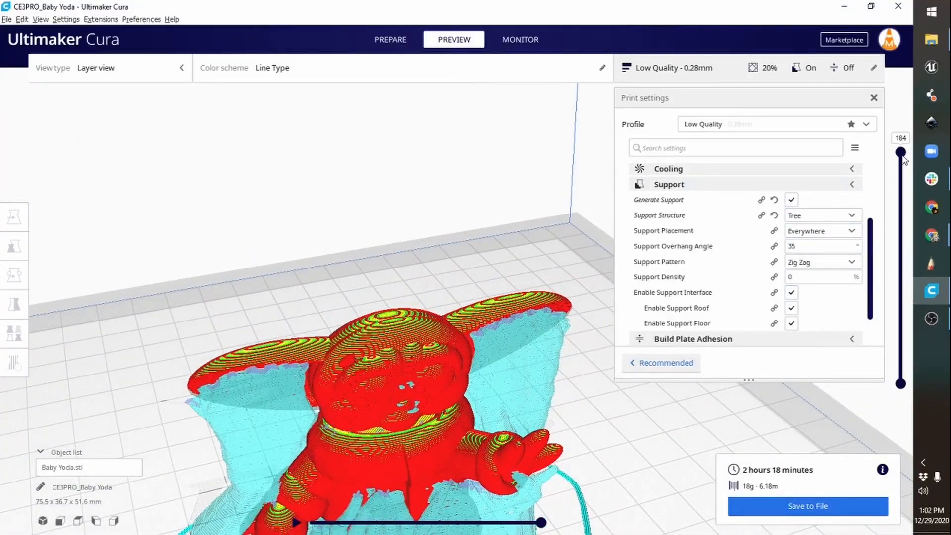
left_click_drag(902, 155, 867, 400)
scroll(475, 362, "down", 5)
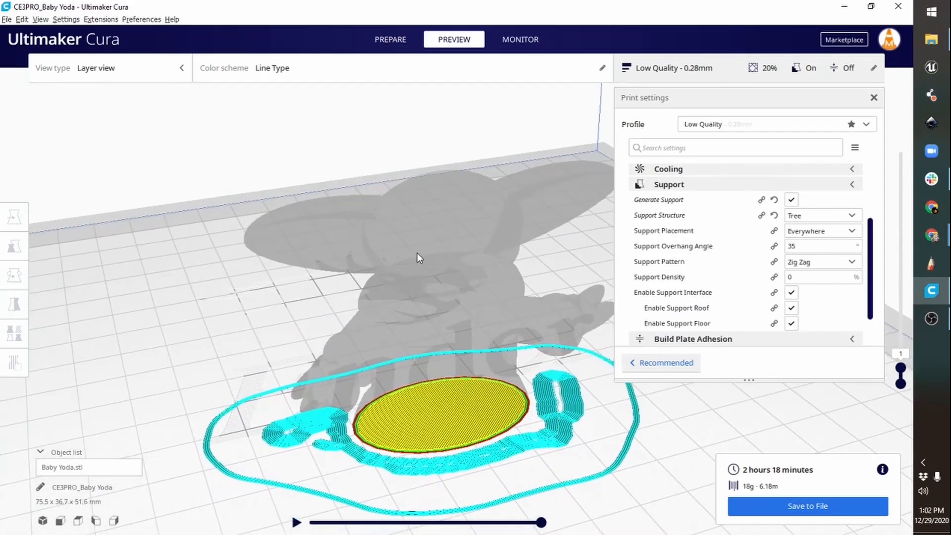
Undo the figure's upright rotation and slice it lying on its back with tree supports
left_click(424, 257)
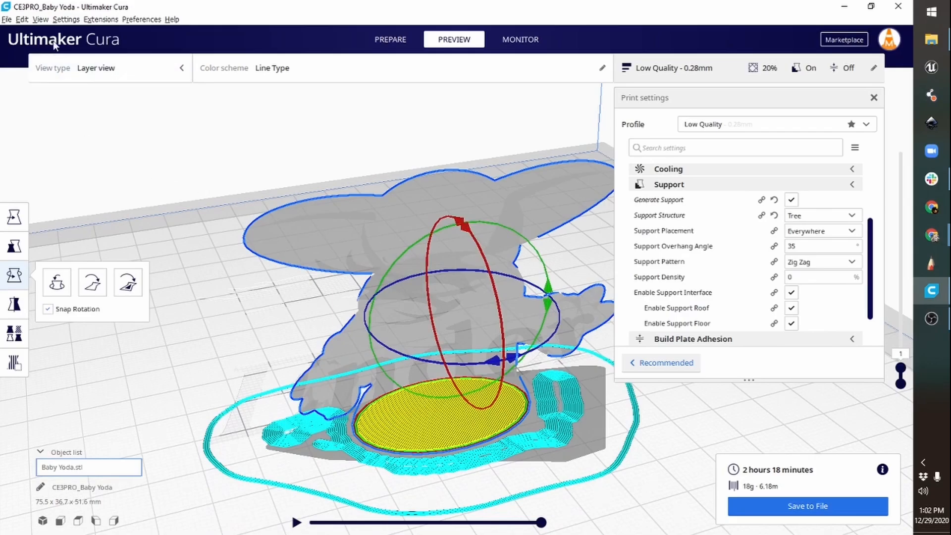
left_click(23, 20)
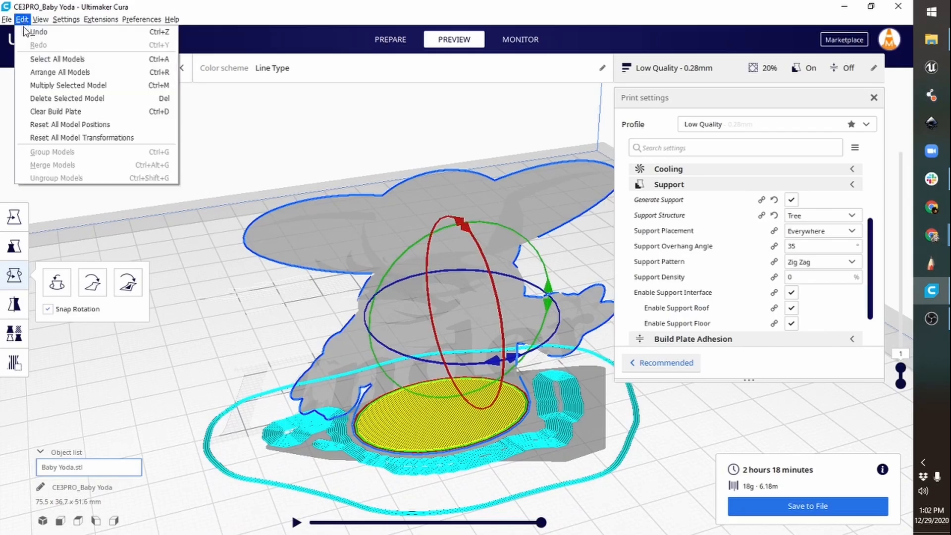
left_click(40, 31)
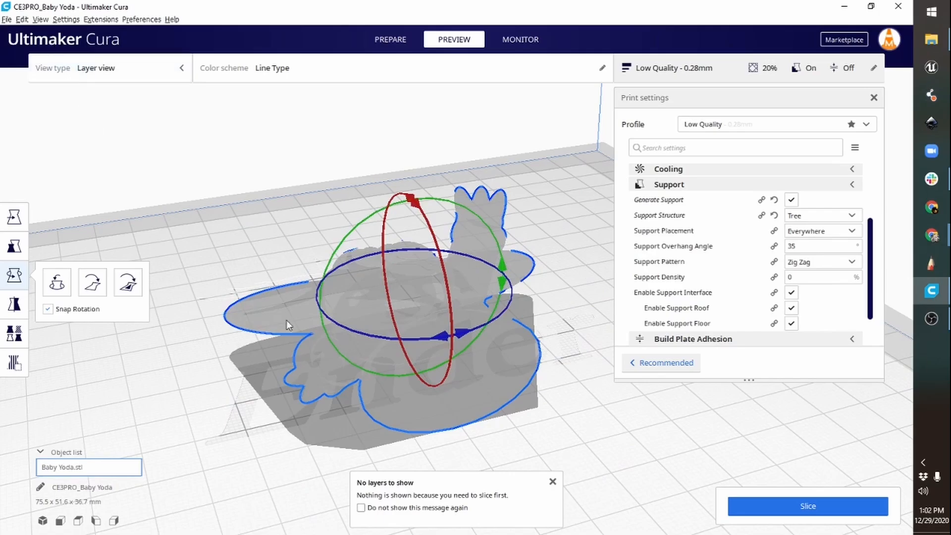
right_click_drag(297, 412, 446, 400)
right_click_drag(448, 333, 510, 328)
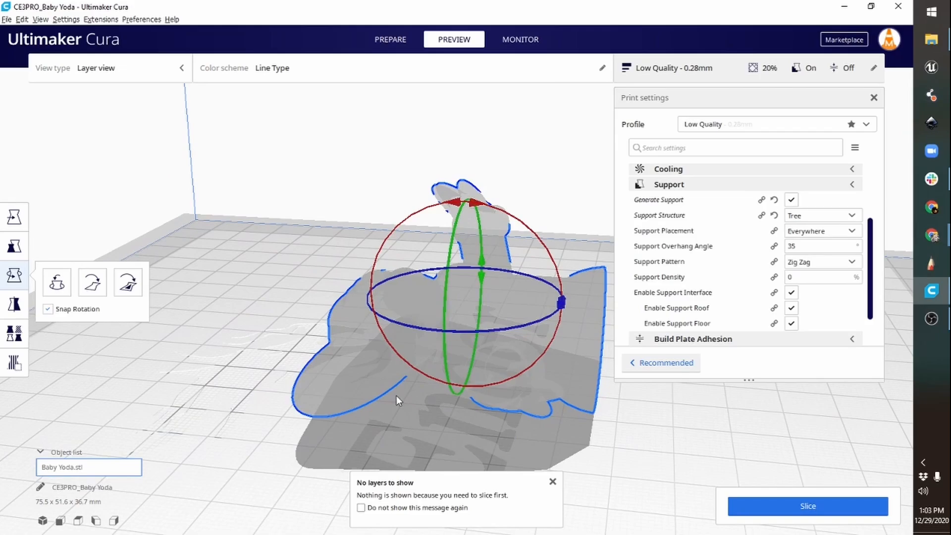
left_click(796, 510)
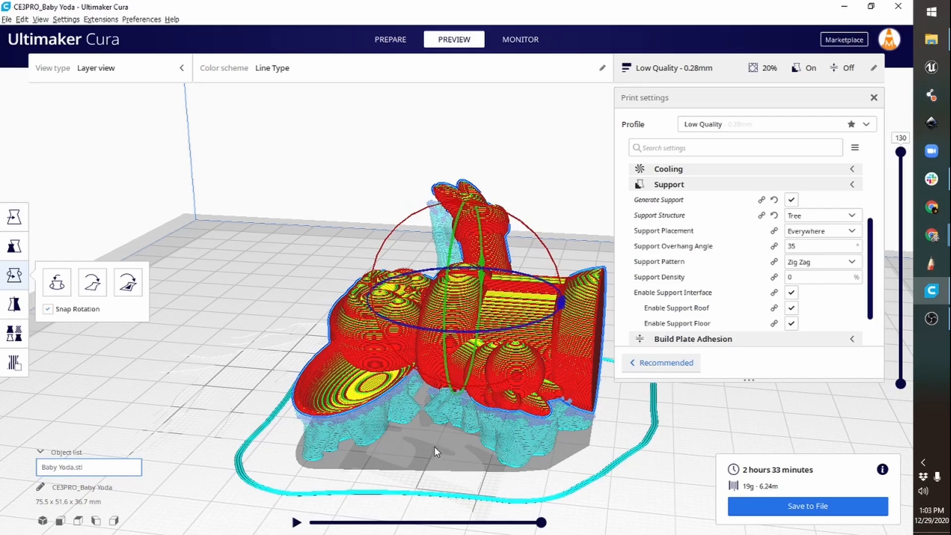
Examine the lying figure's tree supports beneath the ears, head and body and behind the raised hand
right_click_drag(435, 447, 656, 480)
right_click_drag(714, 488, 660, 473)
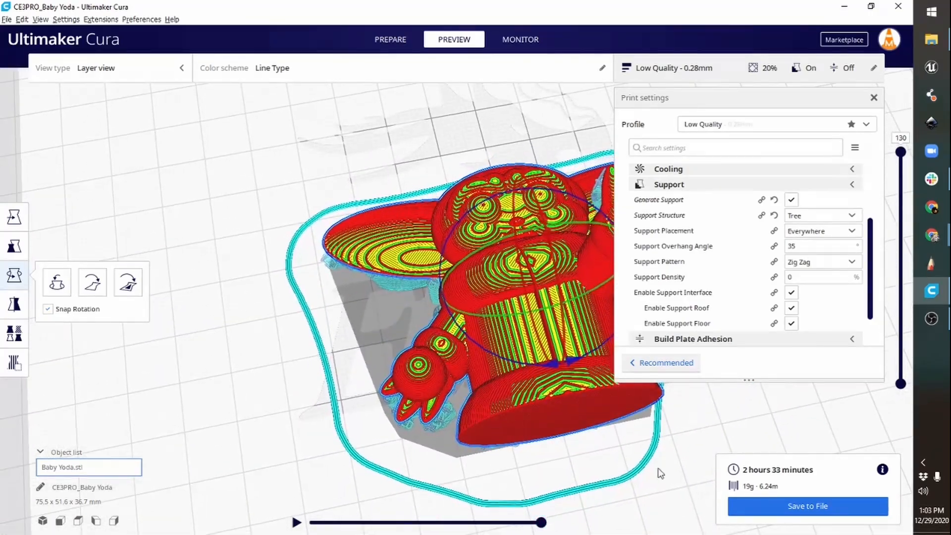
right_click_drag(525, 295, 515, 291)
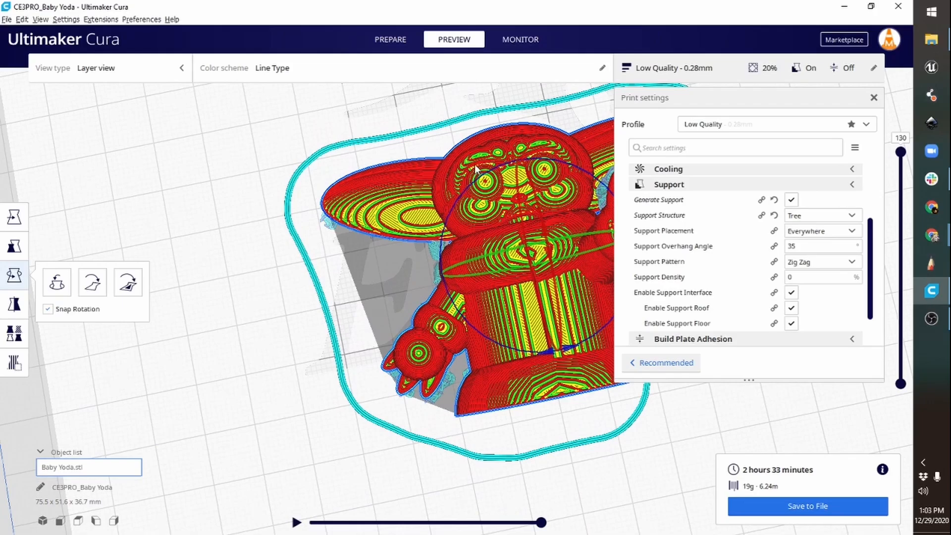
right_click_drag(474, 236, 472, 353)
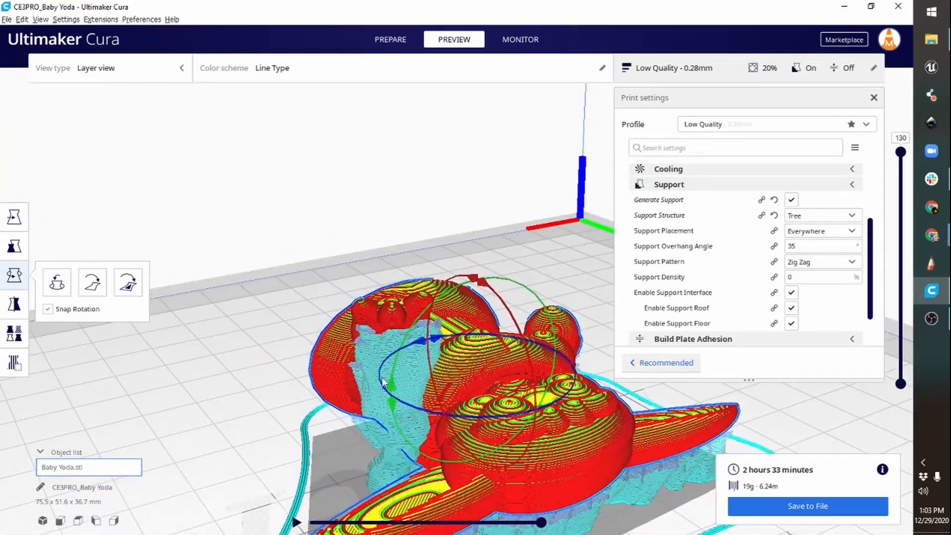
right_click_drag(402, 424, 274, 328)
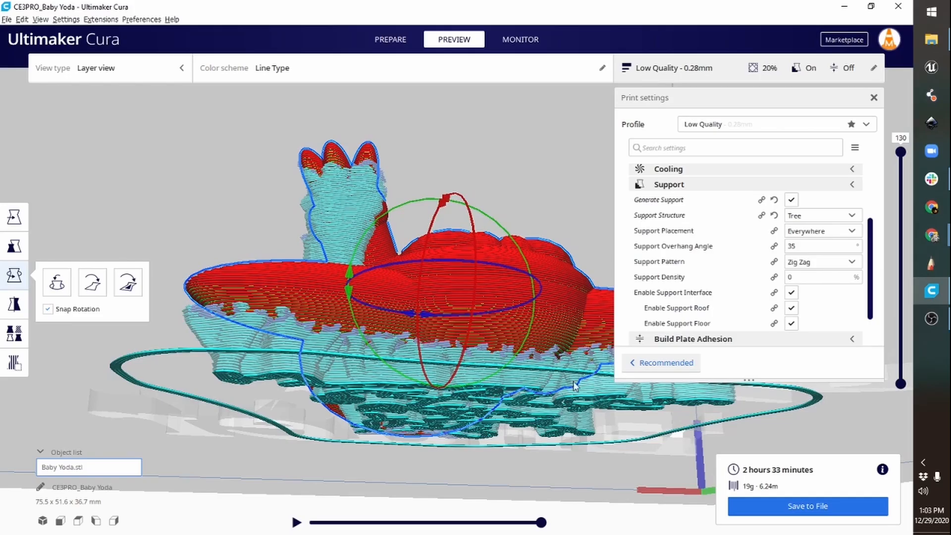
Switch the print profile to Dynamic Quality - 0.16 mm and slice the lying figure again with tree supports
right_click_drag(574, 385, 349, 422)
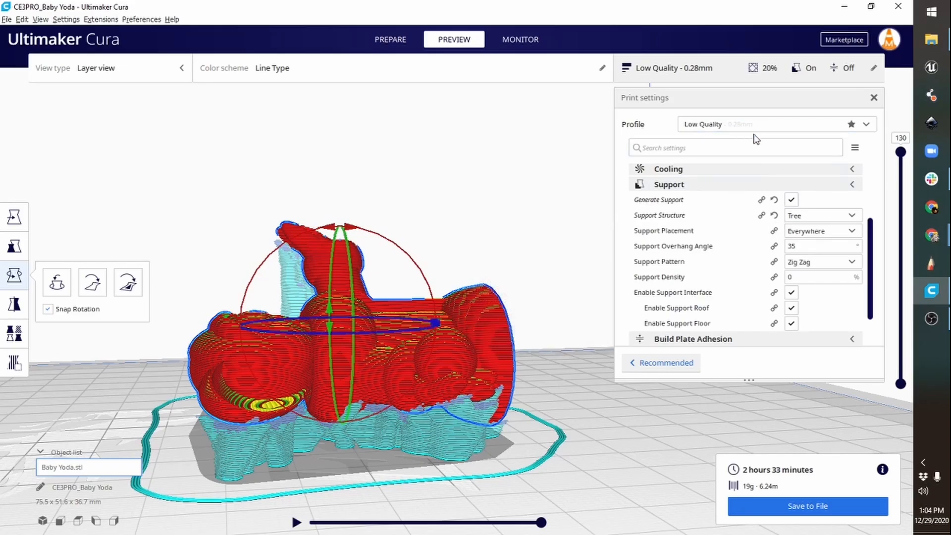
left_click(867, 125)
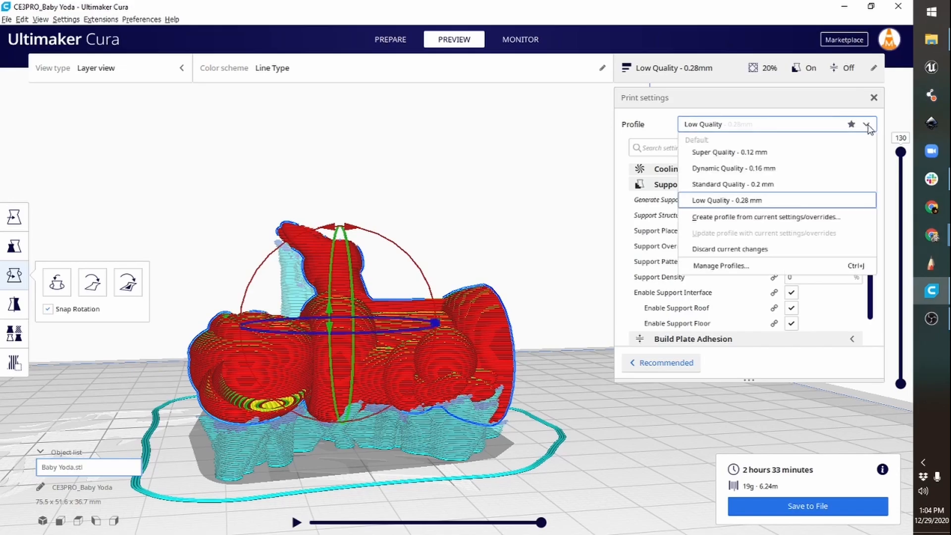
left_click(757, 170)
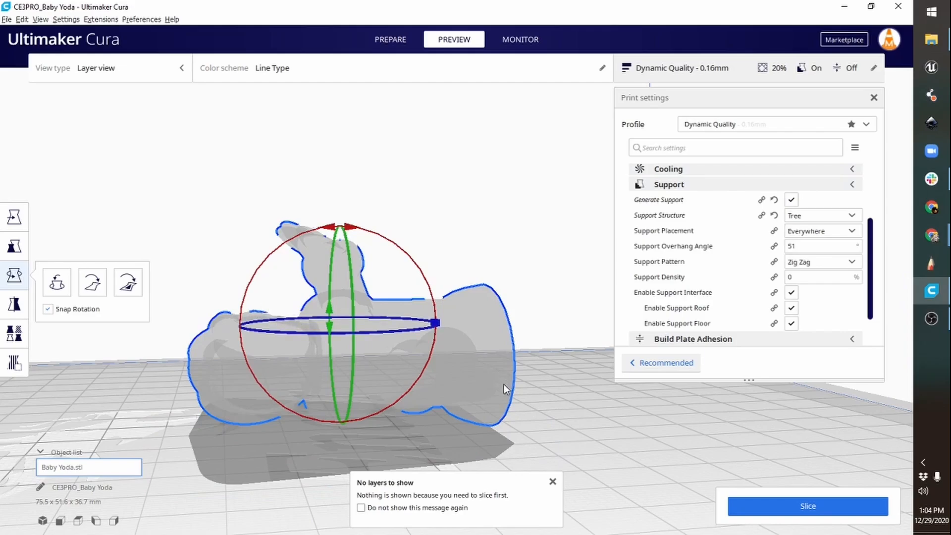
left_click(804, 503)
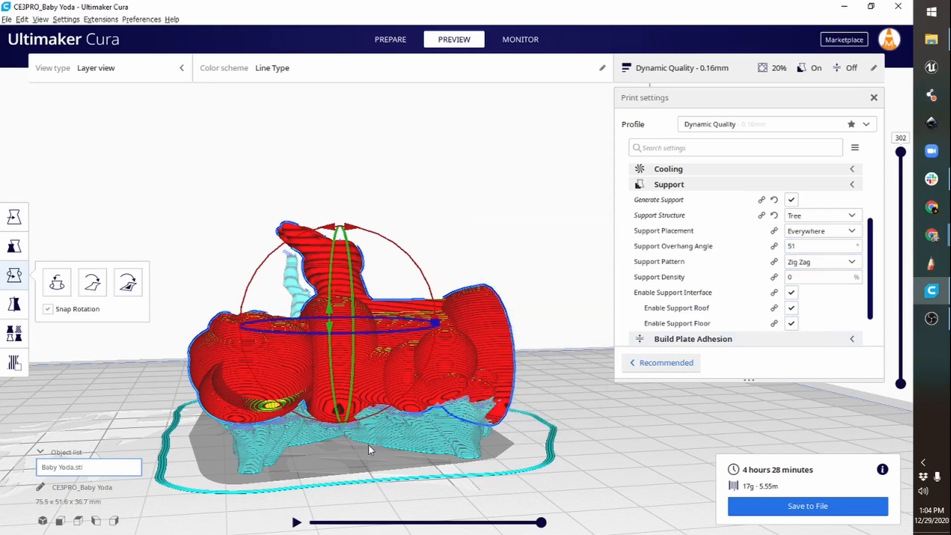
Examine the lying figure's finer layers and tree supports around the ears, body, lowered arm and raised hand
right_click_drag(369, 445, 516, 415)
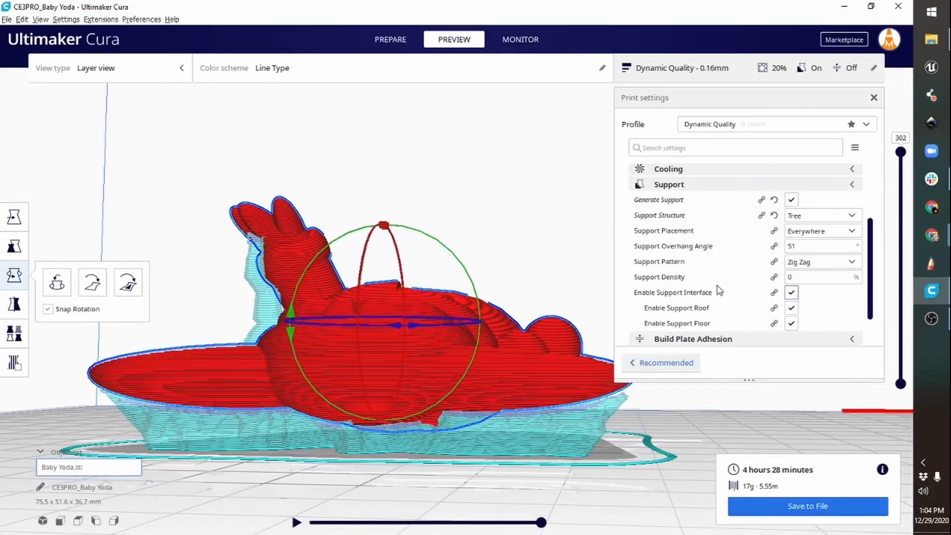
right_click_drag(534, 402, 643, 442)
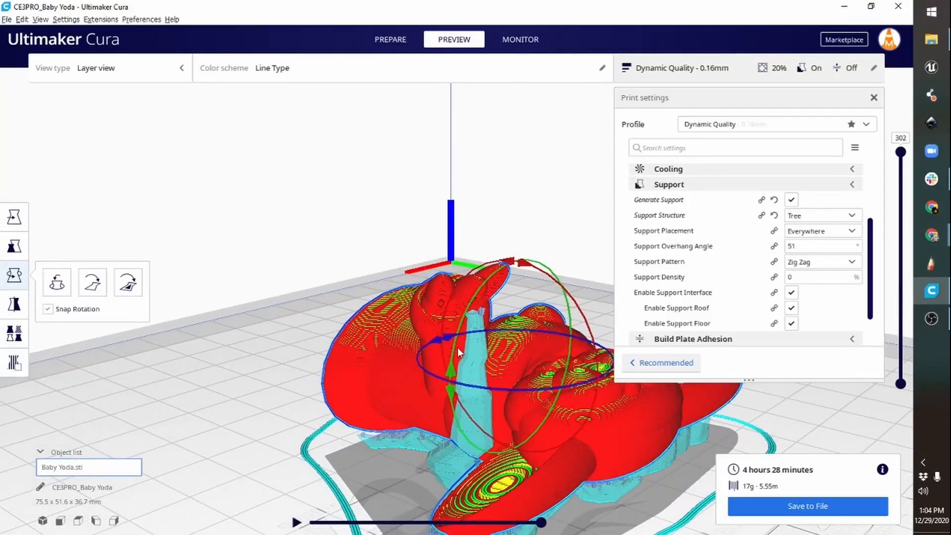
right_click_drag(457, 347, 347, 448)
left_click(353, 453)
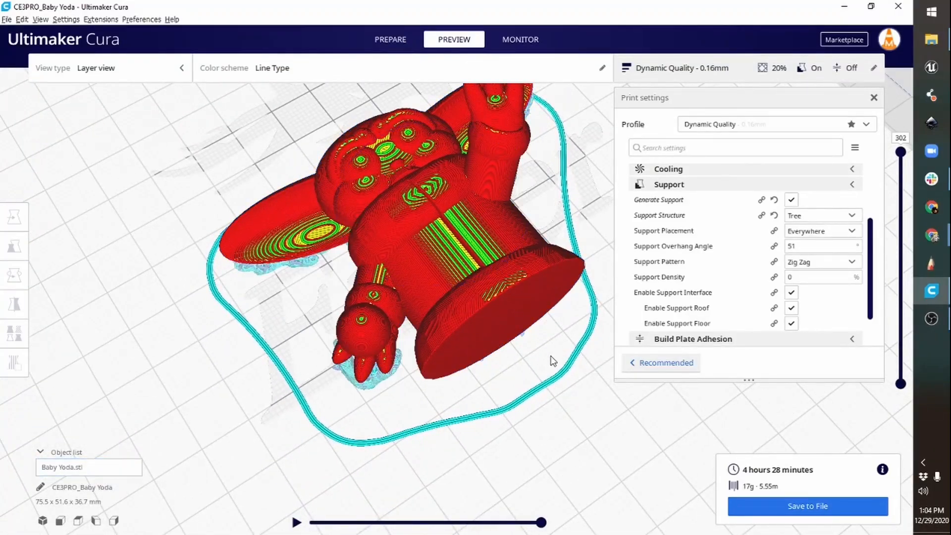
right_click_drag(553, 361, 553, 430)
right_click_drag(516, 400, 614, 374)
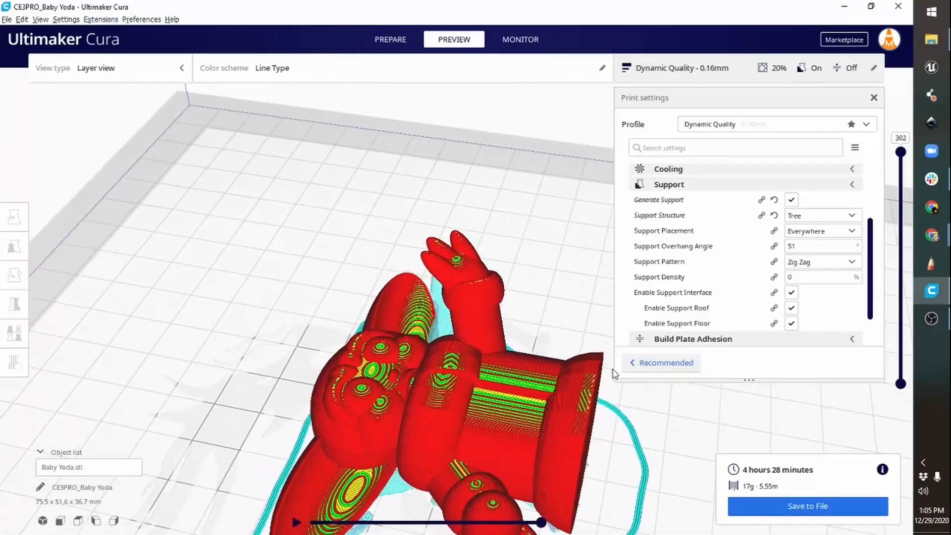
right_click_drag(565, 459, 615, 389)
right_click_drag(641, 432, 480, 397)
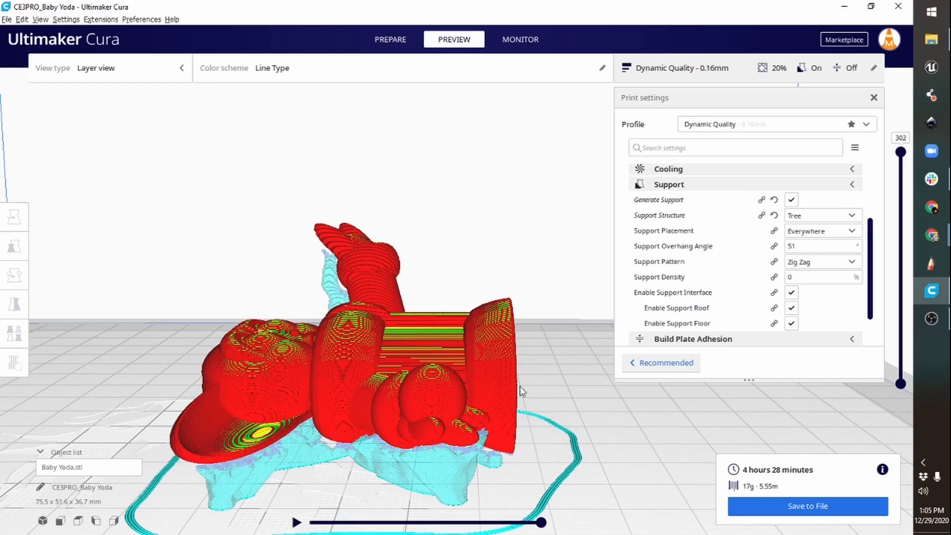
Tilt the lying figure partway upright, slice it again, and inspect the tree supports beneath it
left_click(309, 369)
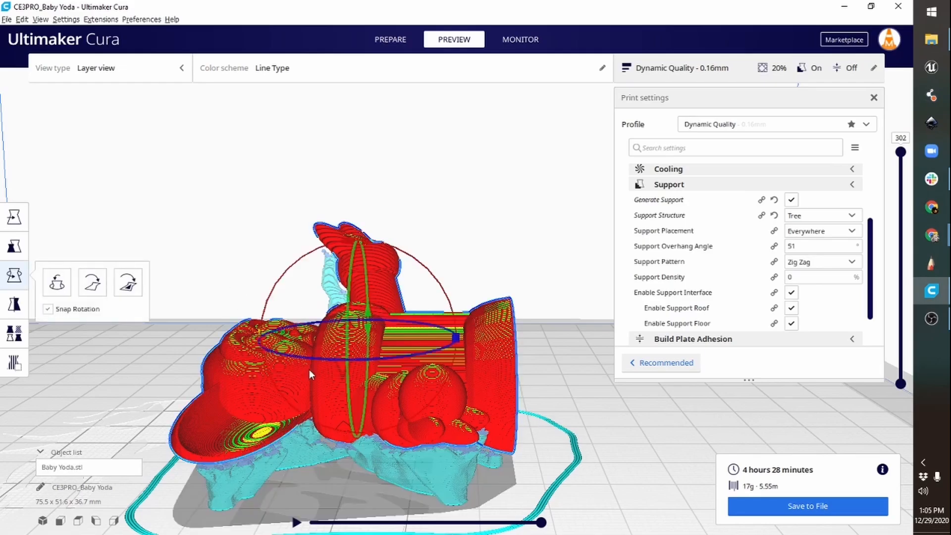
left_click_drag(366, 242, 458, 302)
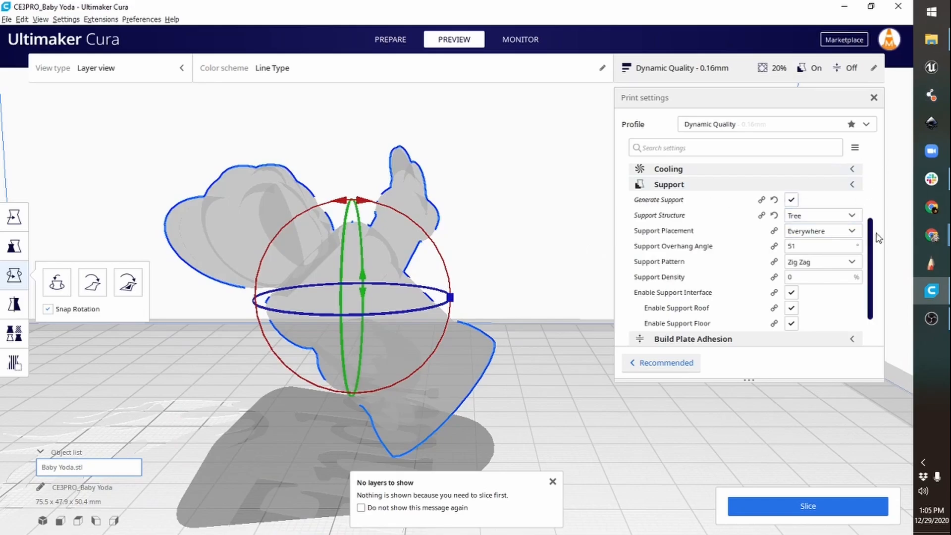
left_click(818, 508)
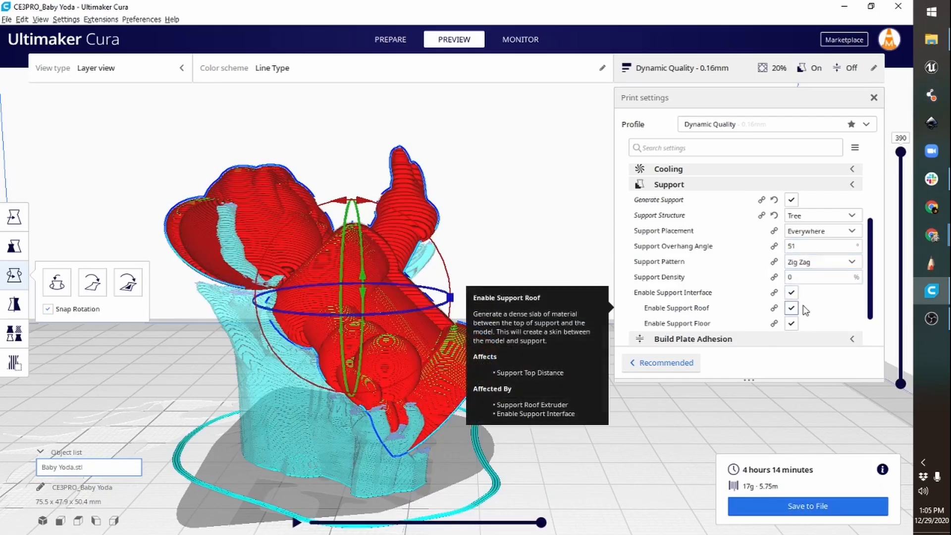
right_click_drag(445, 418, 549, 423)
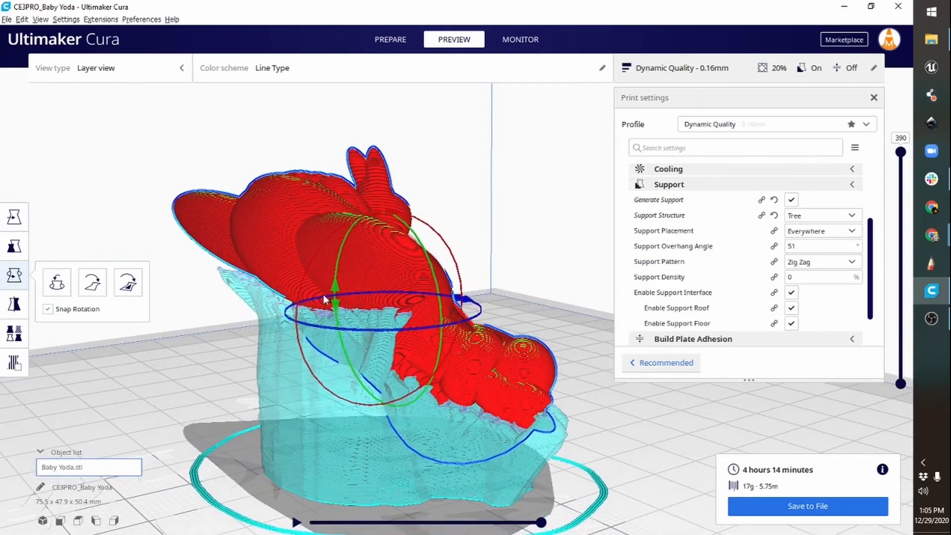
right_click_drag(562, 401, 337, 397)
middle_click_drag(477, 323, 529, 361)
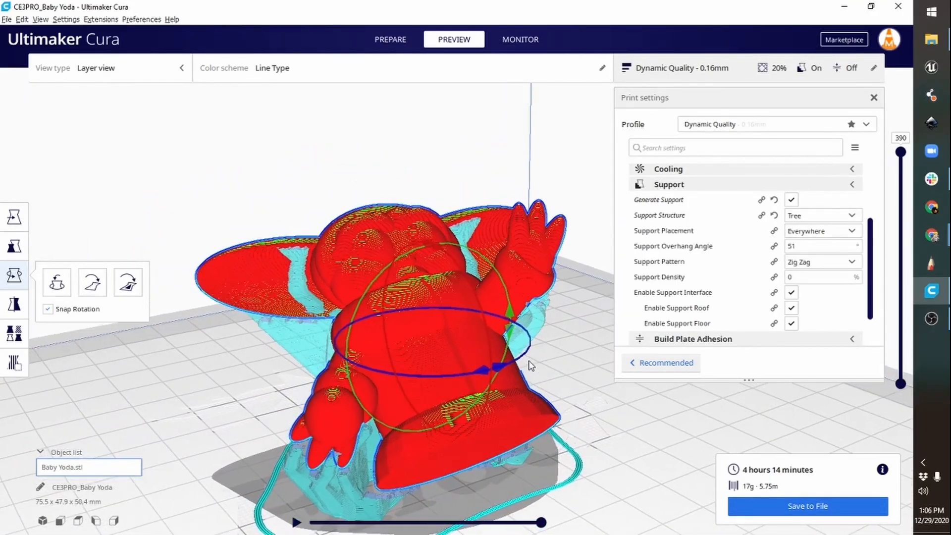
Undo the figure's tilt and slice it lying on its back again at Dynamic Quality
left_click(23, 19)
left_click(32, 31)
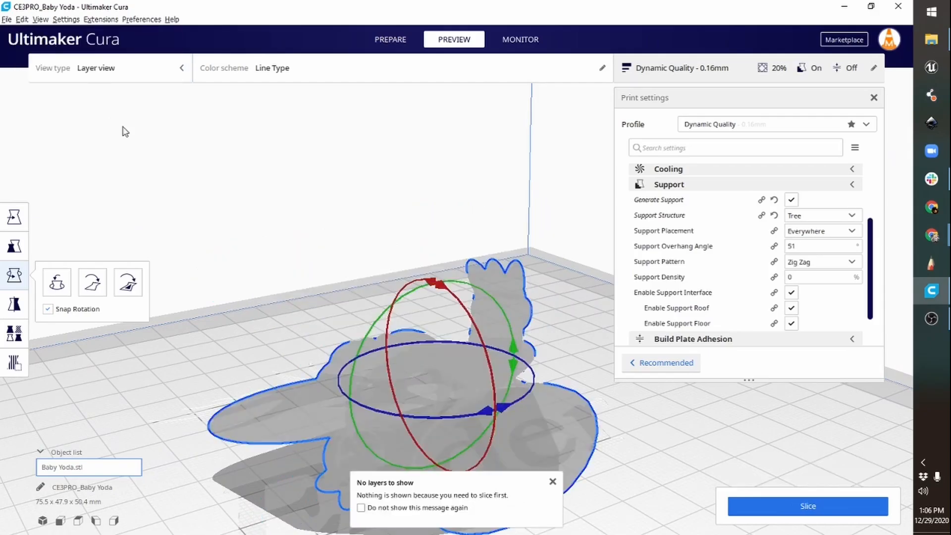
left_click(813, 507)
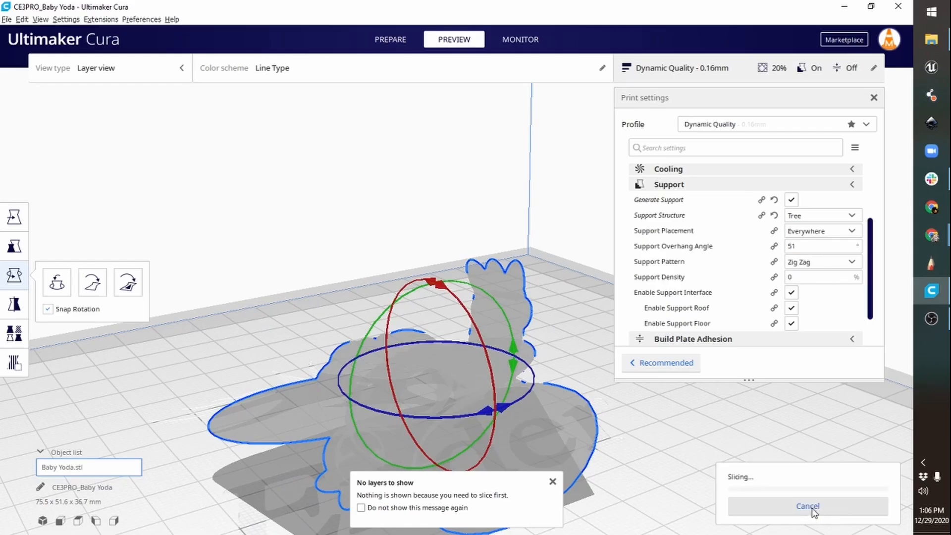
left_click(655, 440)
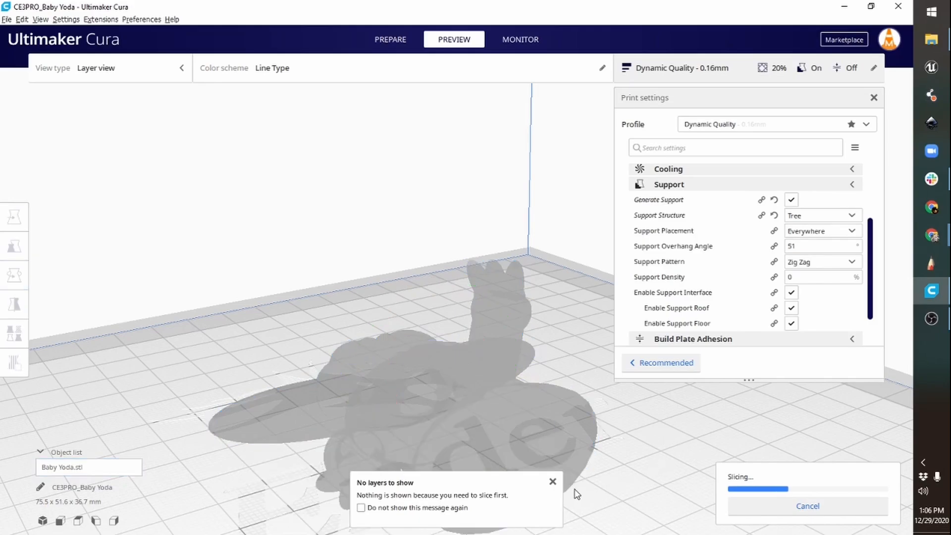
left_click(553, 482)
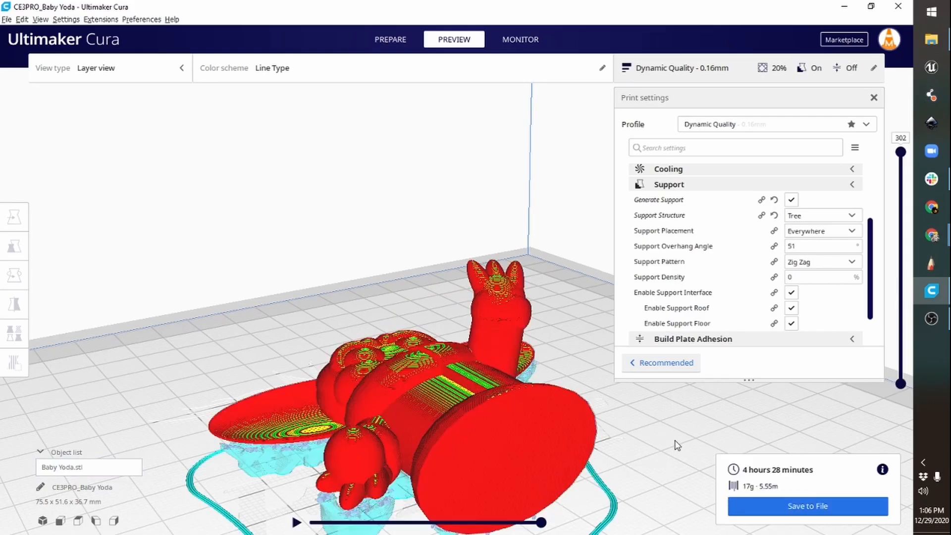
Save the sliced figure as the G-code file CE3PRO_Baby Yoda.gcode in the Downloads folder
right_click_drag(674, 441, 743, 515)
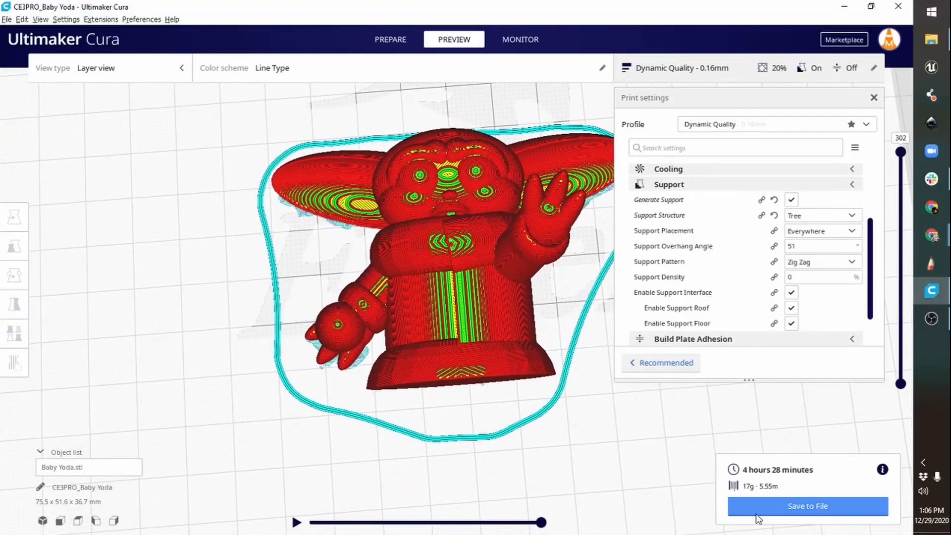
left_click(797, 514)
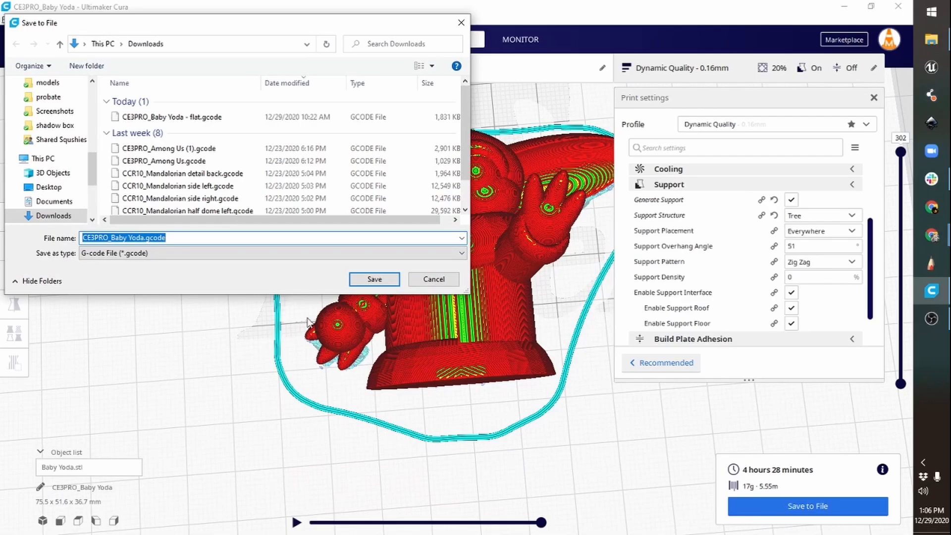
left_click(367, 281)
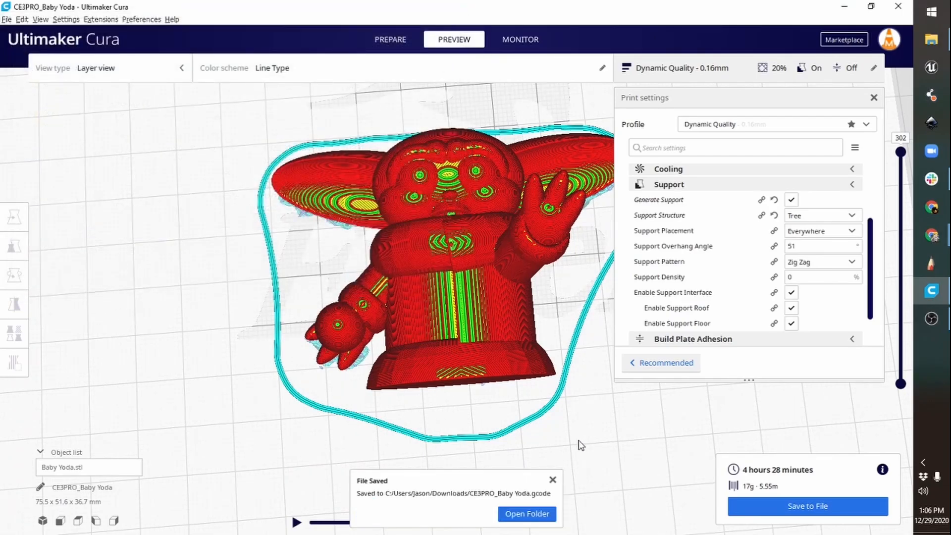